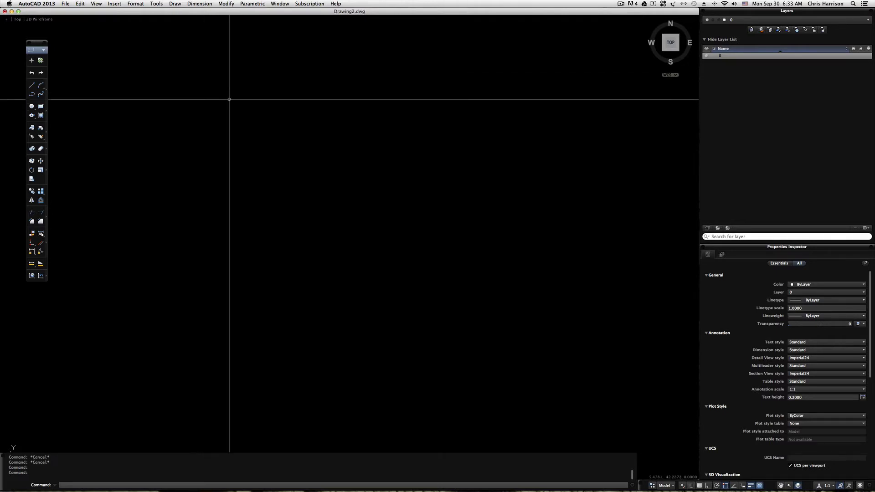
Start a polyline in the empty drawing with one long straight segment sloping gently down to the right.
drag(36, 43, 36, 38)
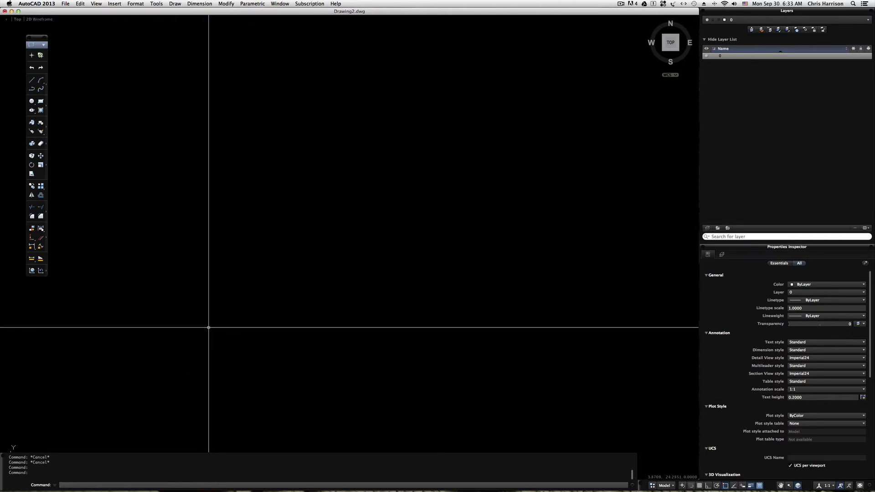
text(PL)
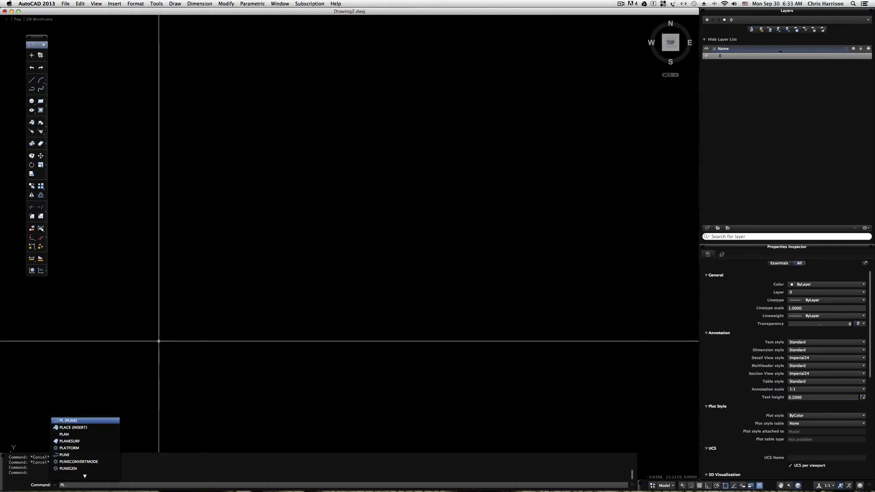
click(66, 420)
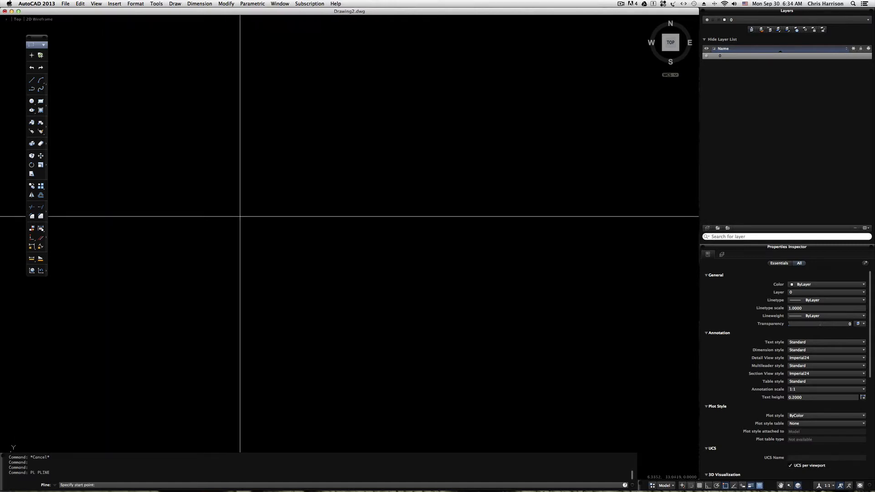
click(165, 215)
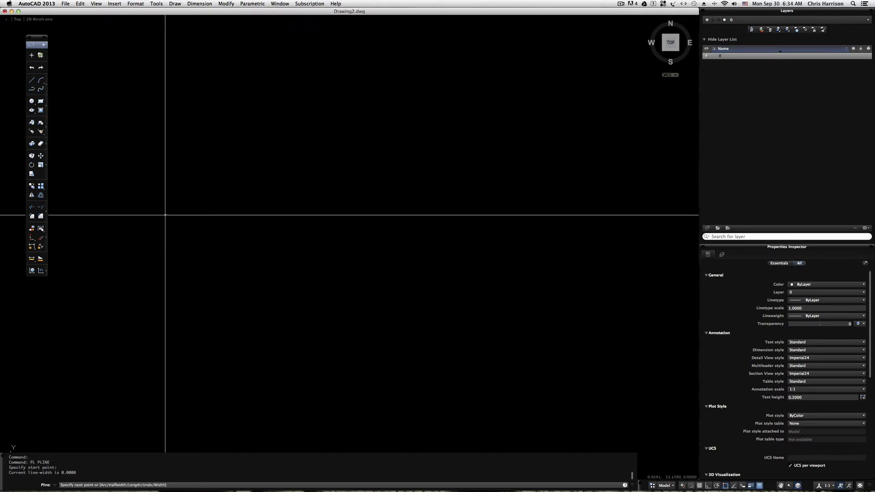
click(369, 262)
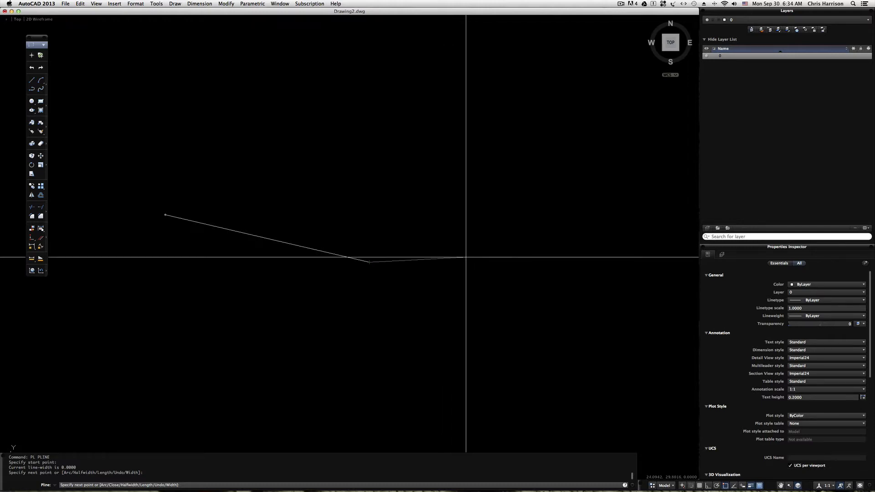
Switch the polyline to Arc mode and add two tangent arcs that curve upward in an S shape.
text(a)
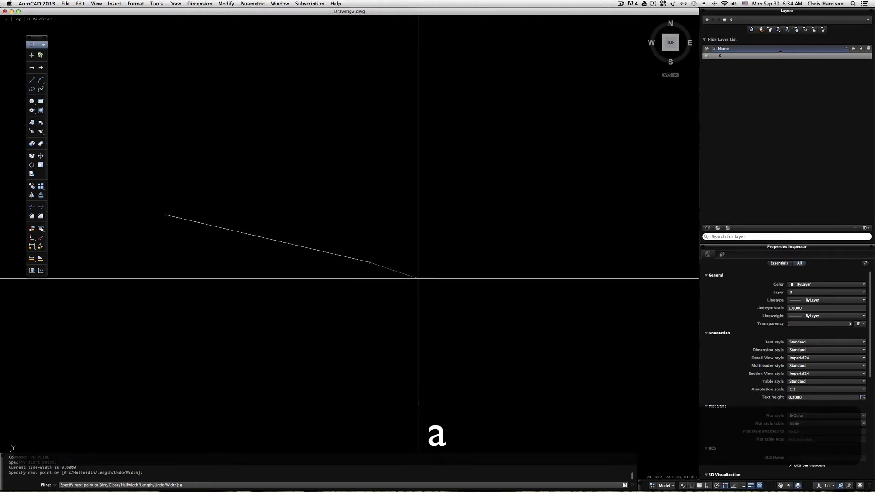
key(Return)
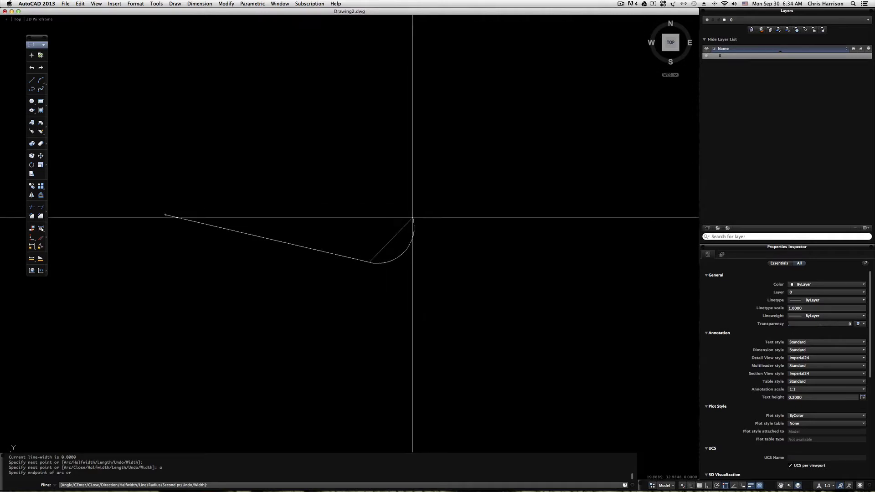
click(415, 215)
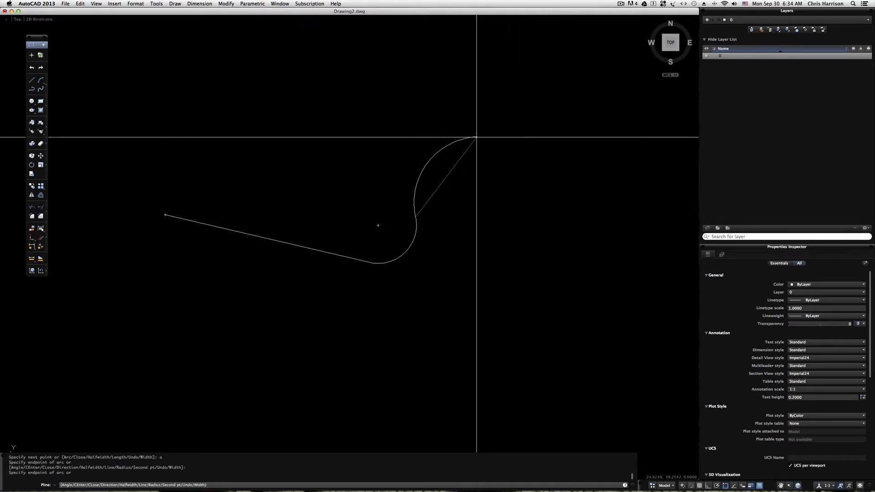
mouse_move(477, 137)
middle_down()
mouse_move(445, 299)
mouse_move(442, 292)
middle_up()
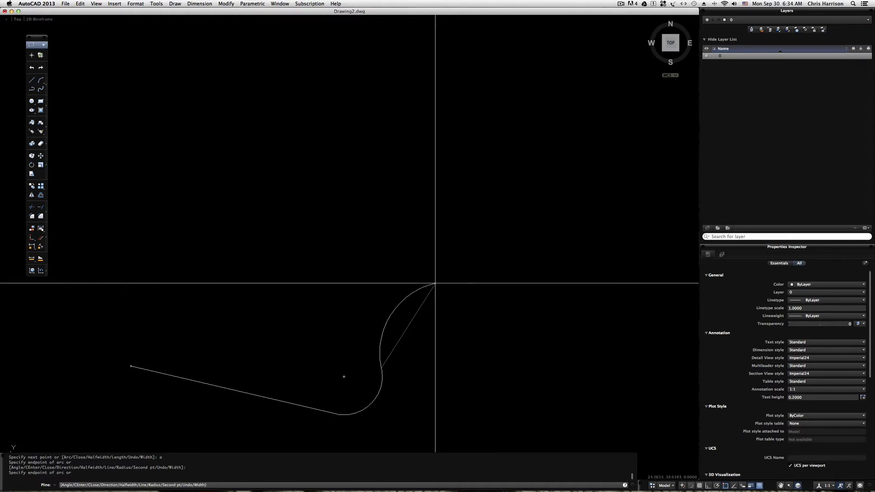
mouse_move(436, 283)
middle_down()
mouse_move(458, 193)
mouse_move(433, 271)
middle_up()
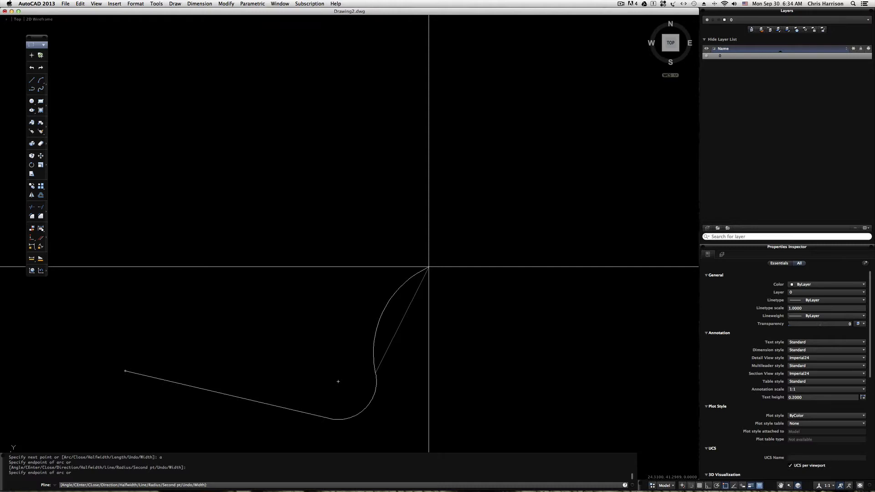
middle_drag(428, 267, 428, 265)
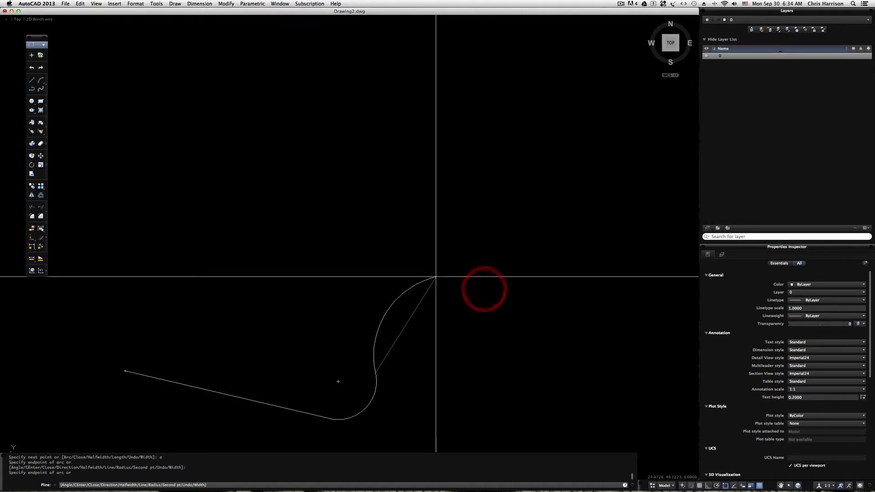
click(437, 278)
Pan and zoom around the unfinished polyline to examine it at different scales while the command stays active.
mouse_move(464, 286)
middle_down()
mouse_move(474, 220)
mouse_move(510, 219)
mouse_move(465, 213)
mouse_move(388, 224)
mouse_move(475, 230)
mouse_move(434, 227)
mouse_move(445, 226)
mouse_move(447, 238)
mouse_move(508, 221)
mouse_move(541, 242)
mouse_move(592, 197)
middle_up()
middle_drag(471, 209, 442, 225)
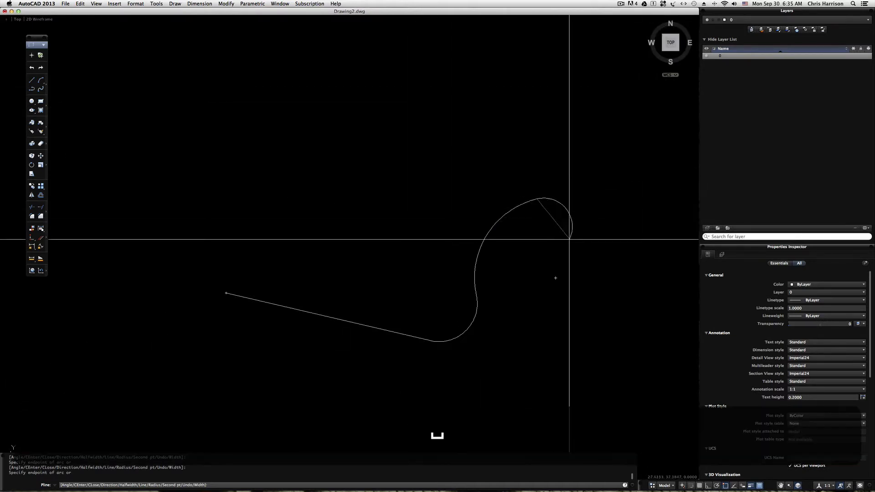
middle_drag(548, 242, 354, 252)
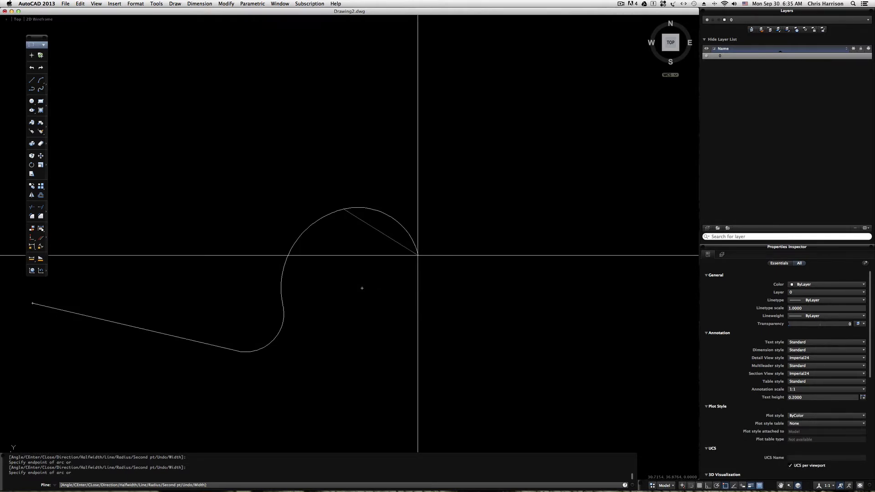
scroll(418, 256, up, 6)
scroll(418, 255, down, 9)
scroll(418, 255, up, 10)
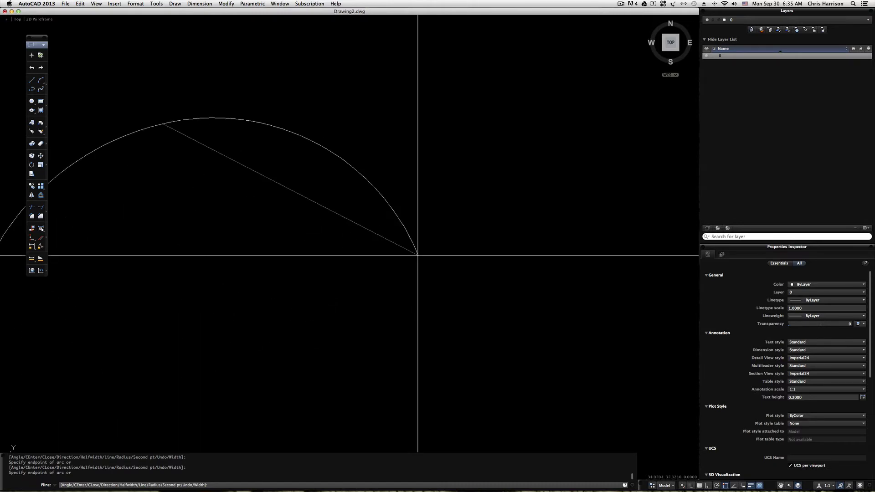
scroll(418, 255, down, 11)
scroll(418, 255, up, 8)
scroll(418, 256, down, 8)
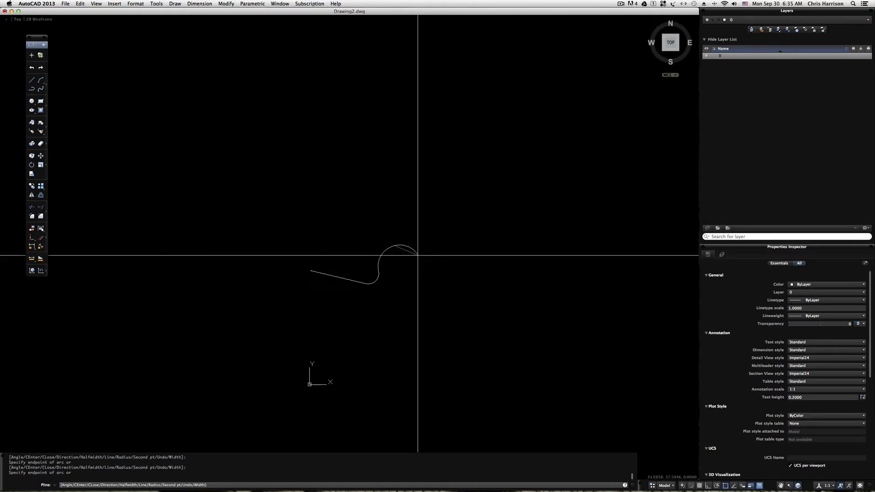
scroll(418, 256, up, 8)
scroll(419, 255, down, 3)
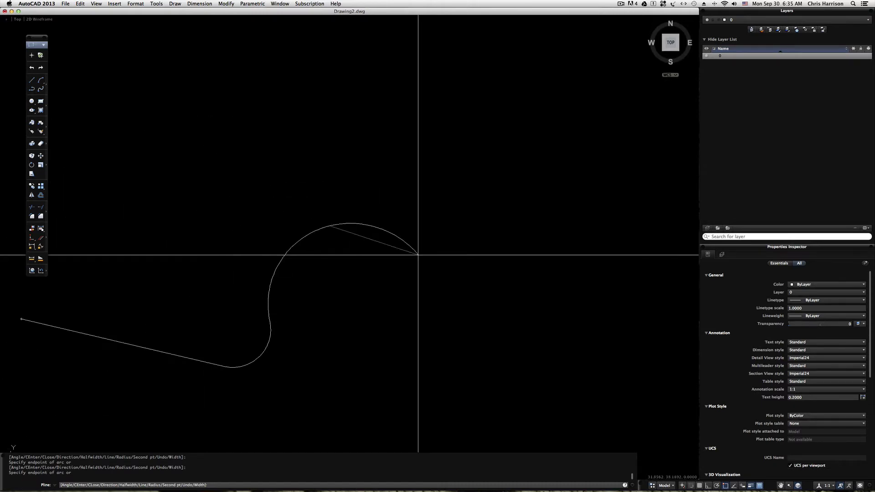
key(space)
drag(428, 257, 565, 255)
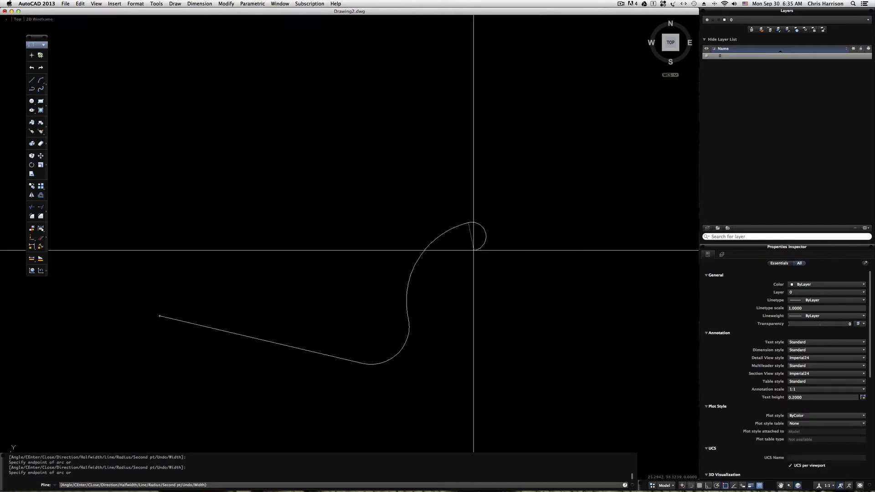
scroll(512, 249, up, 2)
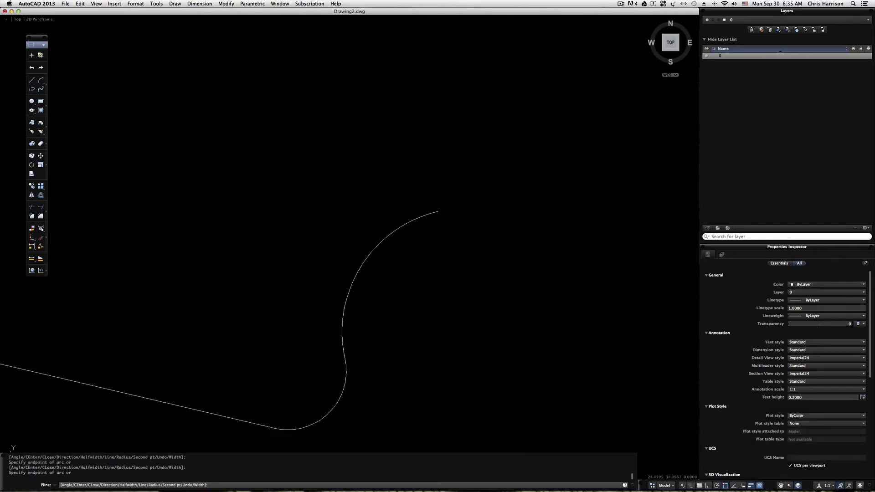
scroll(508, 251, down, 5)
scroll(508, 251, up, 8)
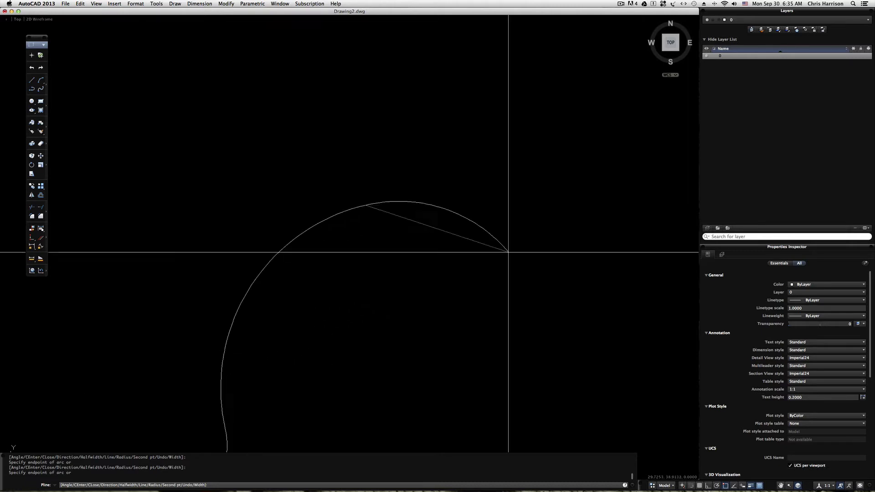
scroll(508, 251, down, 5)
scroll(508, 251, up, 4)
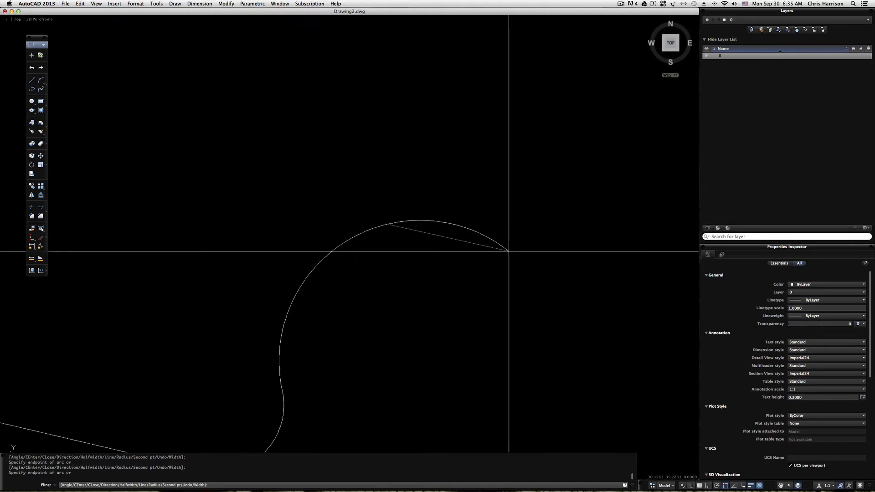
scroll(509, 251, down, 6)
middle_drag(512, 248, 399, 263)
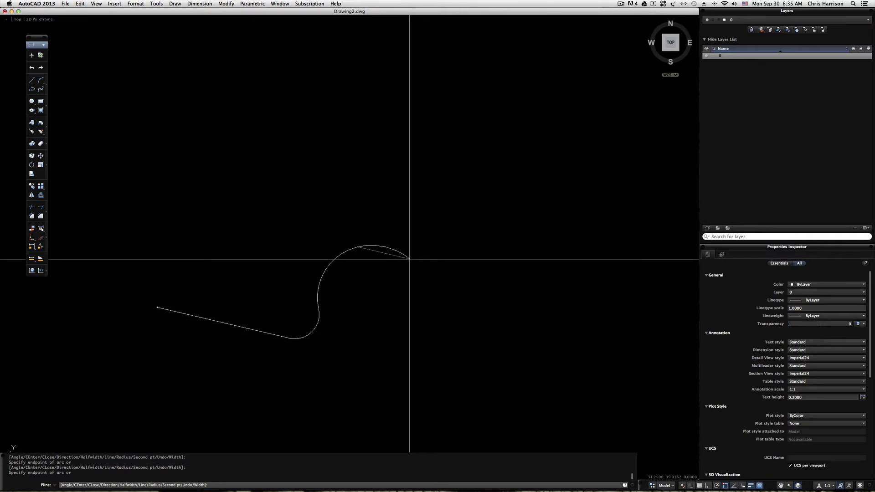
Continue the polyline with tangent arcs into a wavy outline, end it at the start point and finish the command.
click(404, 301)
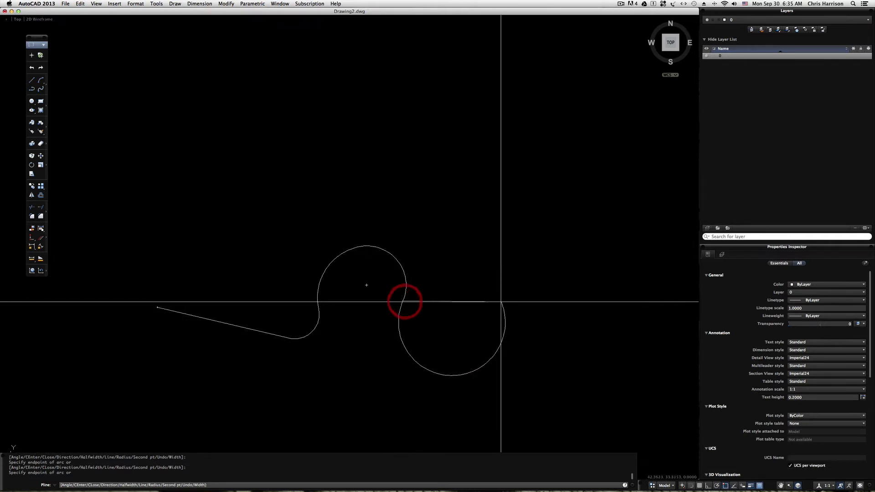
click(502, 302)
click(453, 210)
click(309, 211)
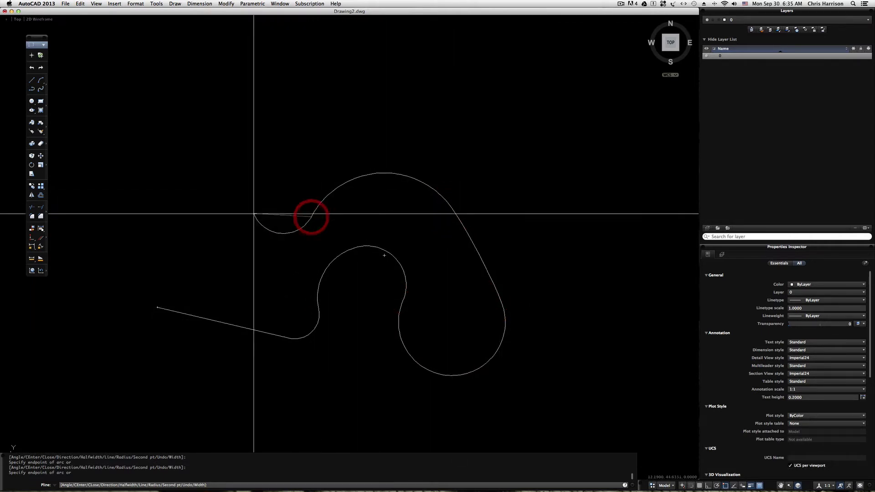
key(space)
middle_drag(349, 204, 481, 239)
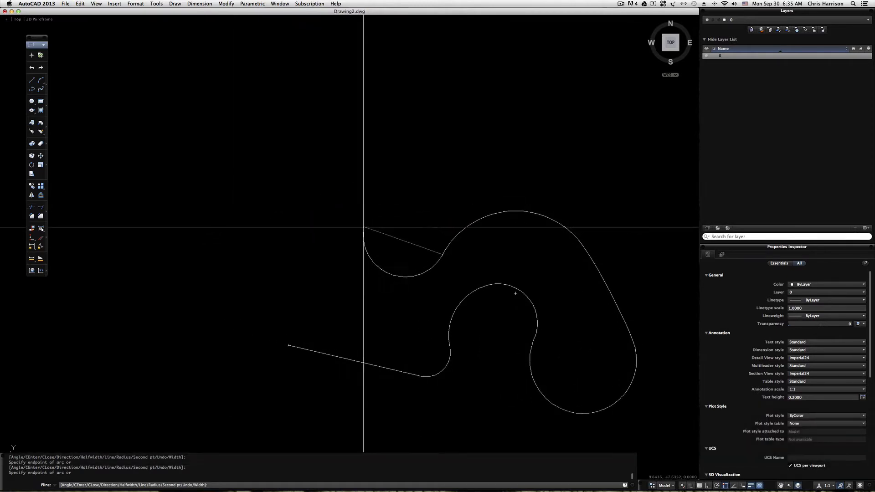
click(351, 263)
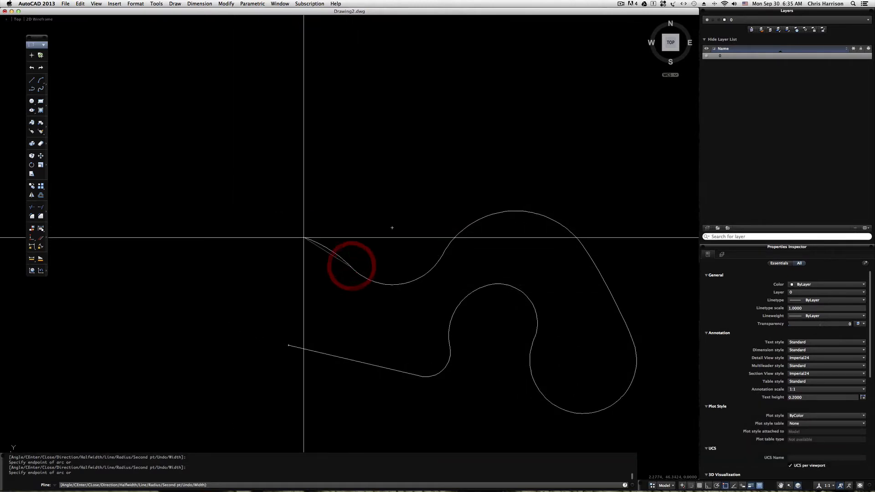
click(198, 297)
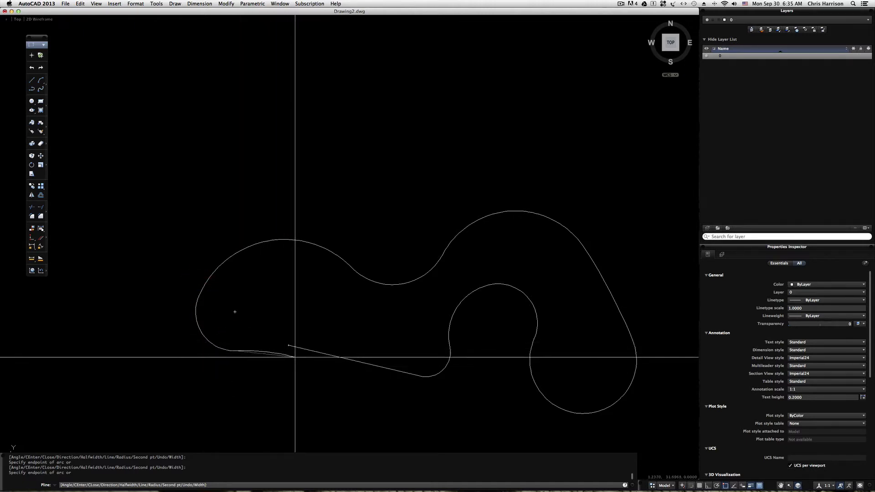
click(288, 346)
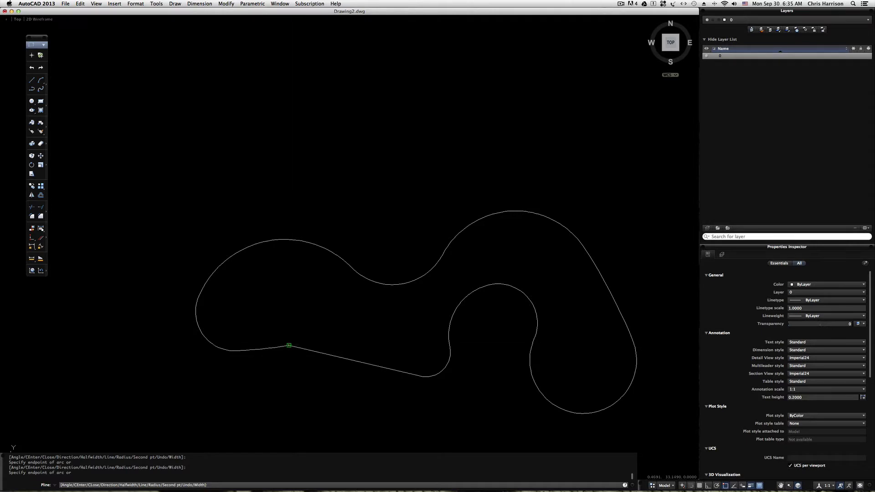
key(Escape)
Select the wavy polyline outline with a selection window and erase it.
mouse_move(413, 318)
middle_down()
mouse_move(471, 323)
mouse_move(376, 314)
middle_up()
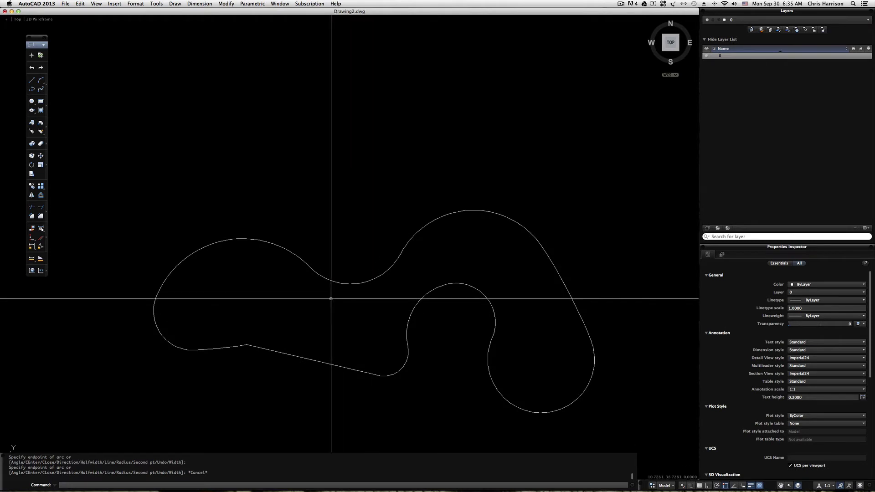
mouse_move(310, 193)
middle_down()
mouse_move(408, 302)
mouse_move(341, 212)
middle_up()
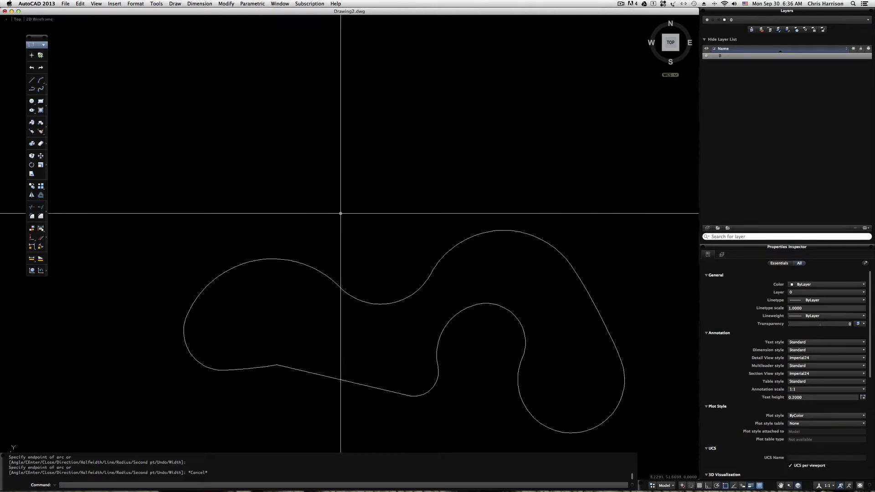
middle_drag(293, 296, 267, 236)
click(435, 347)
click(350, 213)
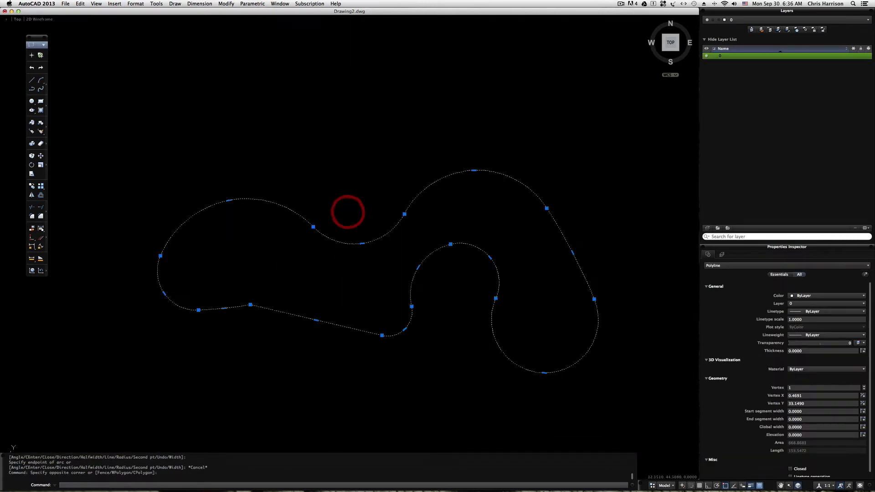
key(Delete)
key(space)
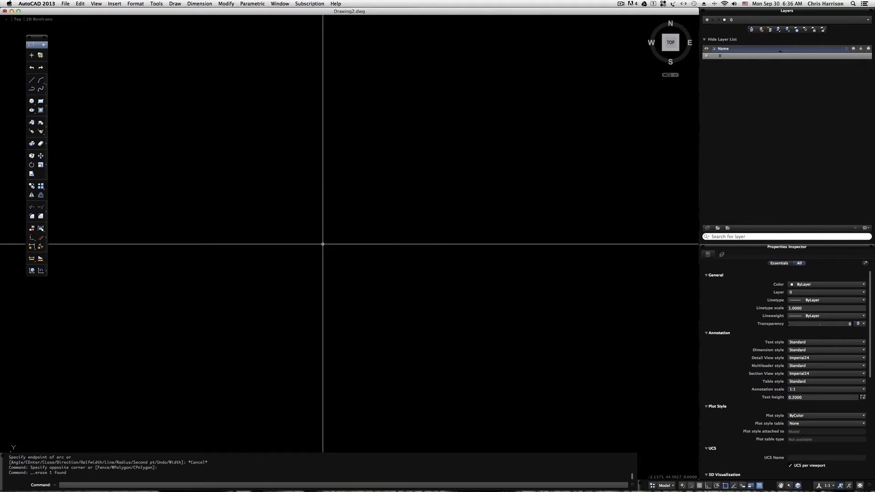
Start a polyline with a long diagonal segment, and turn Dynamic UCS off and Ortho on while the command stays active.
text(pl)
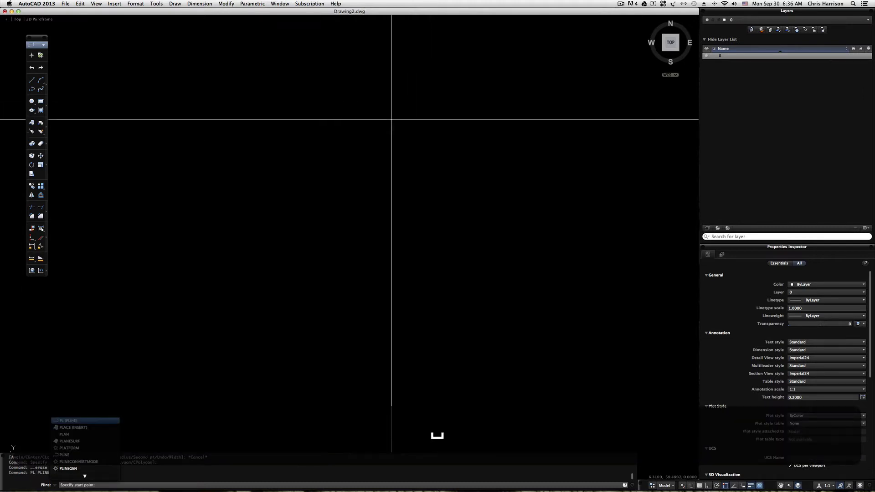
key(Return)
click(388, 122)
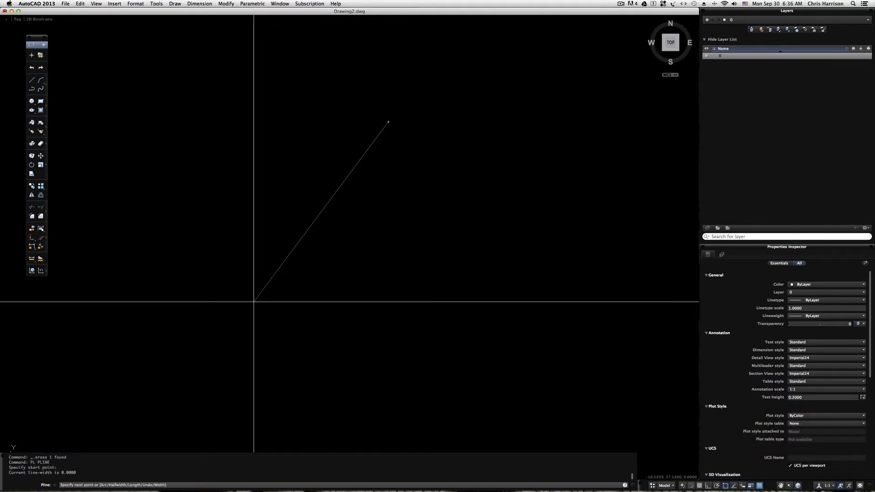
click(260, 301)
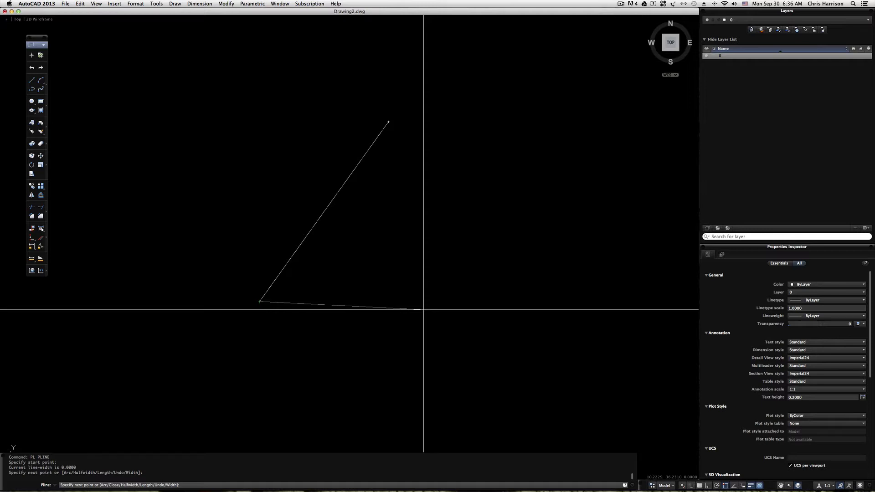
key(F6)
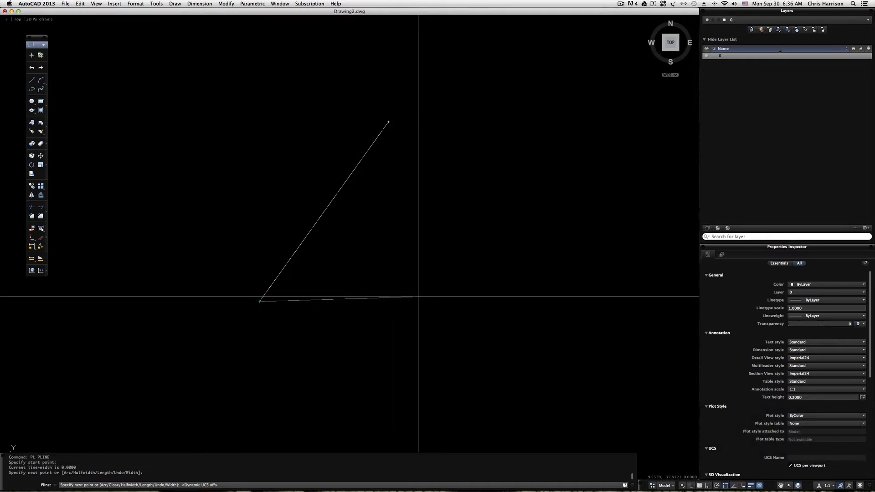
key(F8)
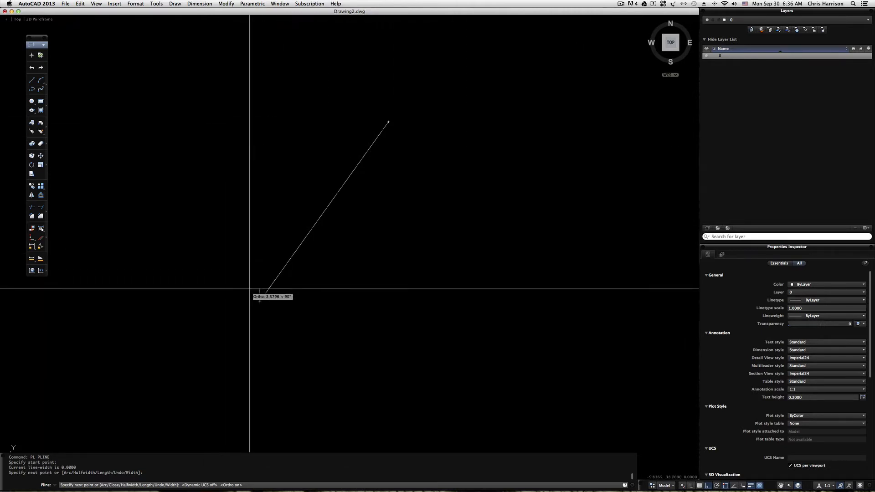
Continue the polyline with seven horizontal and vertical Ortho segments that wrap around the diagonal, and end the command.
click(578, 301)
click(578, 169)
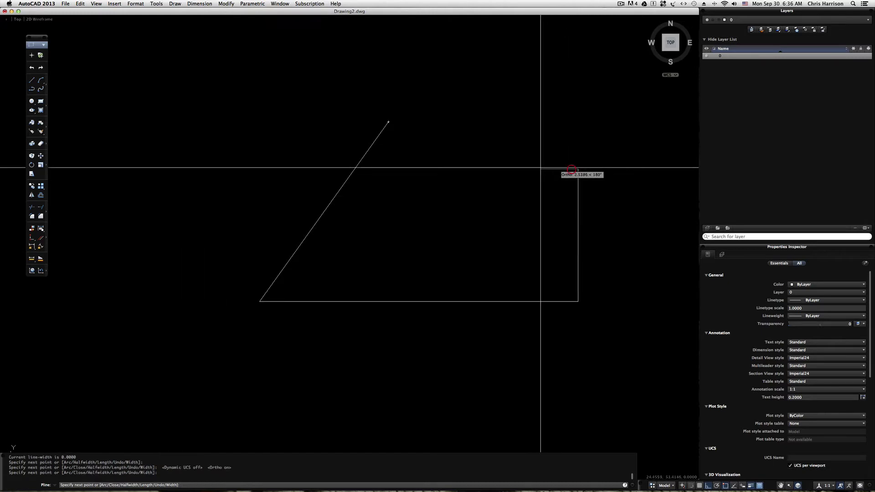
click(156, 152)
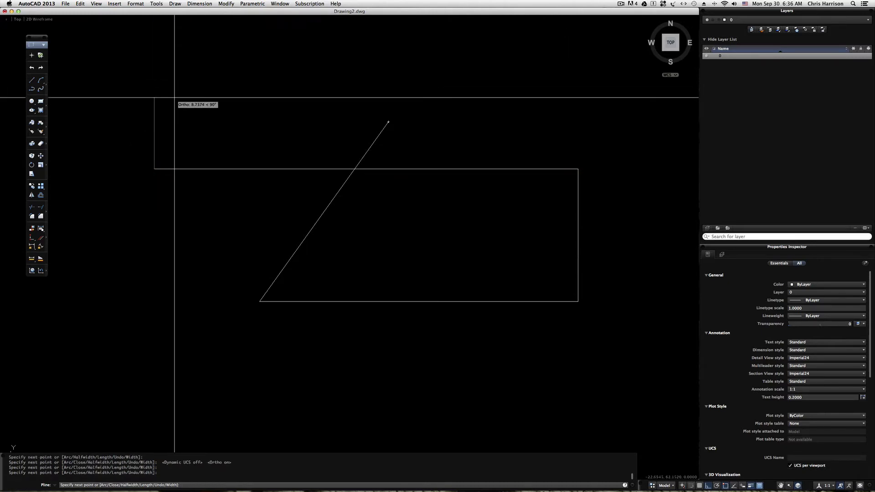
middle_drag(176, 78, 188, 145)
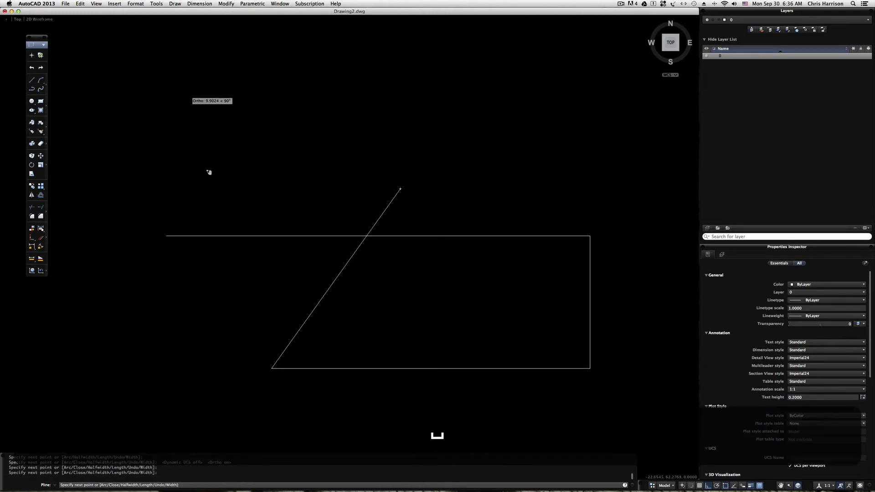
click(186, 147)
middle_drag(450, 147, 356, 137)
click(545, 137)
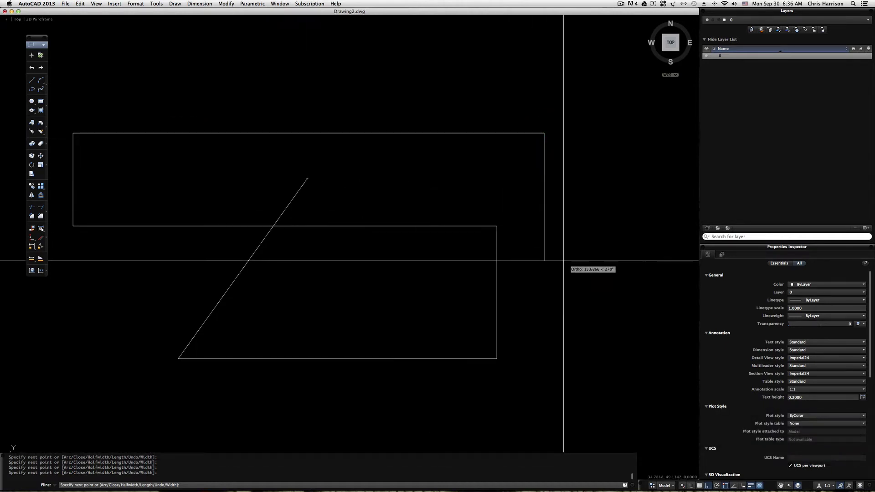
click(545, 376)
click(300, 377)
key(Escape)
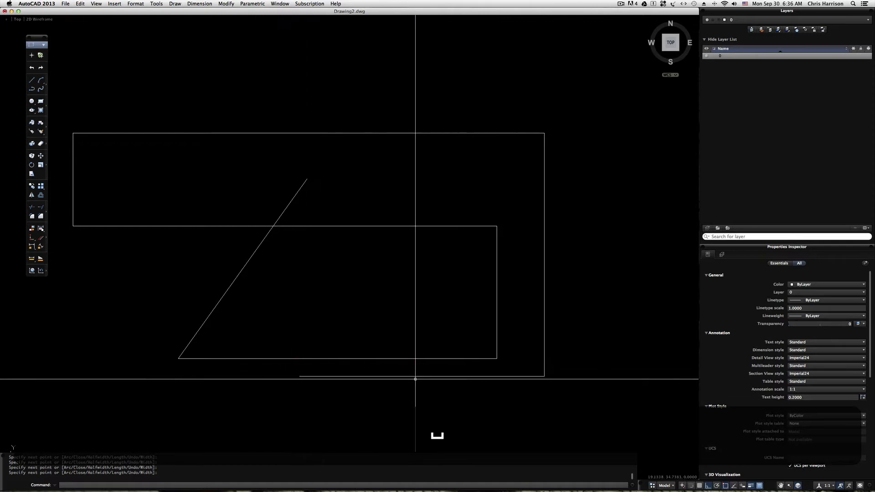
Select the polyline made of the diagonal and orthogonal segments with a selection window and erase it.
key(space)
middle_drag(448, 265, 457, 250)
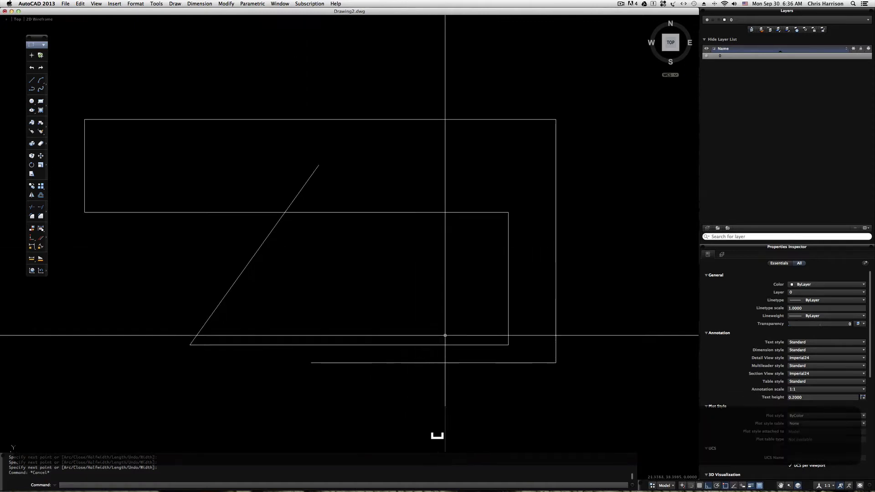
middle_drag(447, 335, 490, 297)
click(499, 362)
click(458, 263)
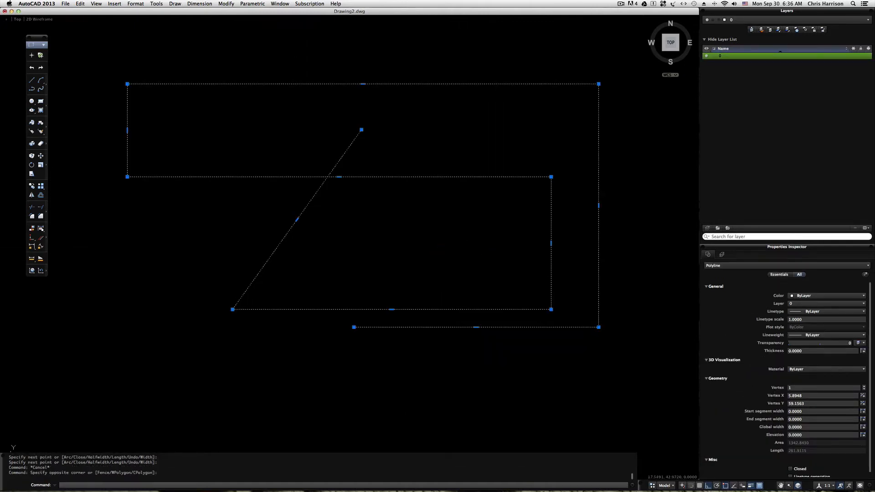
key(BackSpace)
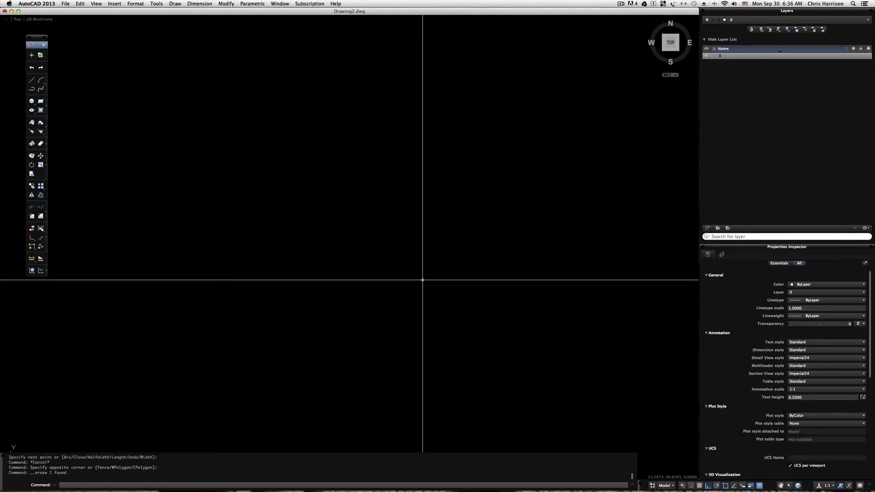
Start a new polyline with a long horizontal Ortho segment followed by a vertical segment going down.
text(PL PLINE)
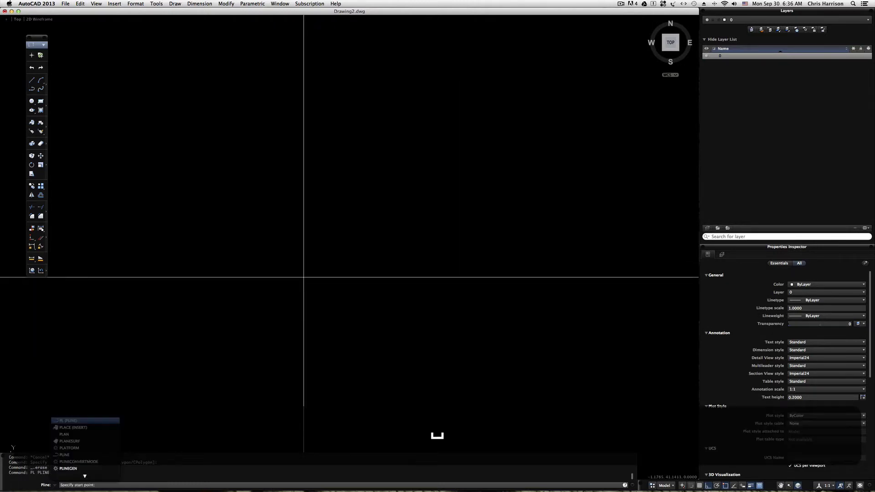
key(Return)
click(198, 263)
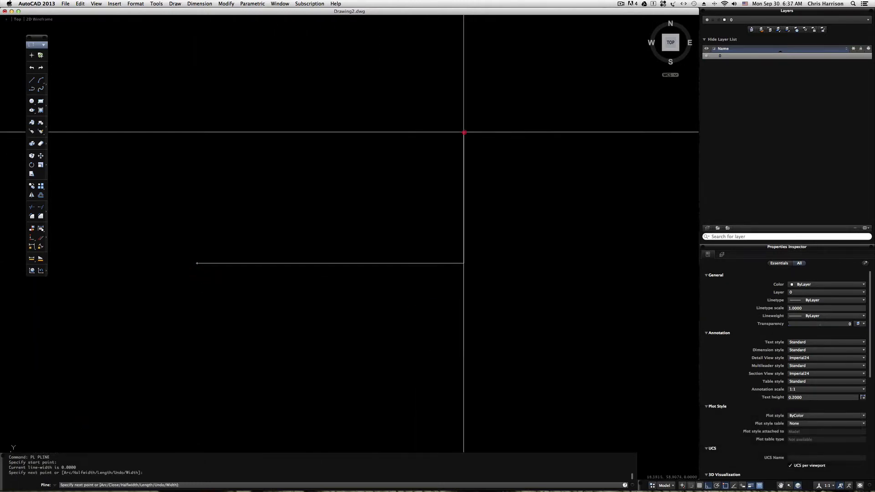
click(463, 133)
click(394, 391)
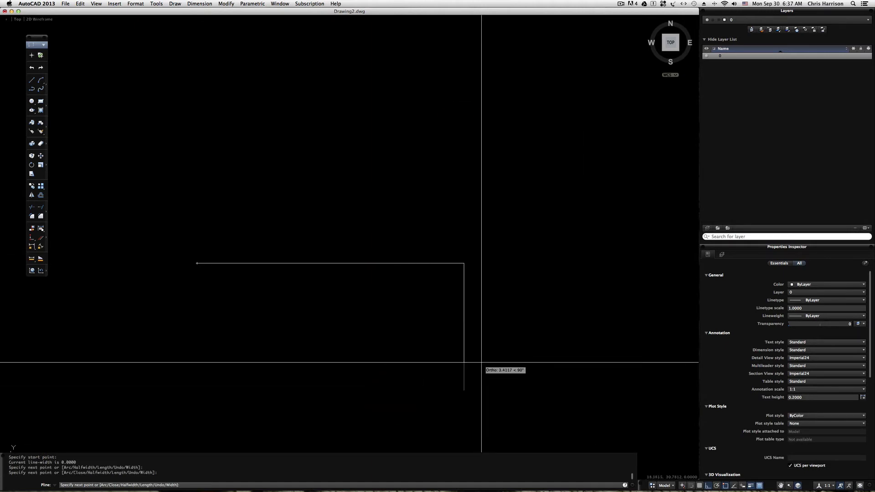
Turn Ortho off and extend the polyline with freely angled segments that zigzag outward and turn back above.
key(F8)
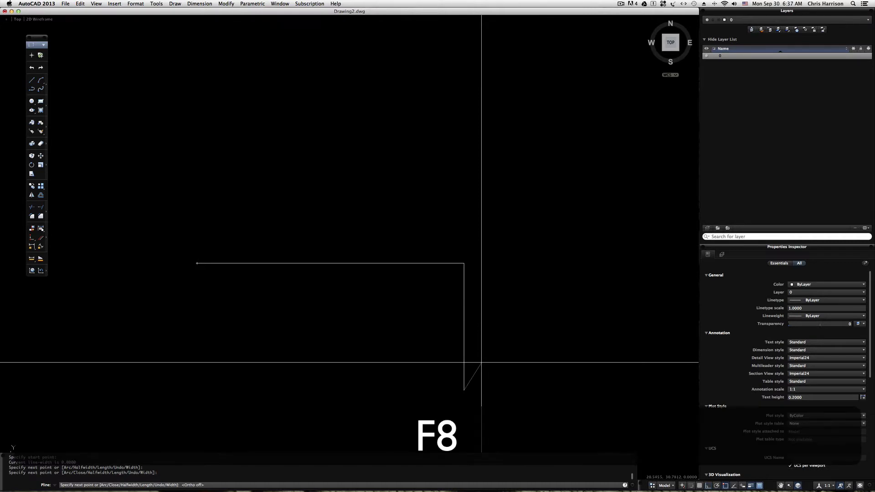
click(543, 293)
mouse_move(543, 293)
middle_down()
mouse_move(432, 201)
mouse_move(407, 210)
middle_up()
click(505, 315)
click(512, 199)
click(419, 161)
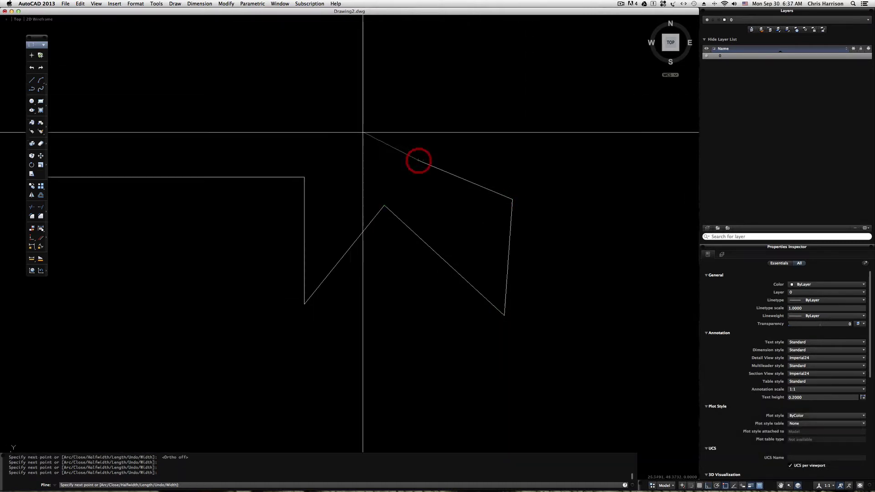
click(350, 124)
Add four more zigzag segments running back past the polyline's start point and end the command.
middle_drag(296, 93, 474, 194)
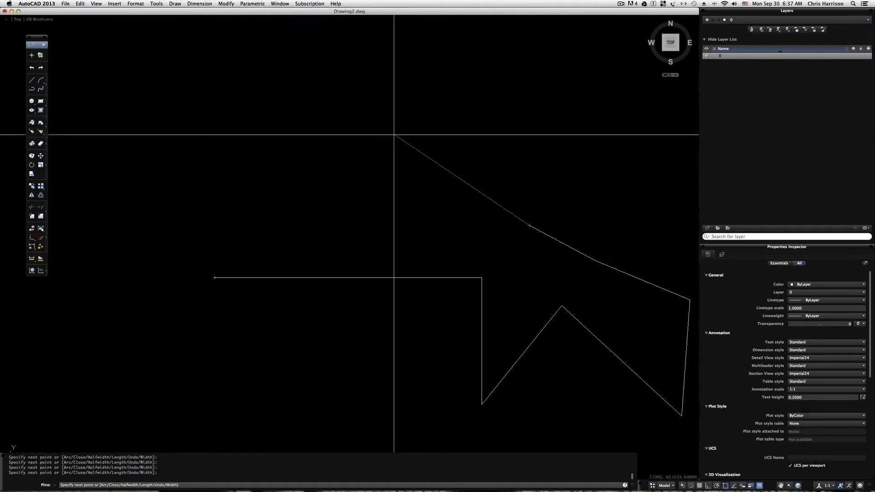
click(387, 145)
click(242, 231)
click(150, 156)
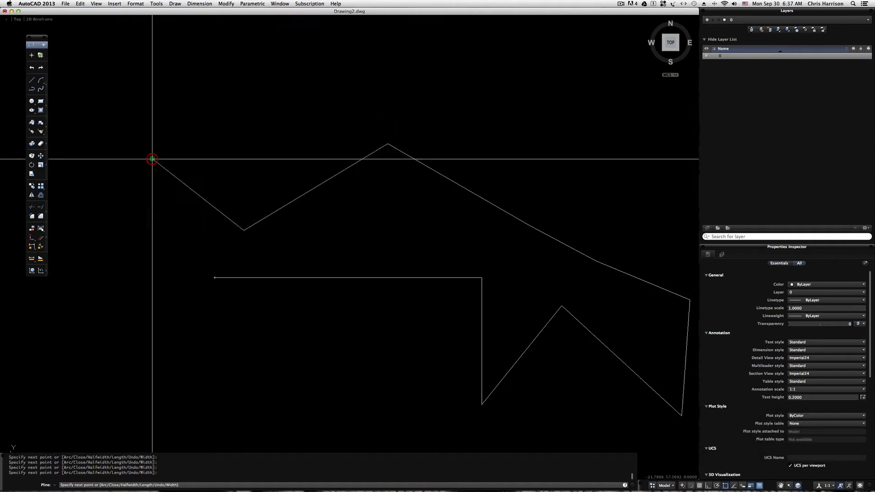
middle_drag(150, 157, 169, 163)
middle_drag(164, 229, 361, 254)
click(268, 250)
scroll(283, 249, down, 3)
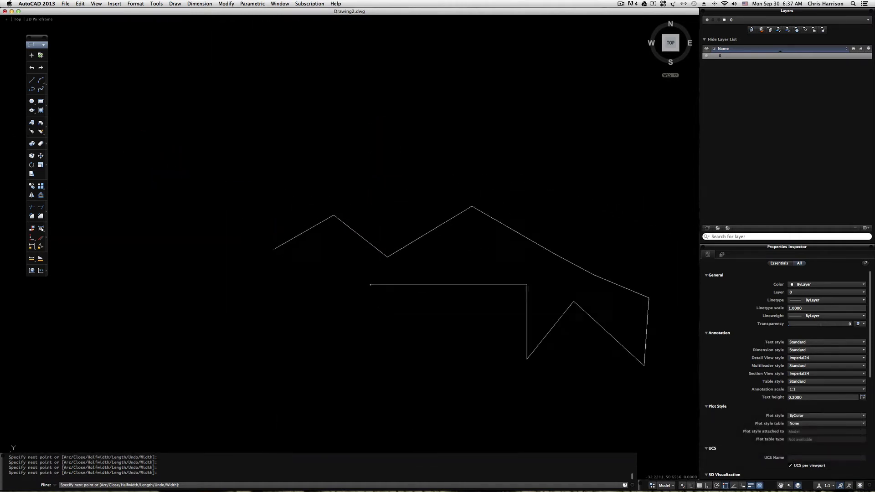
key(Escape)
Select the zigzag polyline with a crossing selection and erase it.
click(406, 323)
click(365, 236)
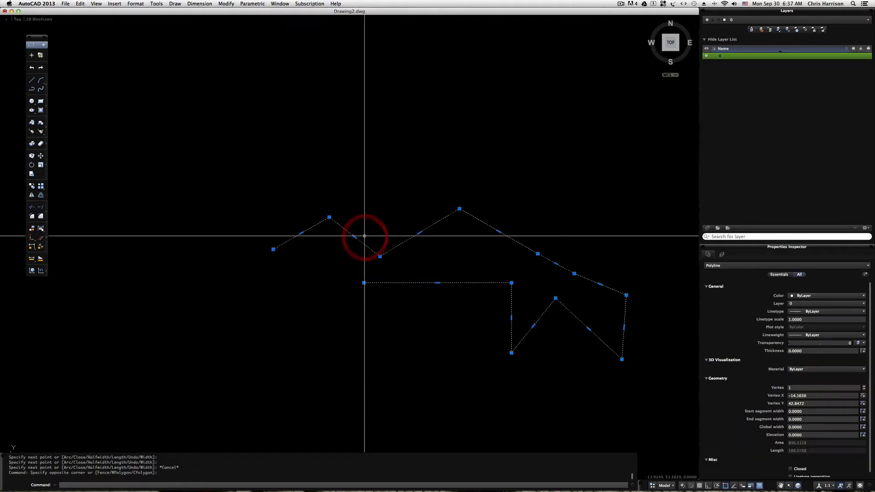
key(BackSpace)
key(space)
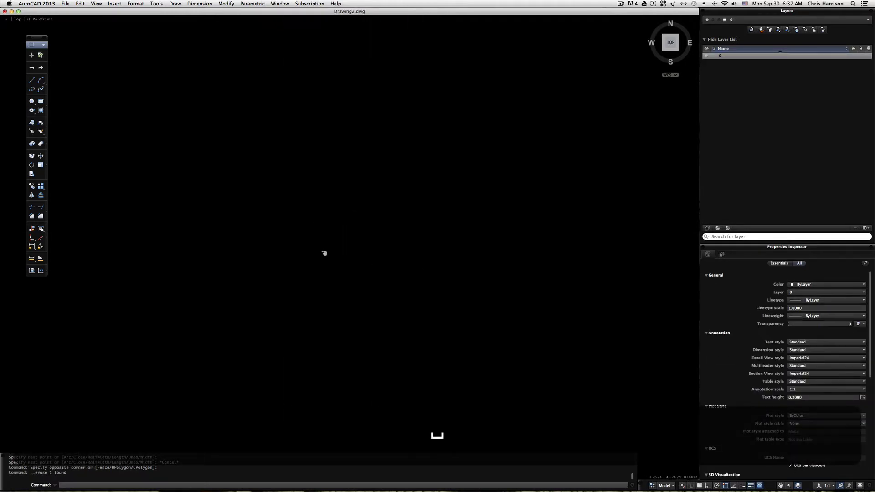
key(space)
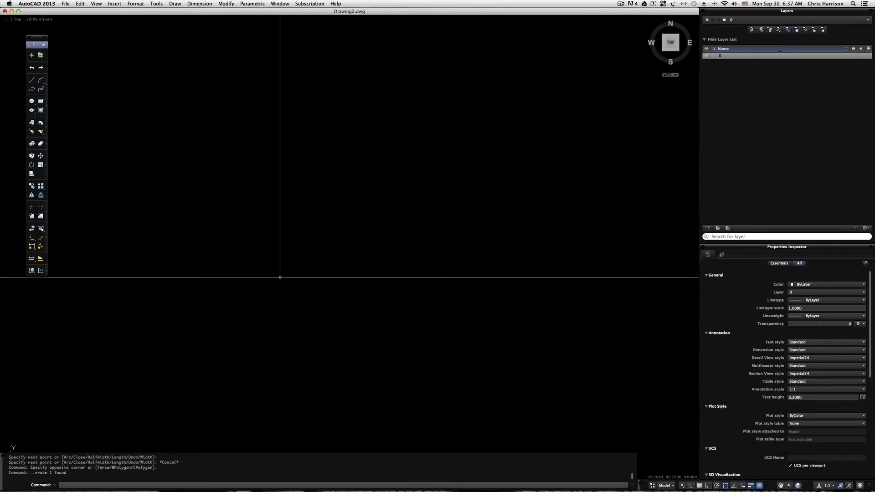
Draw a polyline consisting of a single diagonal segment rising to the right.
text(pl)
key(Return)
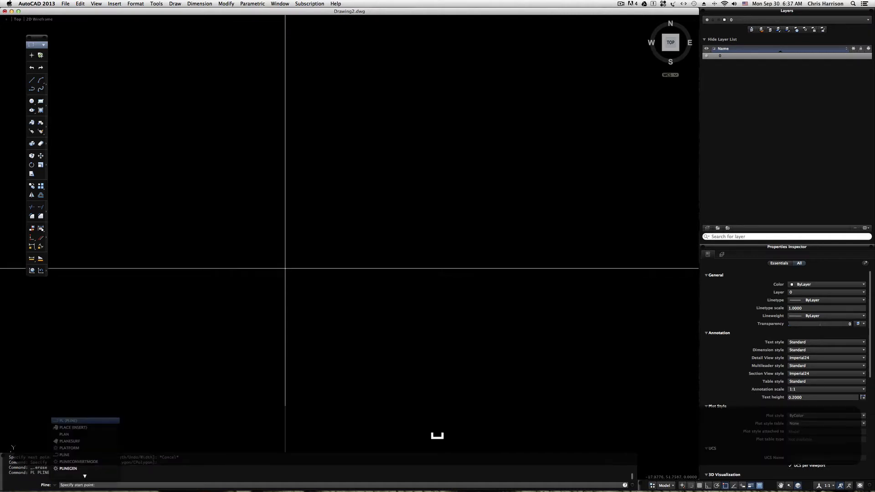
click(204, 311)
click(326, 138)
key(Escape)
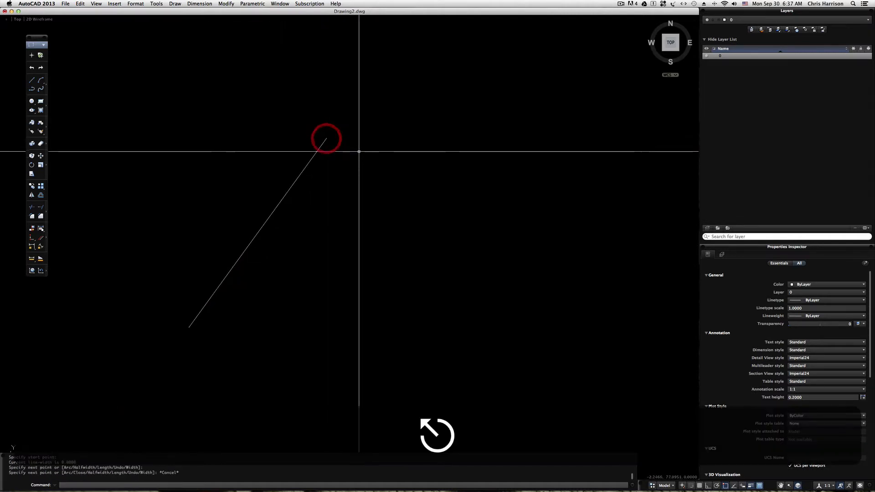
Copy the diagonal line from its upper endpoint, placing seven copies around the drawing area, and end the Copy command.
text(c)
key(Return)
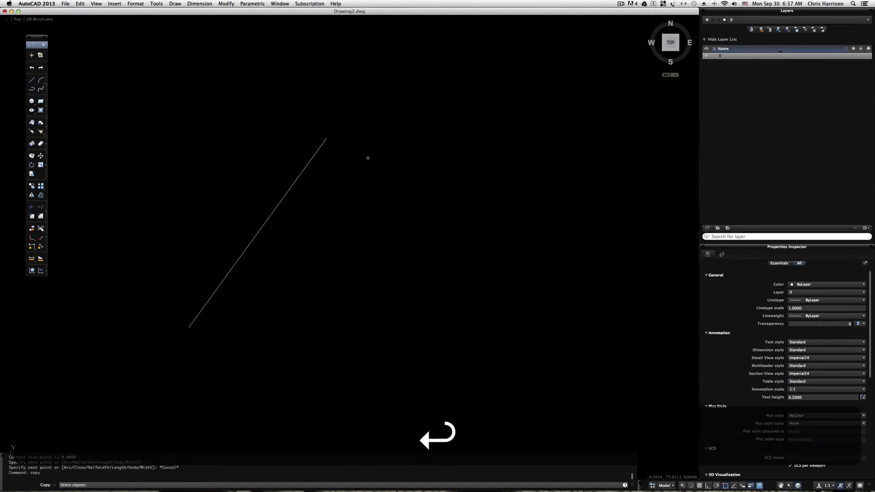
click(318, 179)
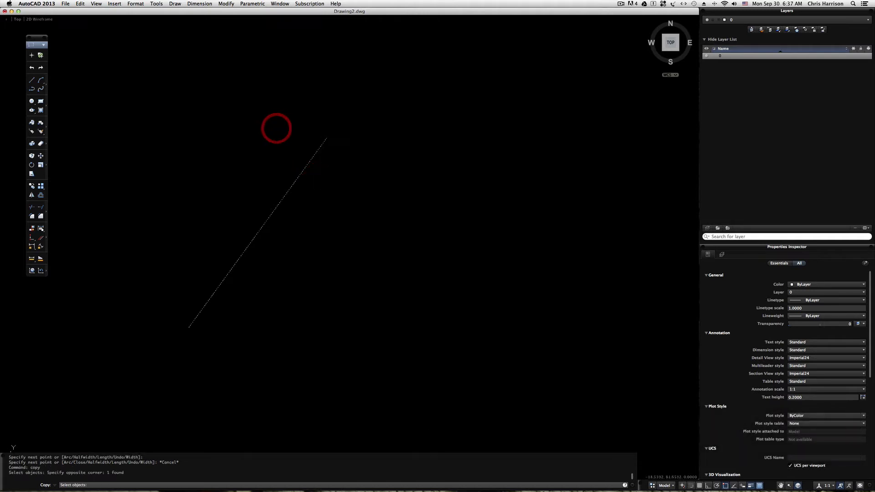
right_click(343, 174)
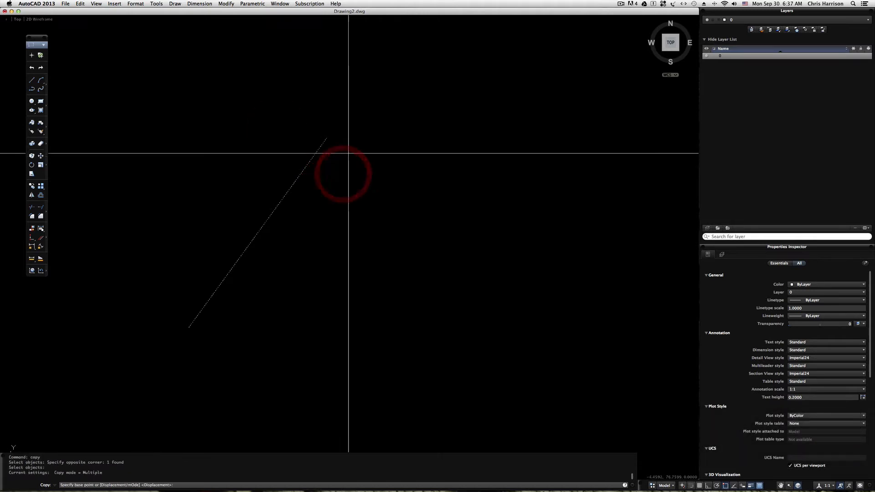
click(327, 138)
click(440, 139)
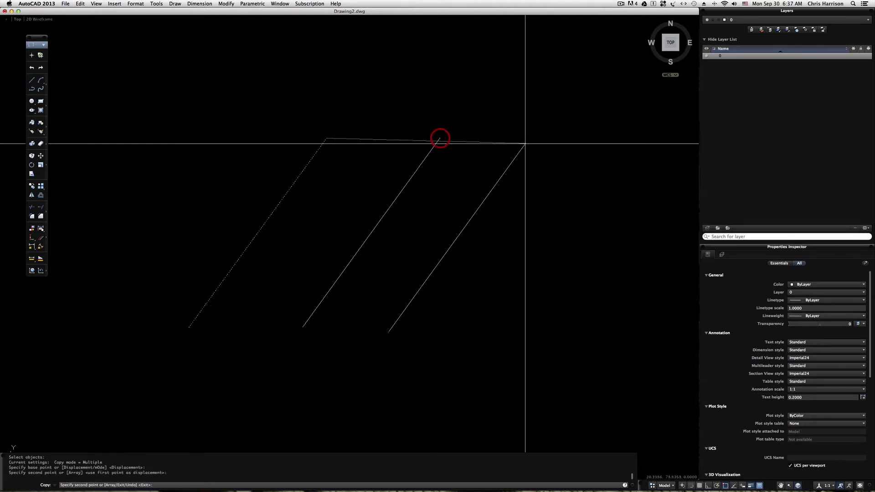
click(577, 147)
click(611, 256)
click(332, 294)
click(132, 182)
click(233, 96)
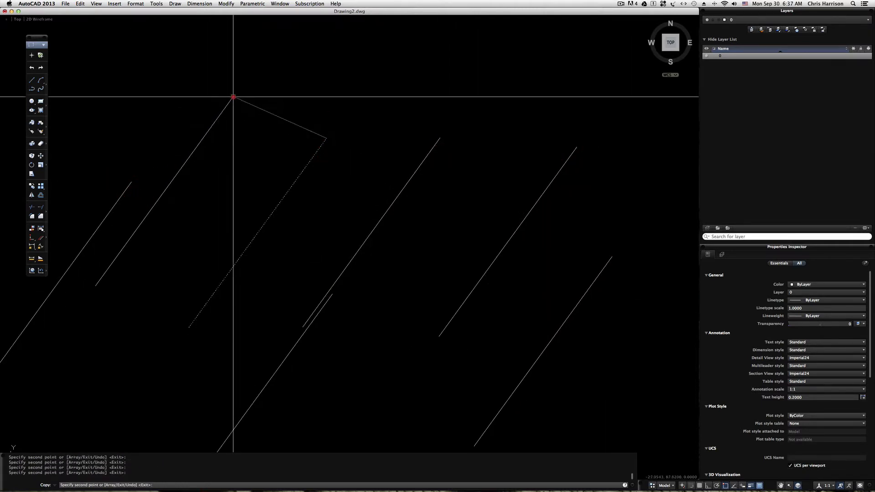
scroll(344, 126, down, 2)
key(Escape)
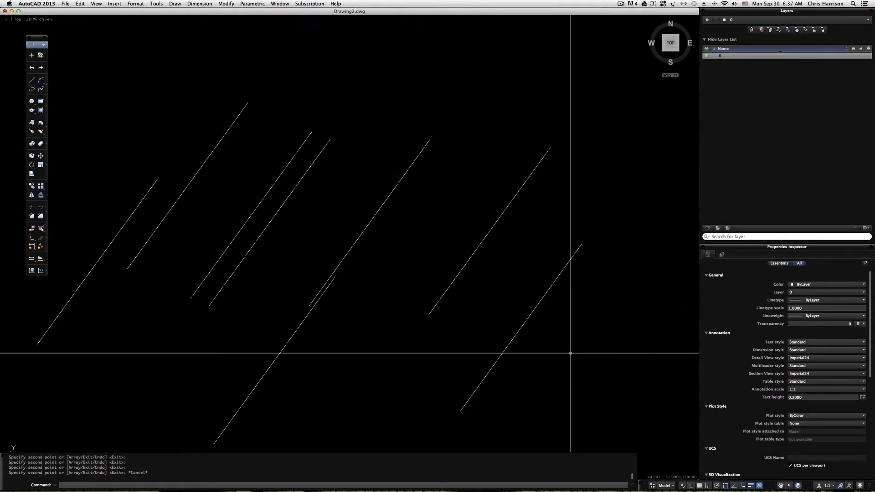
Select the diagonal line and all its copies with a selection window and erase them.
text(z)
key(space)
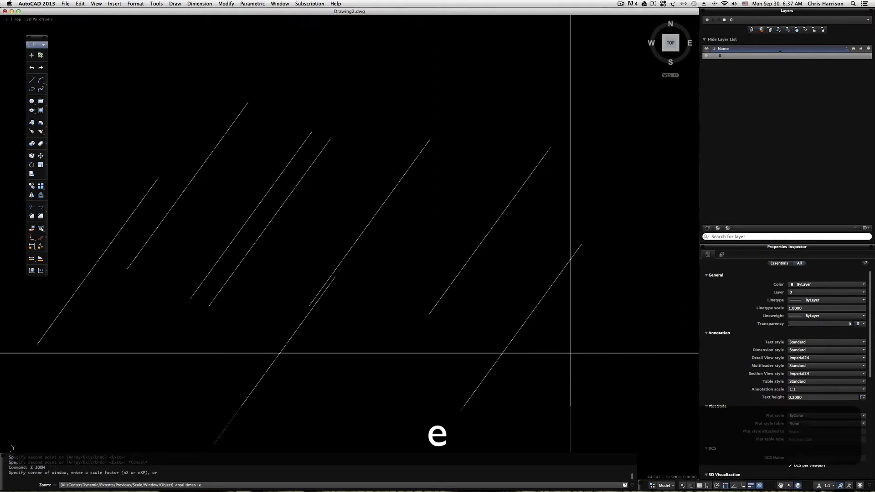
key(space)
scroll(498, 311, down, 6)
click(553, 348)
click(353, 215)
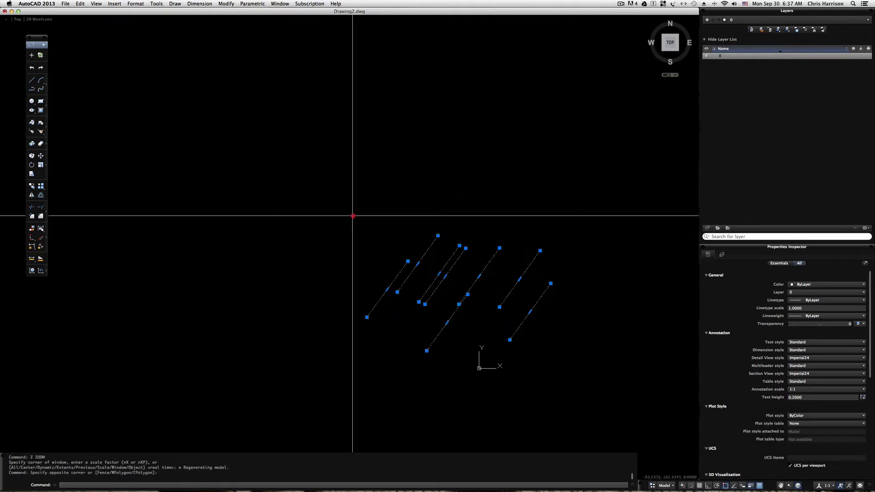
key(Delete)
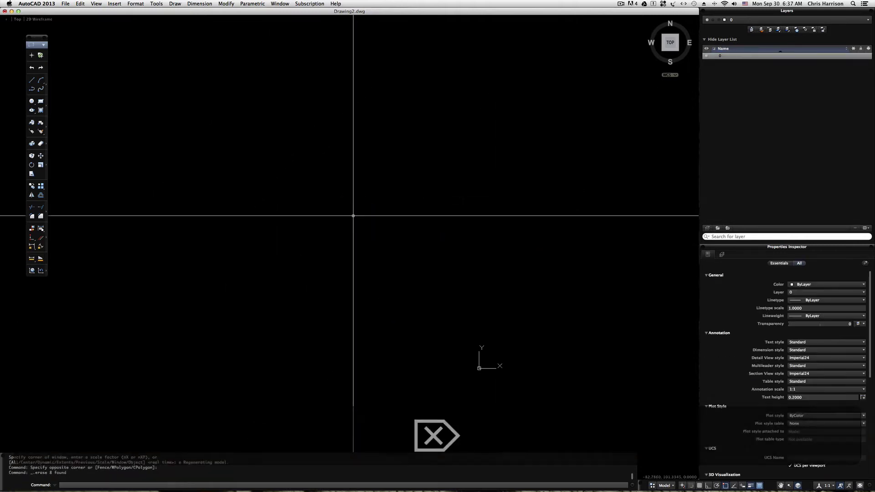
Draw a single-segment polyline running steeply downward near the drawing area's left edge and end the command.
text(pl)
key(space)
click(80, 69)
click(62, 244)
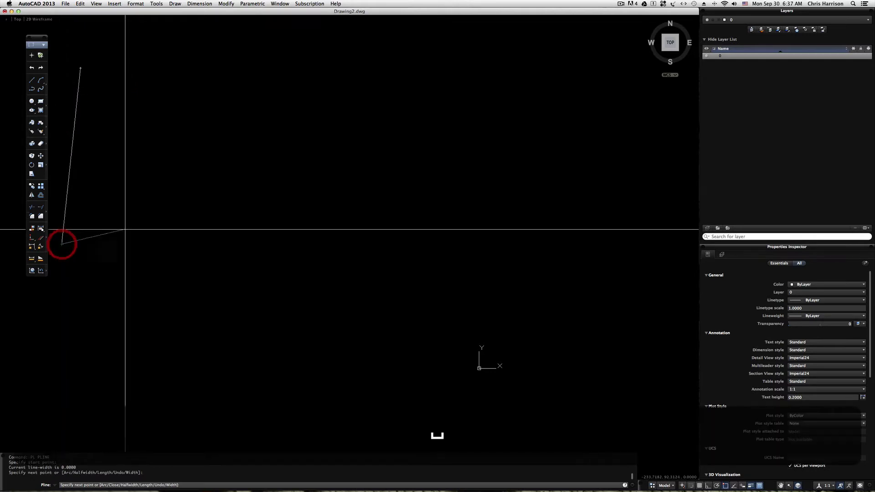
key(space)
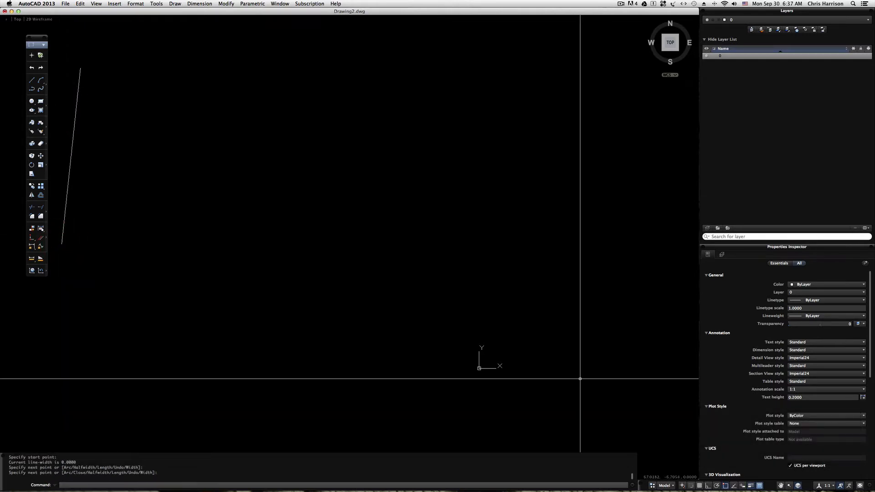
Zoom to the drawing extents to bring the steep line back into view, and repeat the extents zoom.
text(z)
key(space)
text(e)
key(space)
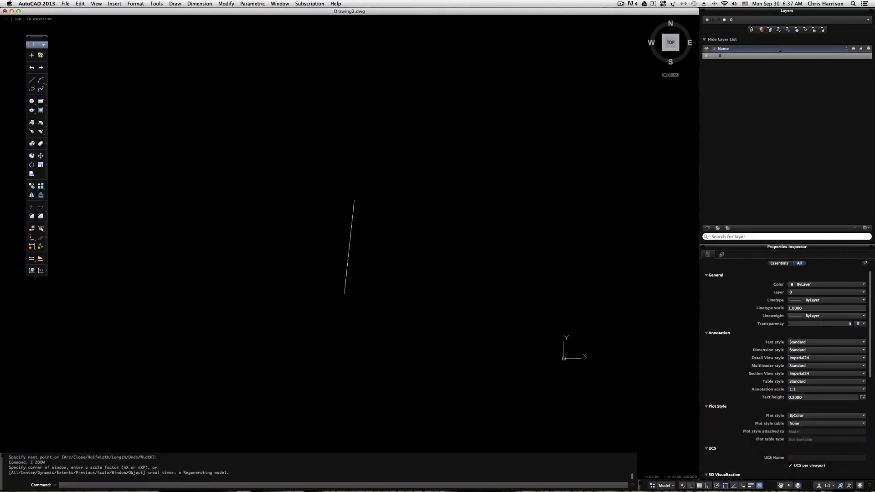
key(space)
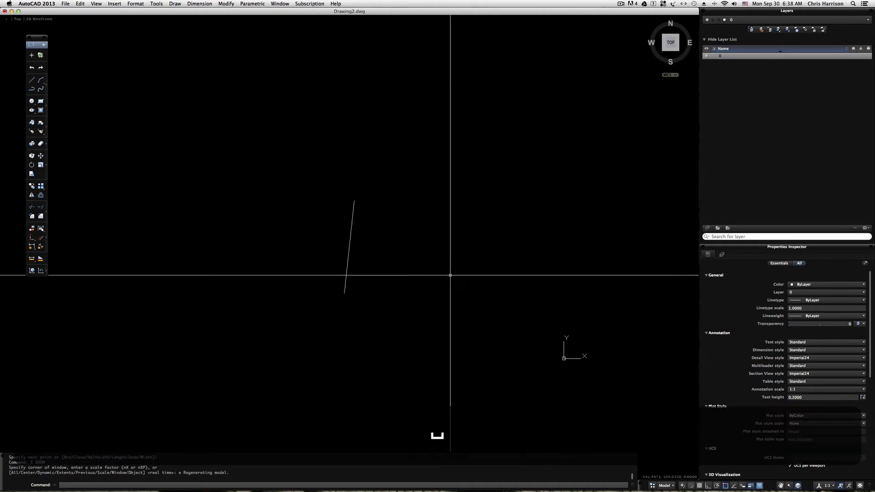
text(z)
key(space)
text(e)
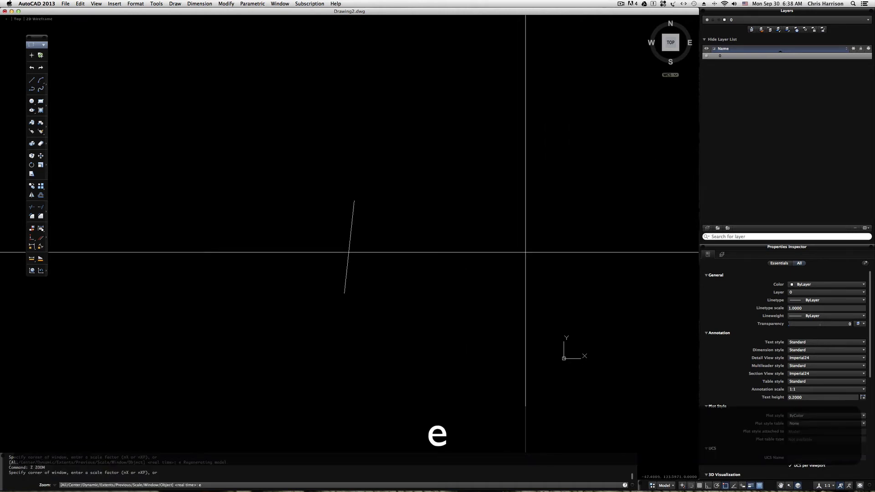
key(space)
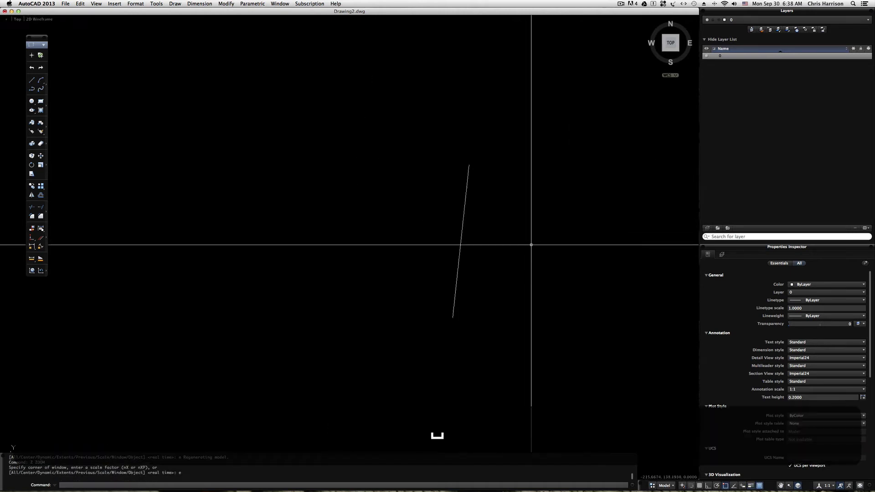
text(pl)
key(space)
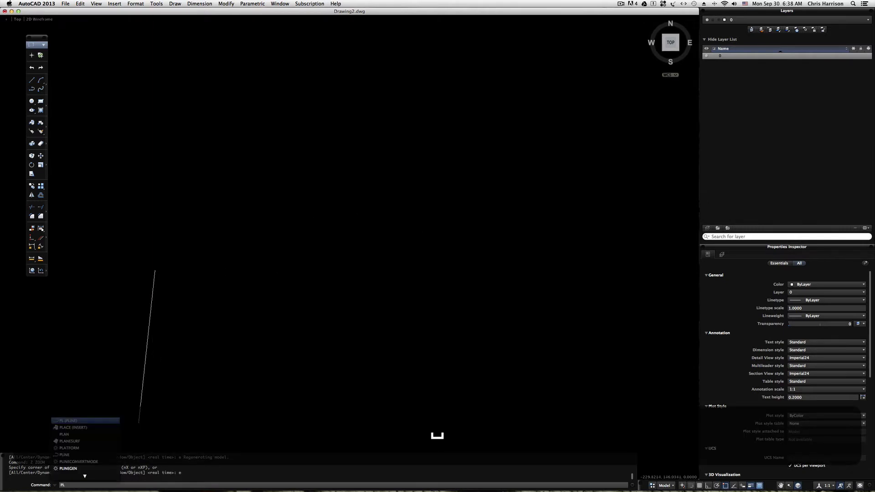
click(595, 57)
key(Escape)
click(566, 82)
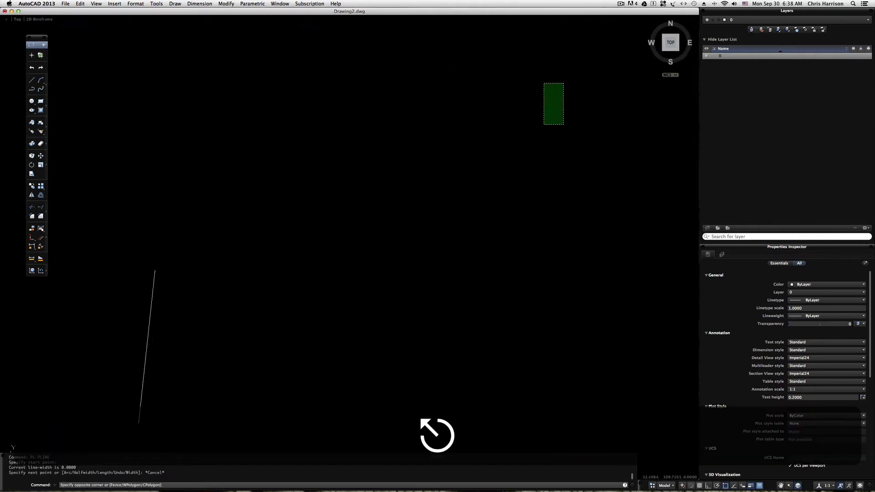
key(Escape)
key(Escape)
key(Escape)
Draw a short, slightly sloped polyline segment far to the right of the steep line and zoom to the drawing extents.
text(pl)
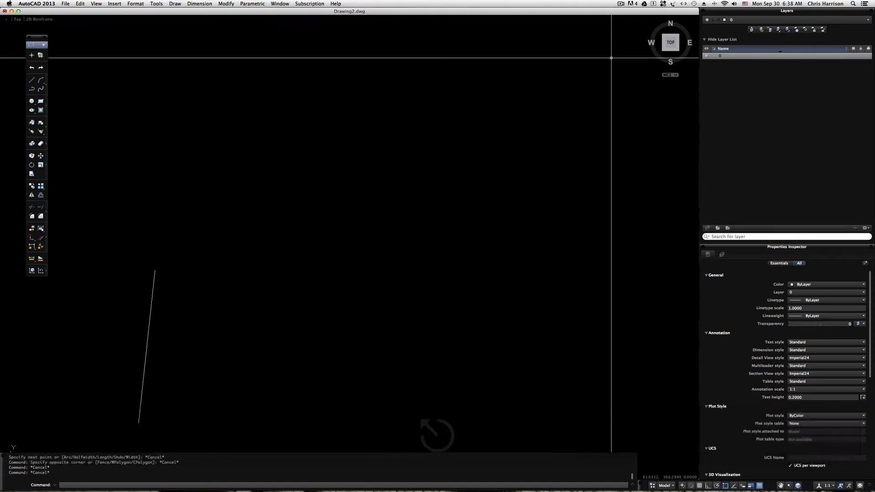
key(space)
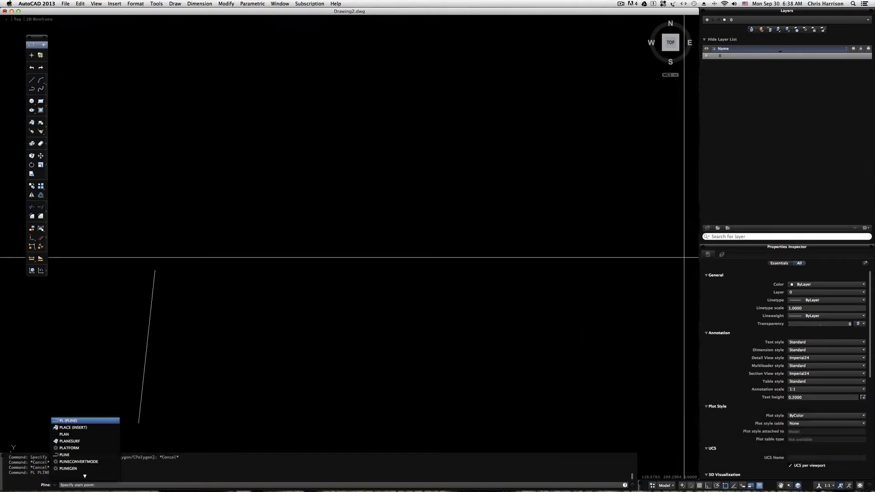
click(695, 246)
click(605, 268)
key(Escape)
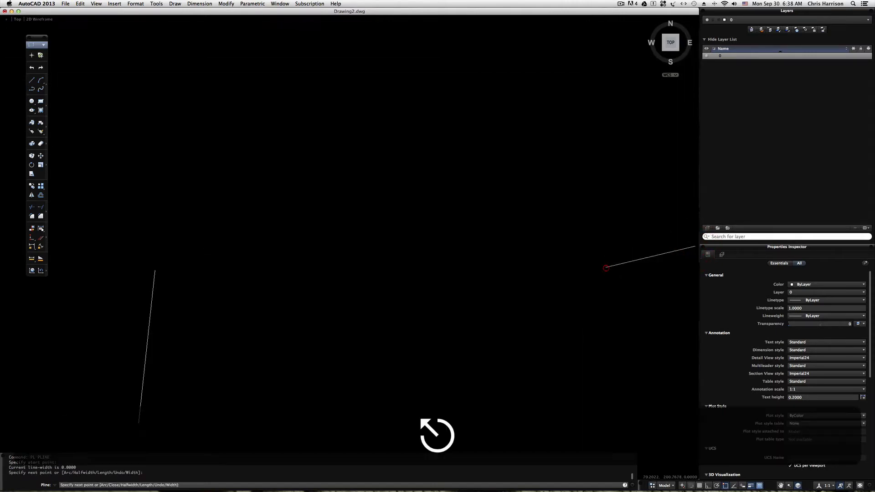
text(z)
key(space)
text(e)
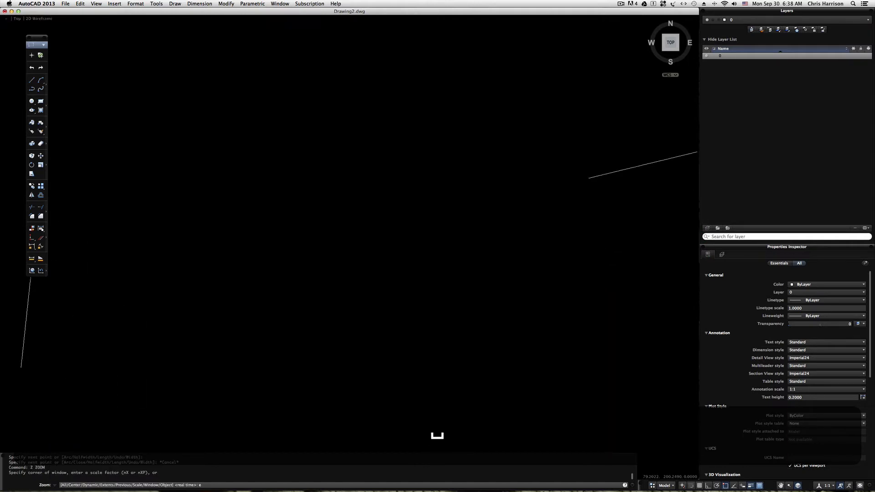
key(Return)
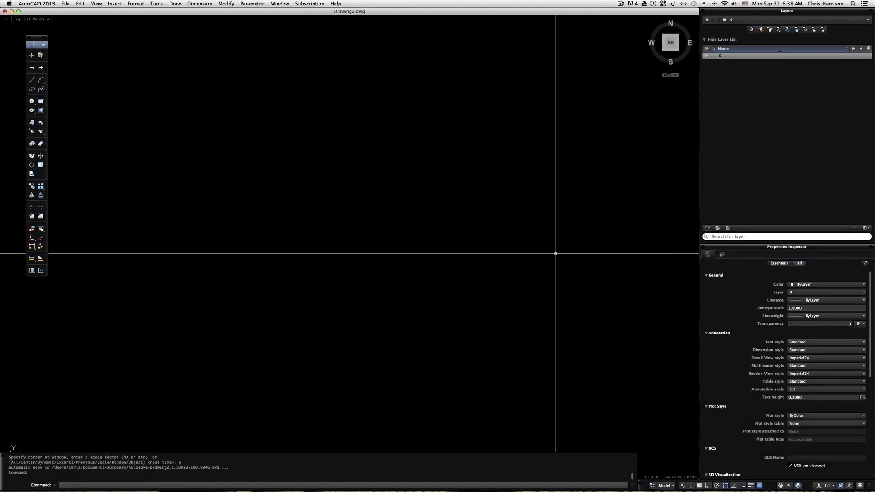
Draw a single-segment polyline descending to the right in the empty area between the two lines and zoom to the drawing extents.
key(space)
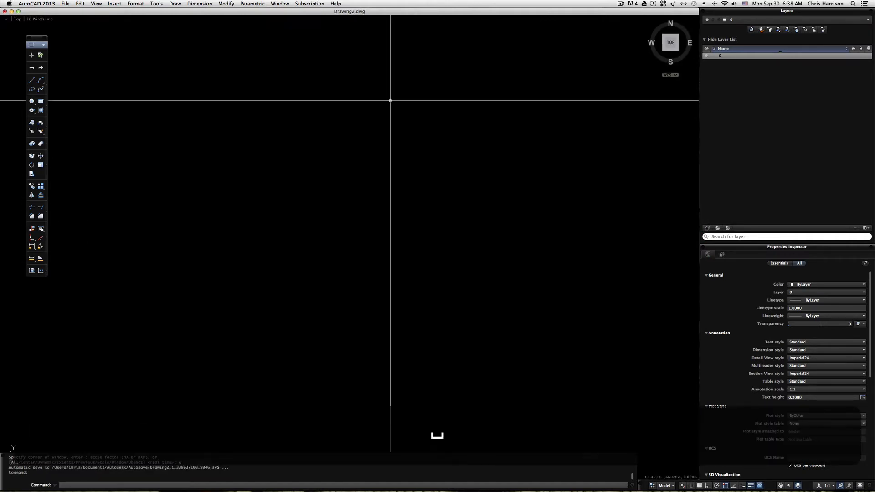
text(pl)
key(space)
click(357, 194)
click(460, 313)
key(Escape)
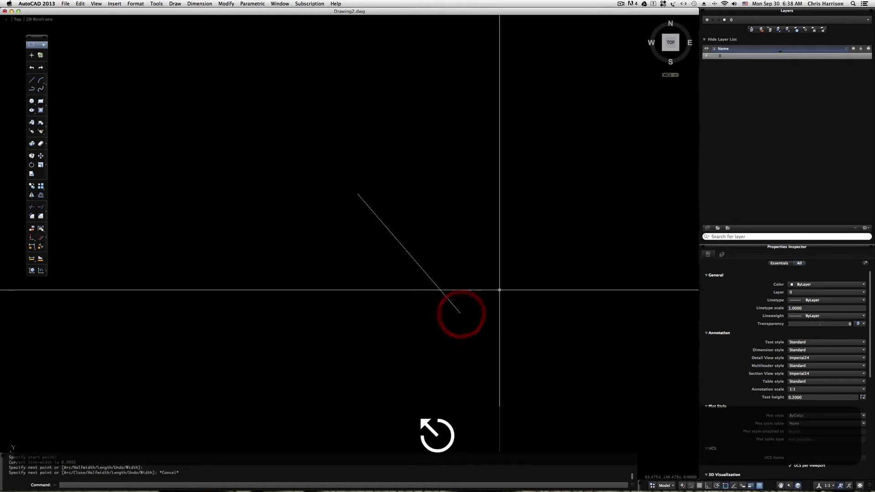
text(z)
key(space)
text(e)
key(space)
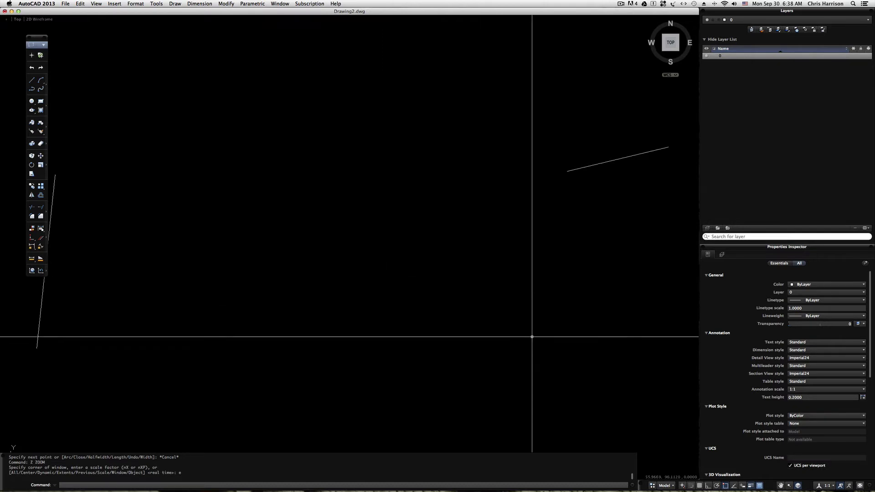
Erase the two right-hand polylines and the steep left-hand line using crossing selections.
click(600, 385)
click(352, 136)
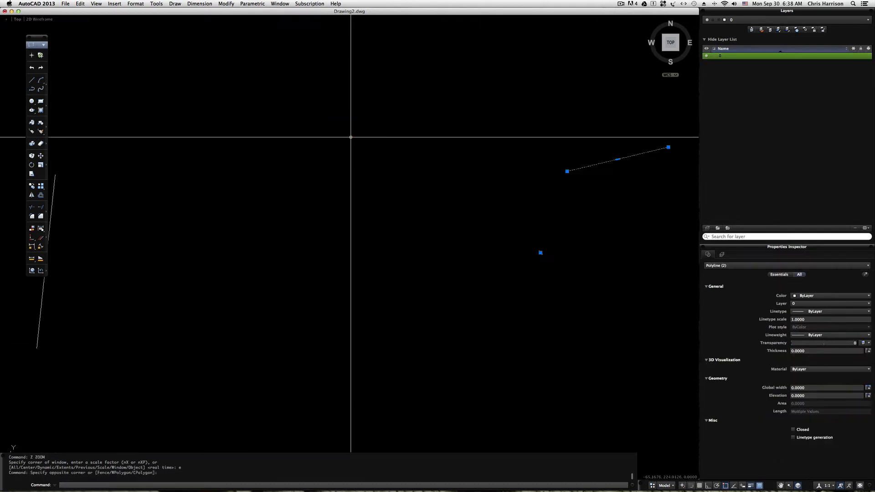
key(BackSpace)
click(102, 351)
click(34, 310)
key(BackSpace)
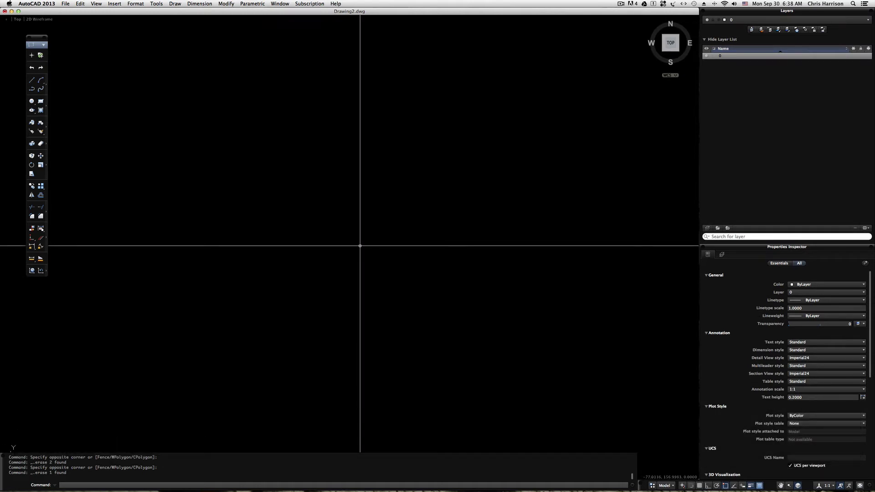
Draw a vertical single-segment polyline in the middle of the drawing area with Ortho turned on.
text(pl)
key(space)
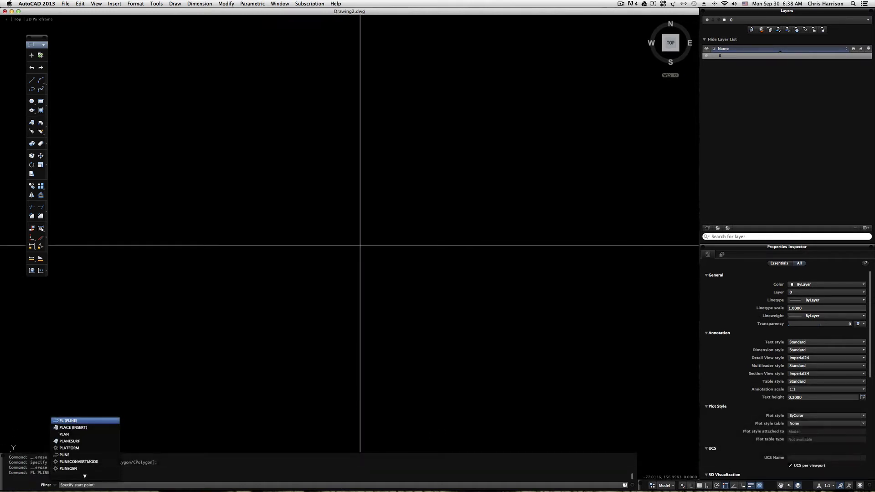
key(F8)
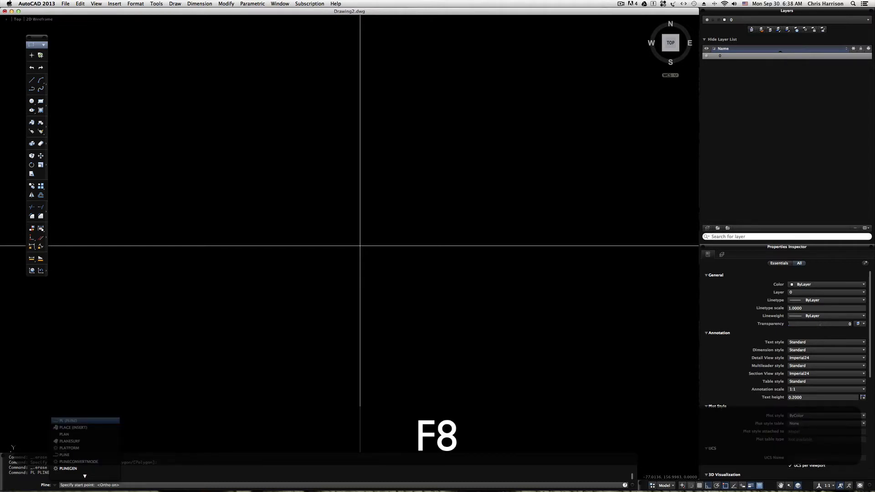
click(372, 144)
click(387, 376)
key(Escape)
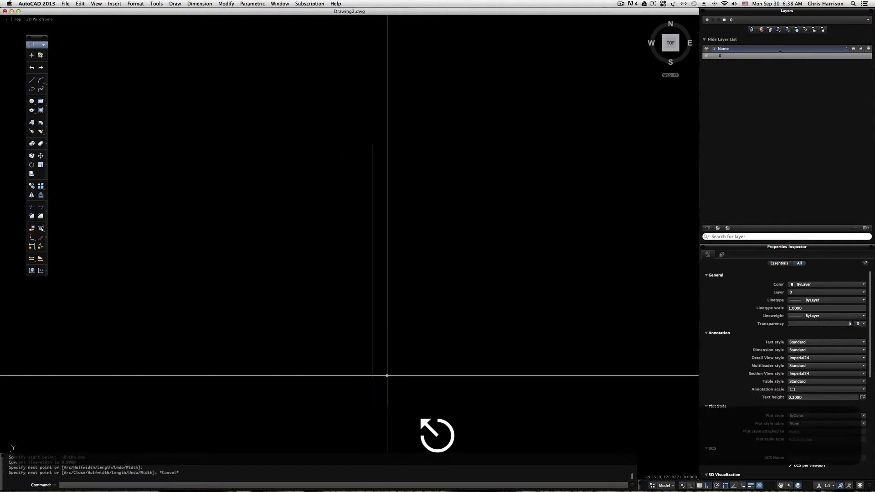
Start another polyline and toggle object snap off and back on at the start-point stage.
key(space)
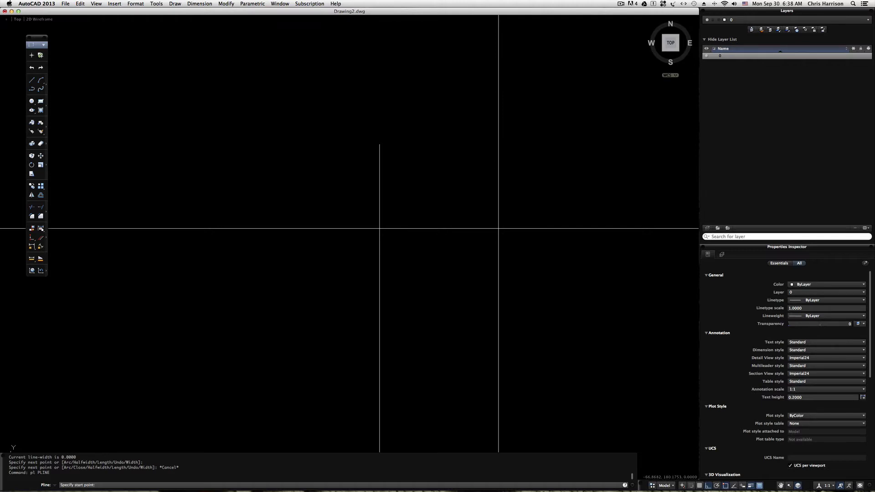
key(F3)
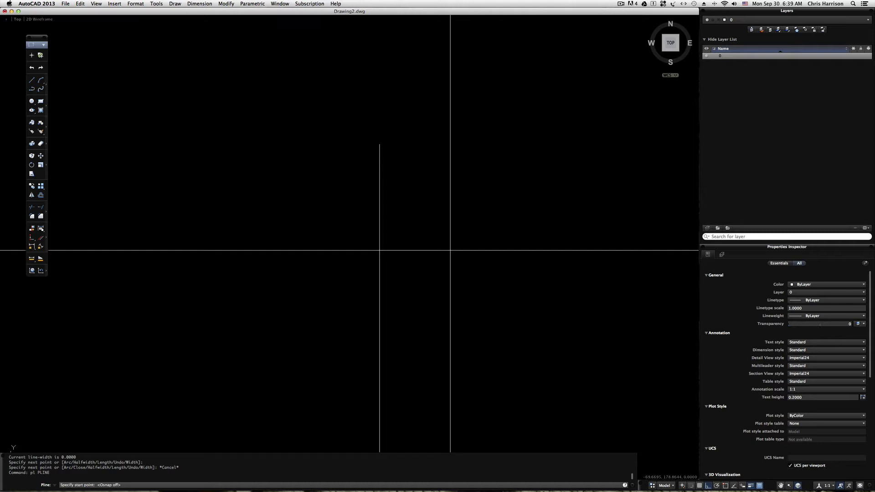
key(F3)
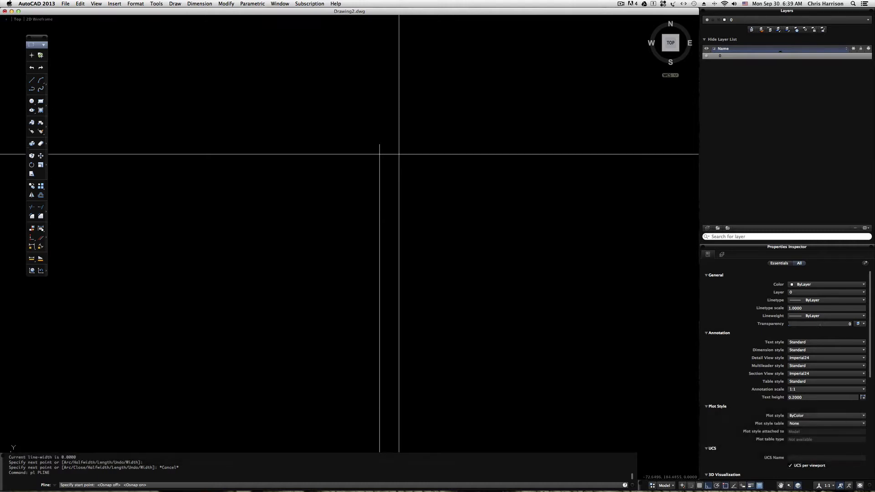
Open the object snap settings and enable the Extension snap mode, moving the Drafting Settings dialog slightly.
right_click(725, 489)
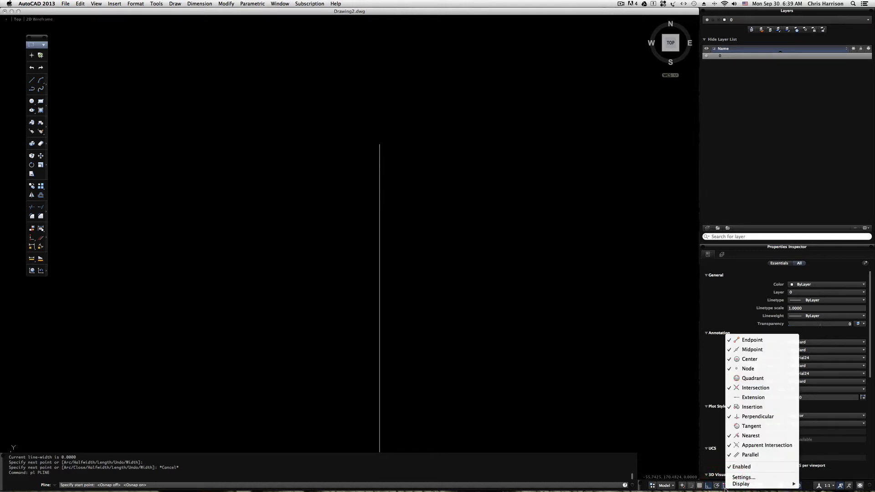
mouse_move(739, 486)
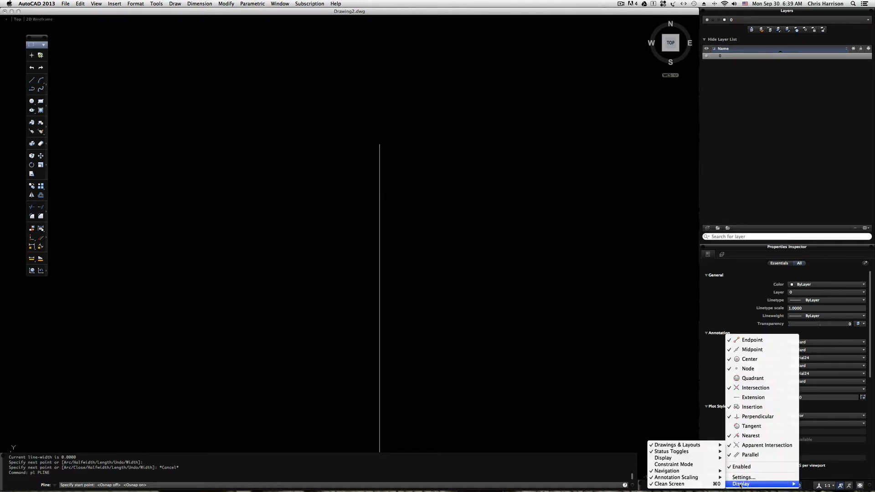
click(693, 435)
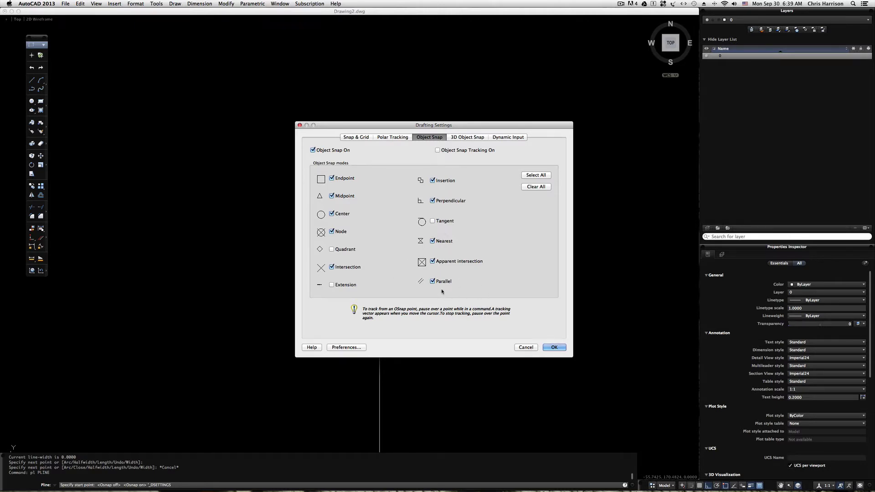
click(332, 285)
drag(464, 127, 468, 139)
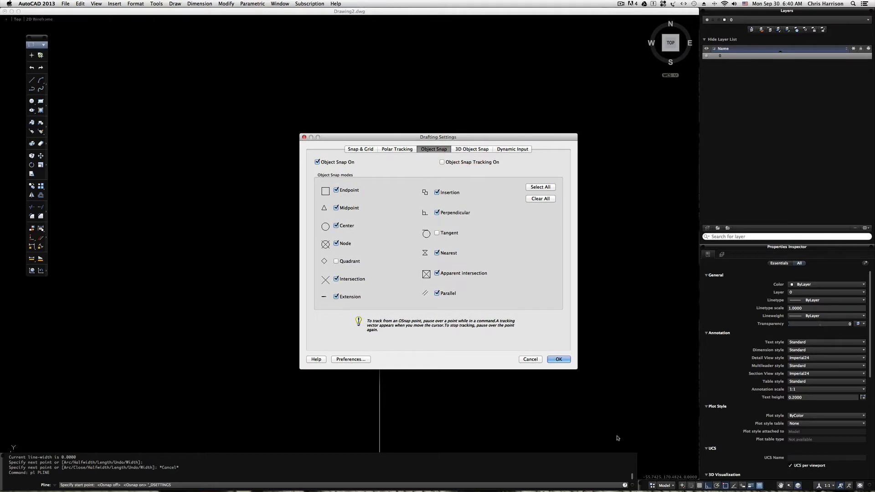
Review the Snap & Grid, Polar Tracking and 3D Object Snap settings, including the available polar increment angles.
click(361, 149)
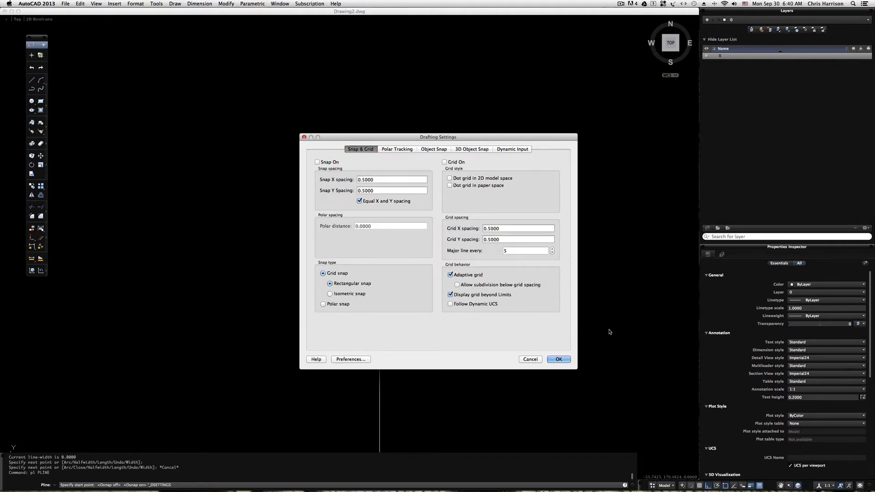
click(397, 150)
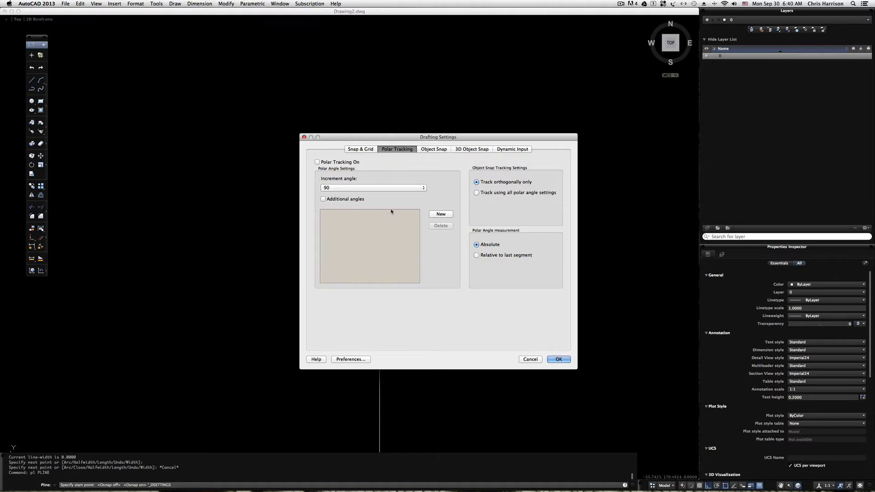
click(420, 188)
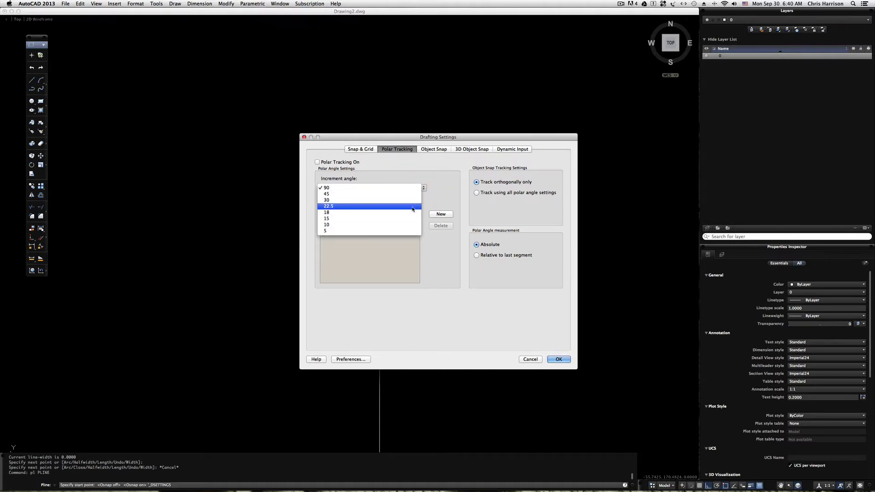
click(420, 166)
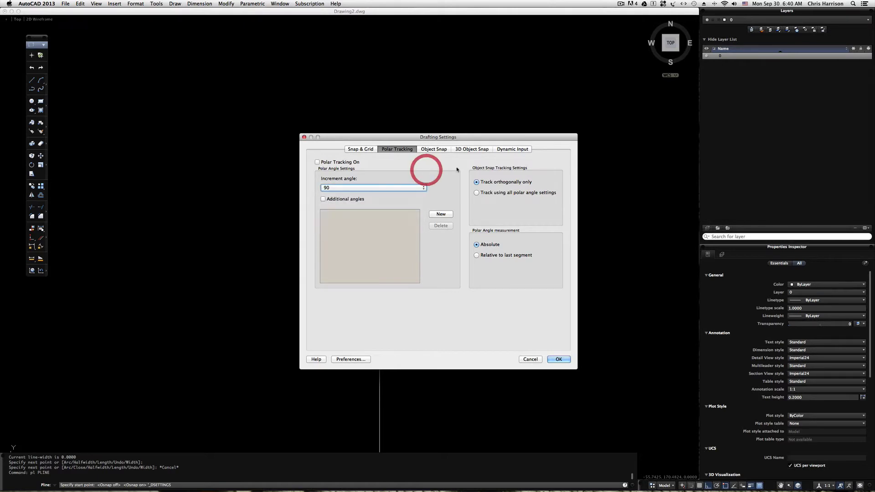
click(476, 151)
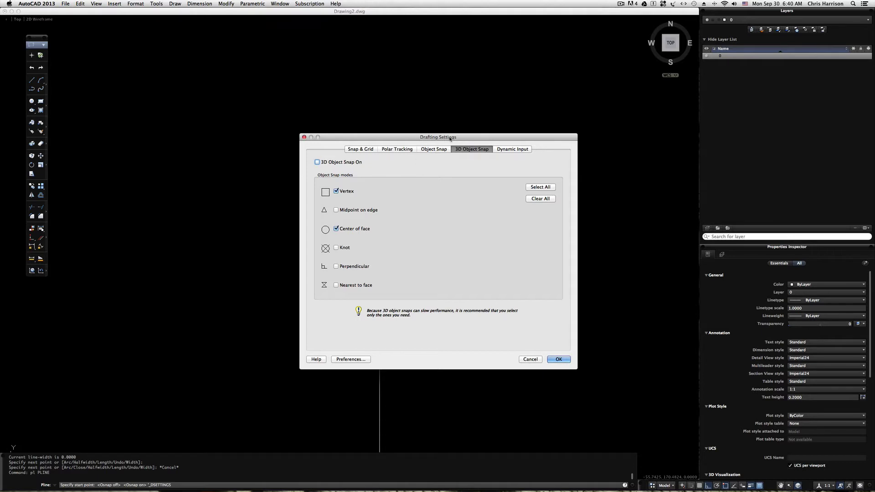
drag(450, 138, 424, 132)
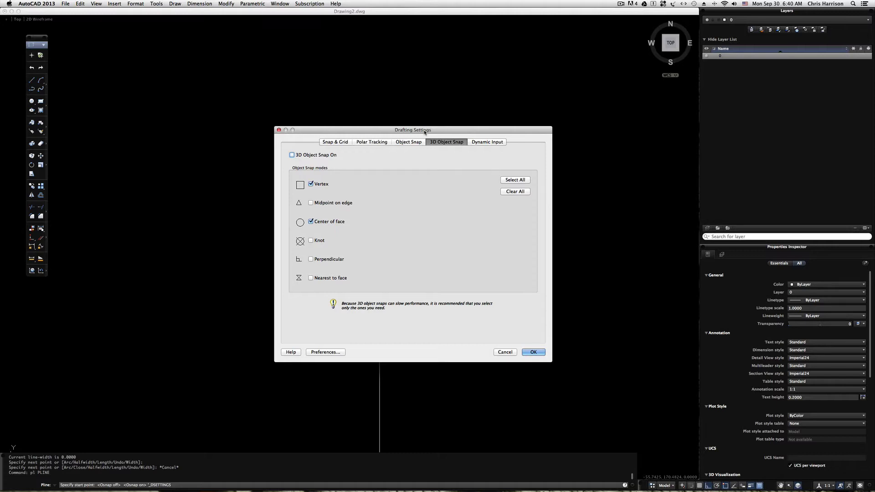
drag(425, 131, 423, 143)
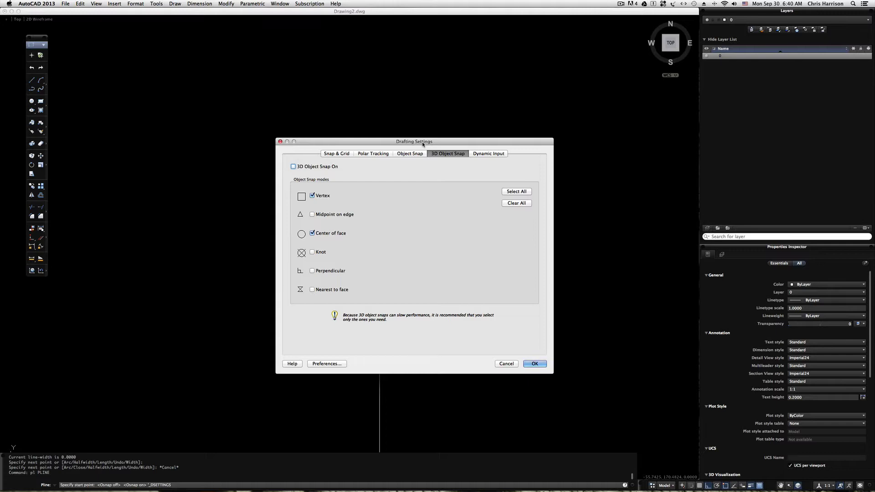
Review the Dynamic Input settings and close the Drafting Settings dialog without applying changes.
drag(423, 145, 384, 129)
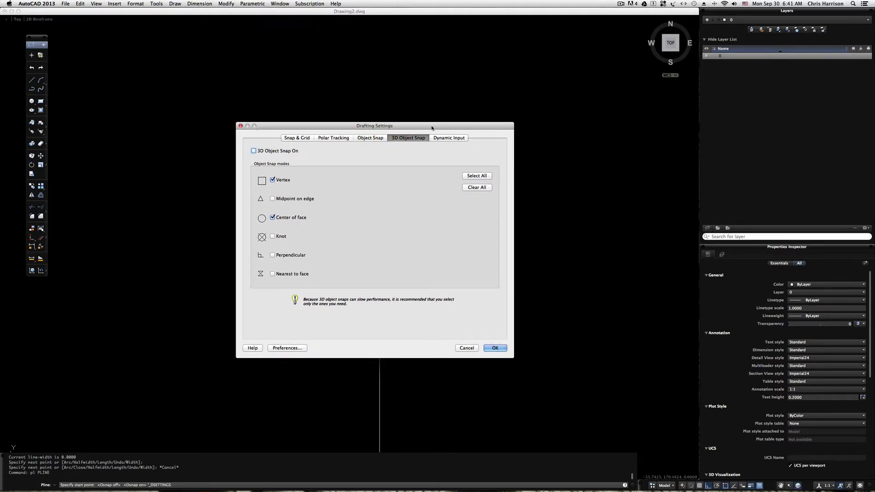
click(449, 137)
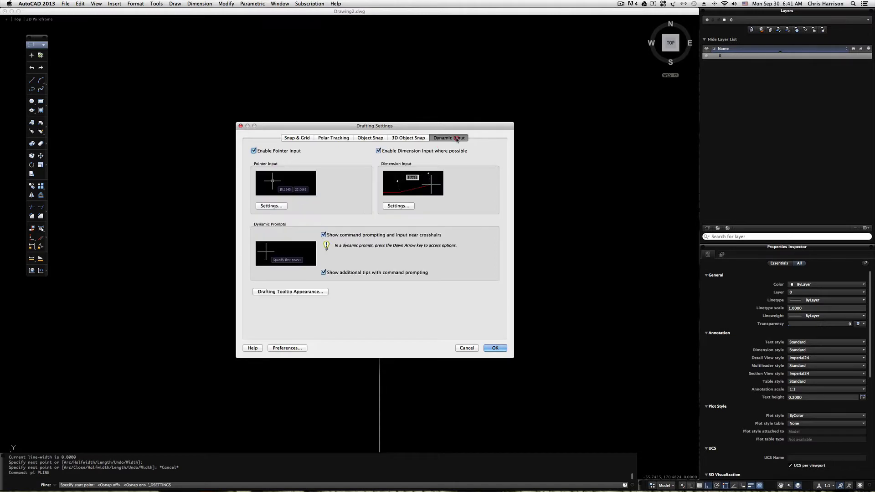
click(297, 138)
click(440, 137)
click(473, 347)
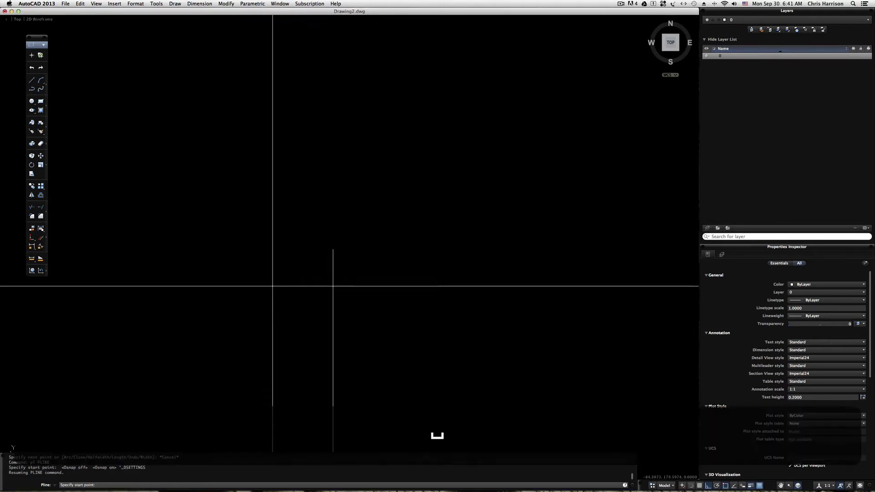
Cancel the pending polyline and erase the vertical polyline in the middle of the drawing area.
key(Escape)
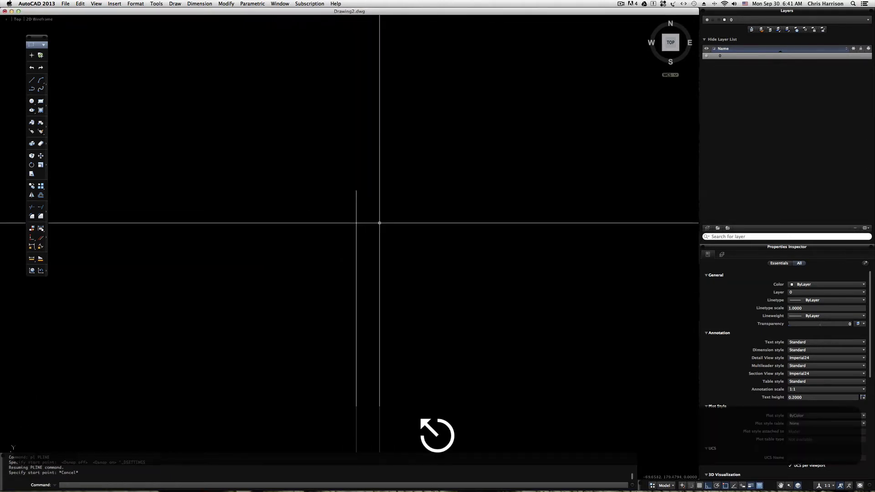
drag(401, 284, 287, 240)
key(BackSpace)
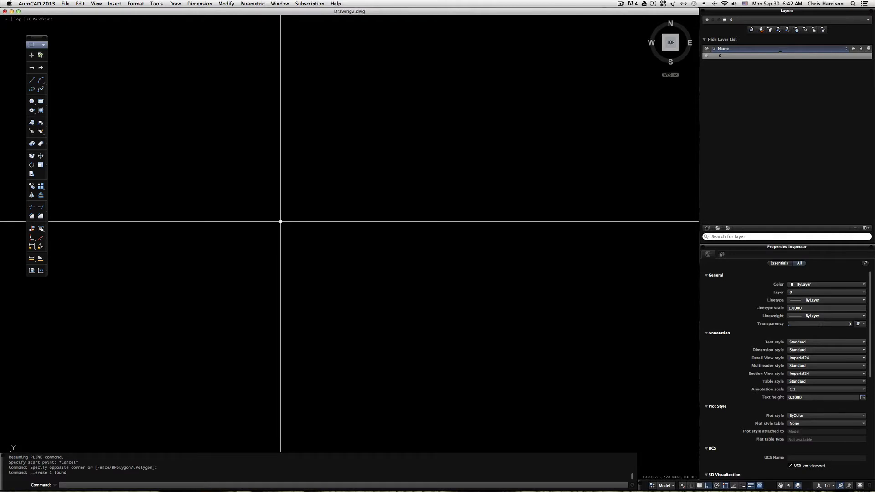
Open the Reference Manager with the IM command and move its palette slightly.
text(im)
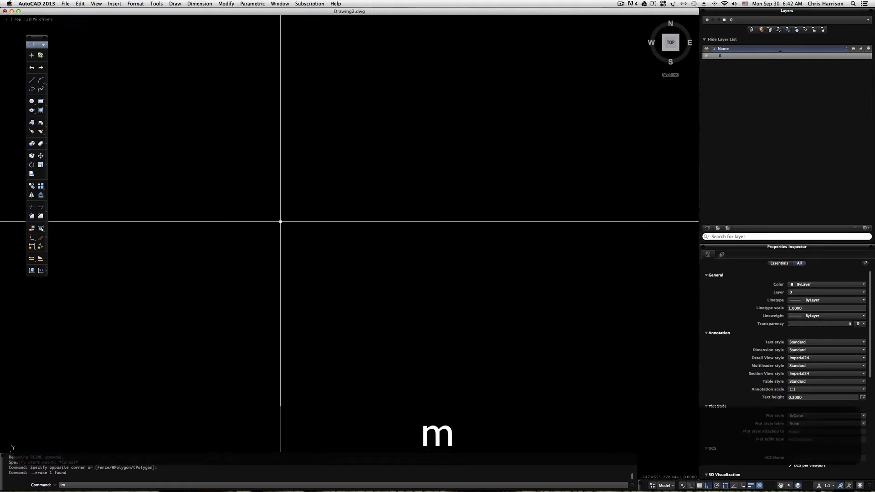
key(Return)
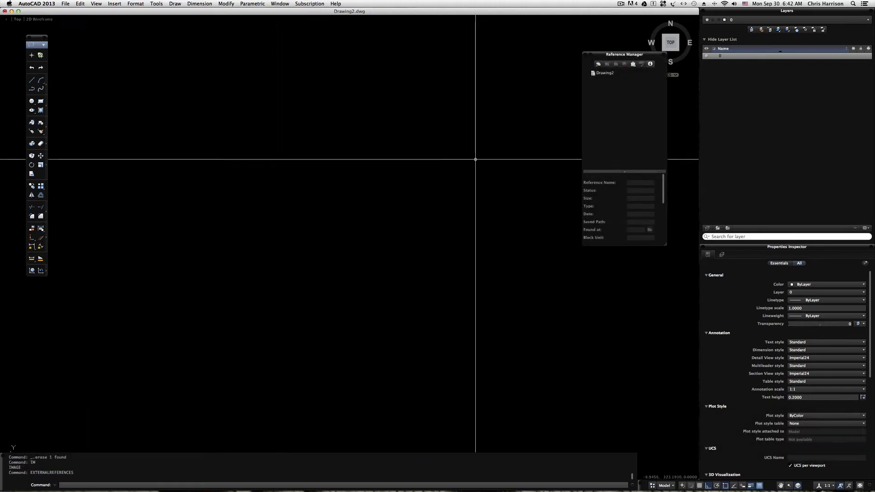
drag(618, 58, 614, 61)
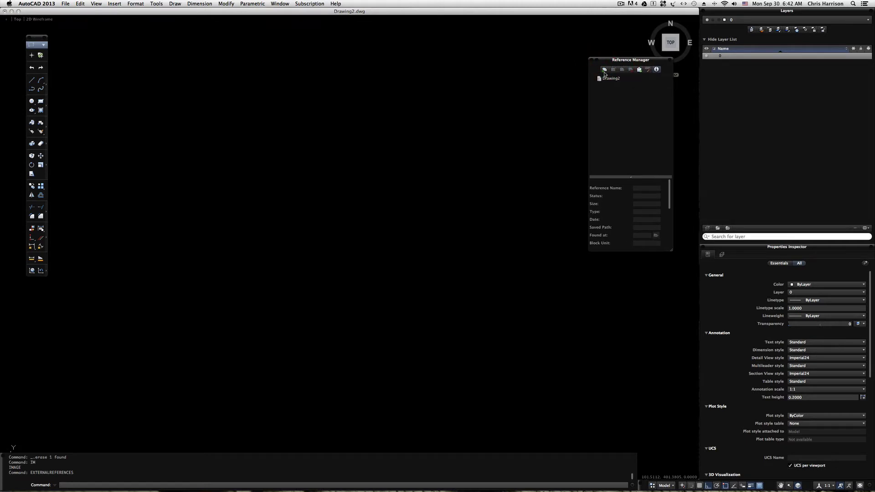
Attach Combined Sketches.pdf as a PDF underlay, keeping the All files format, and place it in the drawing area at a scale of about 8.35.
click(605, 70)
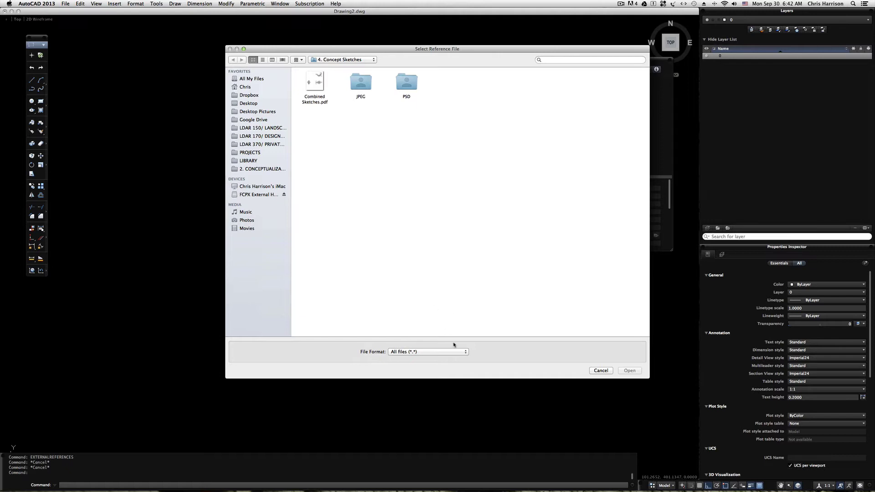
click(463, 352)
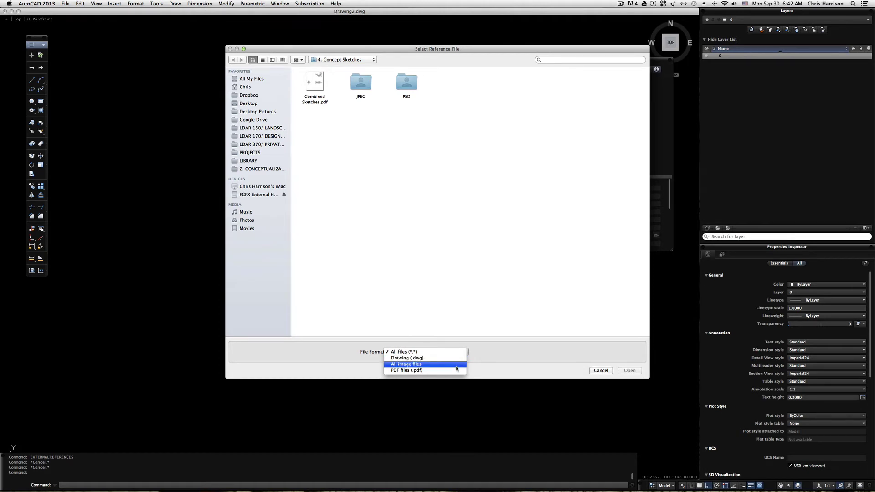
click(420, 353)
click(315, 82)
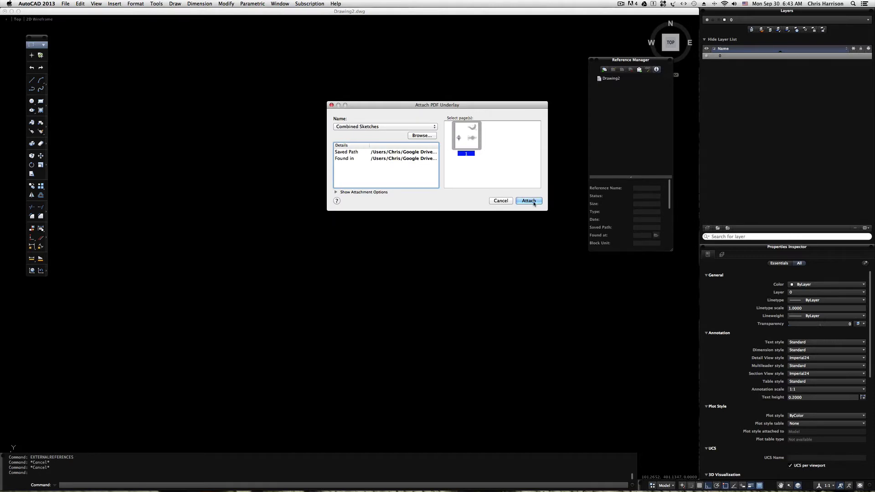
click(531, 201)
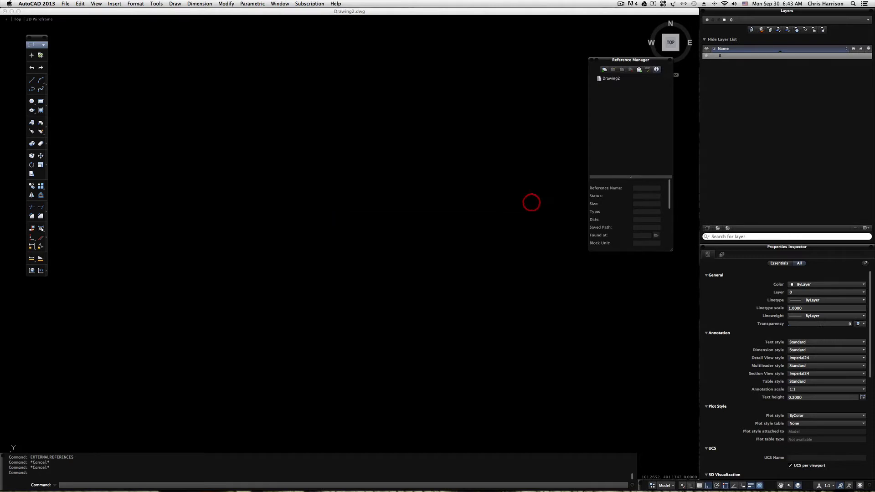
click(278, 333)
click(287, 328)
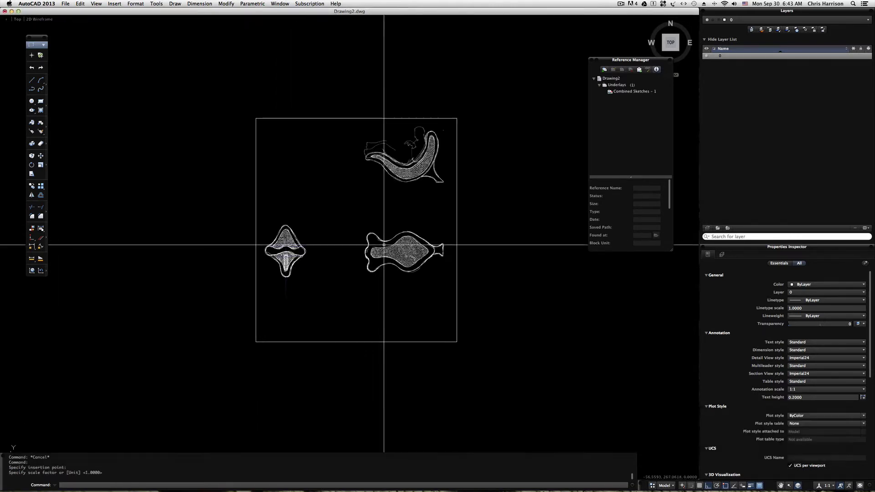
Examine the side, front and top view sketches in the attached PDF underlay.
scroll(396, 164, up, 3)
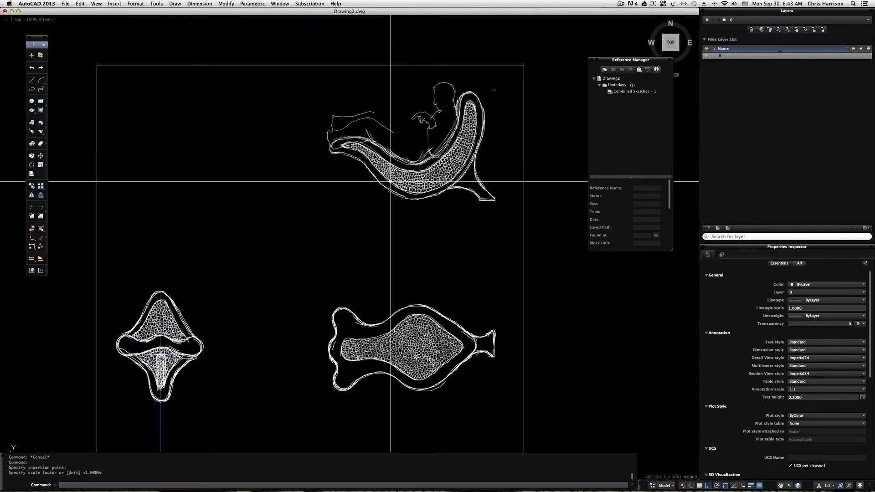
scroll(396, 176, up, 1)
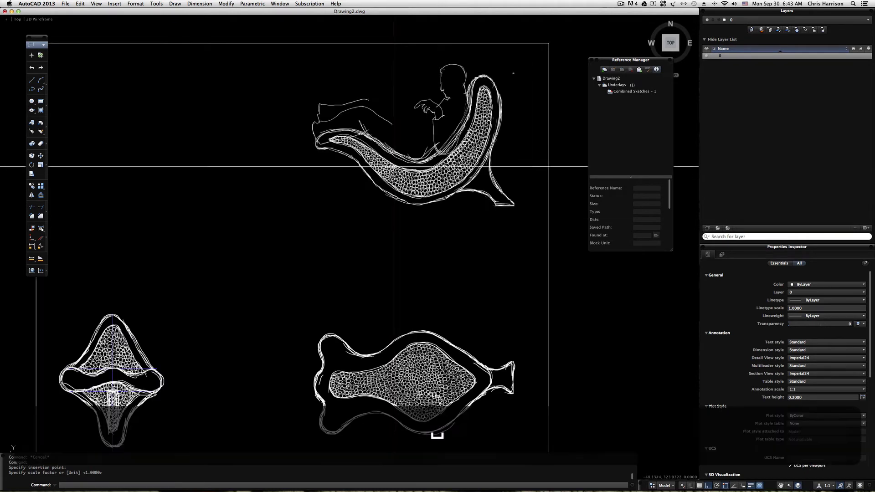
mouse_move(408, 176)
middle_down()
mouse_move(387, 258)
mouse_move(348, 256)
middle_up()
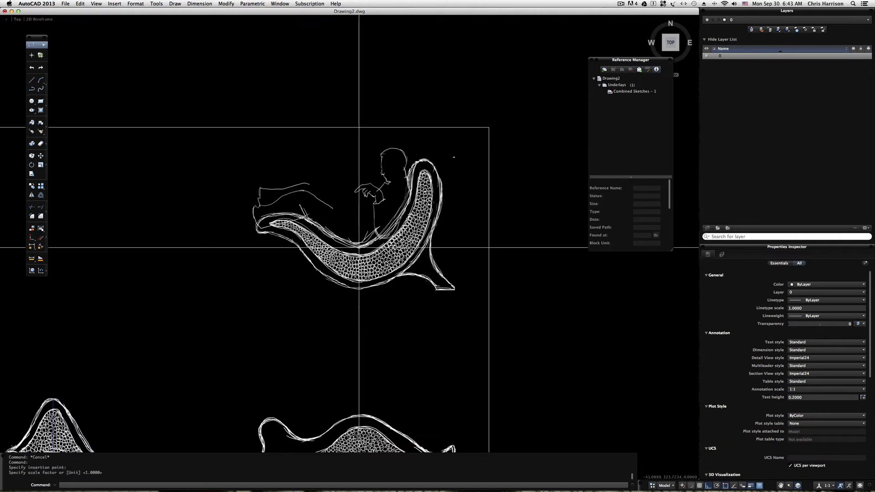
scroll(358, 248, down, 3)
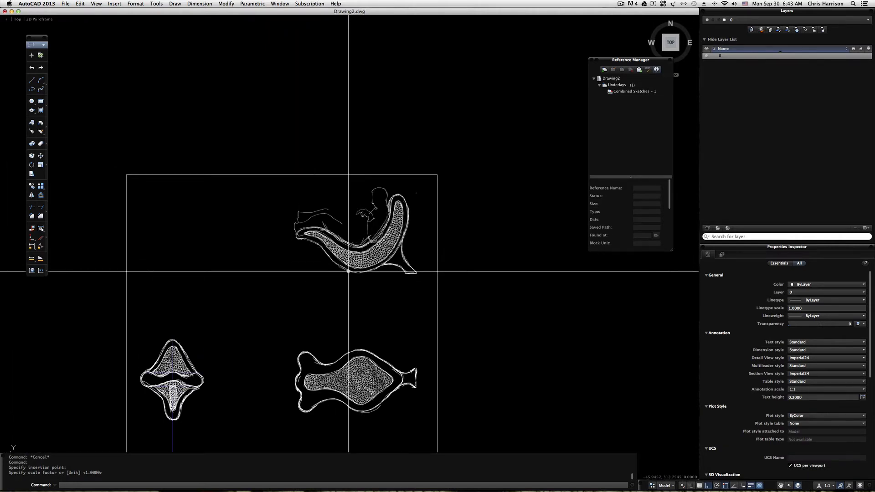
mouse_move(284, 245)
middle_down()
mouse_move(331, 206)
mouse_move(283, 245)
middle_up()
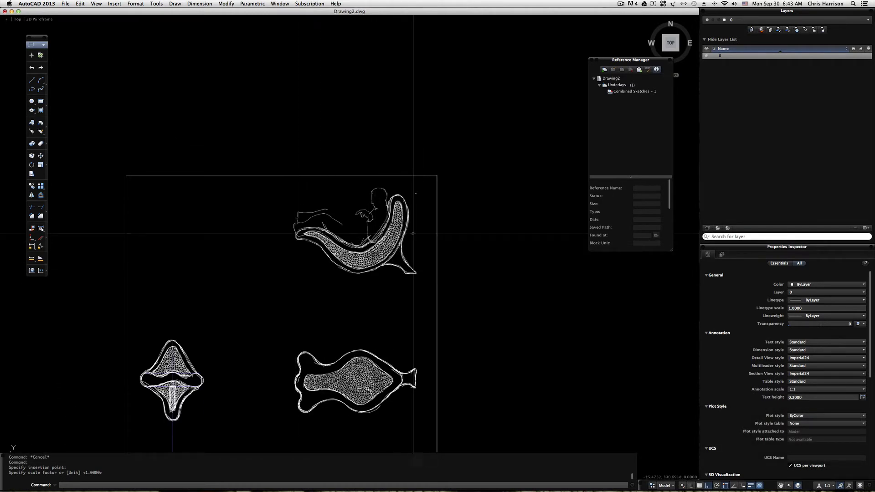
mouse_move(250, 327)
middle_down()
mouse_move(243, 258)
mouse_move(241, 292)
middle_up()
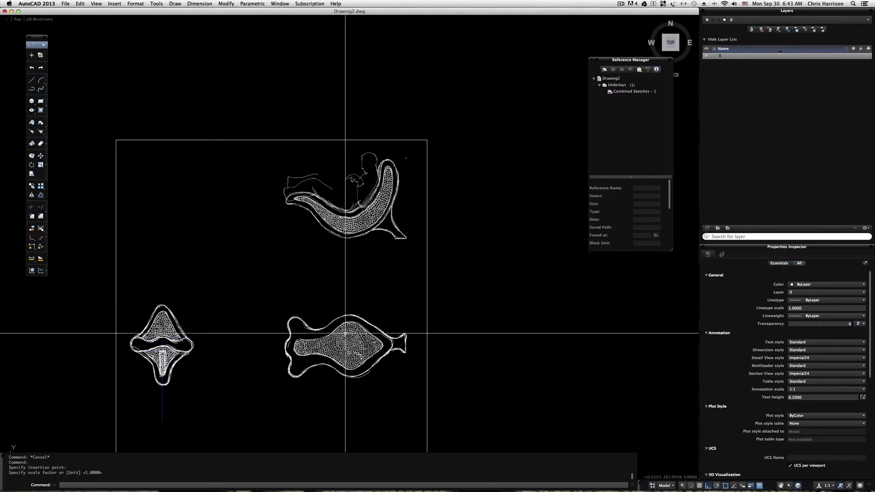
middle_drag(378, 252, 378, 309)
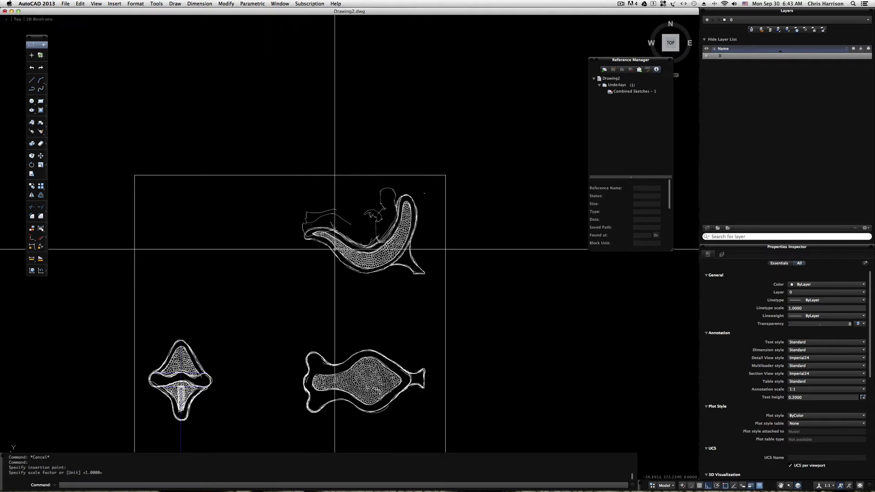
key(space)
drag(347, 324, 327, 324)
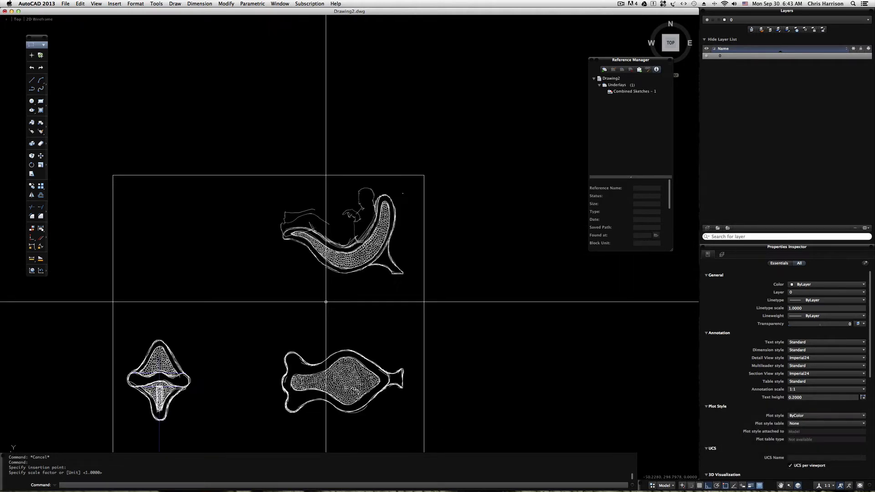
scroll(319, 217, up, 3)
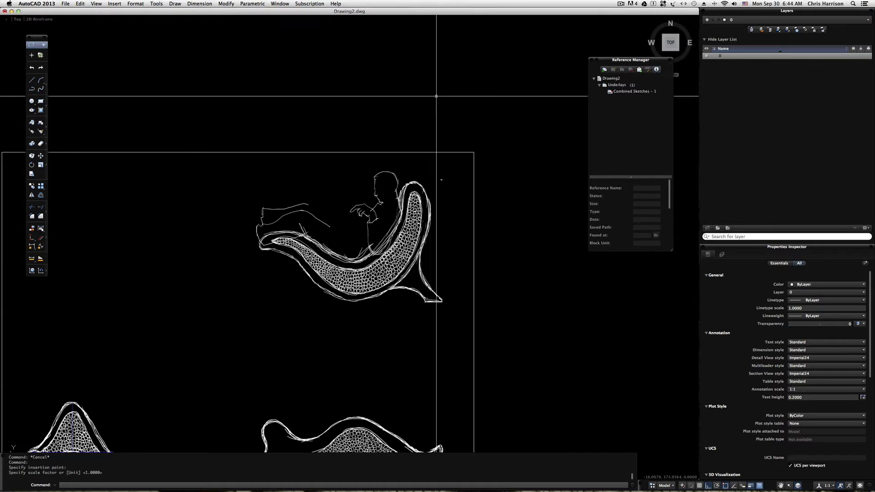
Select the PDF underlay by its border, review its editing options and properties, and deselect it.
click(398, 177)
click(369, 132)
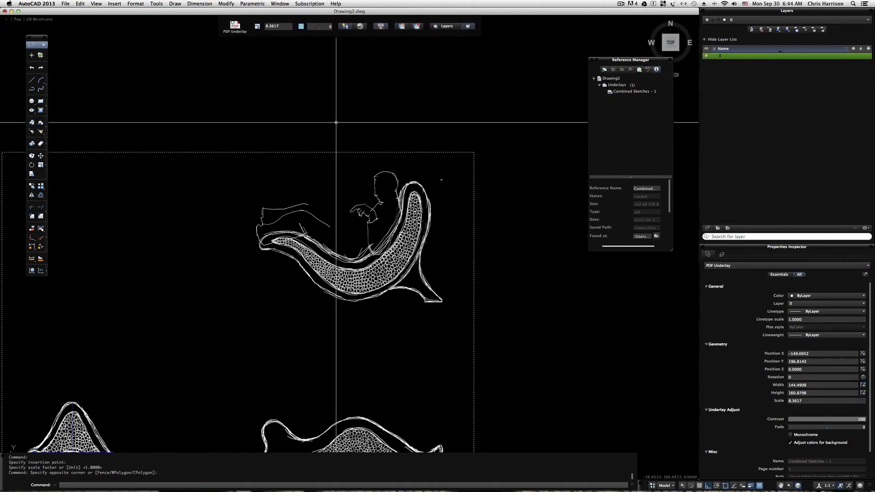
key(Escape)
click(335, 167)
click(309, 126)
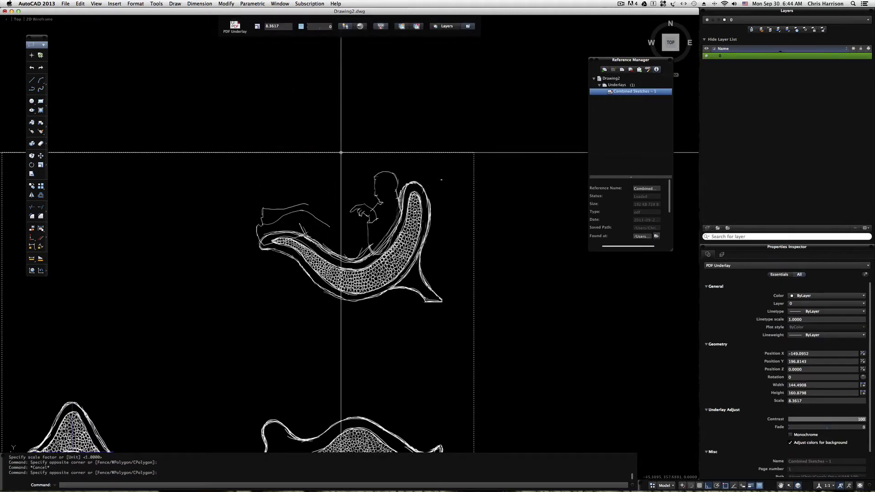
right_click(341, 153)
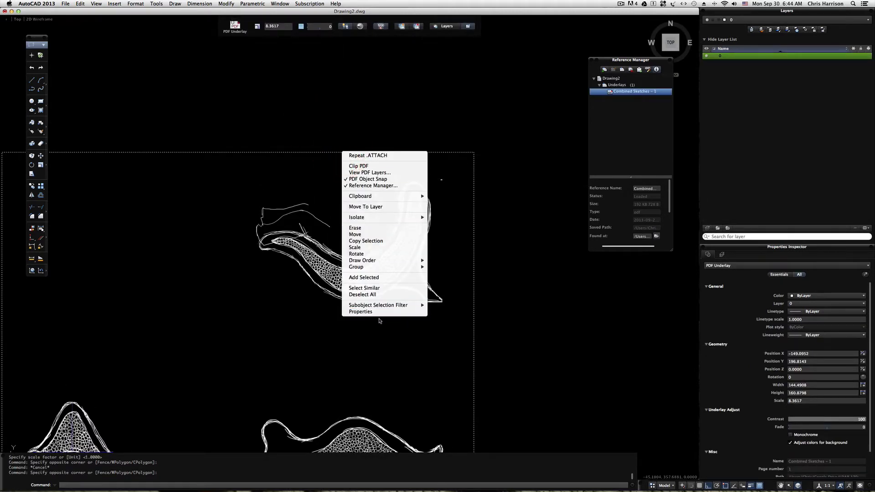
click(463, 279)
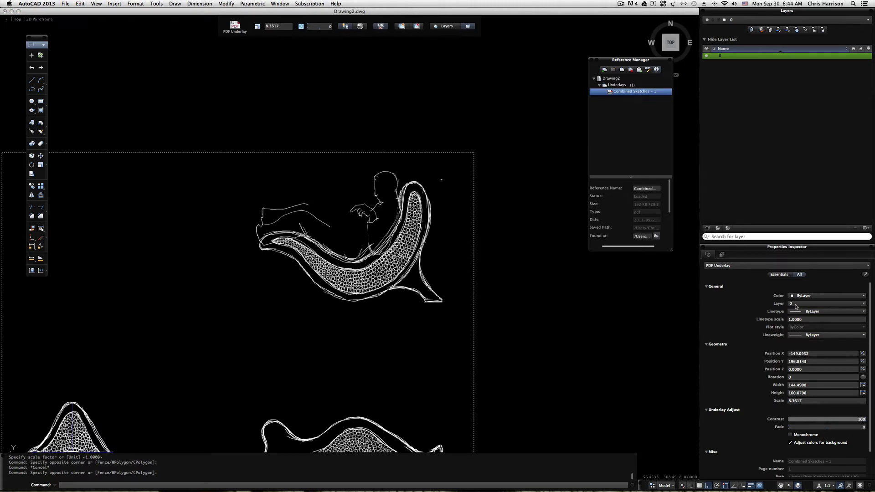
key(Escape)
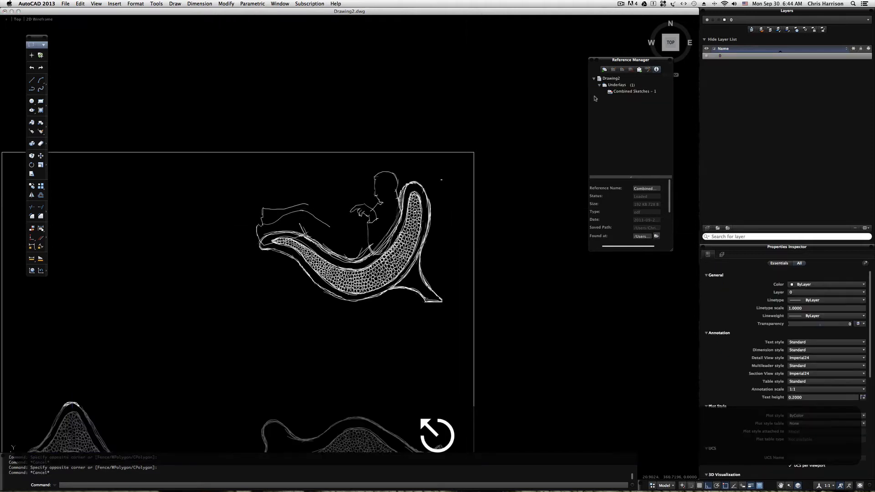
Create a new layer named Lines, set its color to Red and select it in the layer list.
click(708, 228)
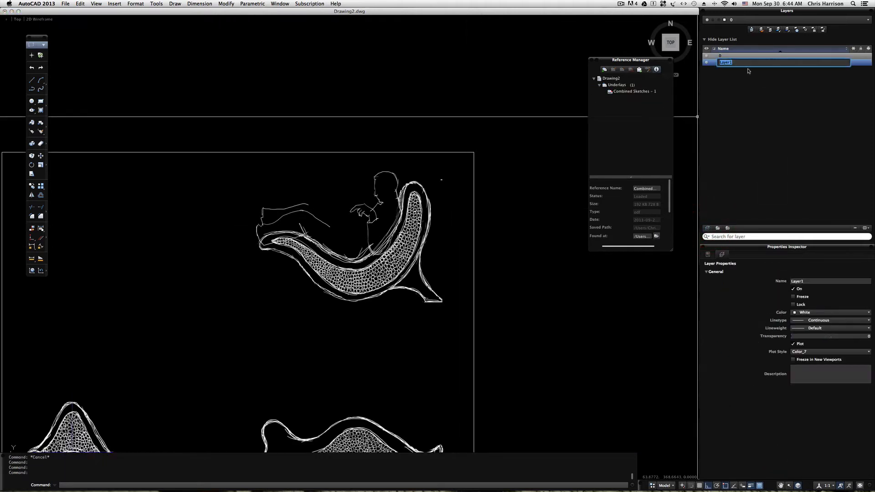
text(Lines)
key(Return)
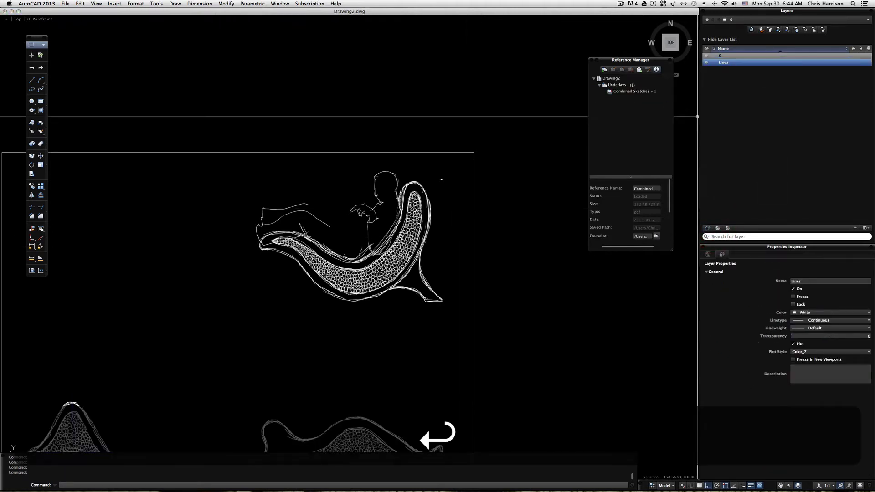
click(715, 63)
click(720, 72)
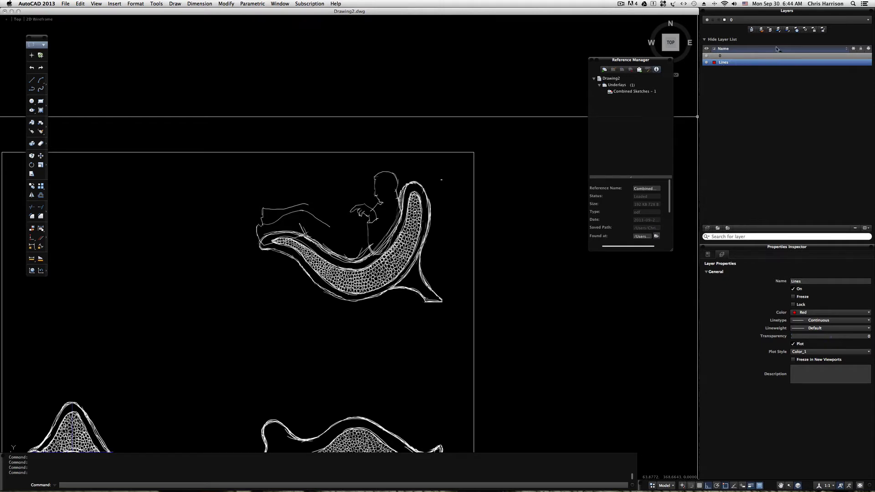
double_click(724, 63)
click(733, 85)
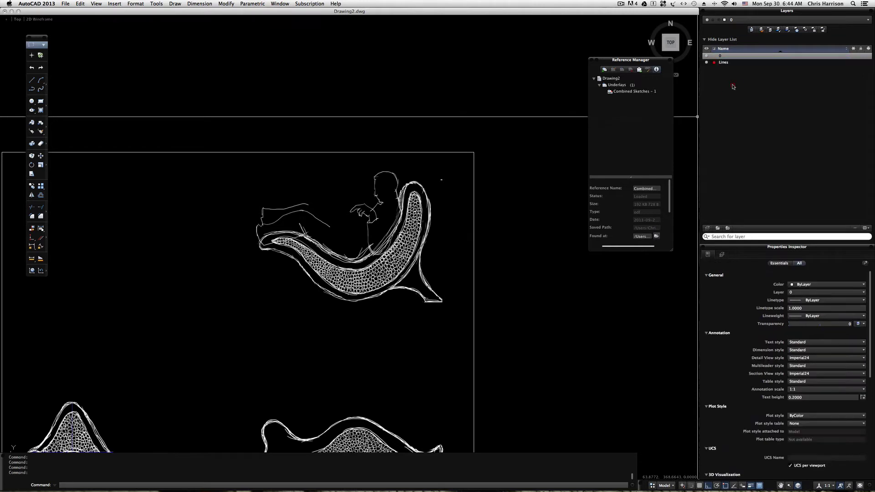
click(723, 64)
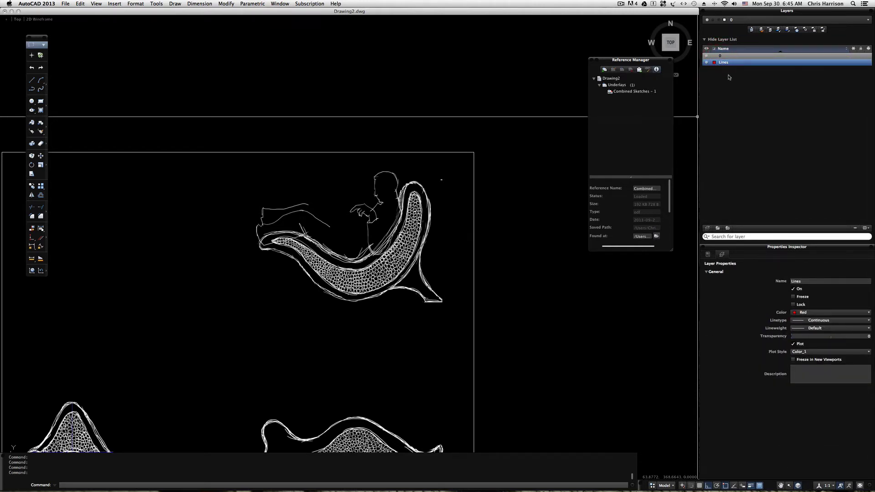
mouse_move(297, 122)
middle_down()
mouse_move(209, 182)
mouse_move(373, 156)
middle_up()
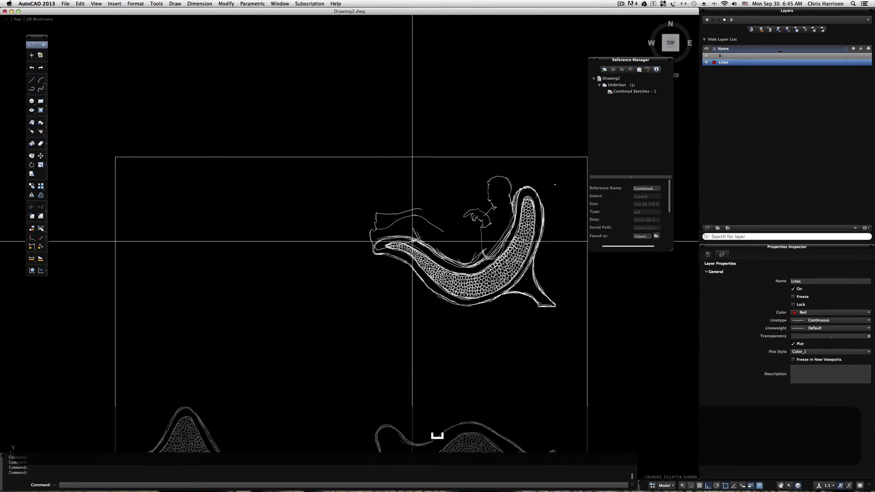
mouse_move(372, 244)
middle_down()
mouse_move(338, 210)
mouse_move(327, 239)
mouse_move(311, 211)
mouse_move(344, 258)
mouse_move(332, 235)
mouse_move(346, 209)
mouse_move(387, 216)
middle_up()
key(space)
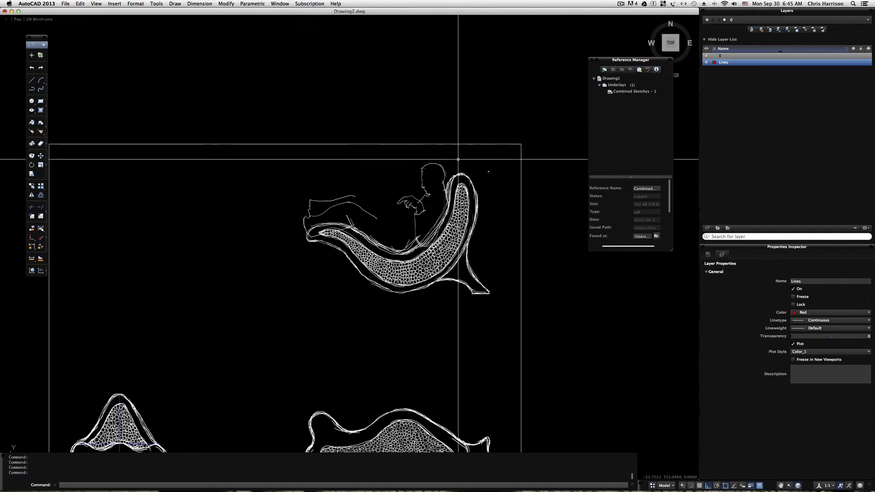
middle_drag(446, 325, 377, 275)
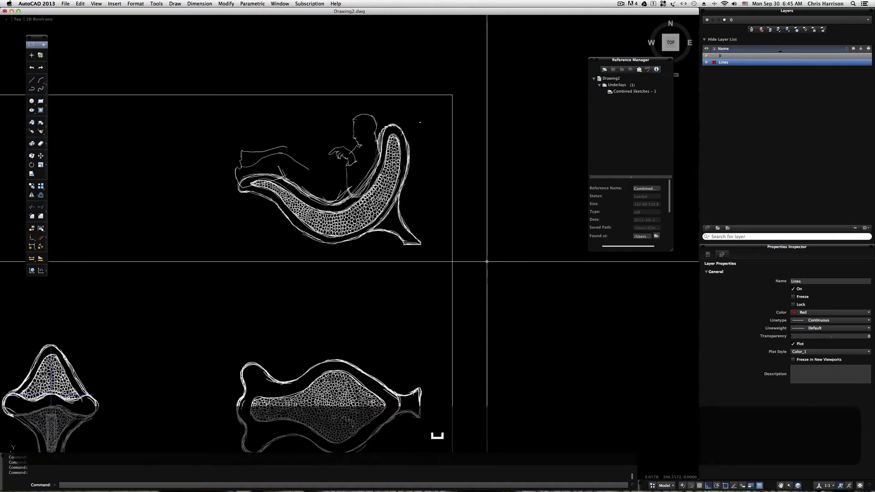
Make the Lines layer the current layer.
middle_drag(392, 245, 422, 301)
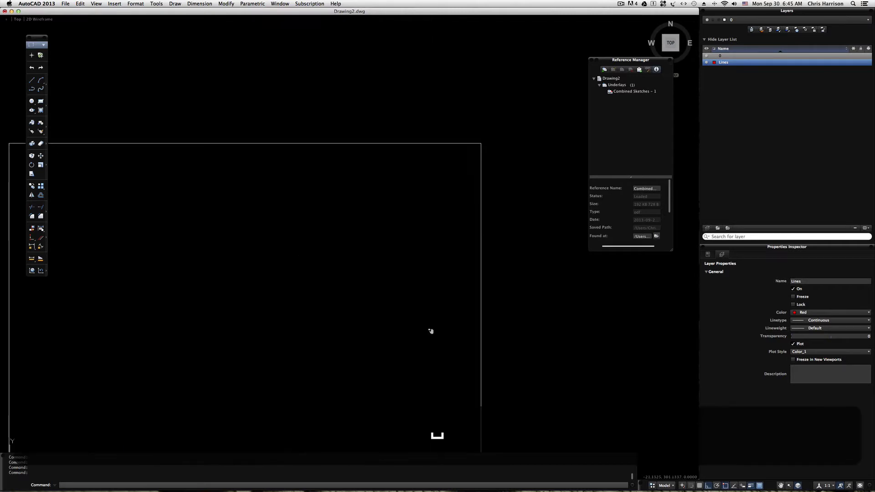
mouse_move(430, 331)
middle_down()
mouse_move(428, 307)
mouse_move(486, 299)
middle_up()
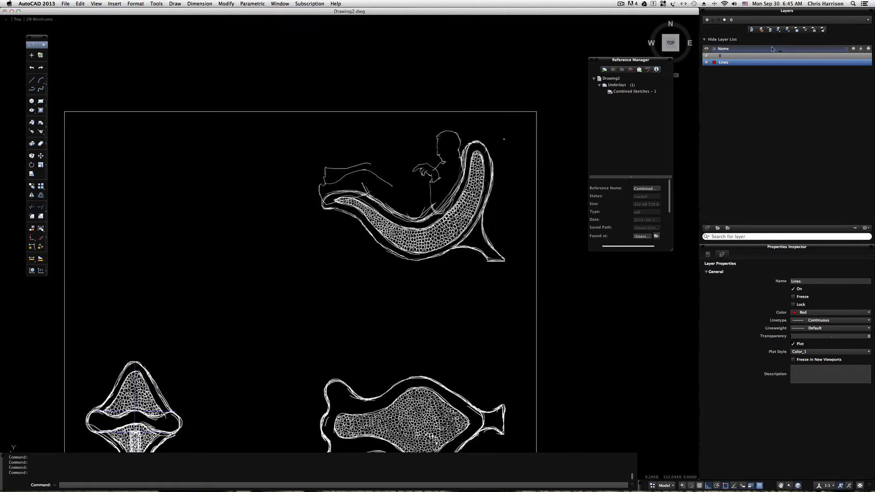
double_click(749, 63)
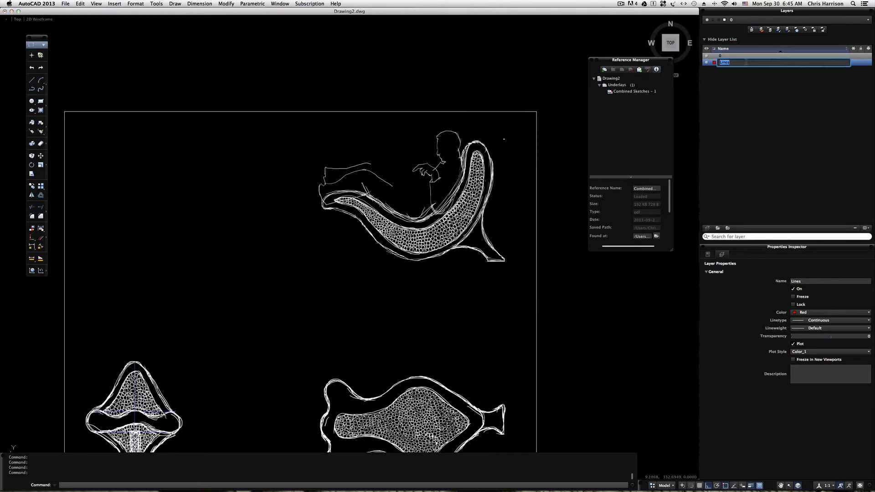
click(731, 101)
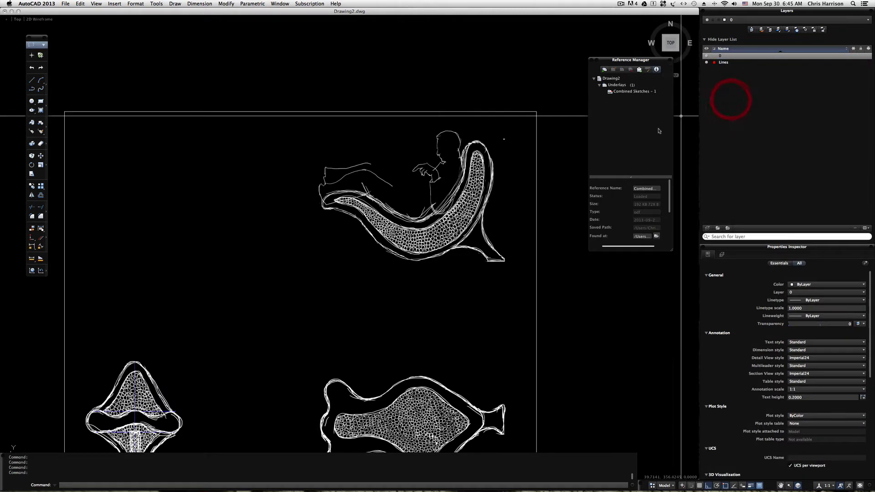
double_click(729, 63)
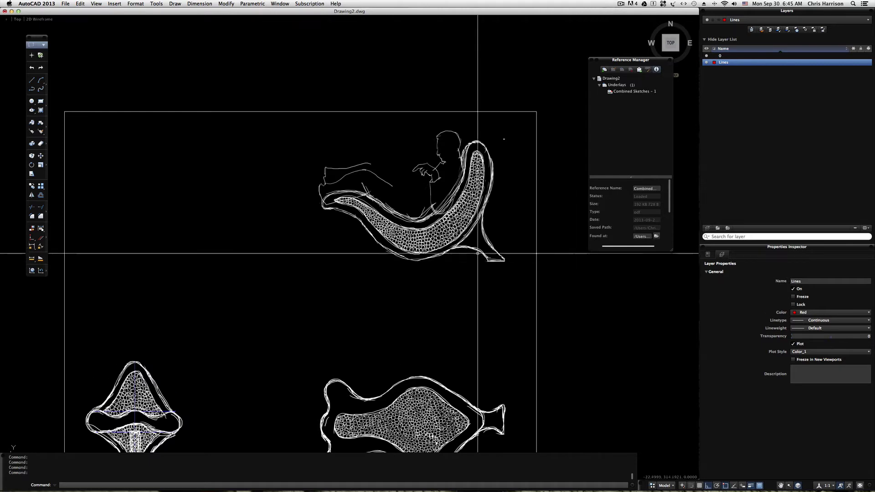
Start a polyline at the top of the backrest in the side view sketch, turn Ortho off and draw a short first segment along the outline.
text(pl)
key(Return)
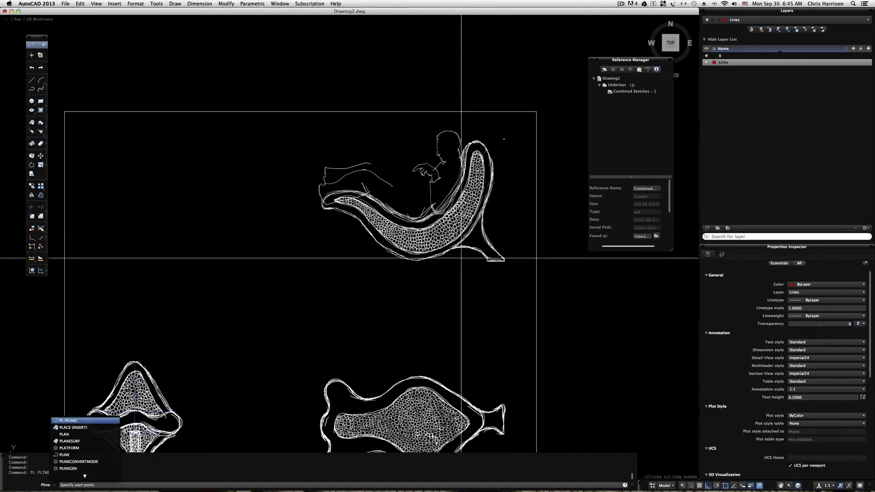
scroll(455, 236, up, 3)
key(space)
drag(454, 236, 429, 305)
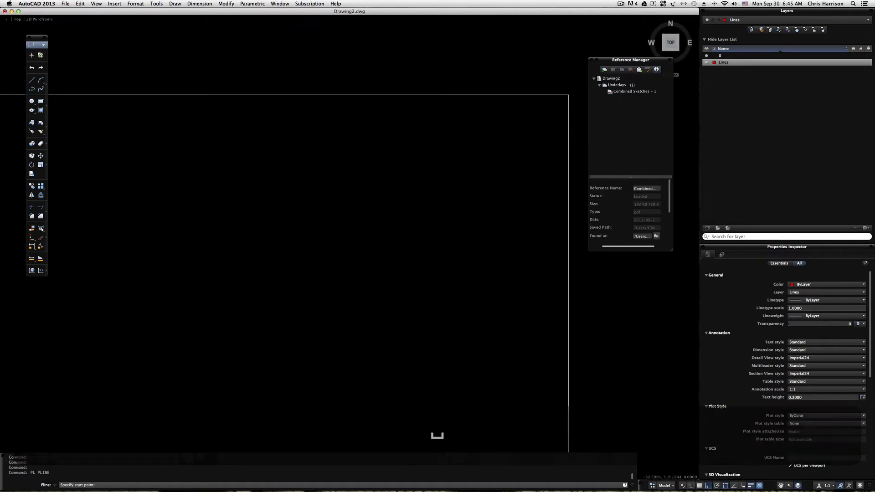
click(484, 144)
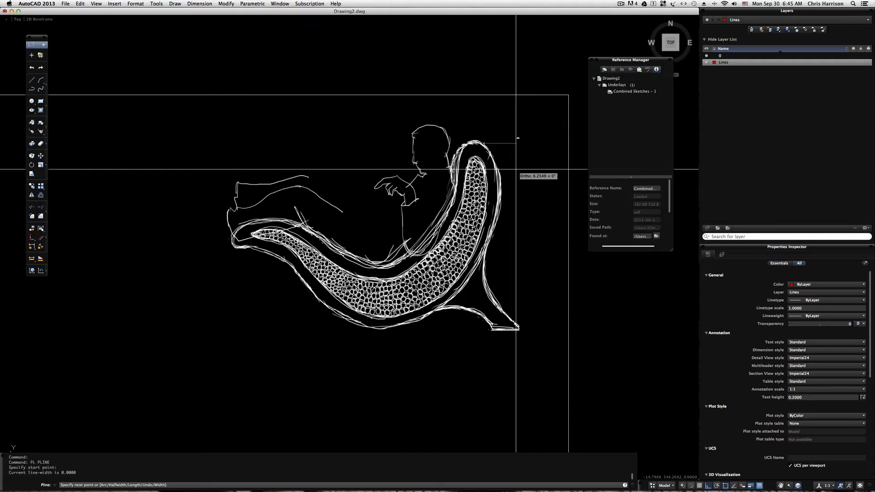
key(F8)
scroll(516, 169, down, 2)
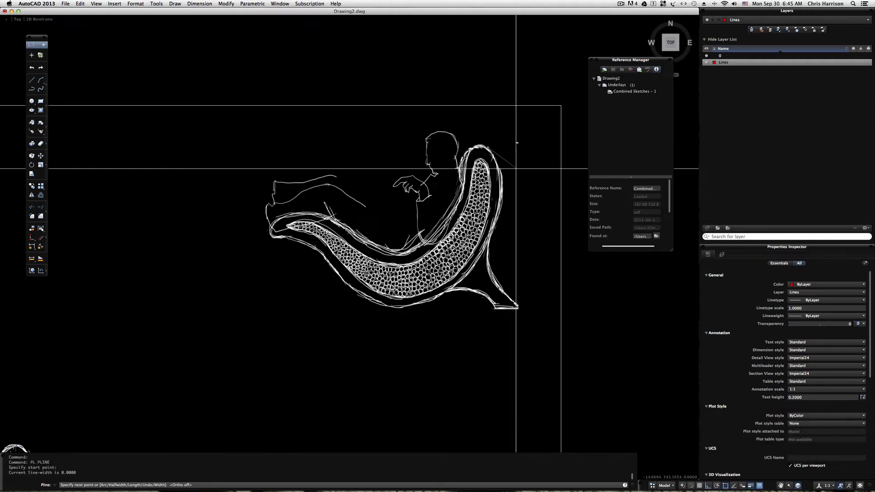
click(495, 160)
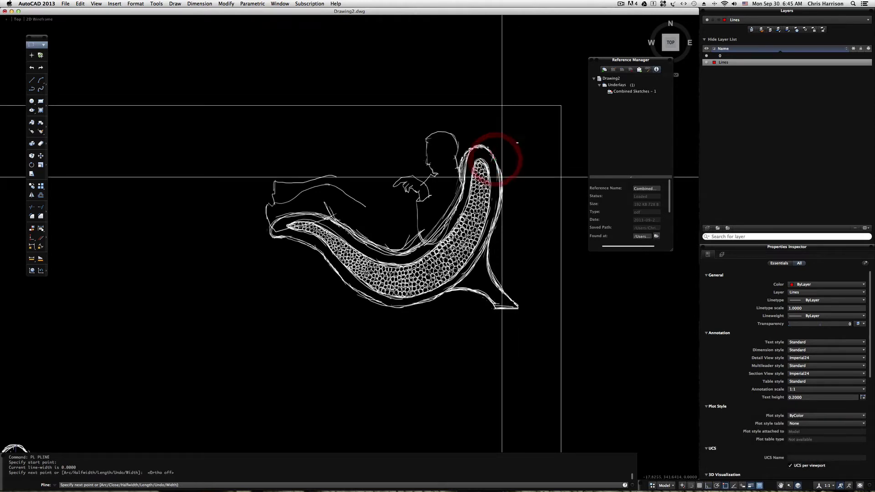
Switch the polyline to arcs, turn object snap off and trace the seat's outer back and underside to the foot end.
text(a)
key(Return)
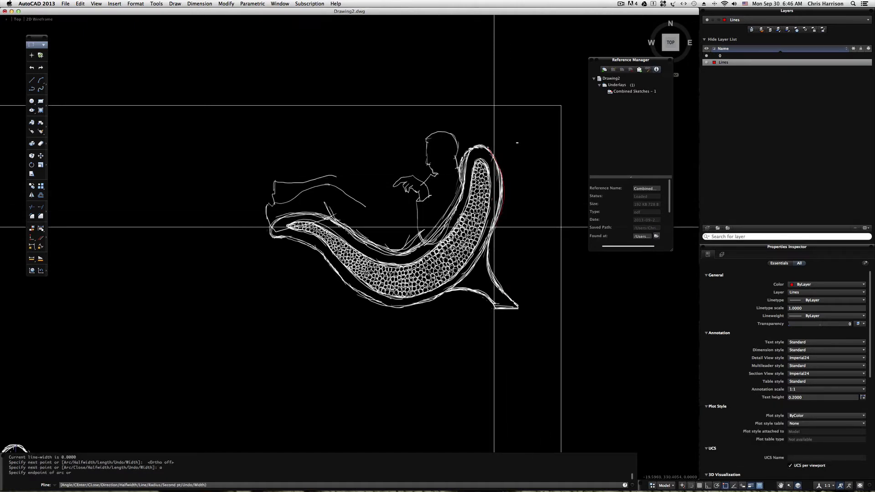
key(F3)
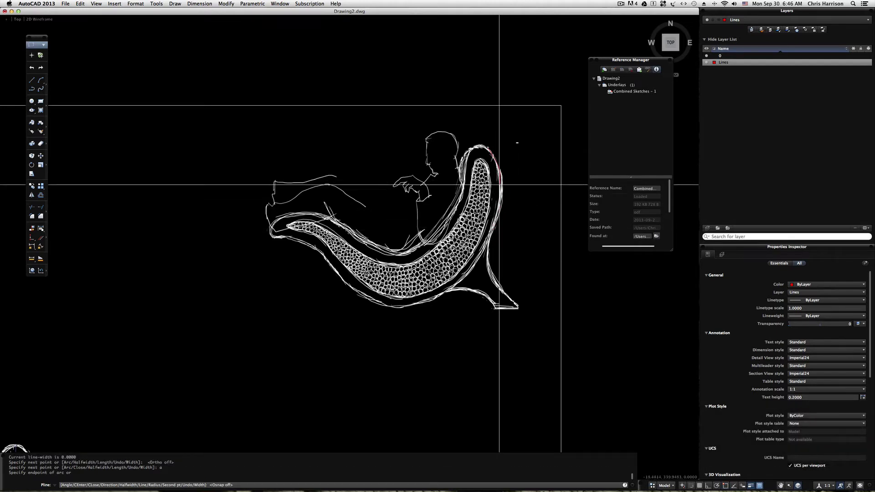
click(498, 194)
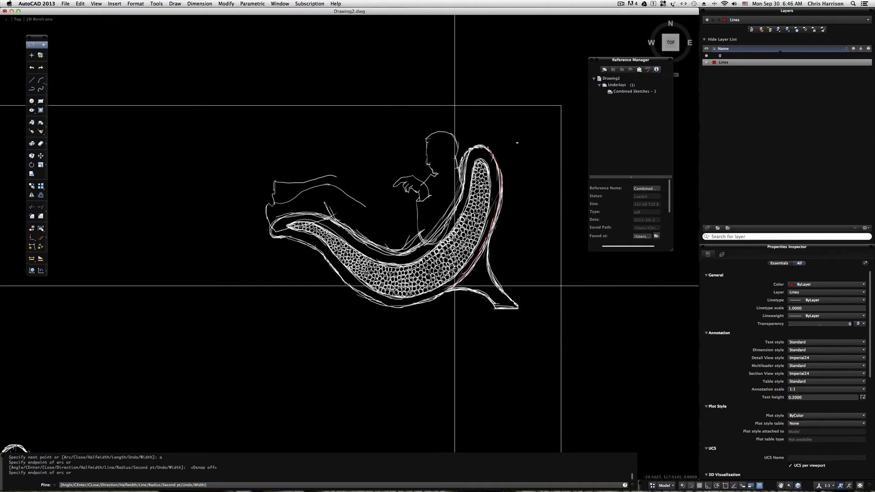
click(452, 286)
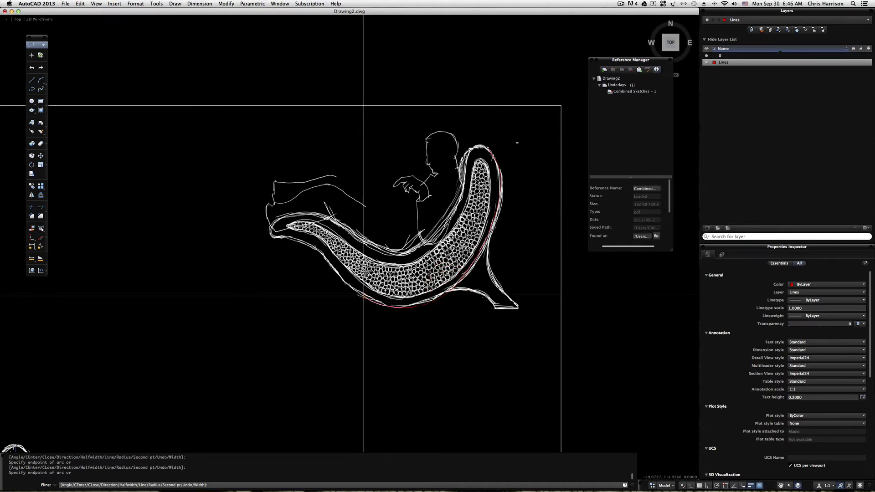
click(313, 254)
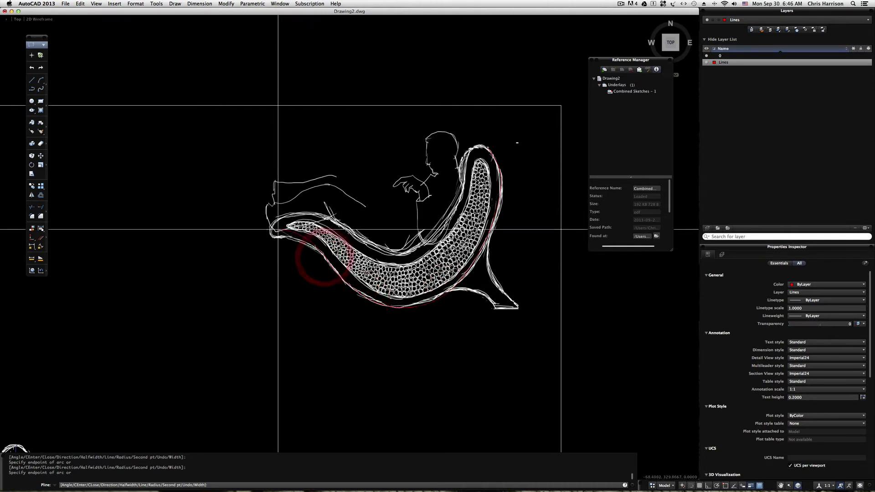
click(274, 234)
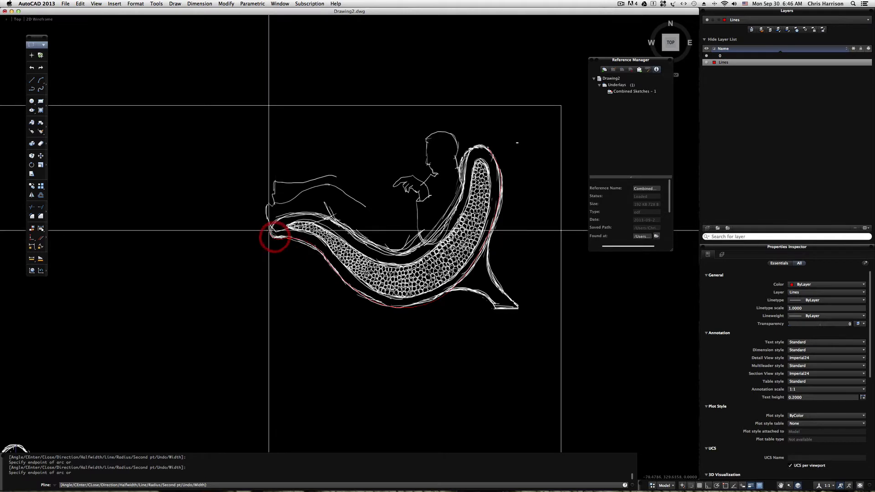
Continue the polyline arcs around the foot end and along the upper seat edge toward the backrest, undoing and redrawing a misplaced arc.
click(276, 224)
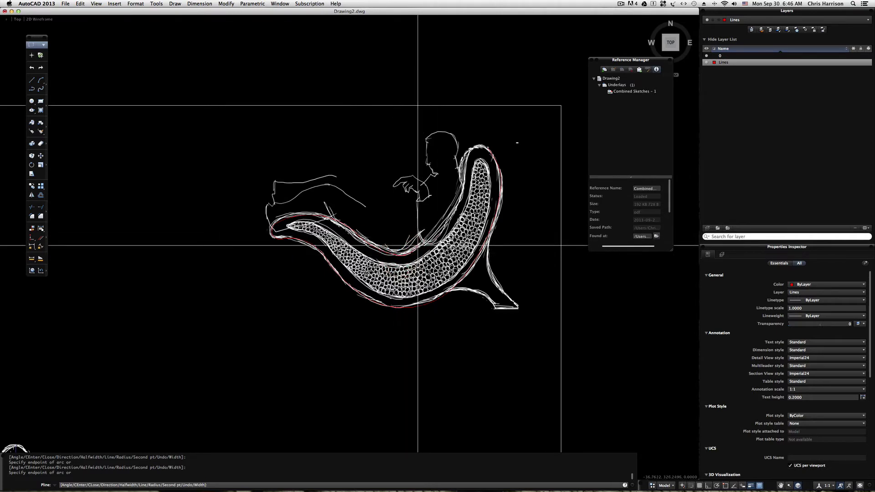
key(super+z)
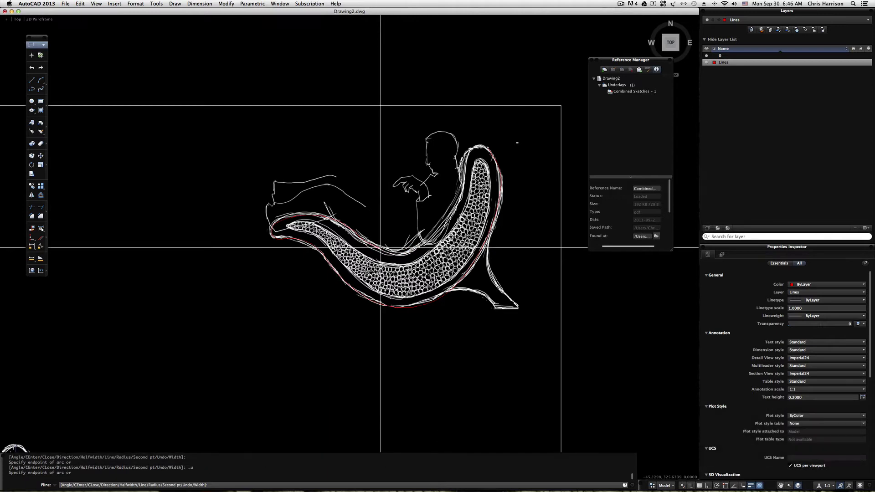
click(428, 242)
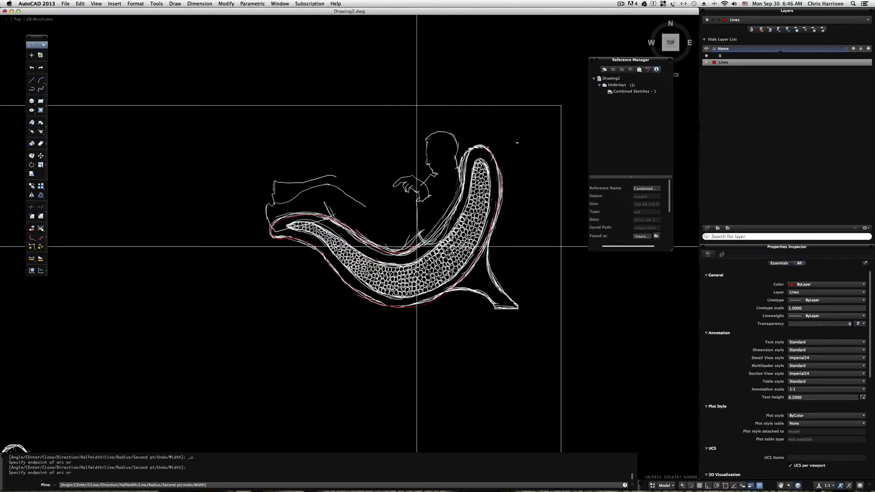
click(417, 246)
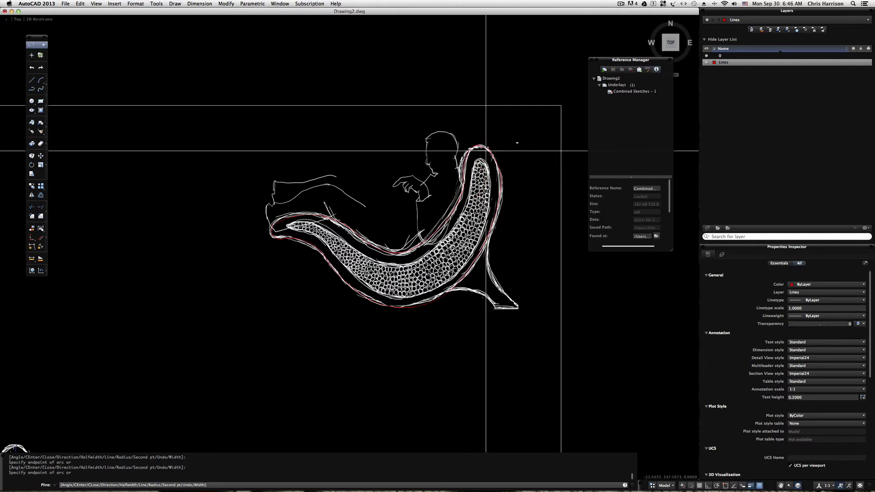
Turn object snap back on and end the polyline near its start point at the top of the backrest.
scroll(486, 151, up, 5)
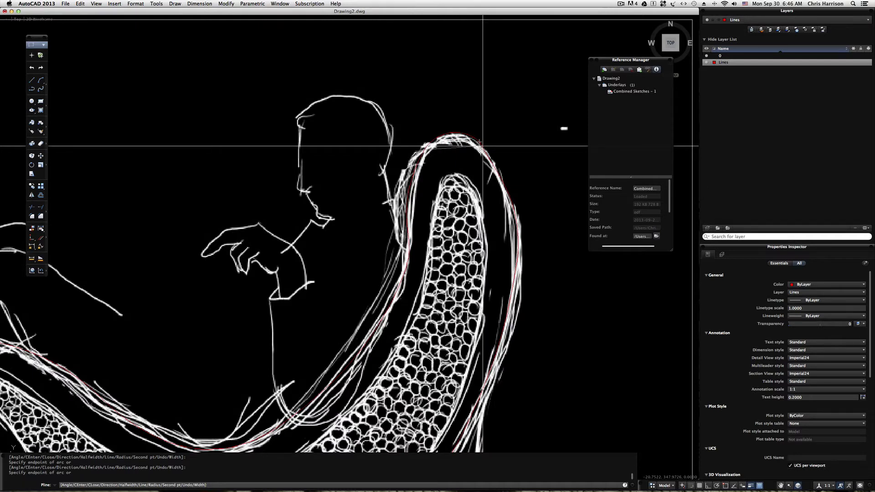
key(F5)
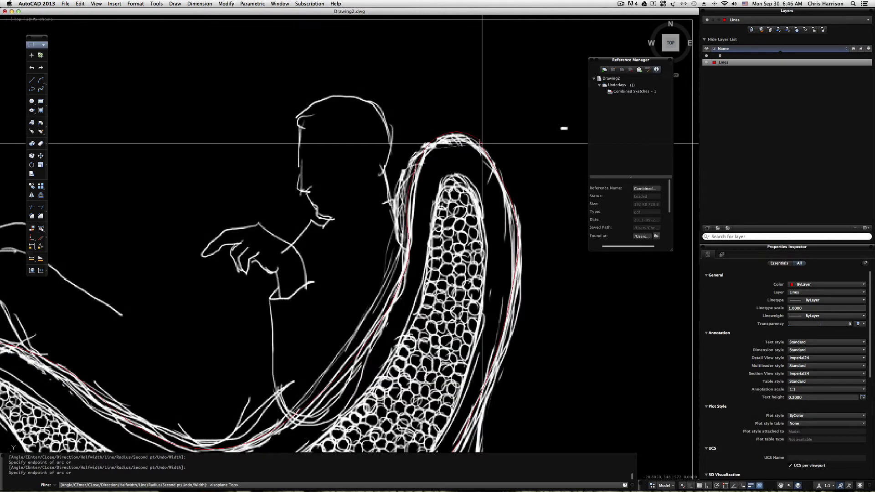
key(F3)
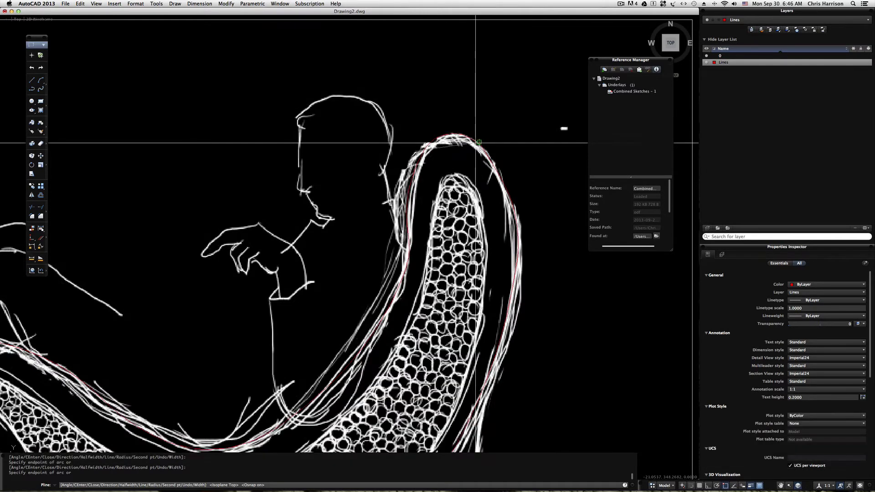
key(Escape)
scroll(474, 151, down, 3)
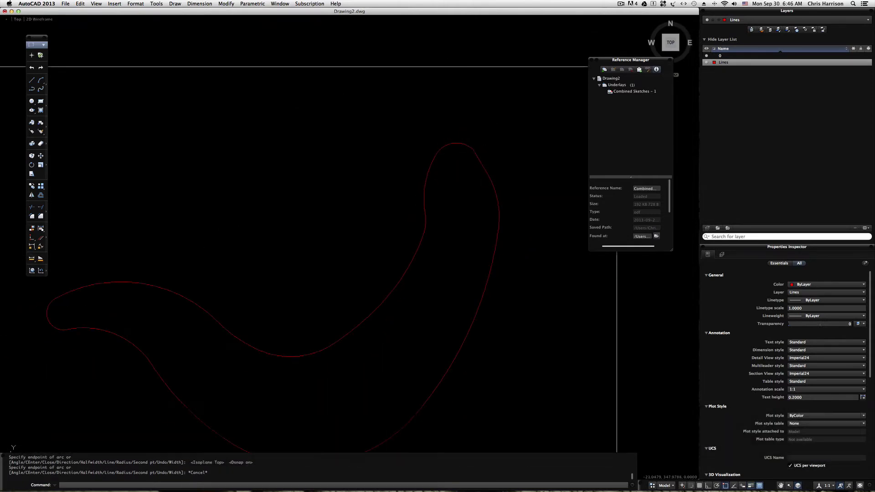
Select the traced outline, stretch its end grip at the top of the backrest to meet the start point, and clear the selection.
scroll(474, 152, up, 4)
click(468, 147)
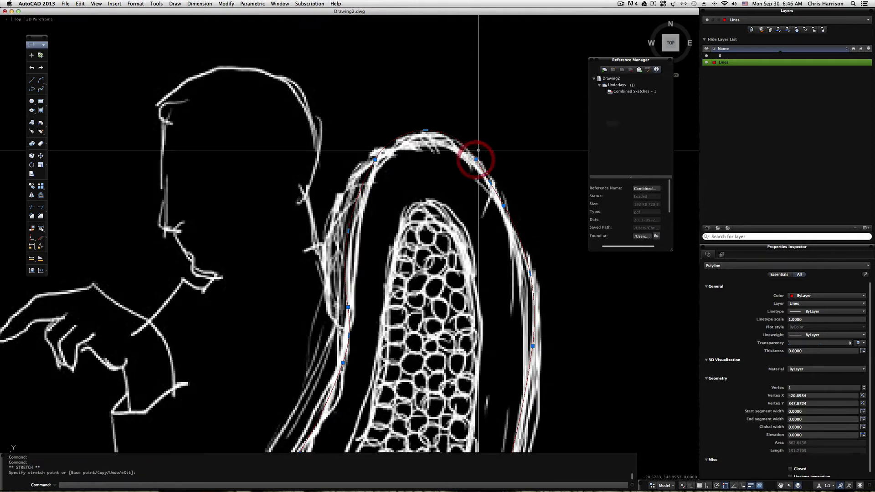
click(477, 159)
key(Escape)
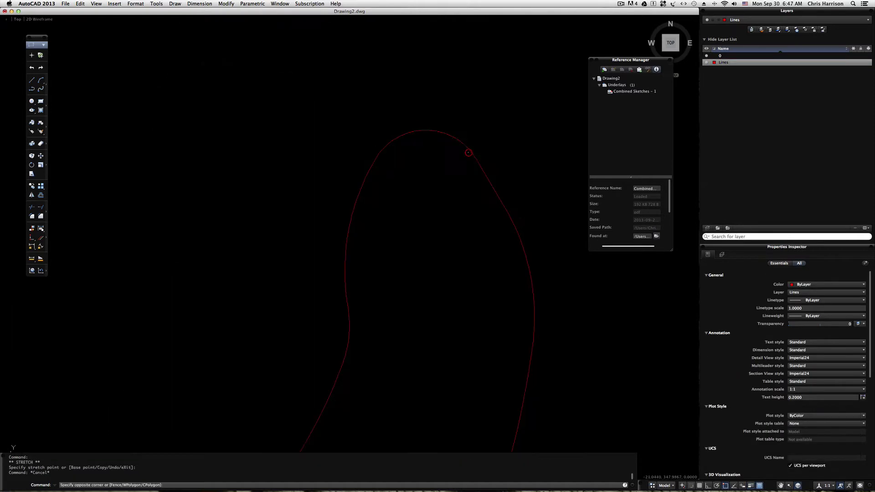
click(469, 150)
scroll(436, 190, down, 5)
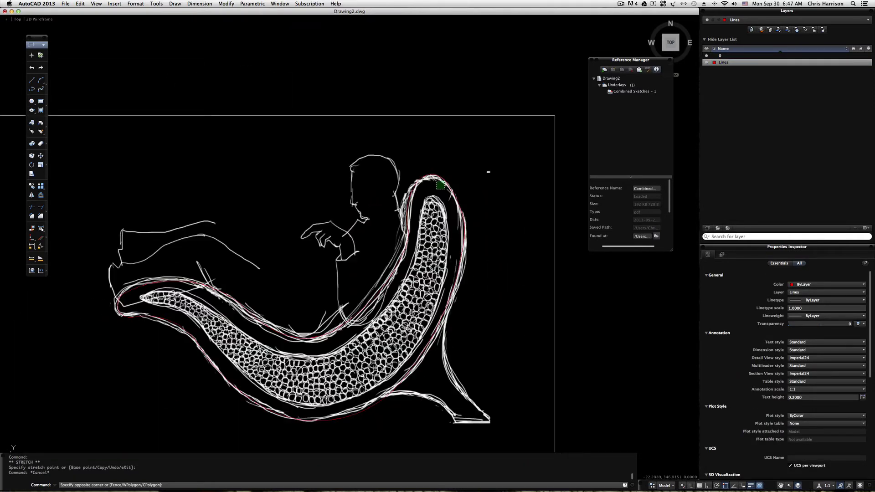
key(Escape)
Draw a horizontal ground polyline with Ortho on from the lowest point of the seat to beyond the leg's base and the sheet border.
key(space)
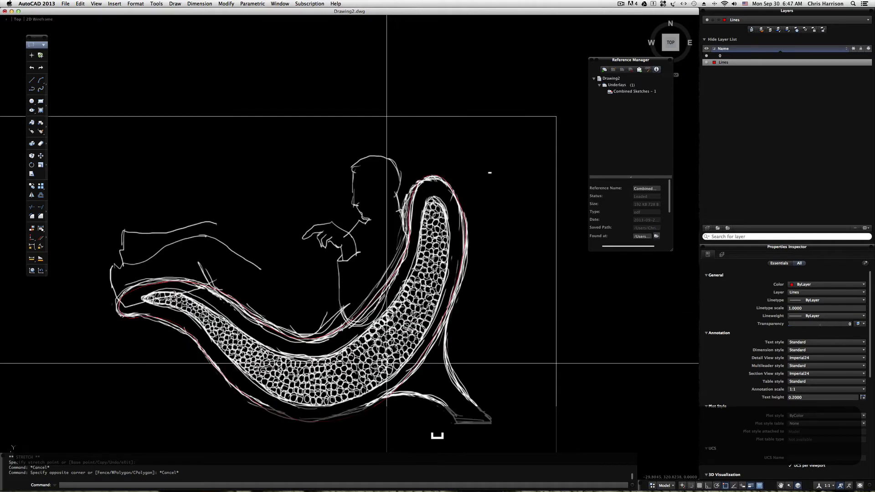
middle_drag(387, 342, 396, 228)
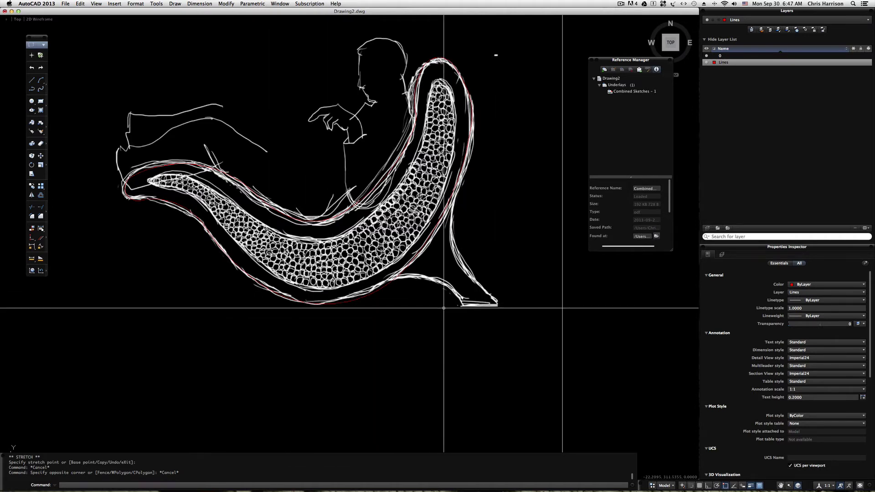
text(pl)
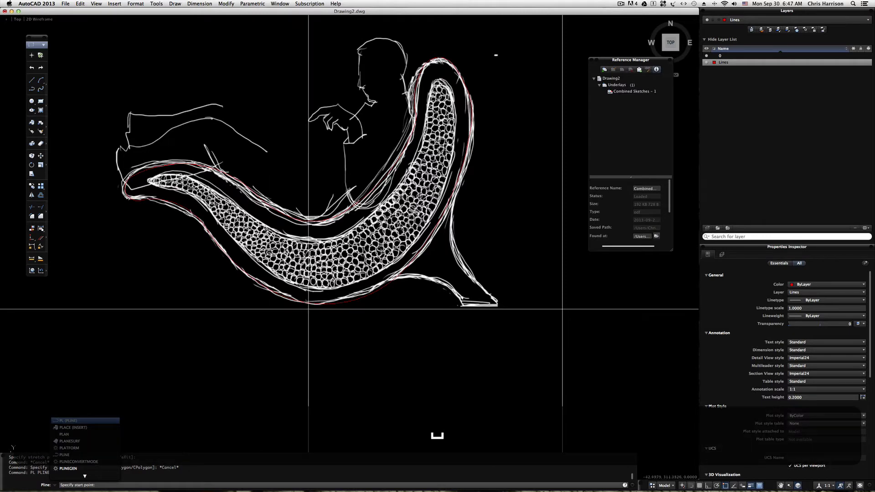
key(Return)
click(314, 304)
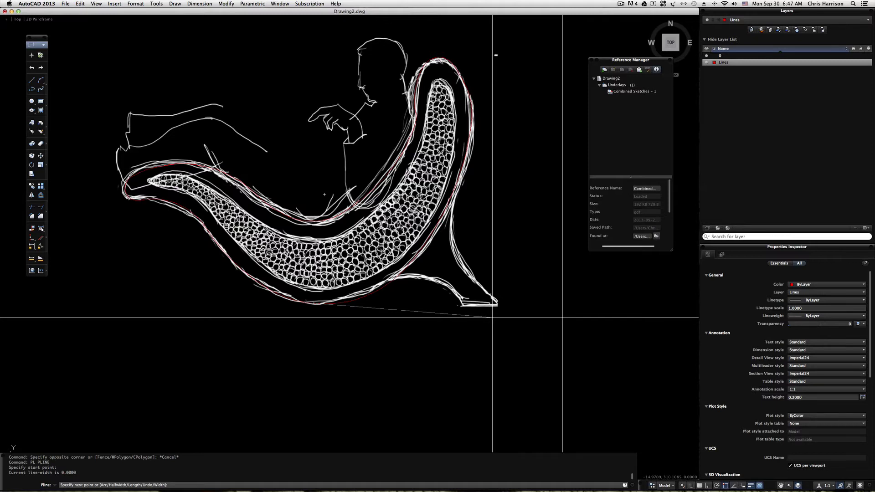
key(F8)
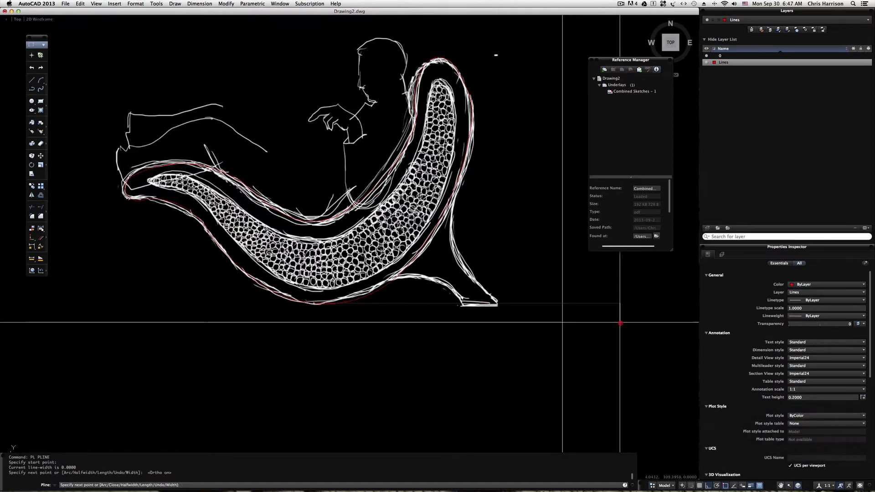
click(623, 322)
key(Escape)
scroll(326, 289, up, 5)
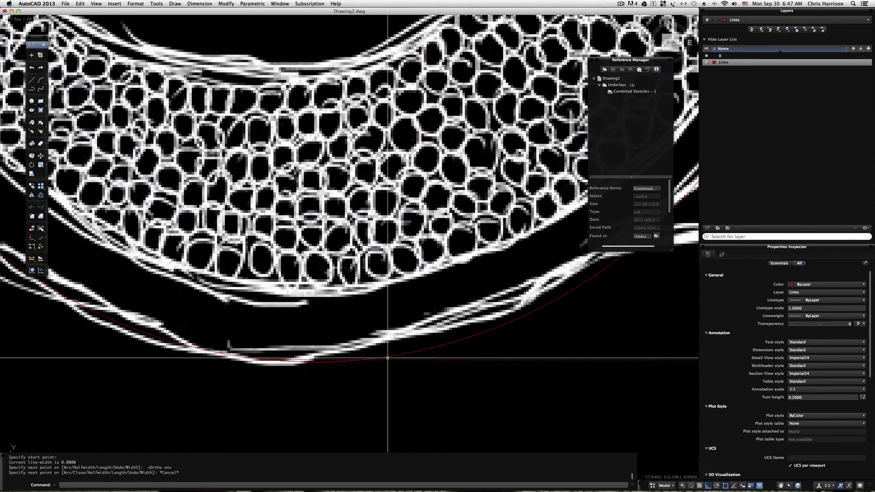
click(388, 356)
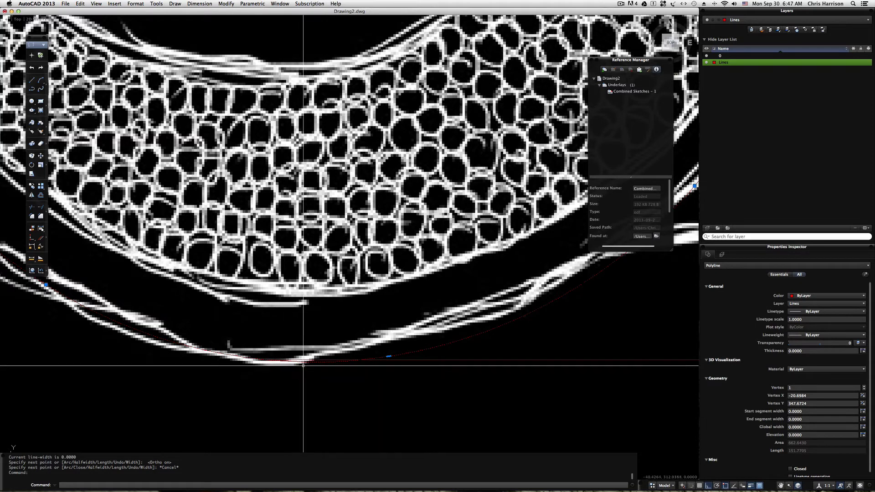
click(388, 356)
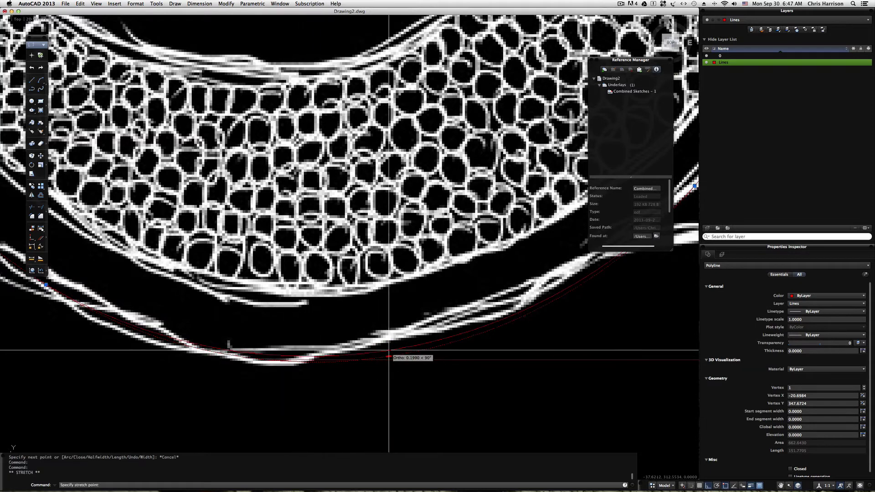
key(Escape)
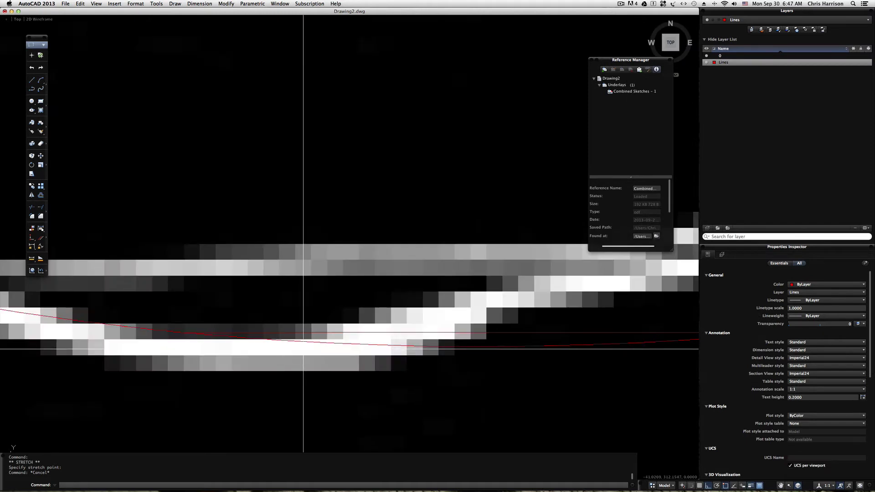
key(Escape)
scroll(365, 329, down, 8)
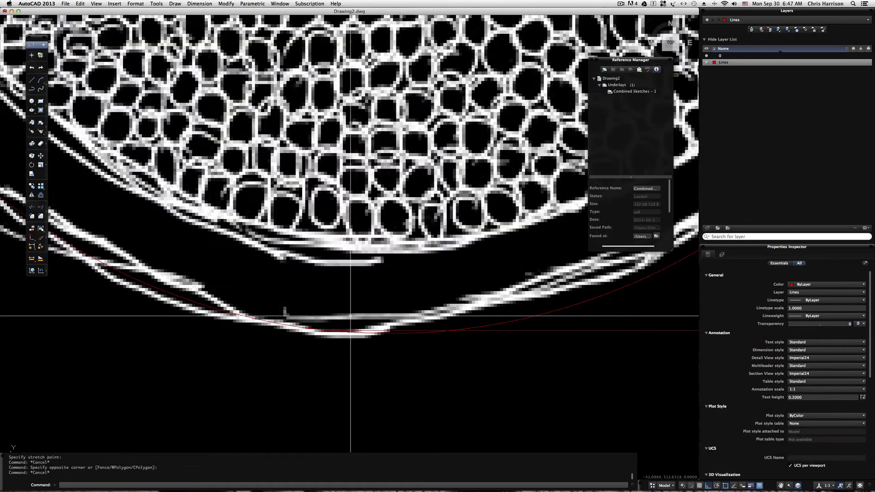
text(o)
key(Escape)
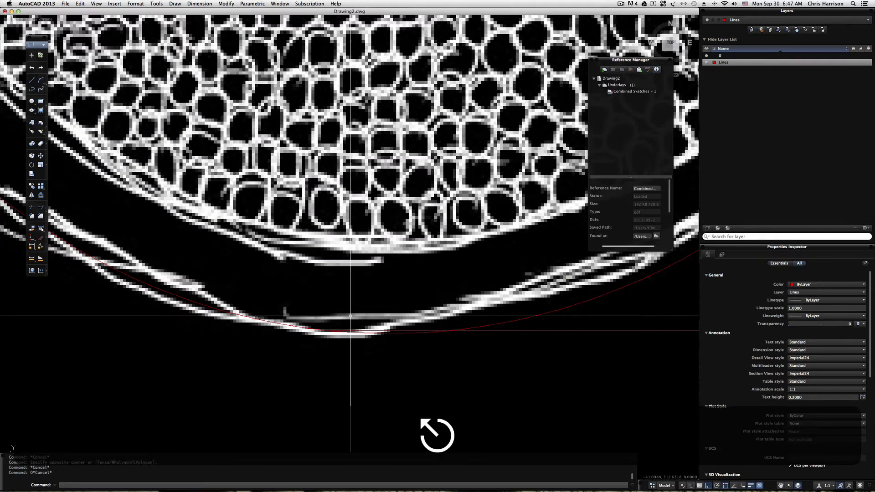
Offset the ground line with the Through option to the lowest point of the seat outline, and delete the original line.
text(o)
key(space)
text(t)
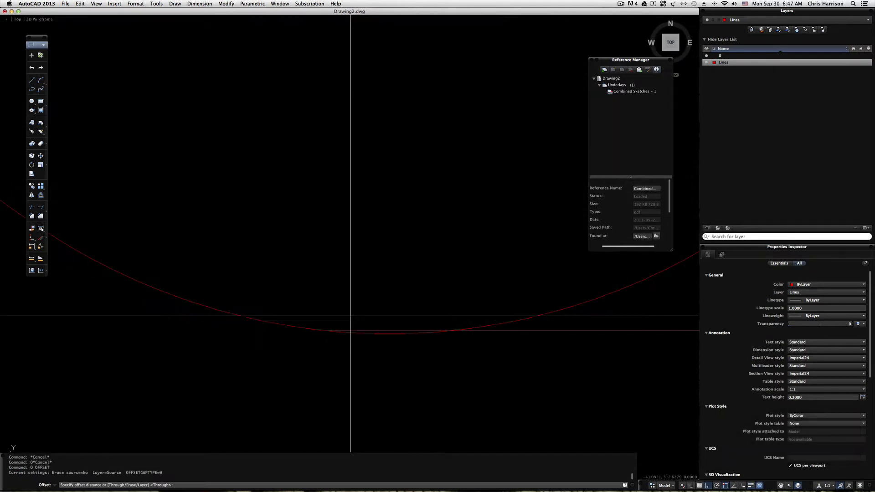
key(space)
scroll(352, 319, up, 5)
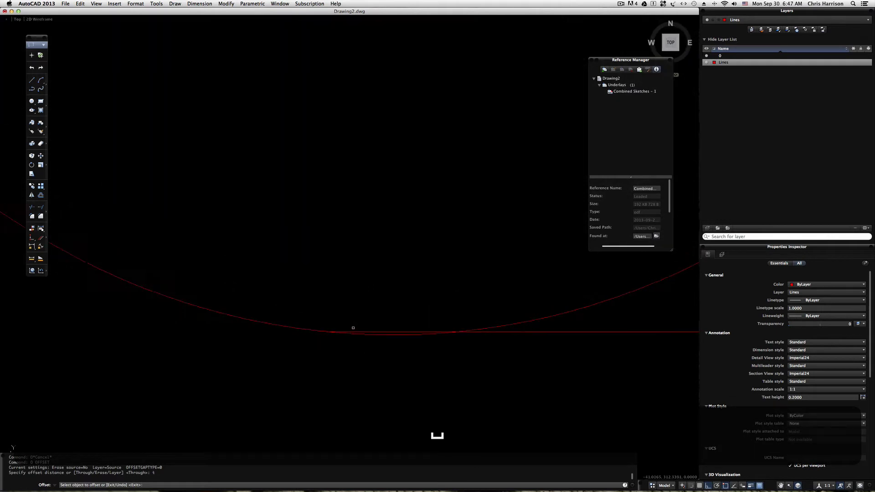
click(356, 338)
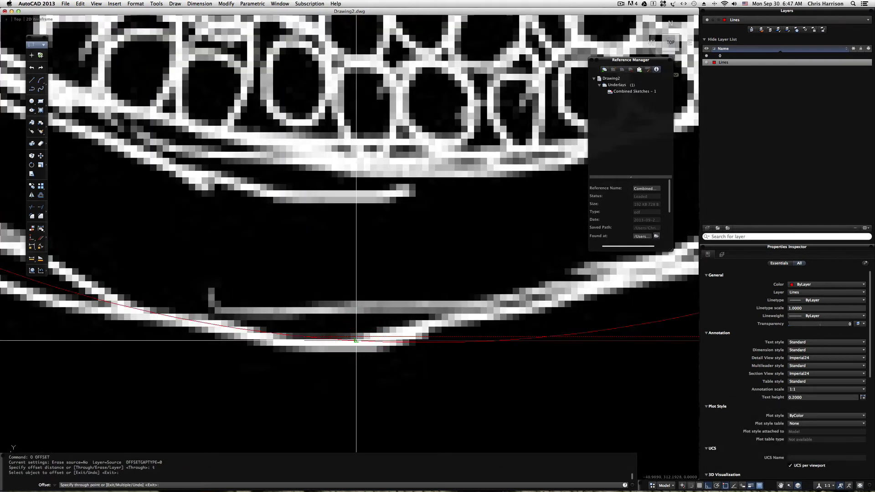
click(466, 342)
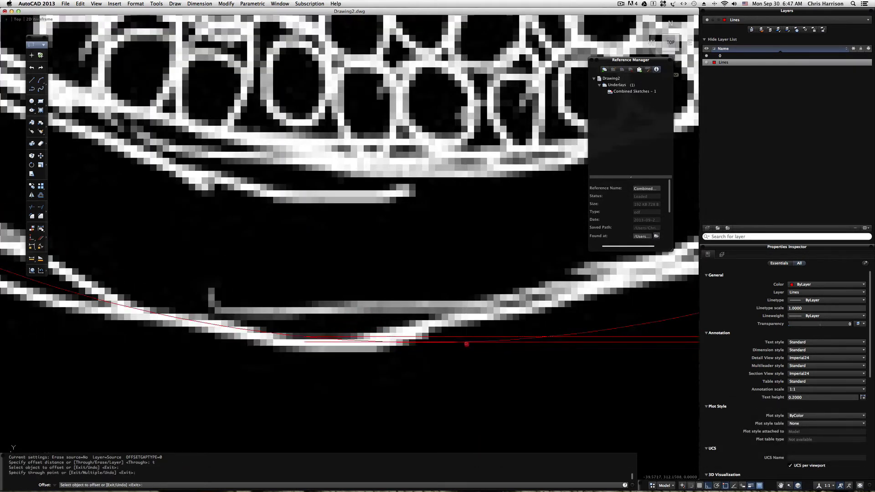
scroll(381, 367, down, 5)
key(Escape)
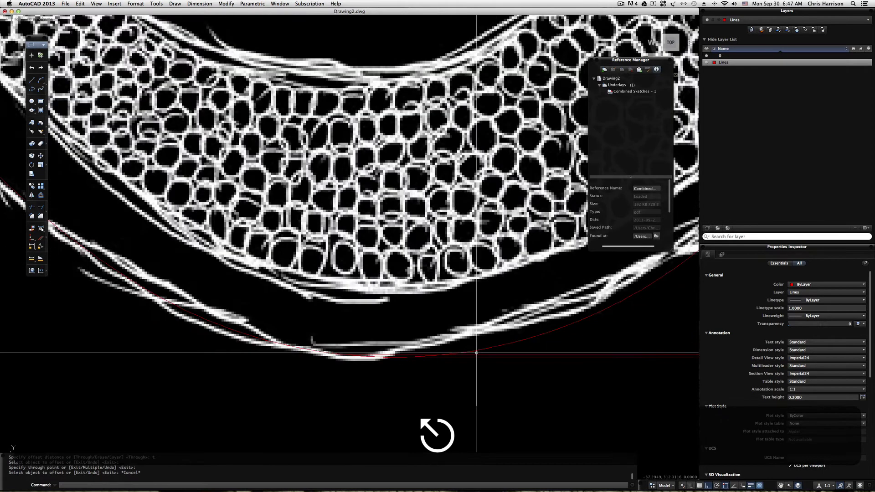
click(476, 355)
key(Delete)
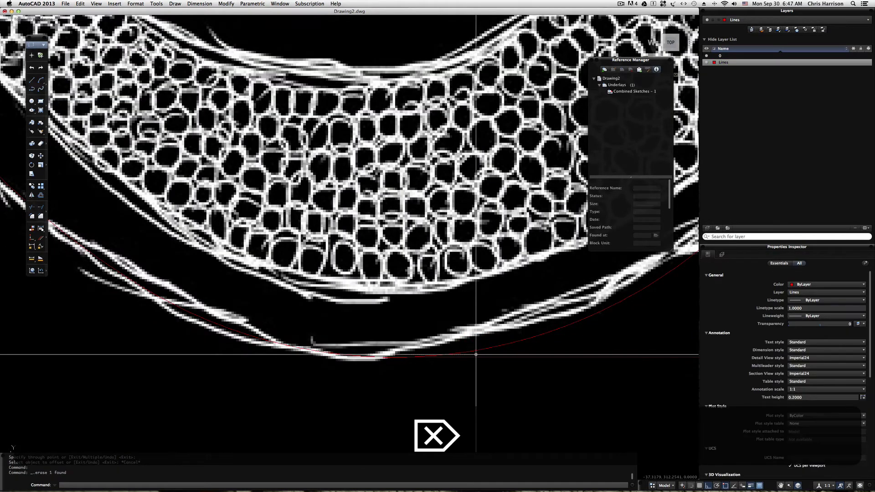
Draw a vertical polyline beyond the chair's foot end, from above the feet to well below the ground line.
scroll(454, 336, down, 2)
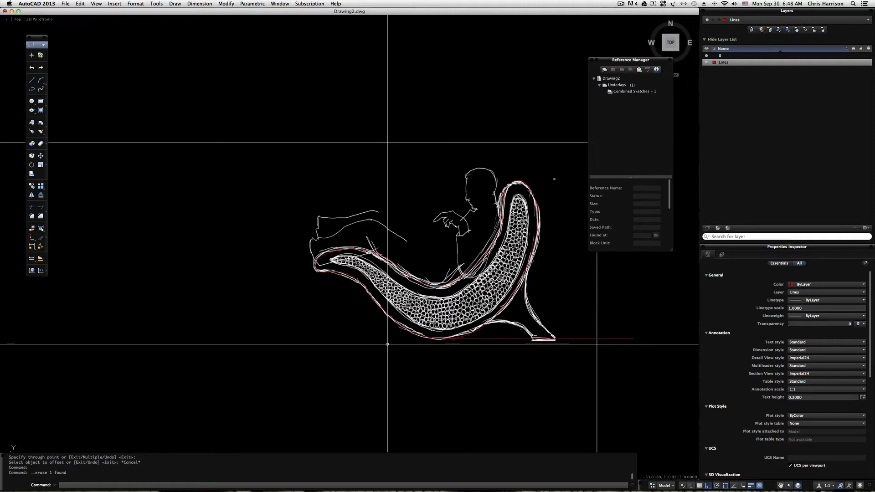
text(pl)
key(space)
click(264, 216)
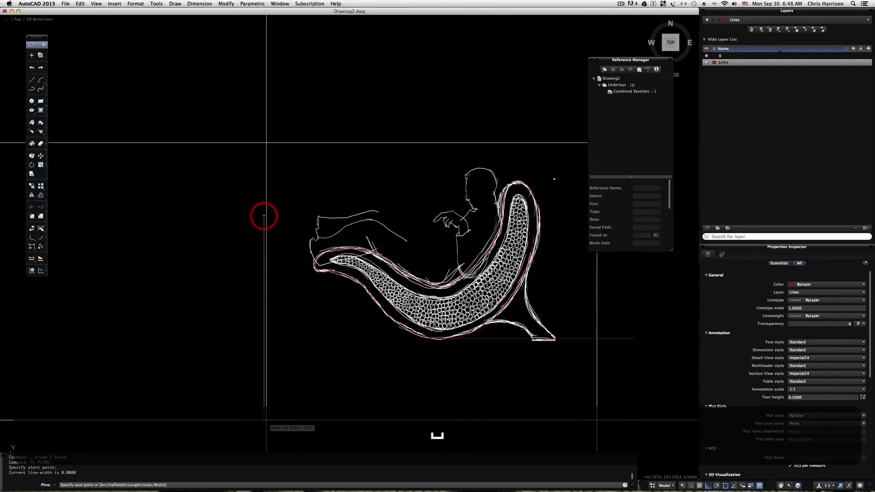
click(277, 422)
key(Escape)
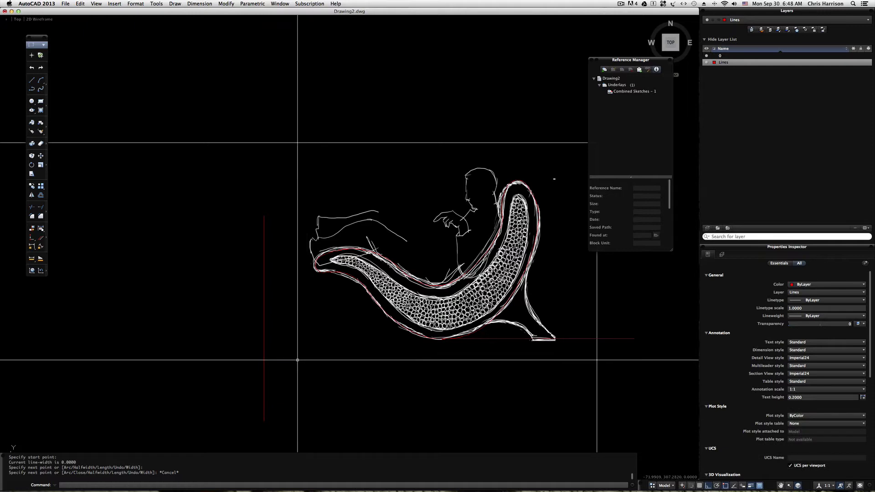
Extend the ground line to the vertical line beyond the chair's foot end.
text(e)
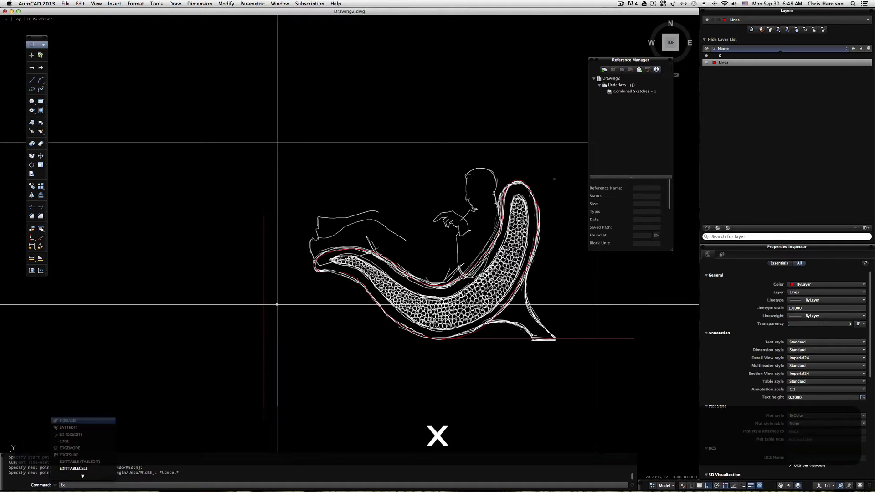
text(x)
key(space)
click(286, 337)
click(204, 303)
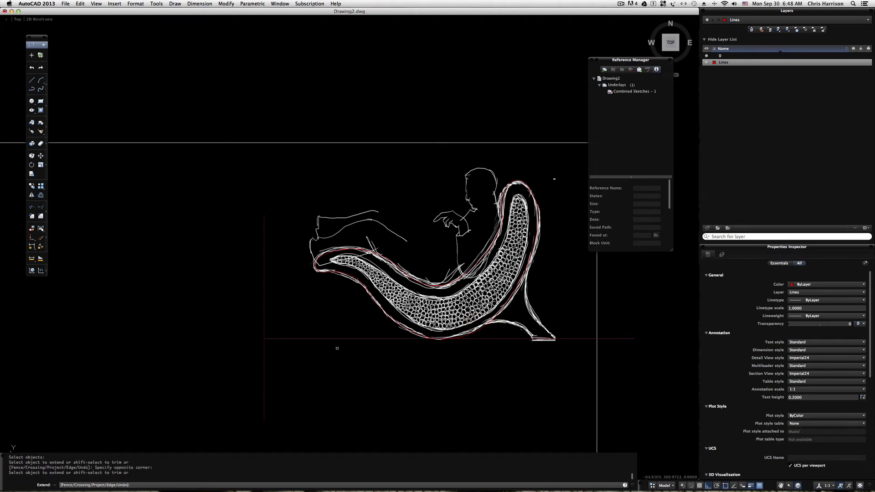
key(Escape)
Start a polyline on the backrest's outer edge where the rear leg meets it, and turn Ortho and object snap off.
mouse_move(436, 376)
middle_down()
mouse_move(426, 364)
mouse_move(358, 378)
middle_up()
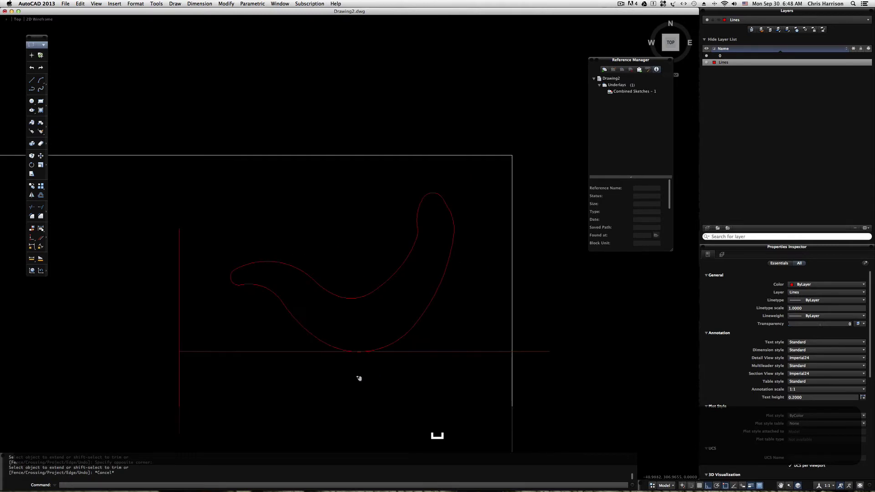
scroll(448, 281, up, 3)
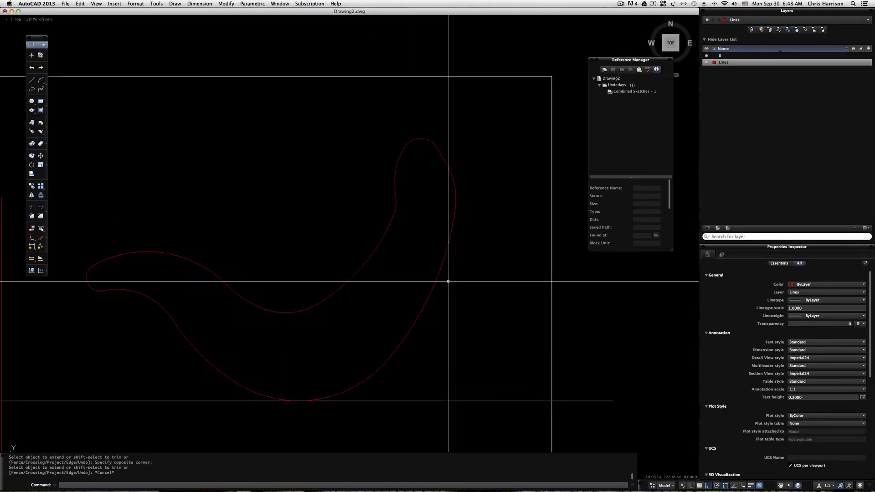
text(pl)
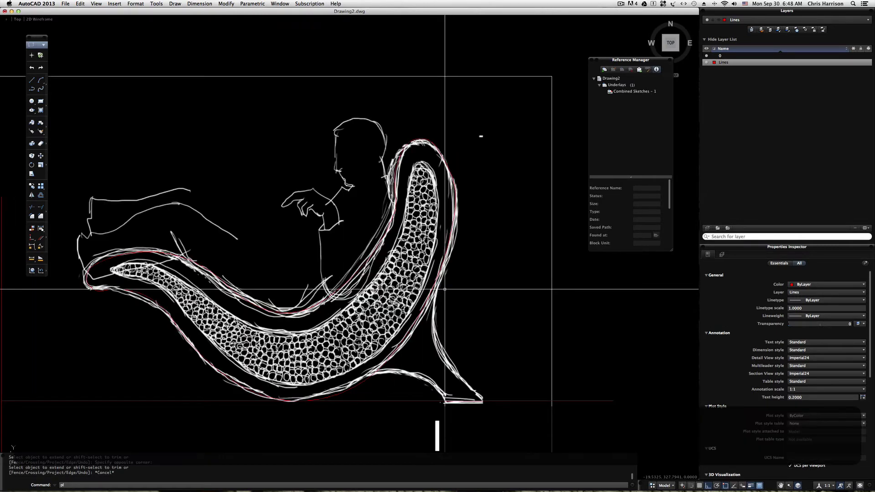
key(Return)
click(438, 286)
scroll(438, 288, up, 5)
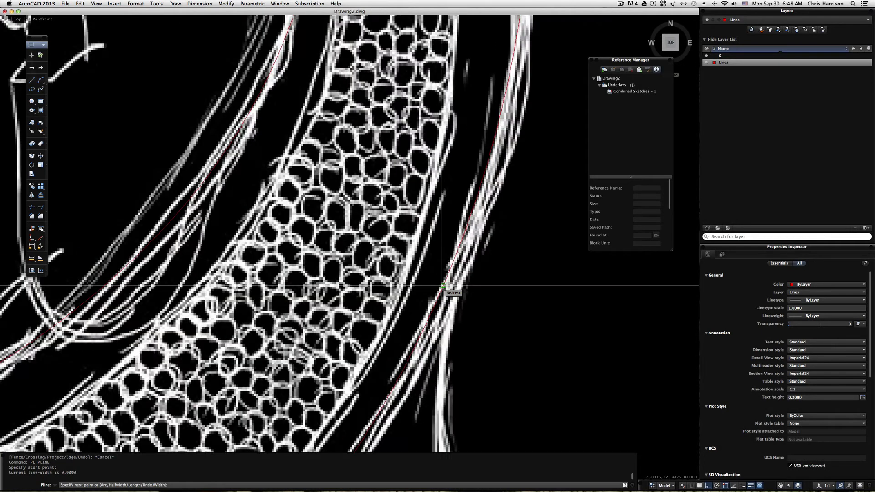
key(F8)
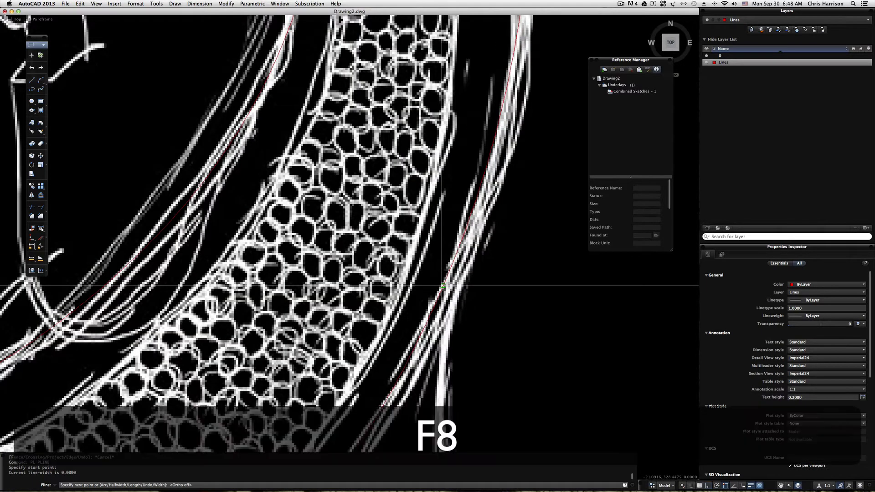
scroll(442, 286, down, 5)
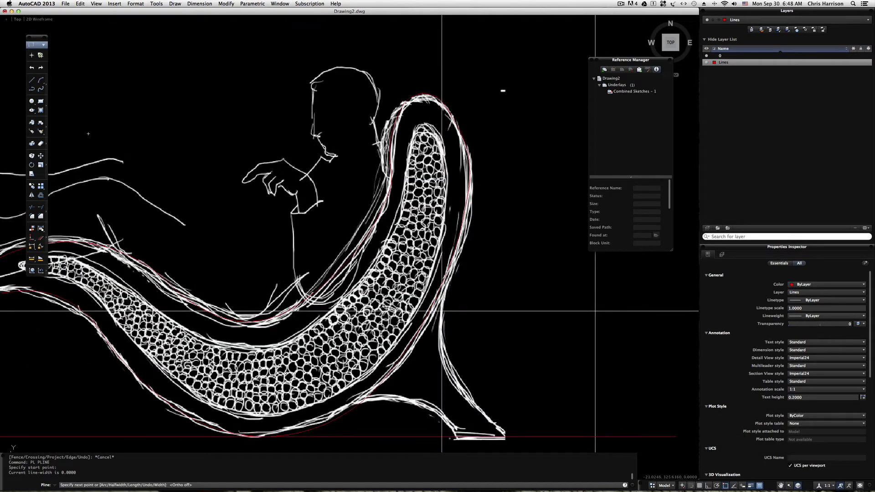
key(F5)
key(F3)
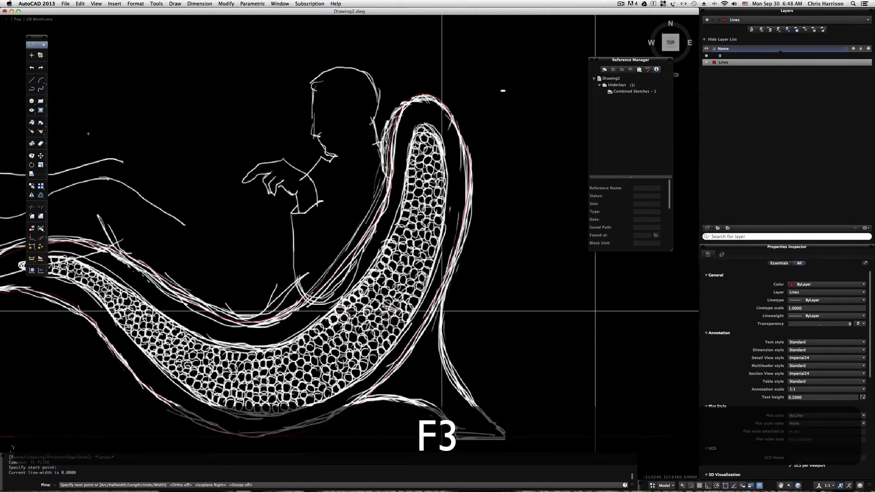
scroll(442, 308, up, 1)
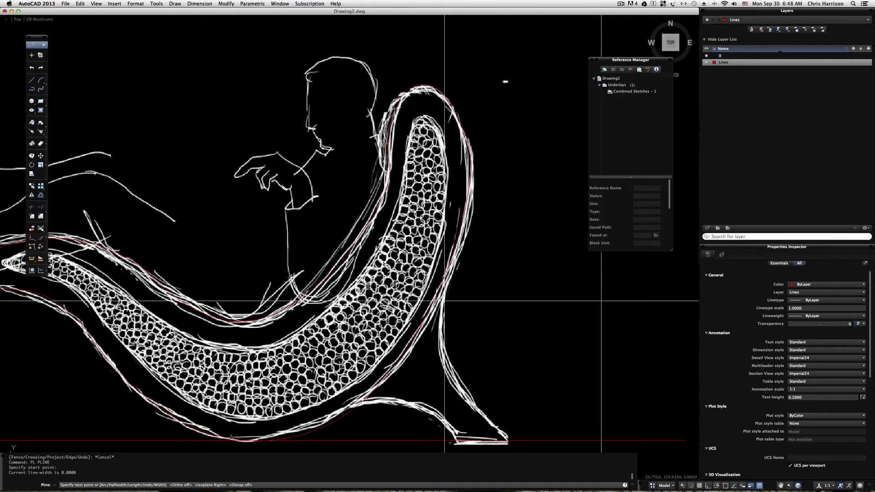
Add an arc segment along the rear leg's outer edge to just past the ground line and end the polyline.
text(a)
key(Return)
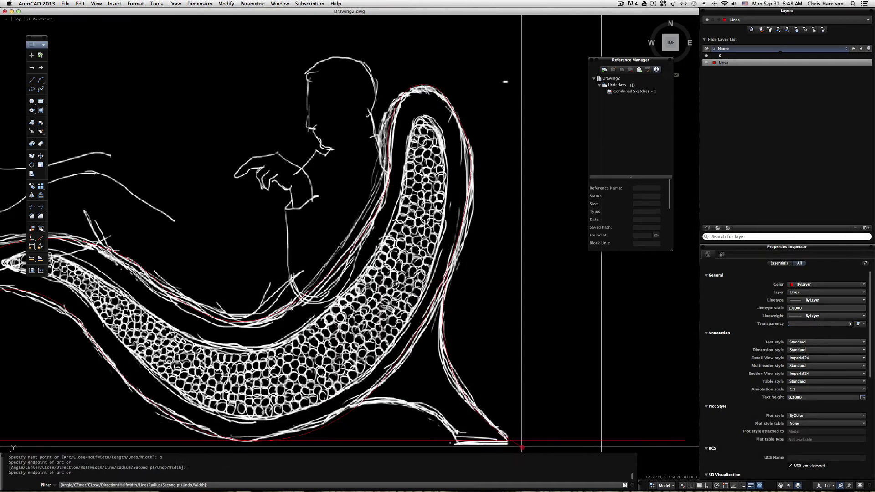
key(Return)
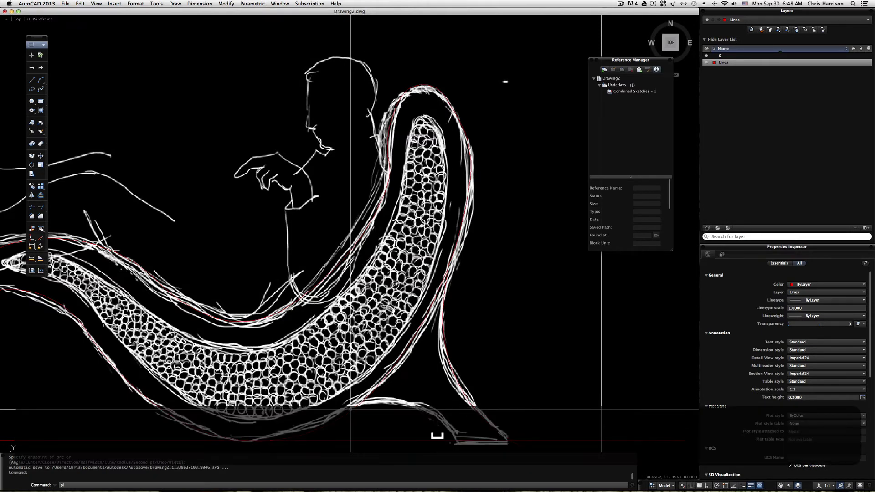
Draw a trial polyline of four connected arcs in the empty area beyond the rear leg and delete it.
text(pl)
key(Return)
click(478, 323)
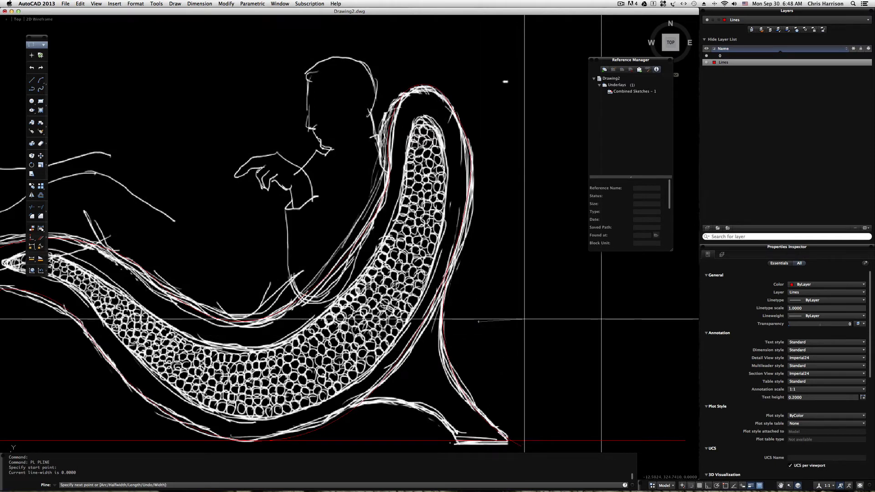
text(a)
key(Return)
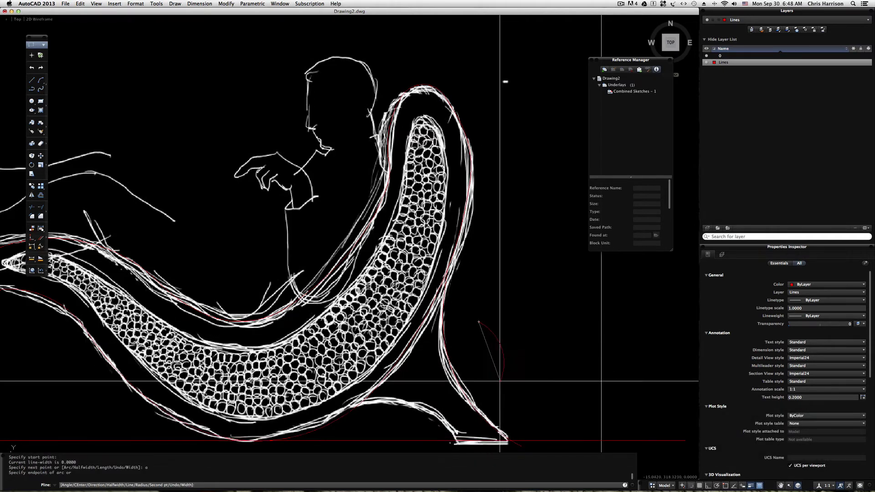
click(507, 381)
click(565, 376)
click(551, 297)
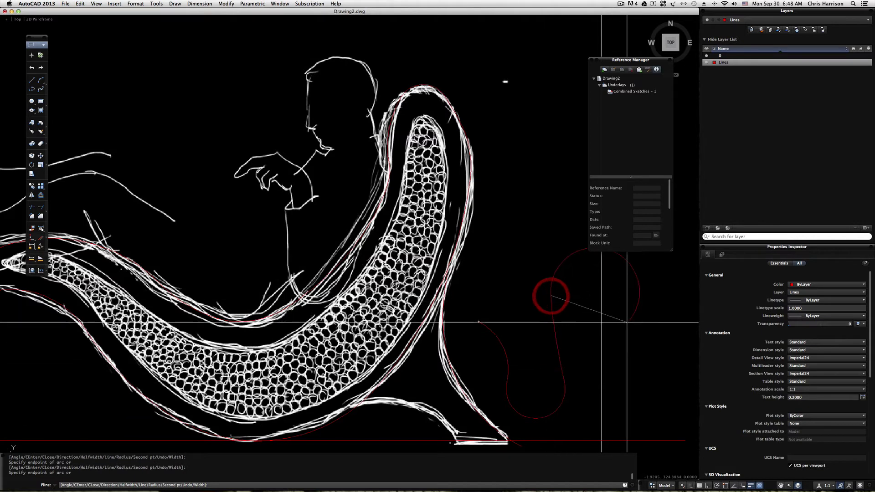
click(625, 323)
key(Escape)
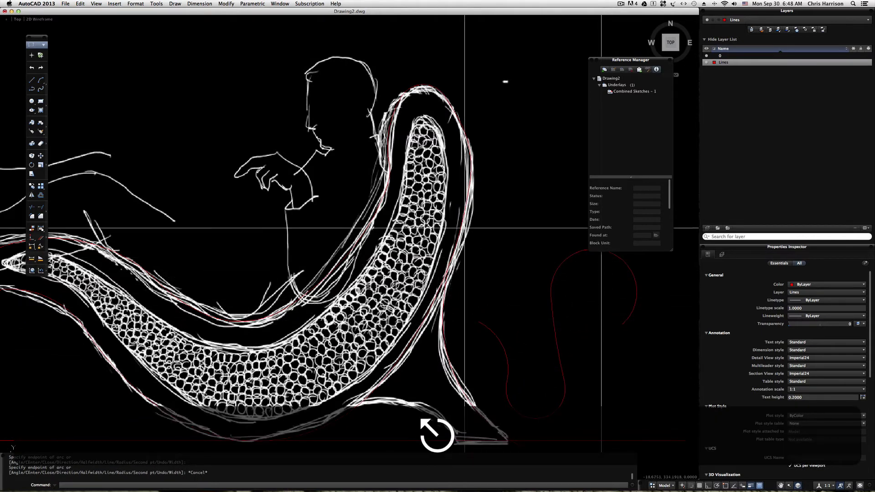
click(498, 357)
key(Delete)
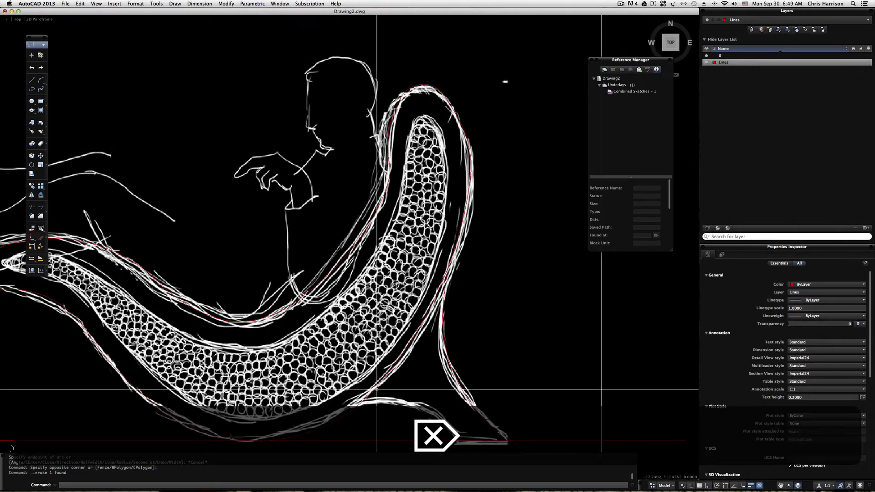
Cancel the restarted polyline command and turn object snap back on.
text(pl)
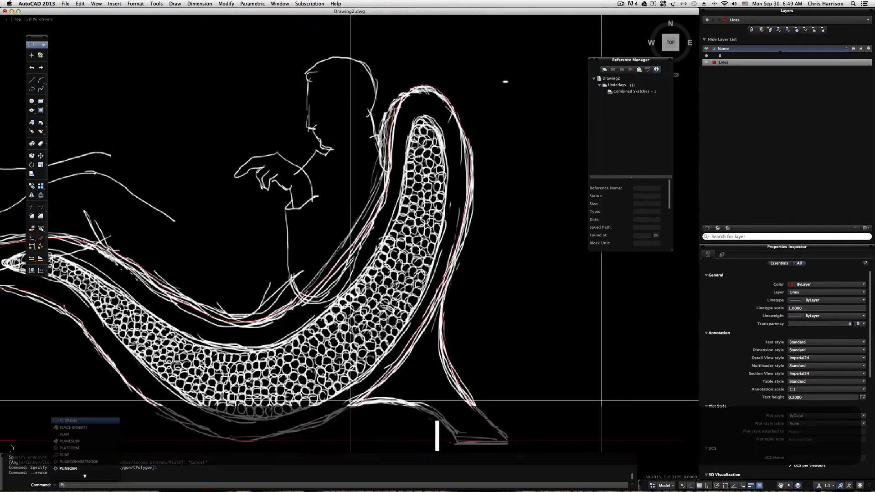
key(Escape)
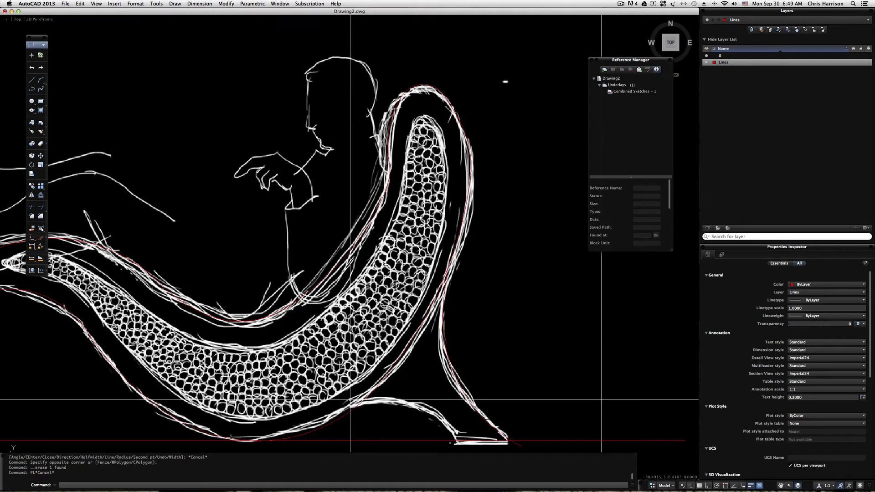
key(F3)
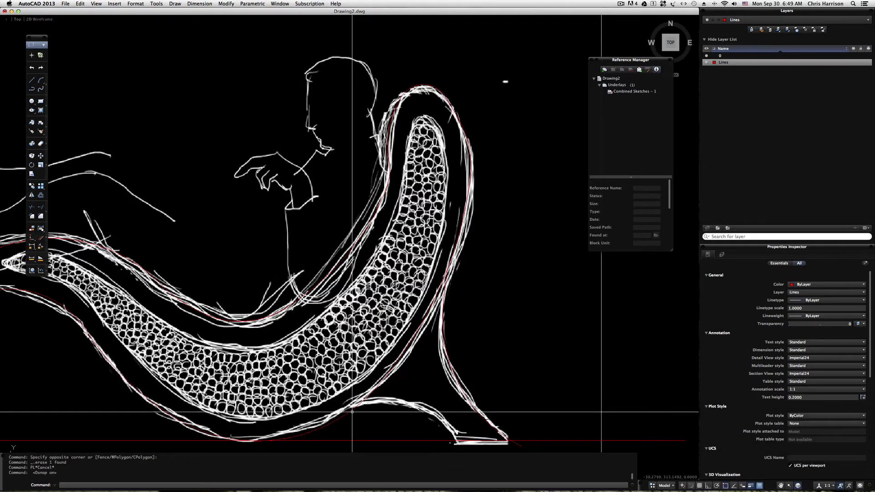
Start a polyline on the seat outline's lower edge where the rear leg's inner curve meets it, and undo the trial segment.
text(pl)
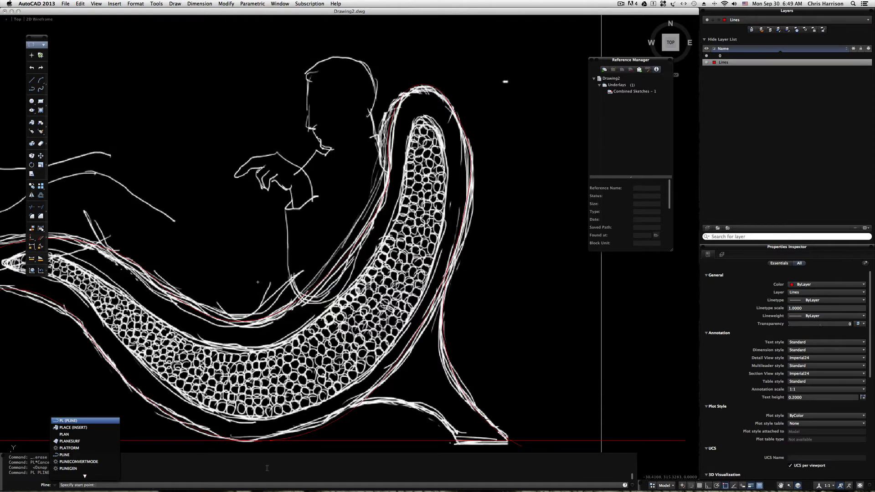
click(354, 410)
scroll(355, 407, up, 3)
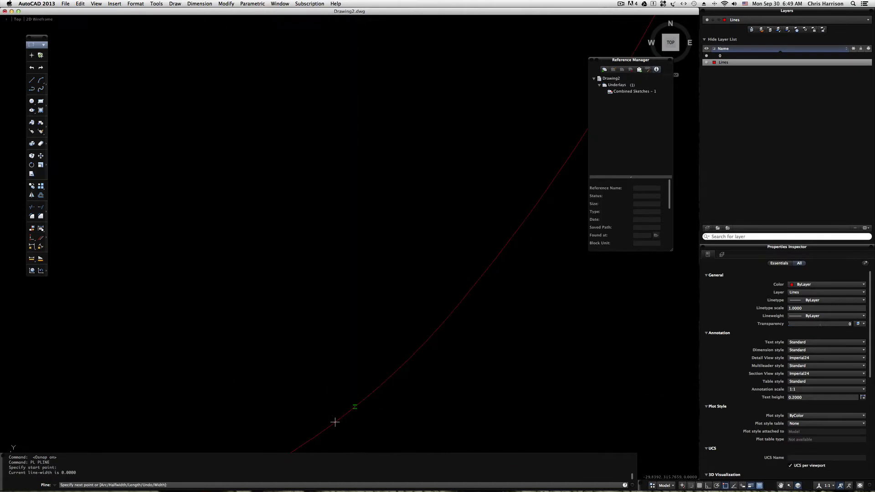
click(354, 405)
key(super+z)
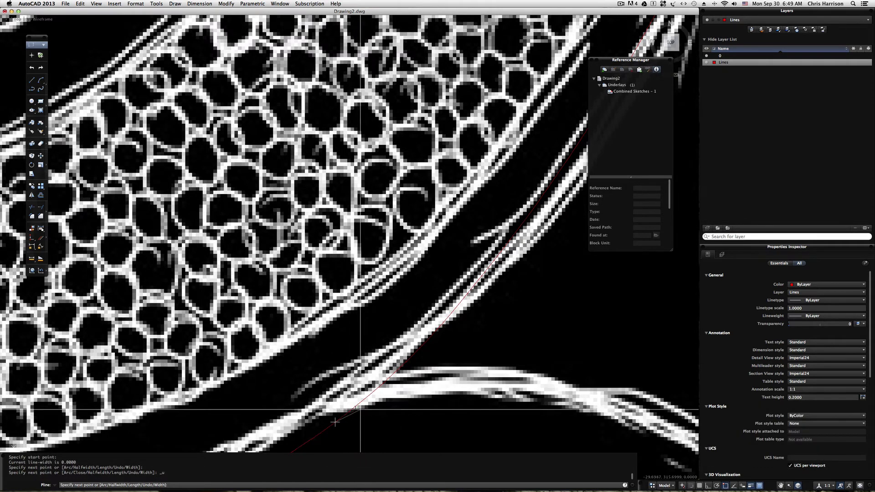
text(a)
key(space)
scroll(405, 418, down, 10)
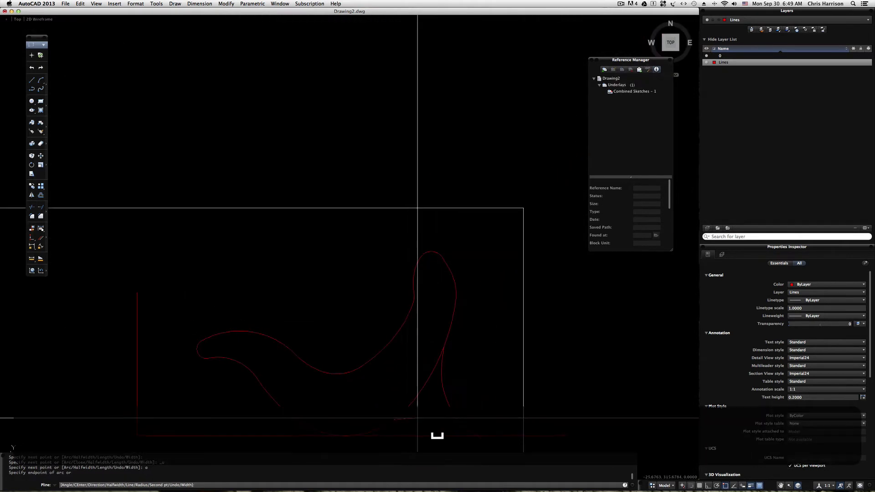
scroll(441, 450, up, 8)
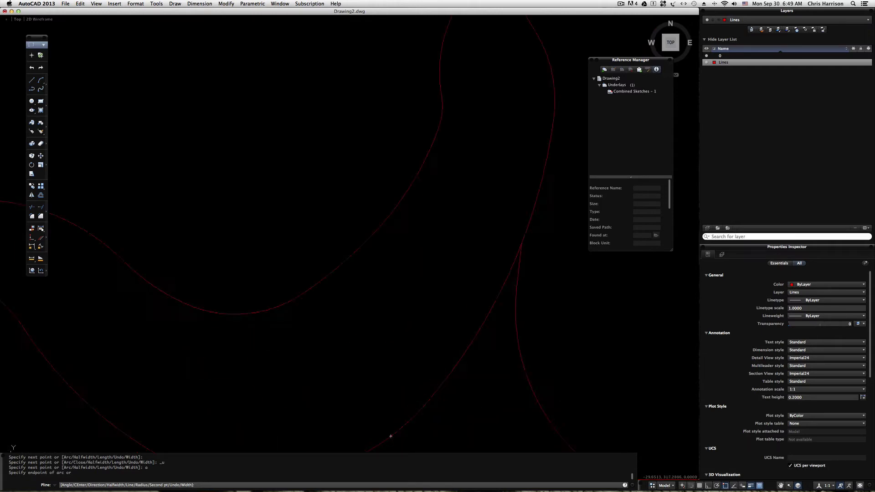
scroll(424, 428, down, 3)
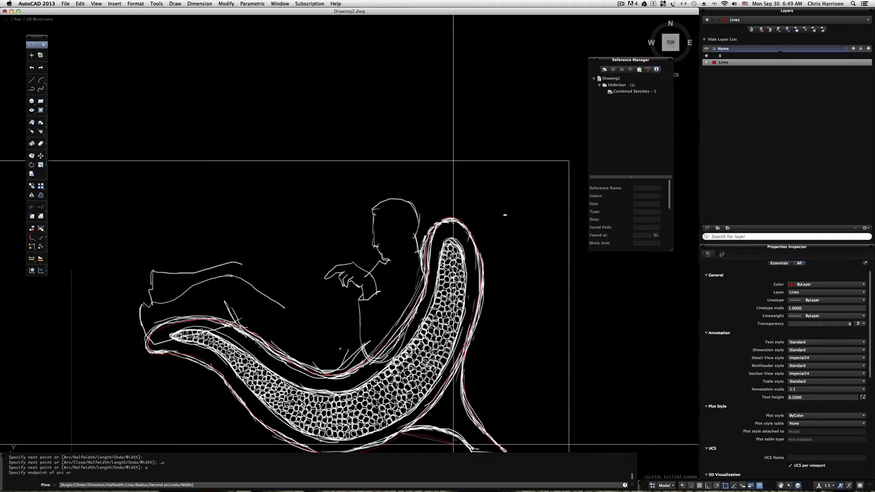
scroll(452, 440, down, 5)
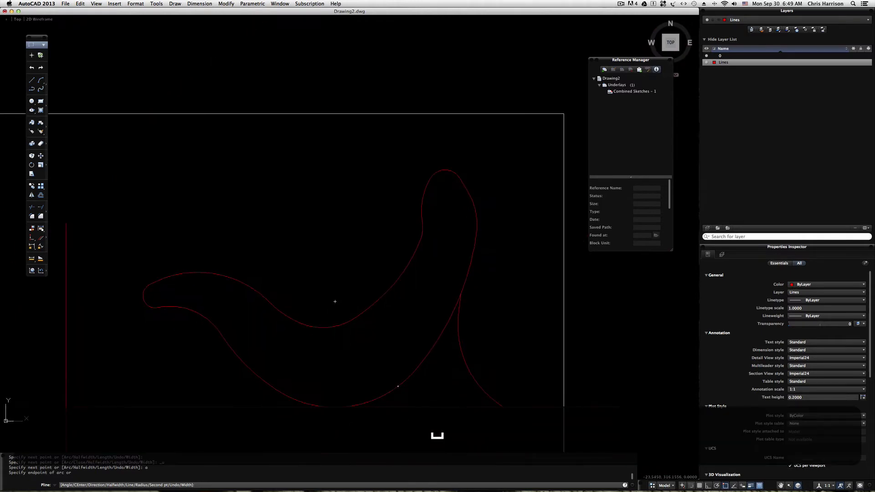
key(super+z)
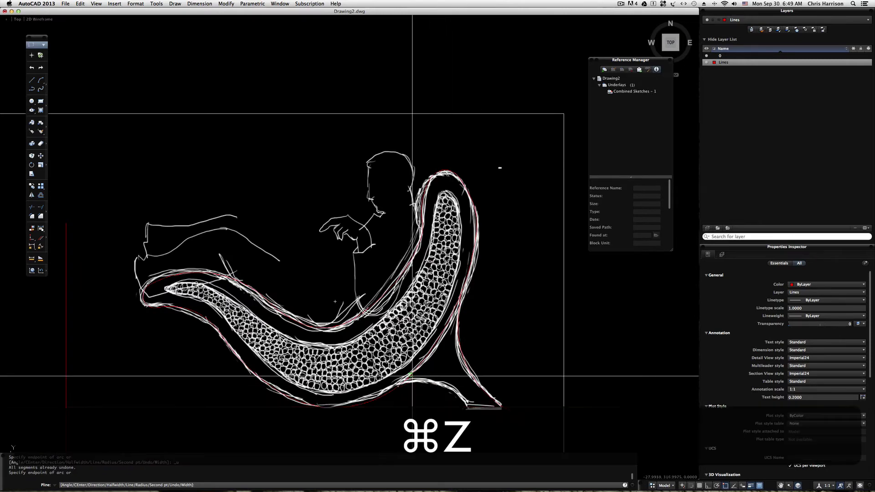
Add a short straight polyline segment along the seat's lower outline where the rear leg's inner curve begins.
text(l)
key(Return)
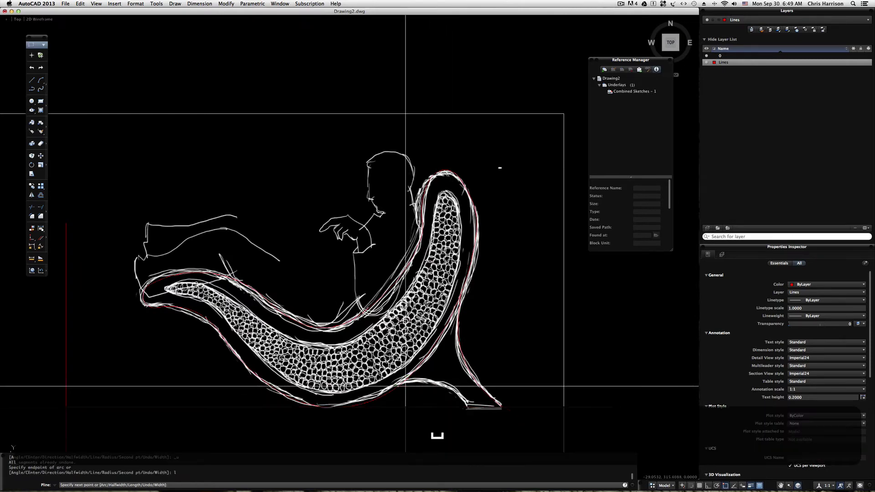
scroll(433, 381, up, 10)
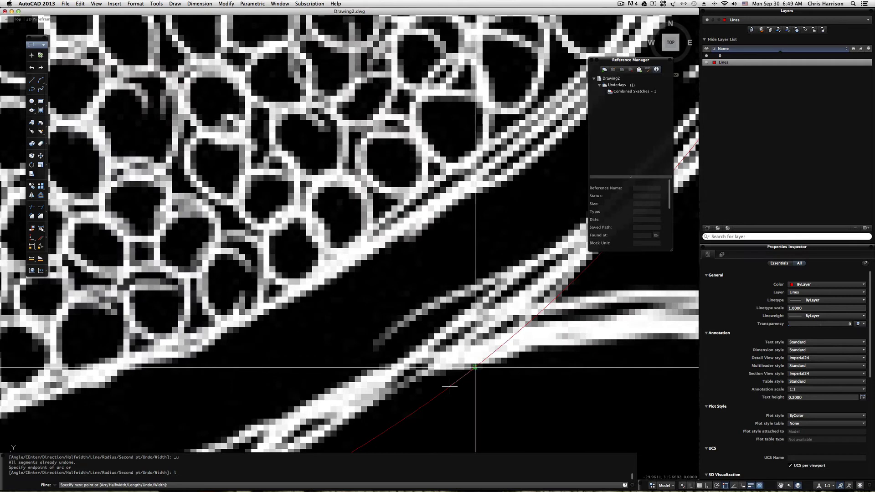
click(475, 367)
Add an arc segment along the rear leg's inner edge to just past the ground line and end the polyline.
scroll(473, 371, down, 10)
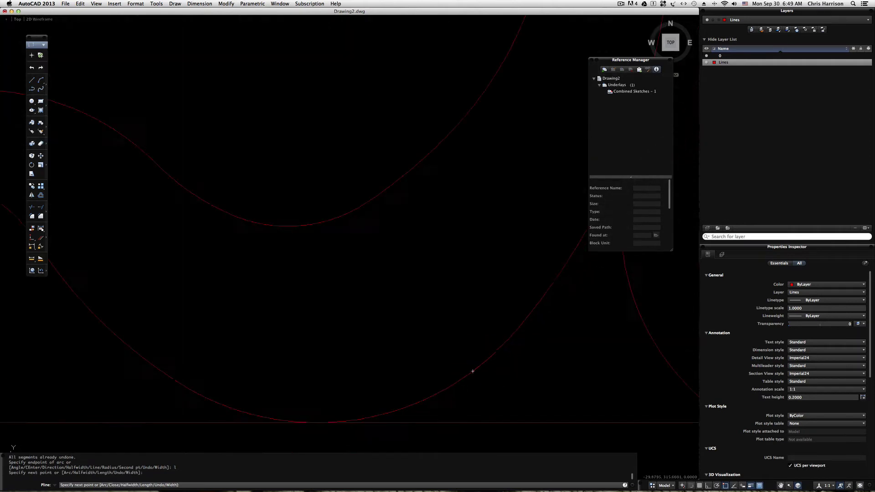
scroll(473, 372, down, 5)
text(a)
key(space)
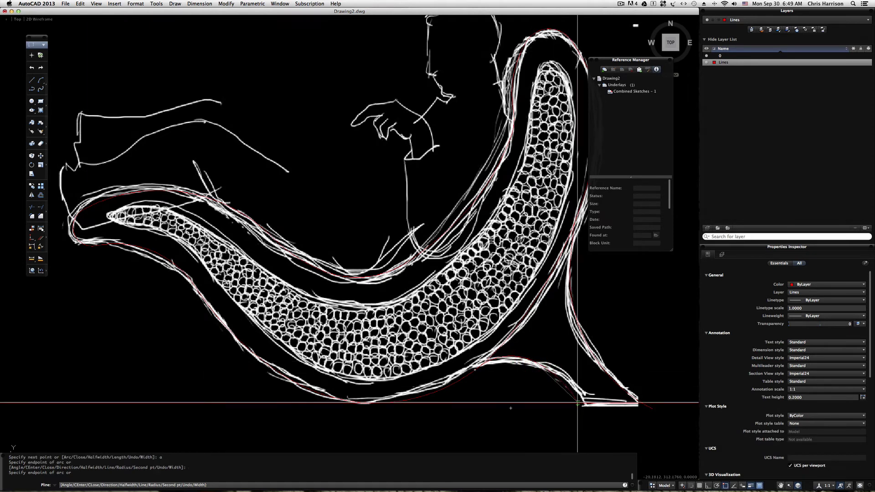
key(super+z)
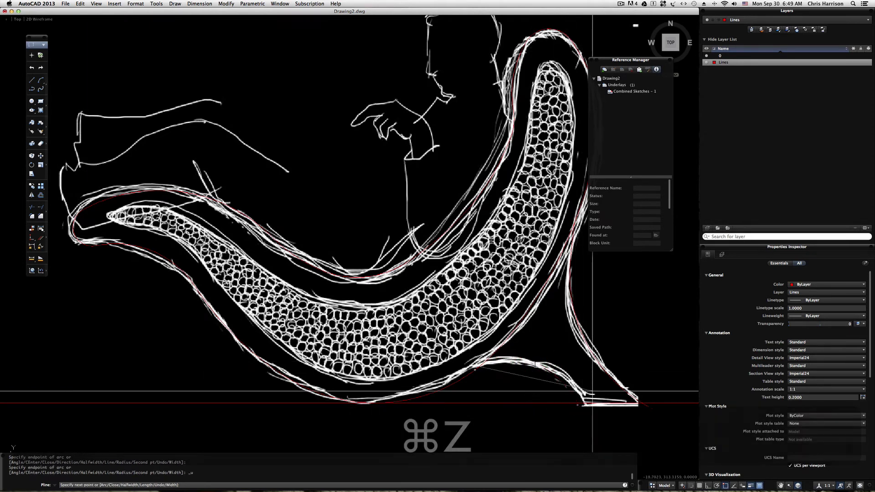
text(a)
key(space)
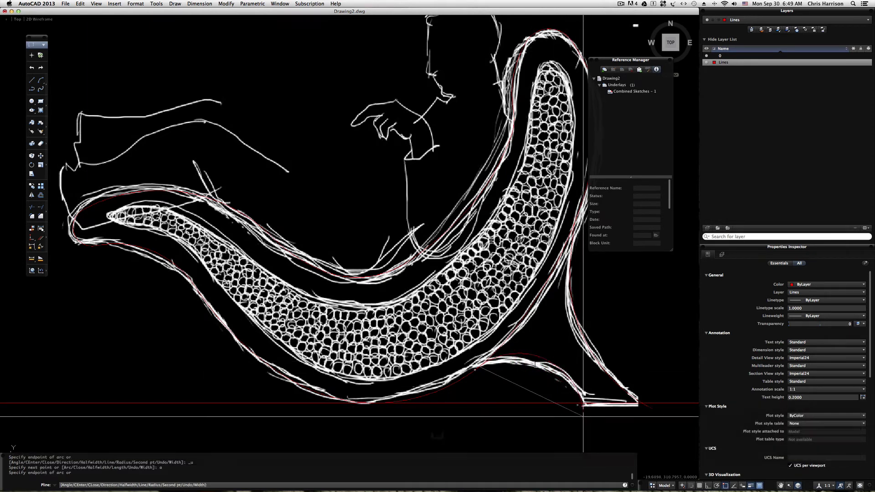
key(Escape)
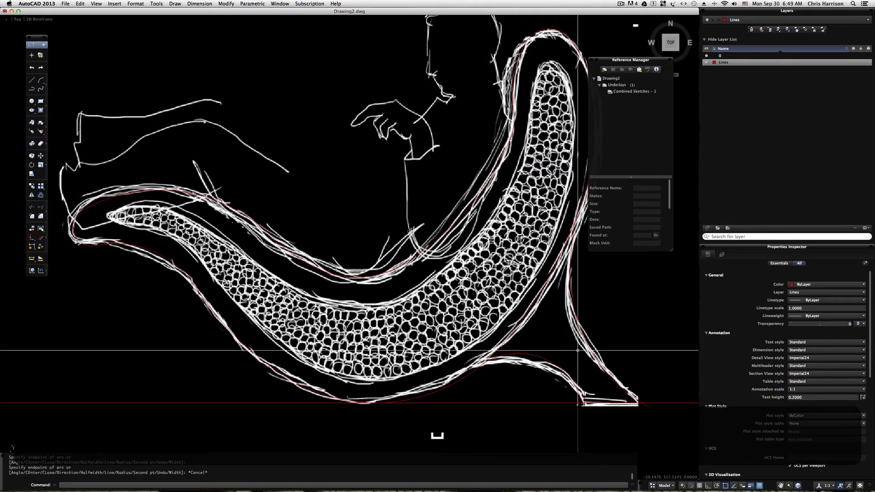
Unload the Combined Sketches - 1 underlay, reload it and clear the selection.
scroll(358, 342, up, 5)
scroll(356, 339, down, 5)
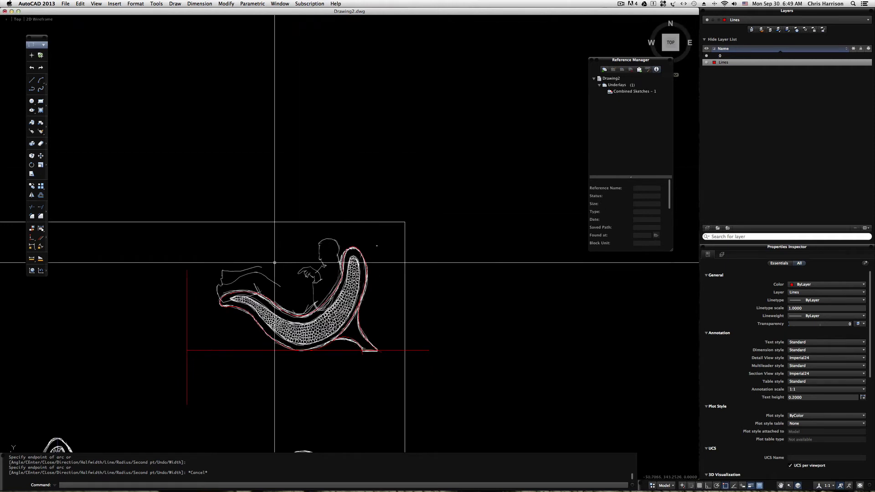
middle_drag(303, 253, 407, 239)
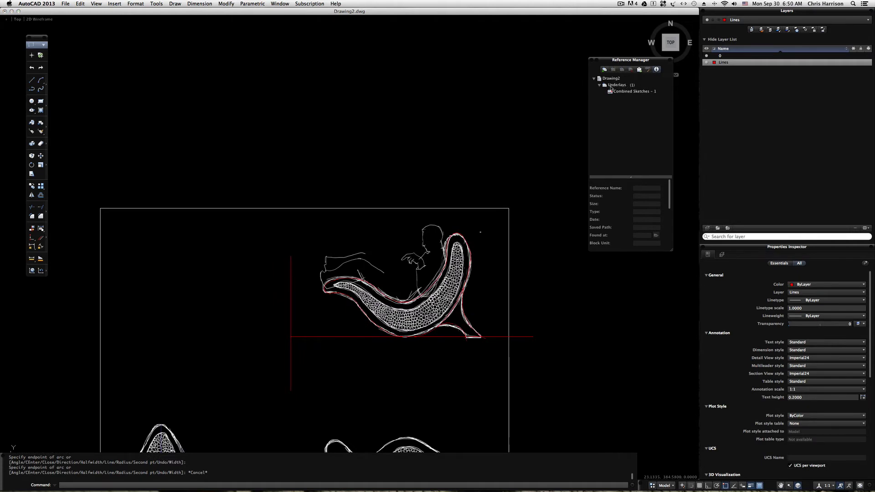
click(624, 94)
right_click(625, 93)
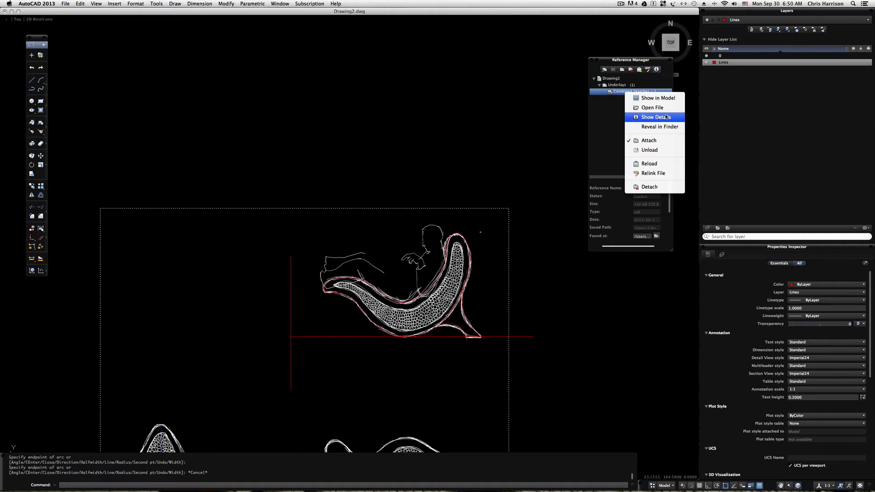
click(656, 149)
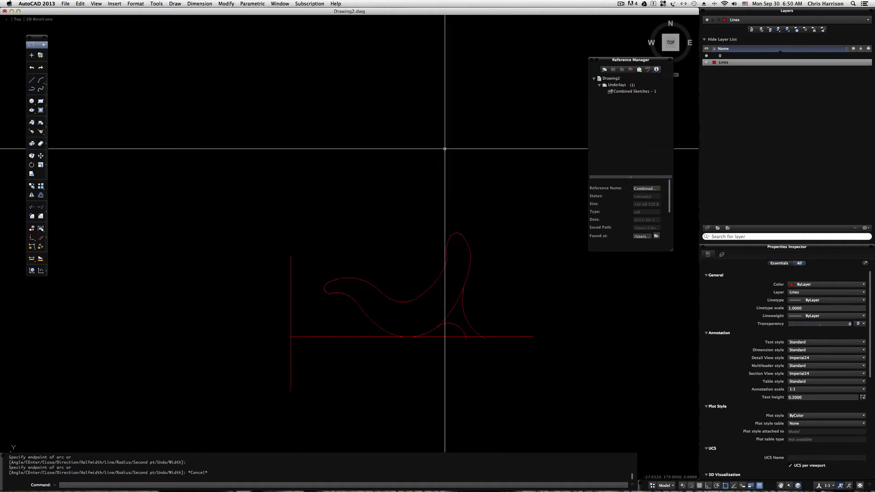
right_click(618, 94)
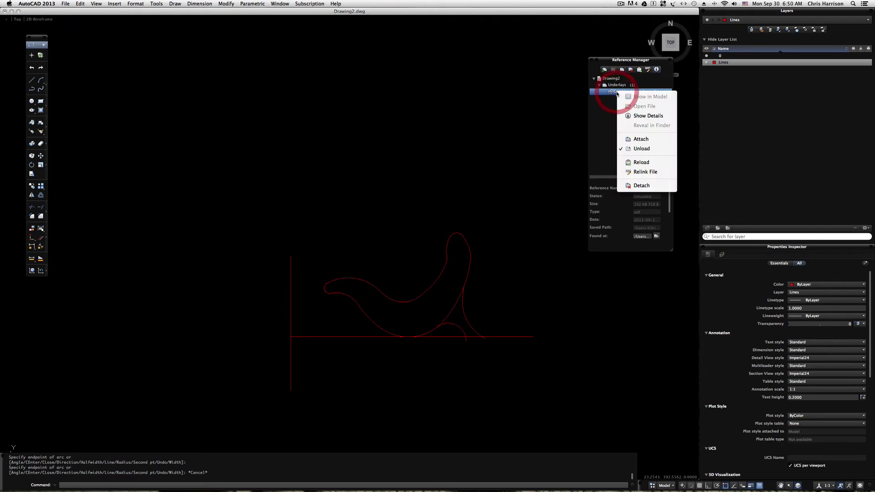
click(641, 163)
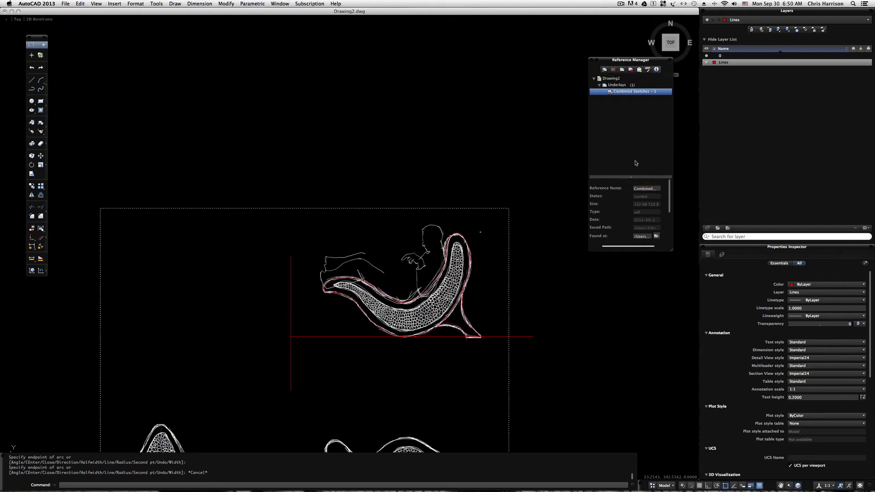
key(Escape)
Turn off layer 0 to hide the sketch underlay, leaving the Lines layer on.
click(708, 56)
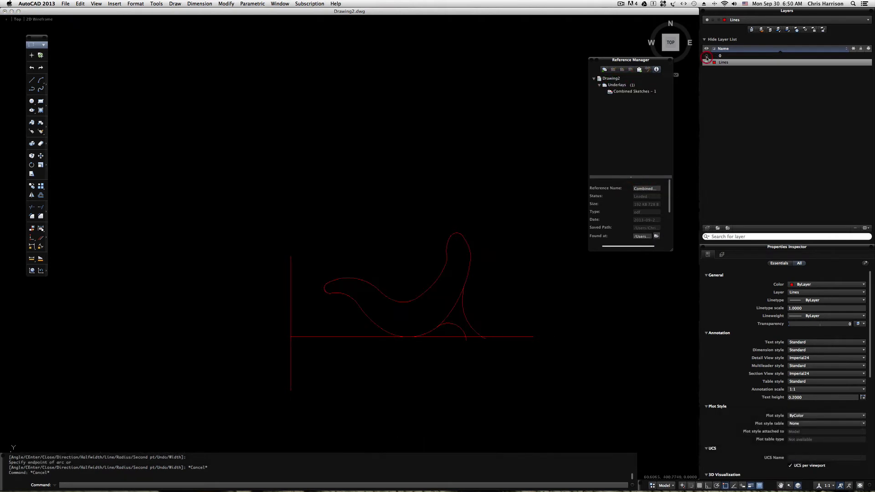
key(space)
scroll(347, 191, up, 3)
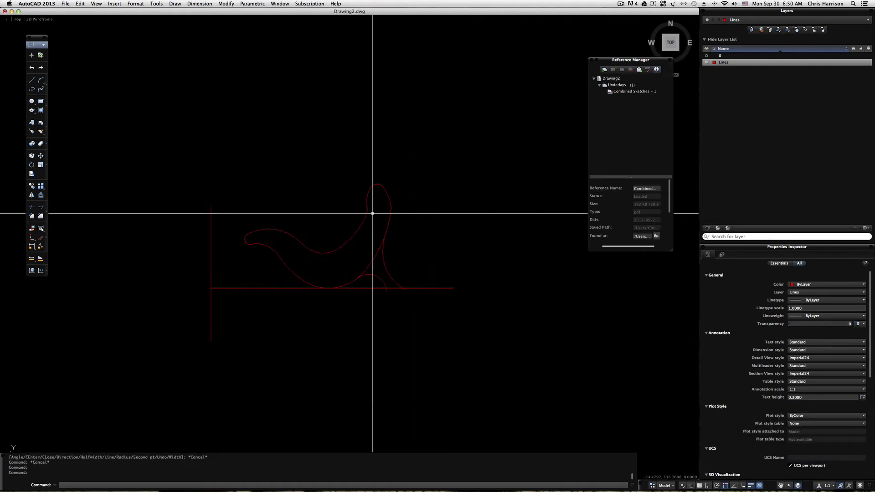
Stretch the vertex on the backrest's upper outer edge onto the neighbouring vertex nearer the tip to smooth the curve.
click(356, 195)
key(Escape)
scroll(402, 163, up, 3)
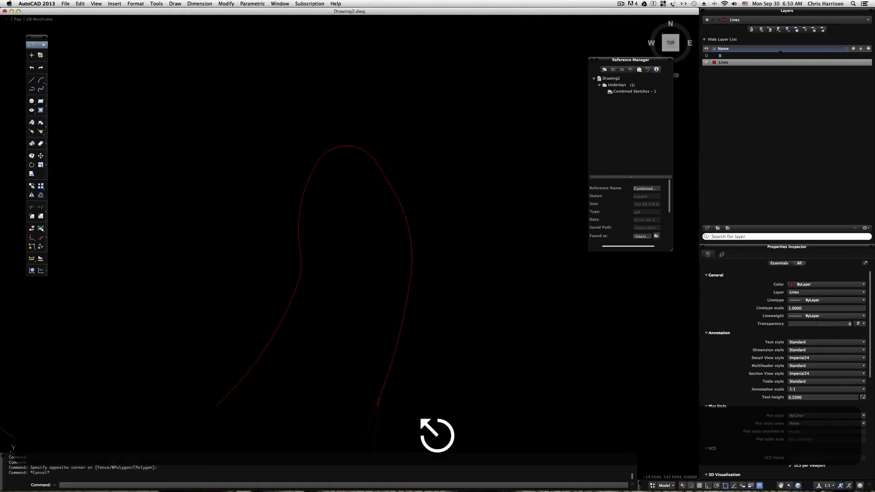
click(381, 178)
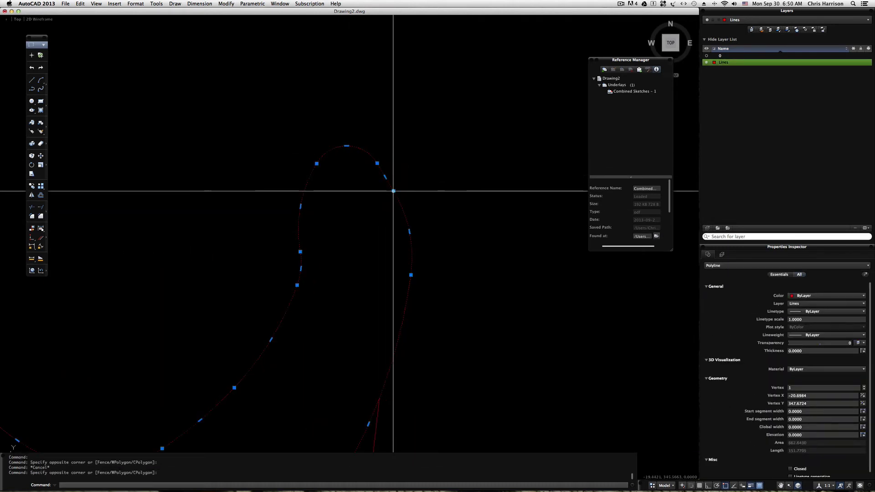
click(393, 192)
click(377, 163)
key(Escape)
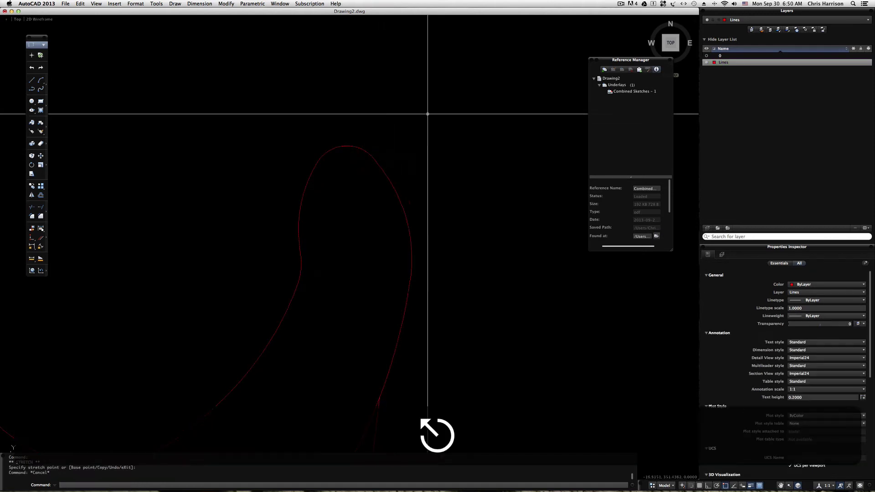
Select the seat outline, examine its vertices along the whole profile, and clear the selection.
click(305, 214)
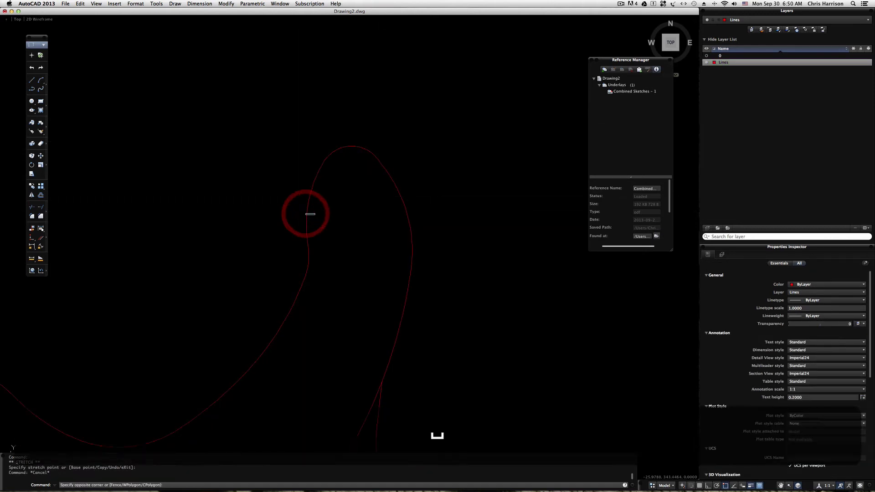
click(311, 228)
click(289, 213)
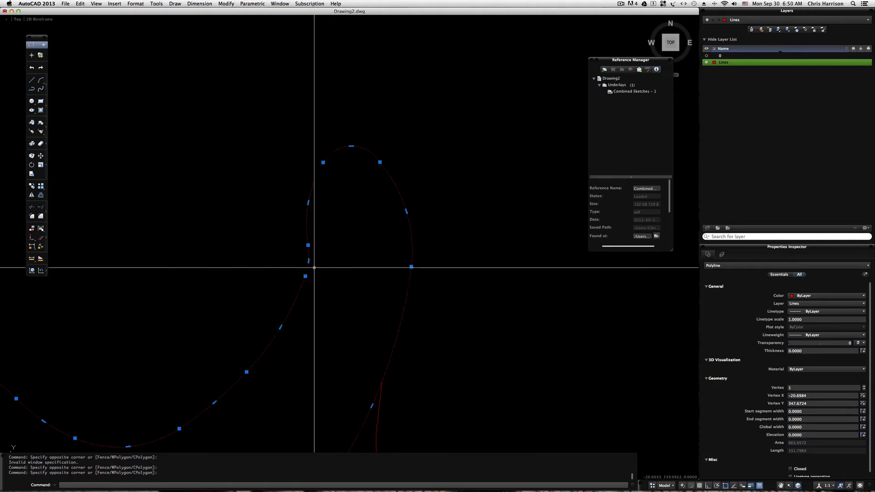
middle_drag(394, 216, 437, 101)
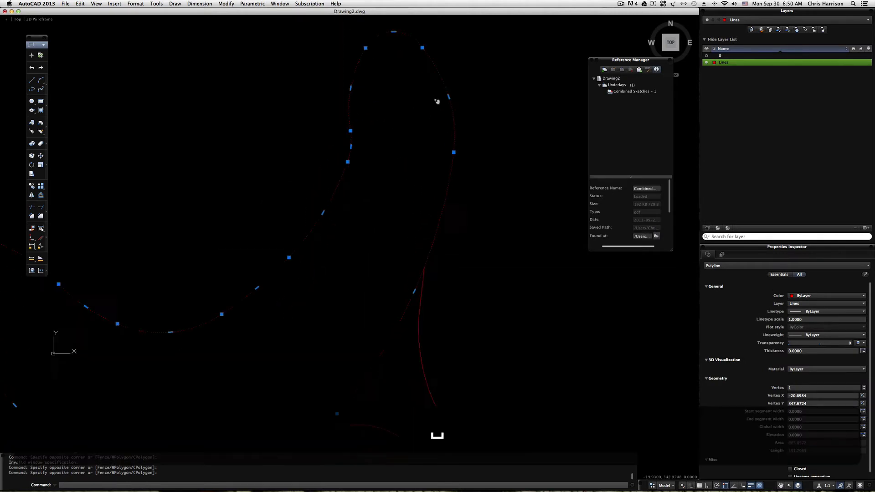
scroll(494, 142, down, 5)
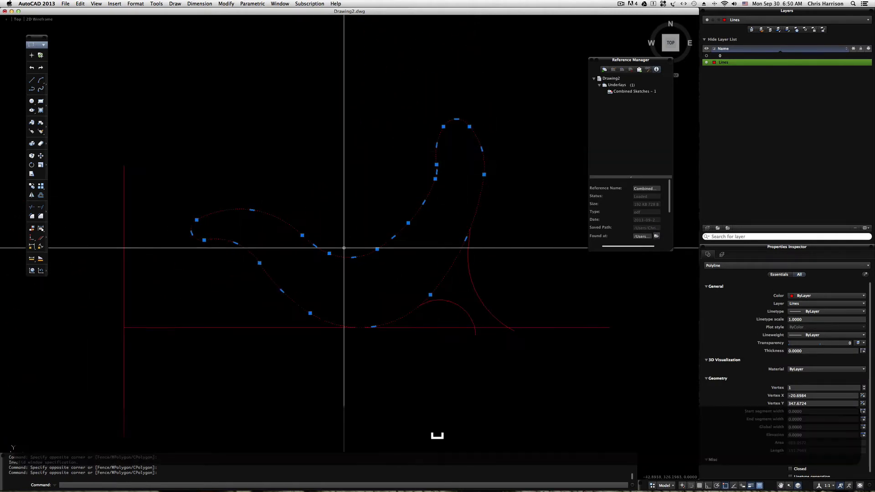
middle_drag(346, 245, 366, 248)
key(Escape)
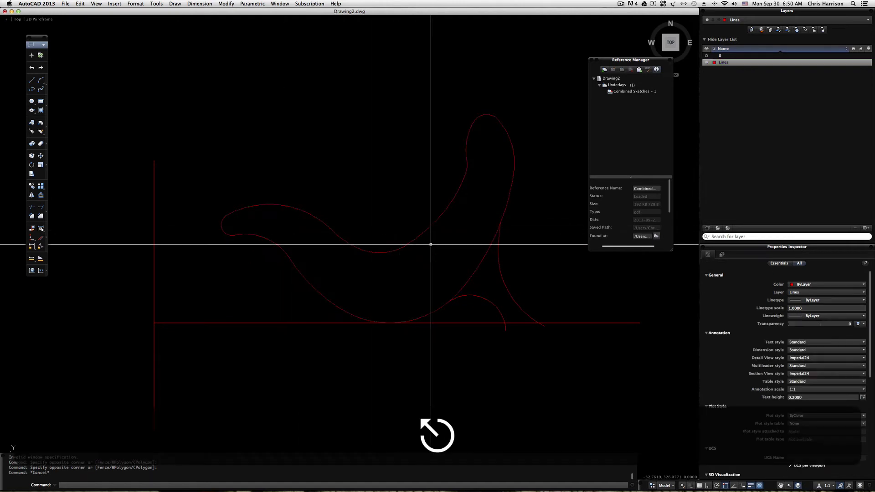
Stretch the lower of the two close vertices on the backrest's inner edge onto the one above it.
middle_drag(462, 222, 401, 274)
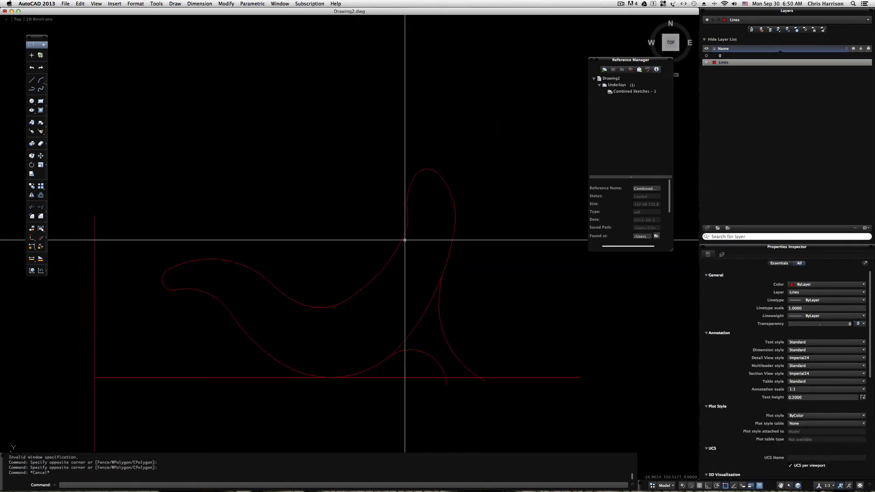
click(412, 201)
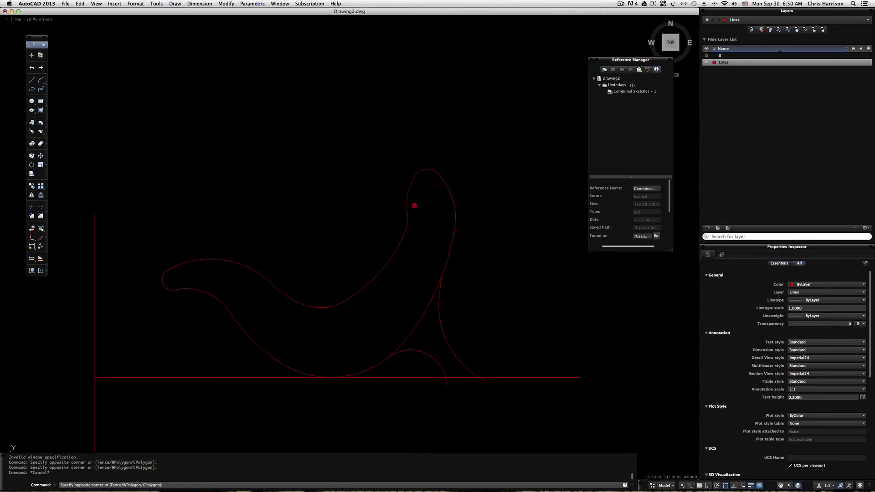
click(393, 181)
scroll(412, 168, up, 2)
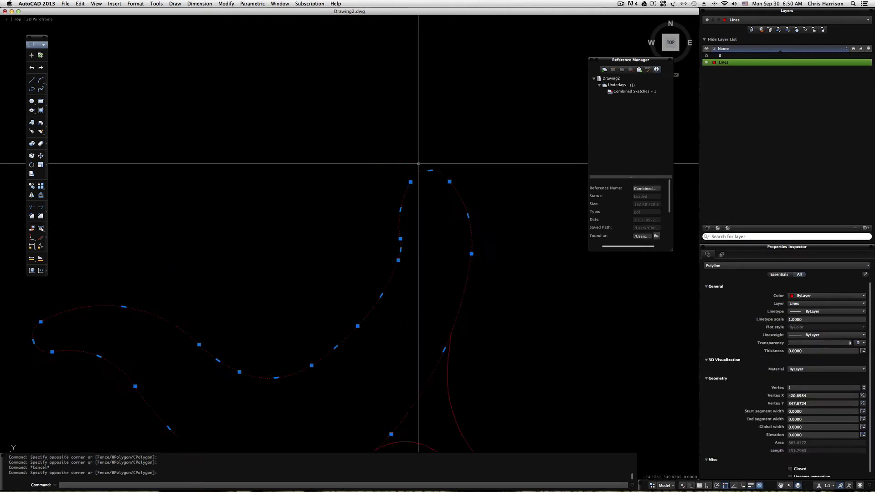
click(398, 260)
click(399, 237)
key(Escape)
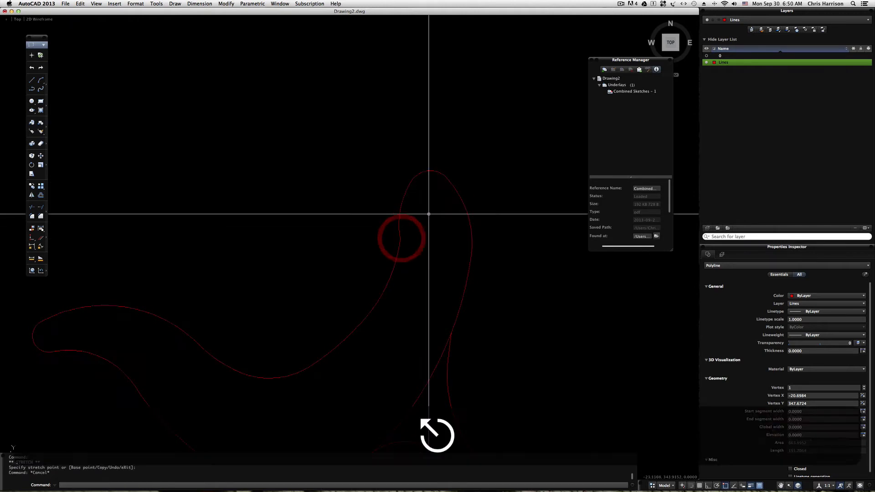
Select the seat outline and stretch its control point on the backrest's inner edge to smooth the curve.
click(398, 219)
click(393, 210)
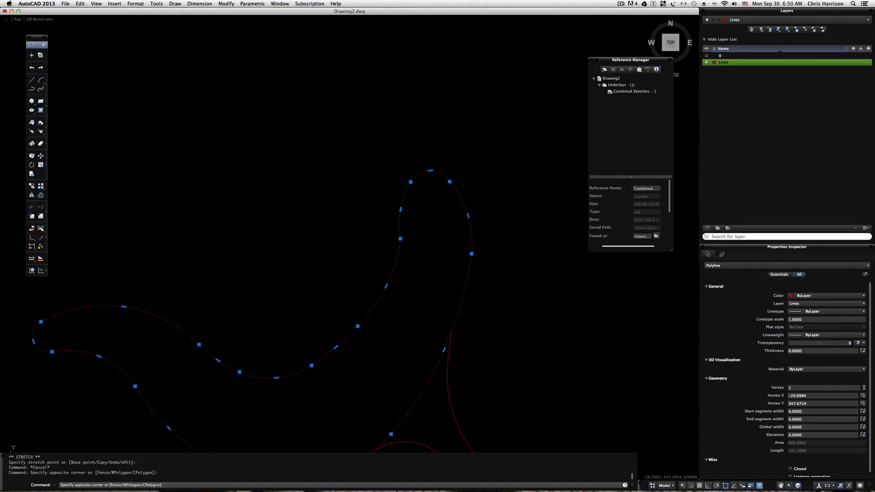
key(Escape)
click(403, 209)
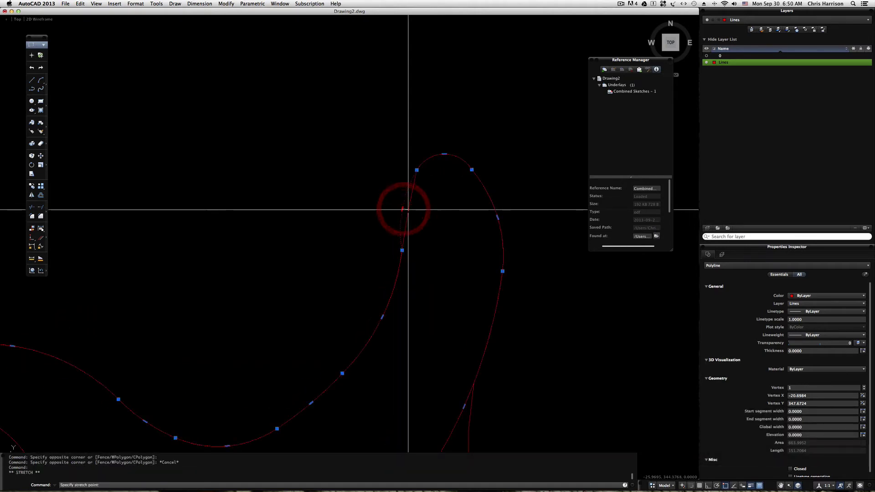
key(Escape)
click(400, 269)
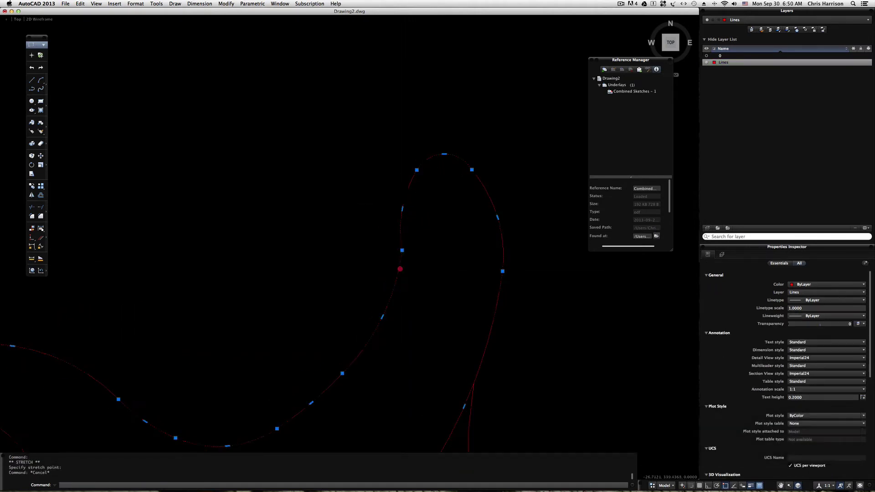
click(402, 250)
key(Escape)
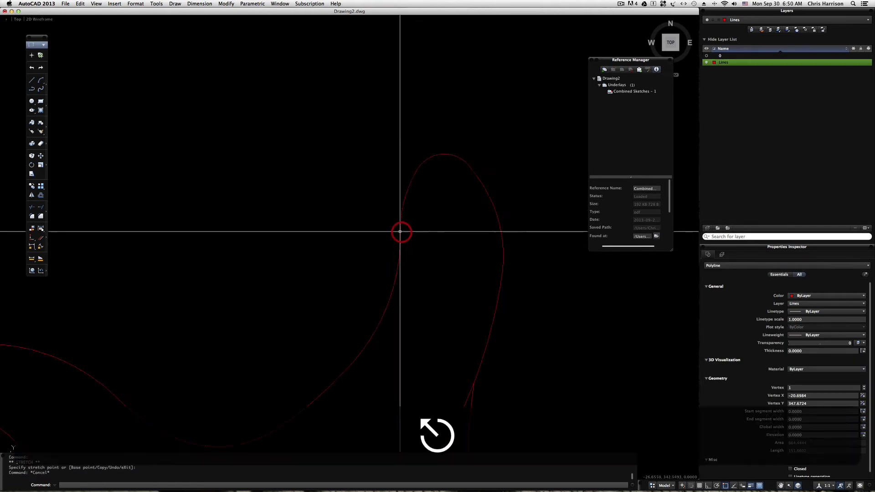
Trim the lower ends of both rear leg curves where they extend below the horizontal baseline.
scroll(441, 195, down, 5)
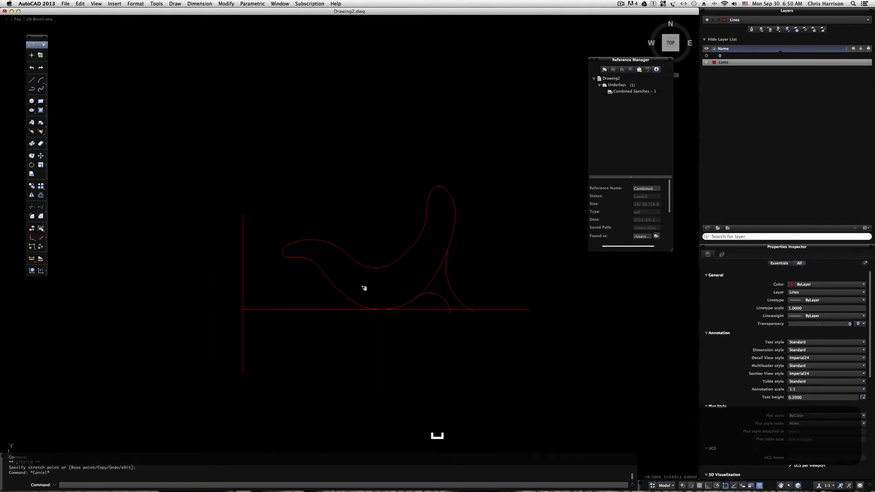
middle_drag(362, 287, 347, 285)
scroll(444, 275, up, 10)
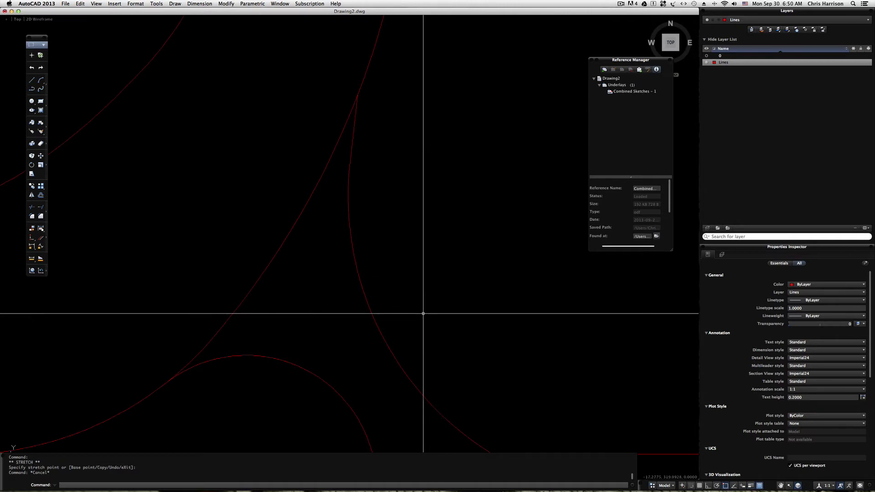
scroll(421, 319, down, 10)
scroll(420, 323, up, 2)
middle_drag(421, 373, 417, 358)
text(tr)
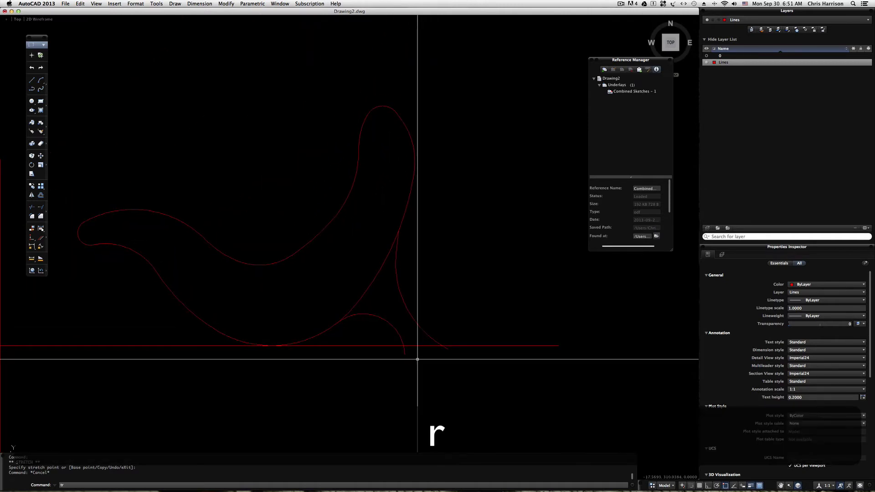
key(space)
click(458, 363)
click(392, 324)
key(space)
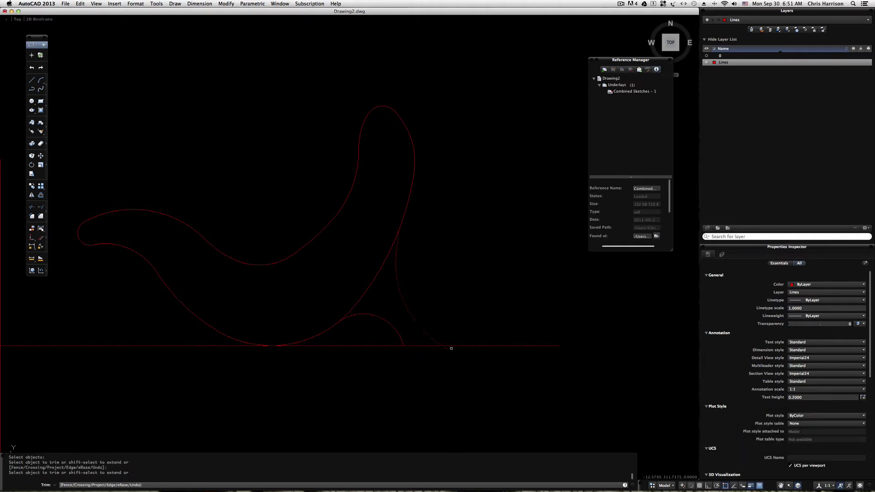
scroll(377, 356, down, 4)
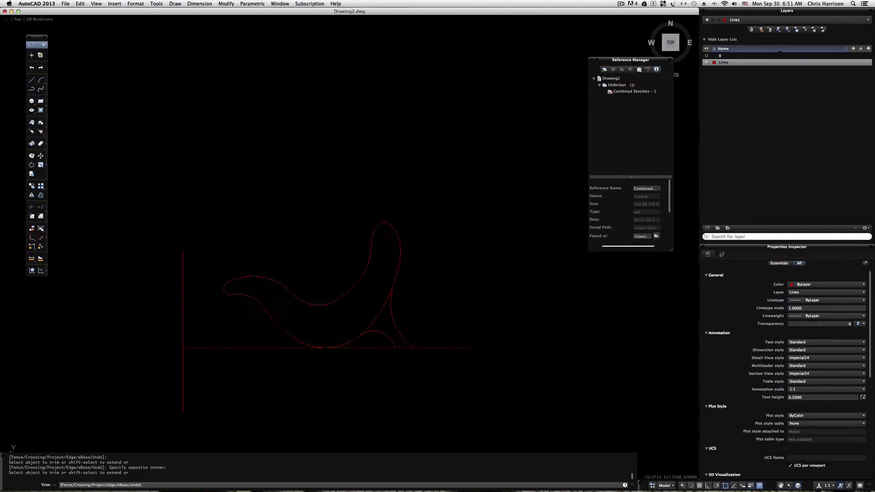
key(Escape)
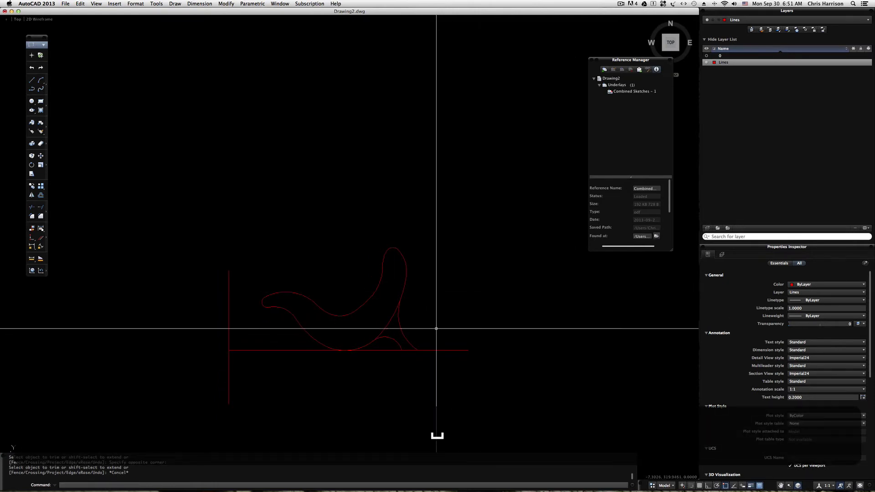
Turn layer 0 back on to show the sketch underlay.
scroll(425, 341, up, 3)
text(p)
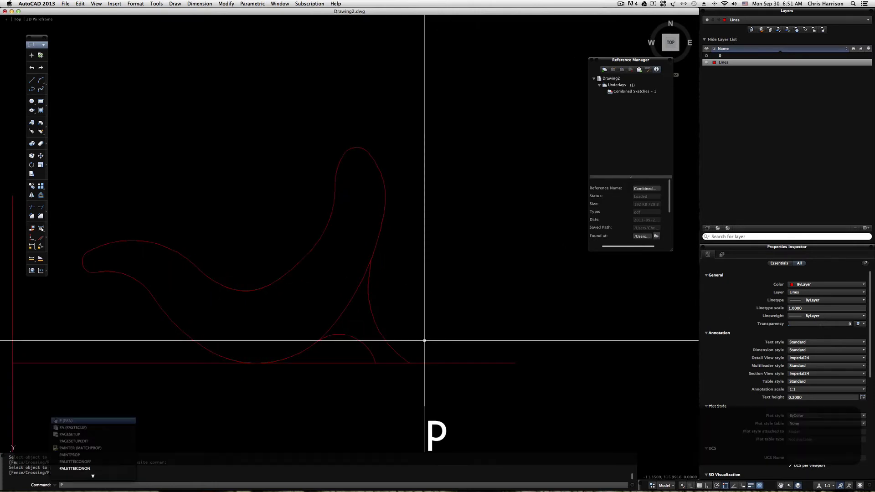
scroll(426, 342, down, 3)
key(Escape)
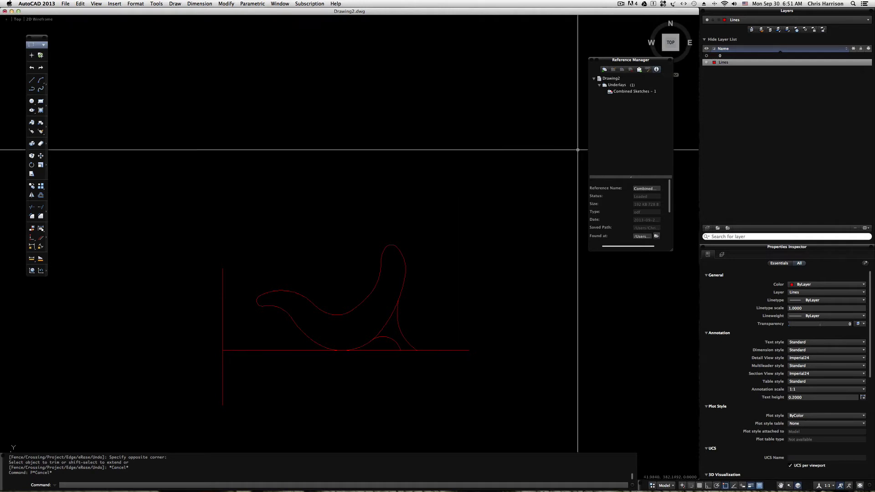
key(super+z)
click(707, 56)
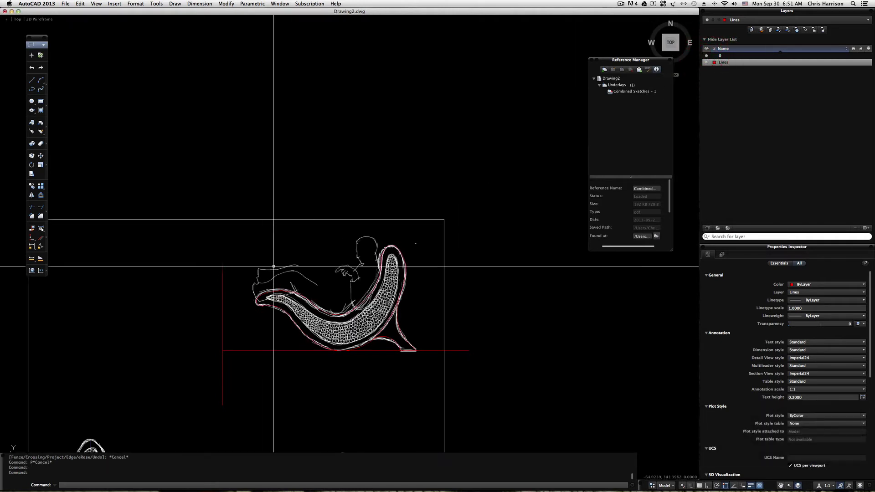
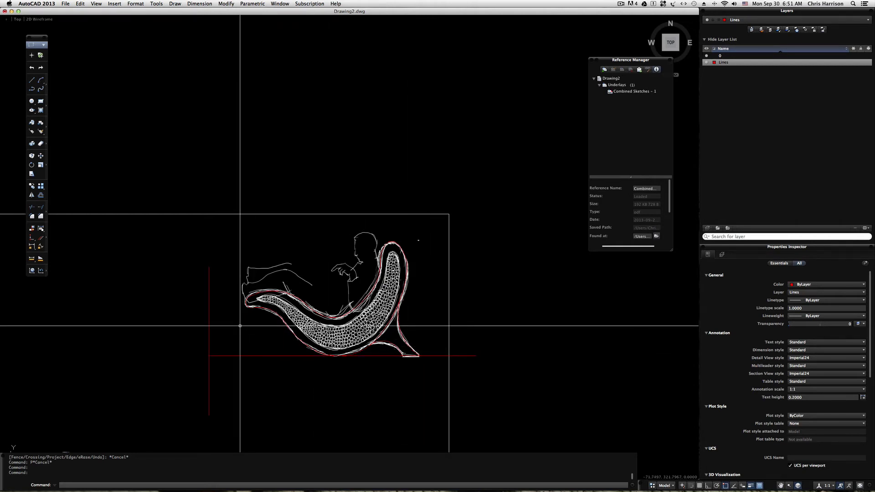
Offset the vertical guide line through the outermost point of the seat's front tip, and erase the misplaced copy beside it.
text(o)
key(space)
text(t)
key(space)
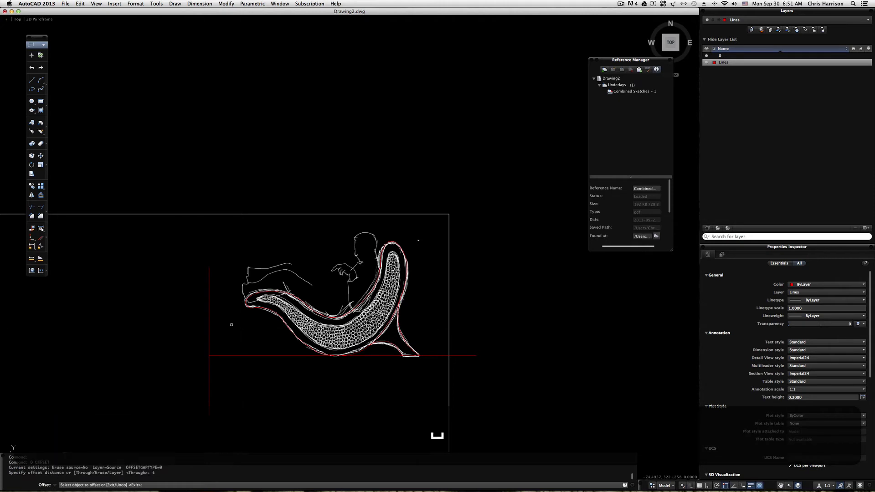
click(209, 327)
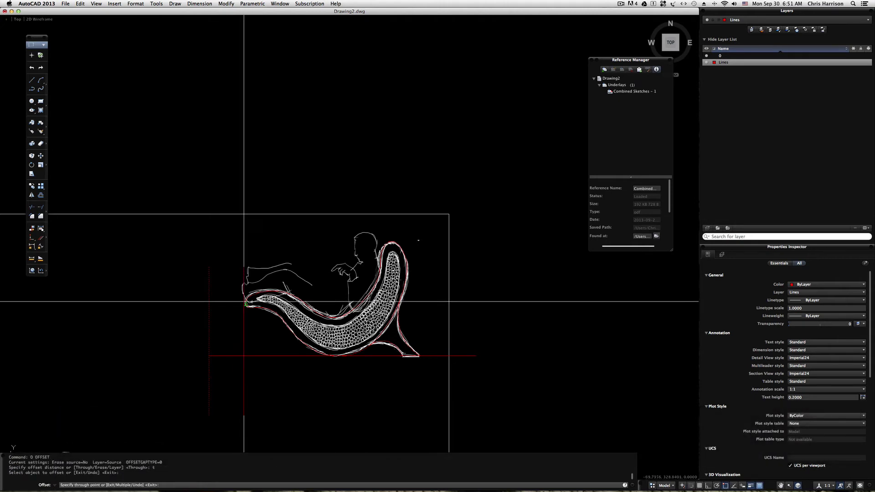
scroll(246, 303, up, 15)
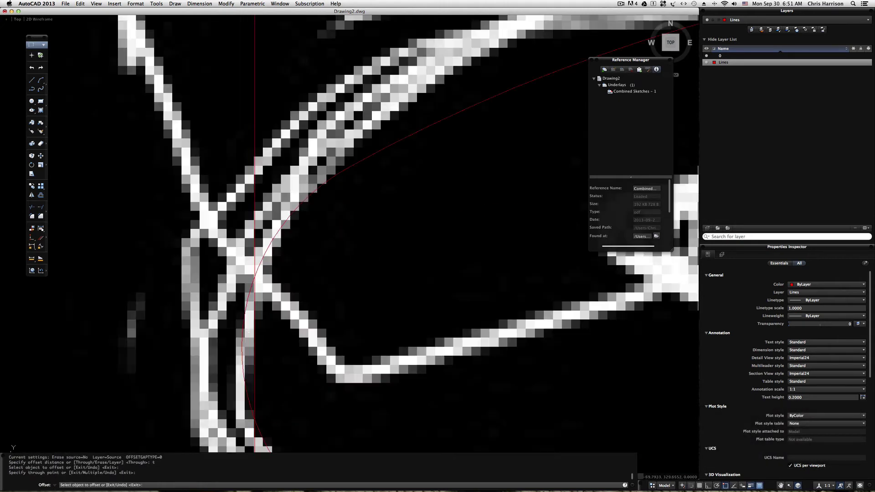
click(254, 335)
click(241, 338)
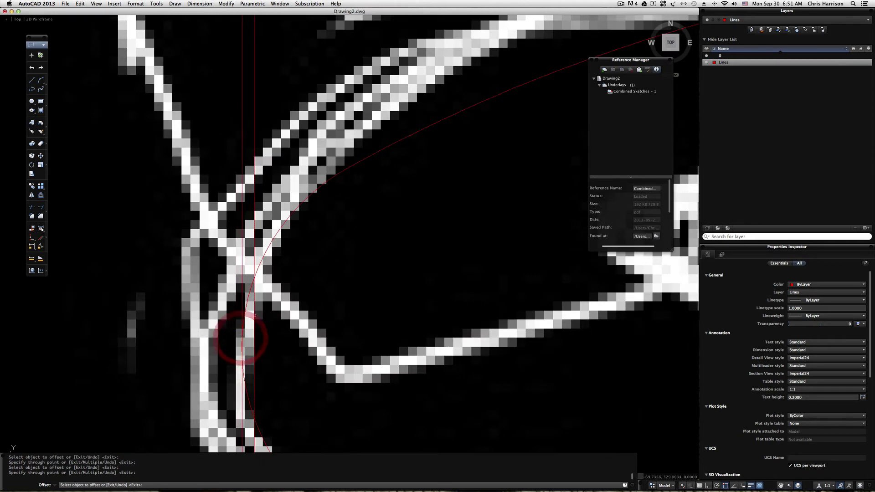
key(Escape)
click(253, 247)
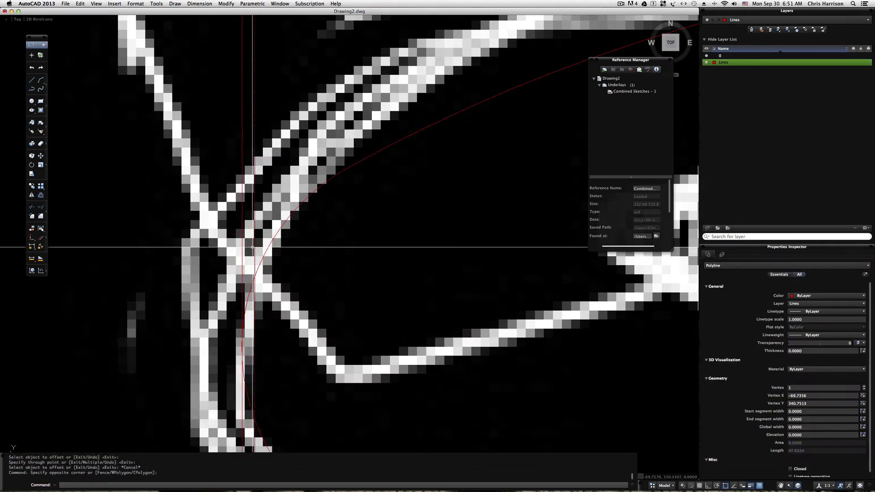
key(BackSpace)
Draw a vertical polyline with Ortho on, upward from the outer end of the rear leg on the baseline.
scroll(252, 248, down, 10)
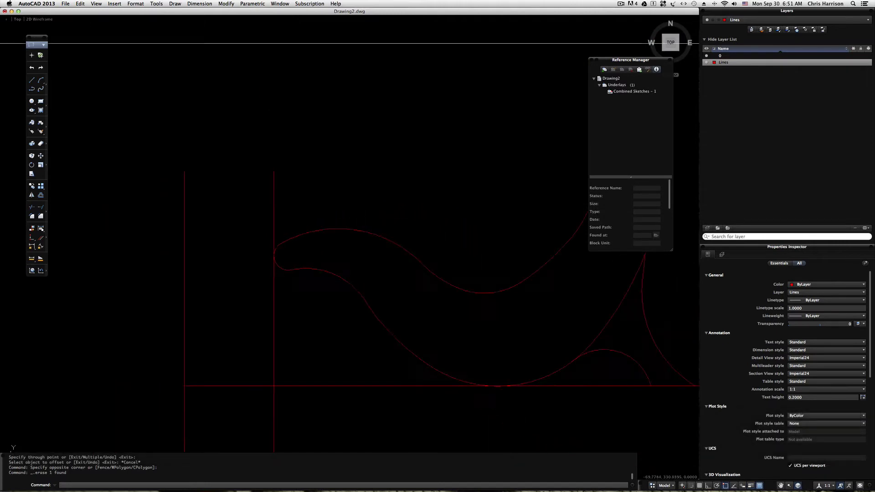
scroll(351, 348, down, 3)
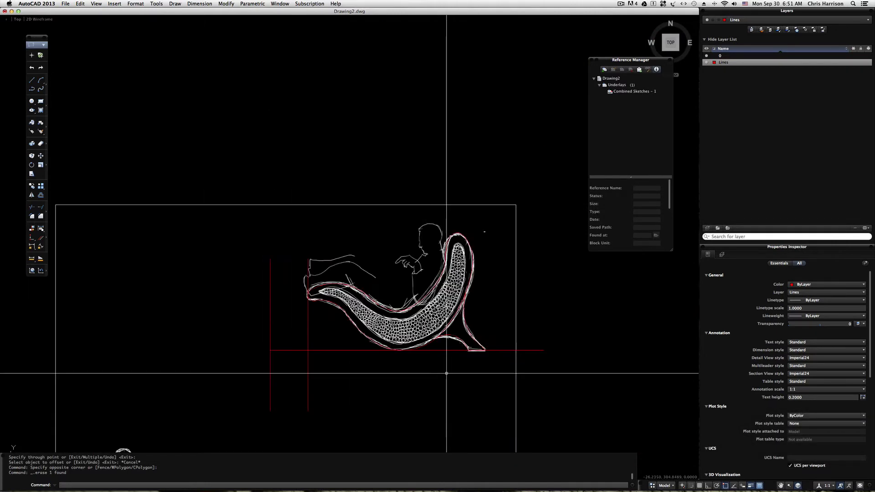
middle_drag(446, 374, 396, 371)
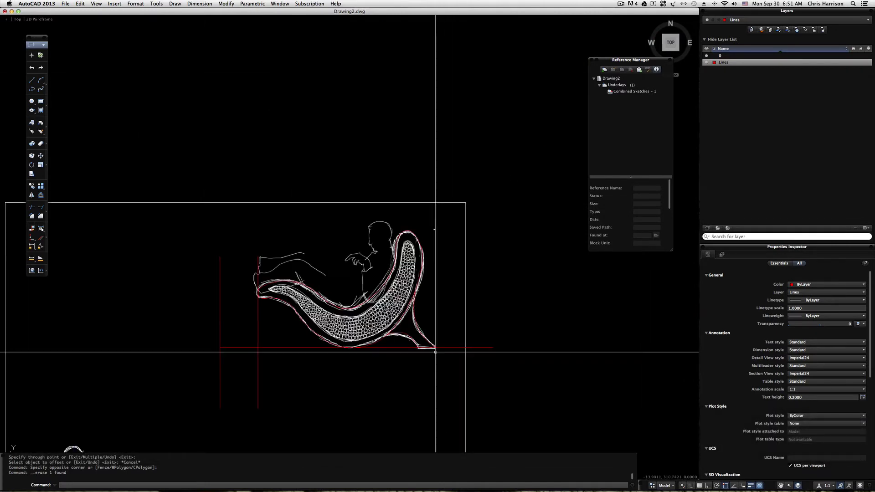
text(pl)
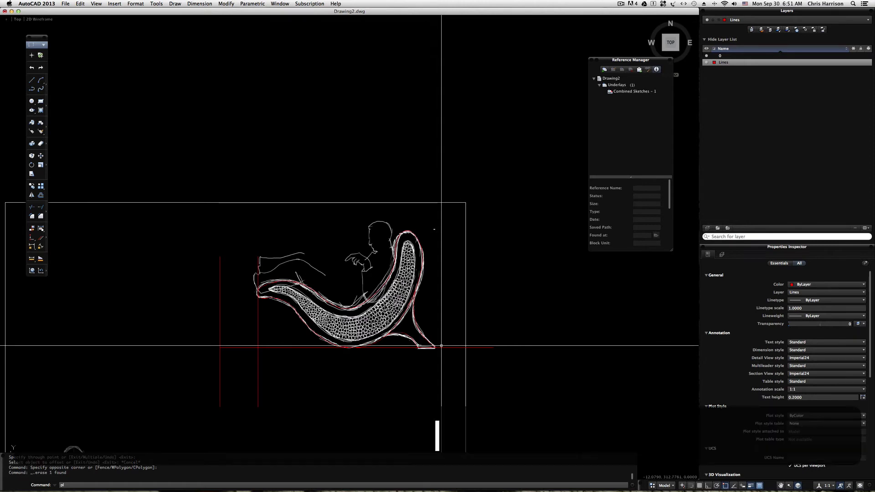
key(space)
click(436, 347)
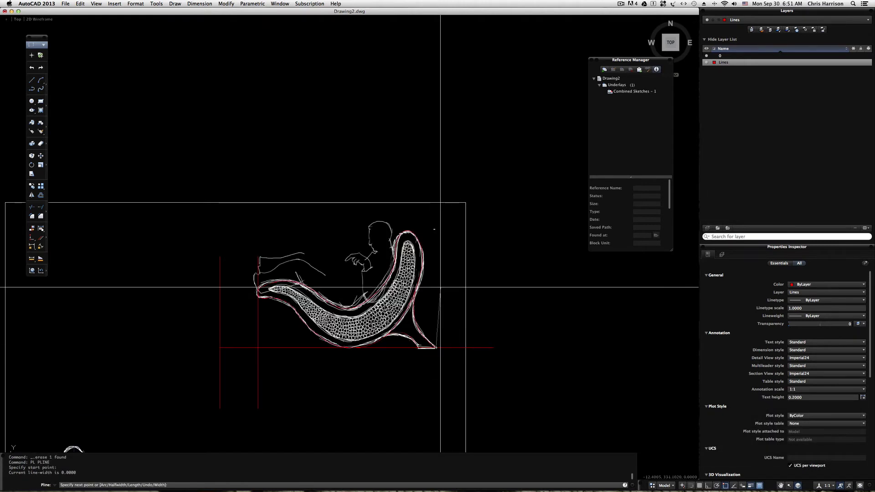
key(F8)
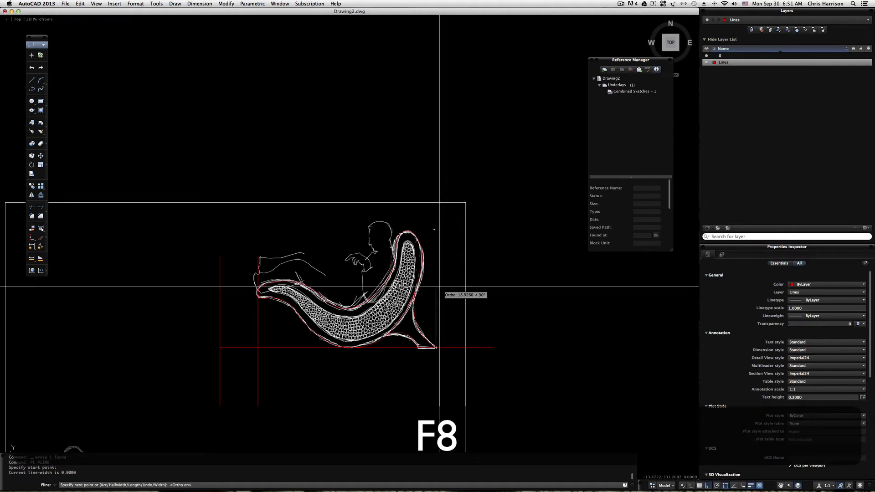
key(Escape)
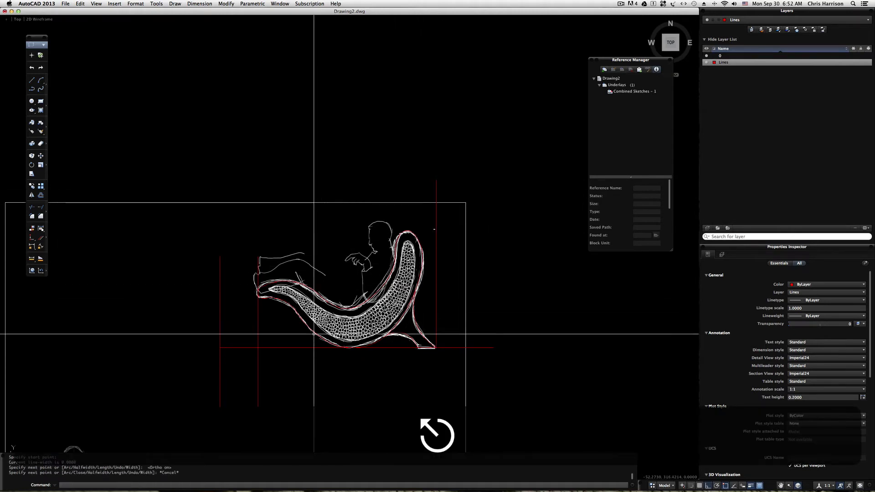
Set the drawing units' length precision to one decimal place (0.0).
scroll(449, 323, down, 1)
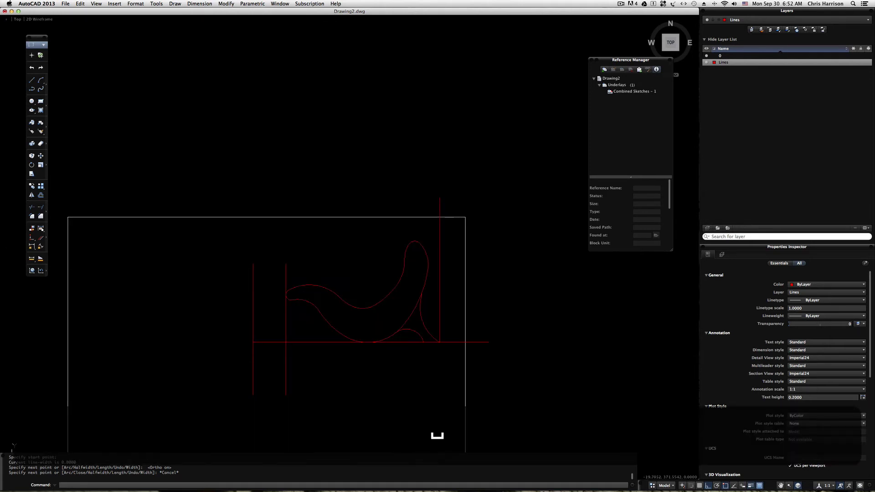
text(uni)
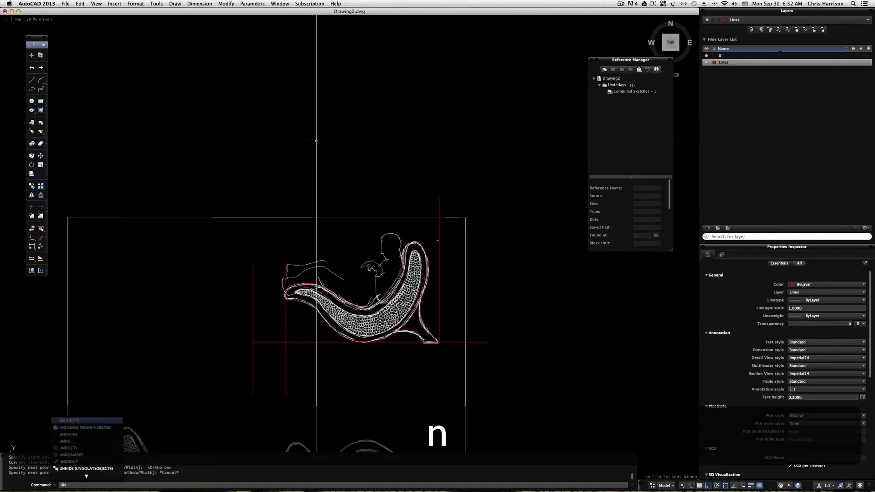
key(Return)
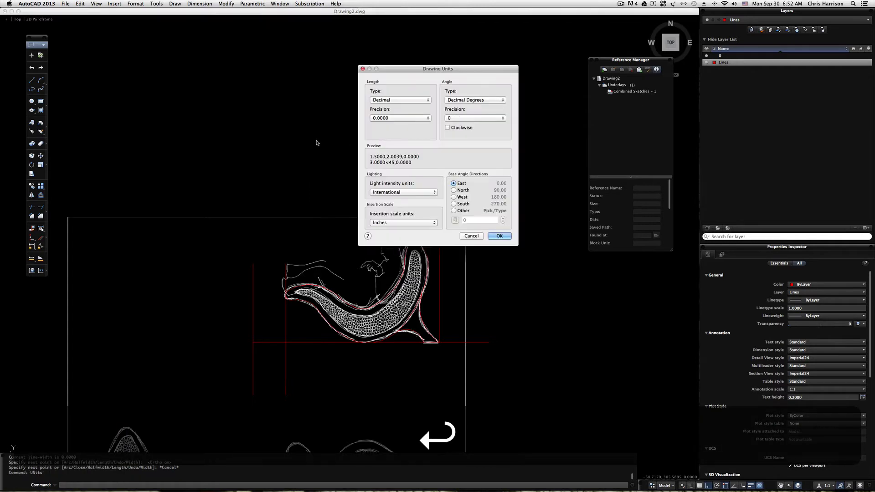
click(419, 119)
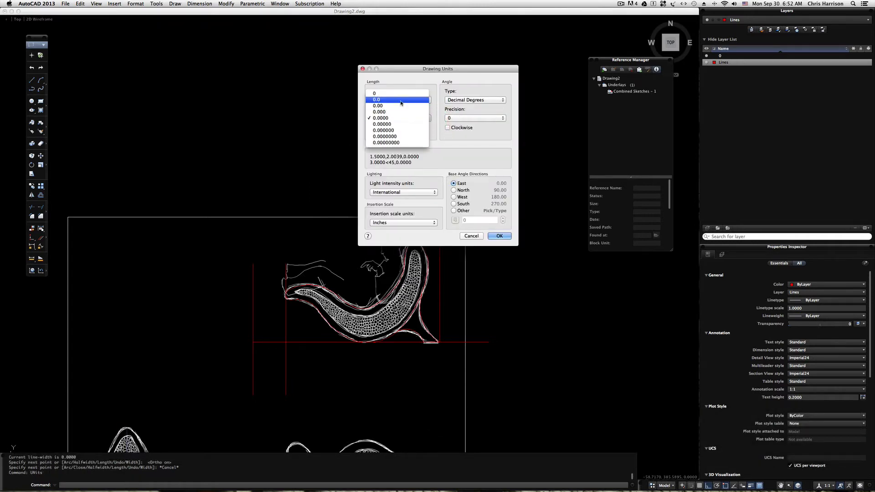
click(401, 101)
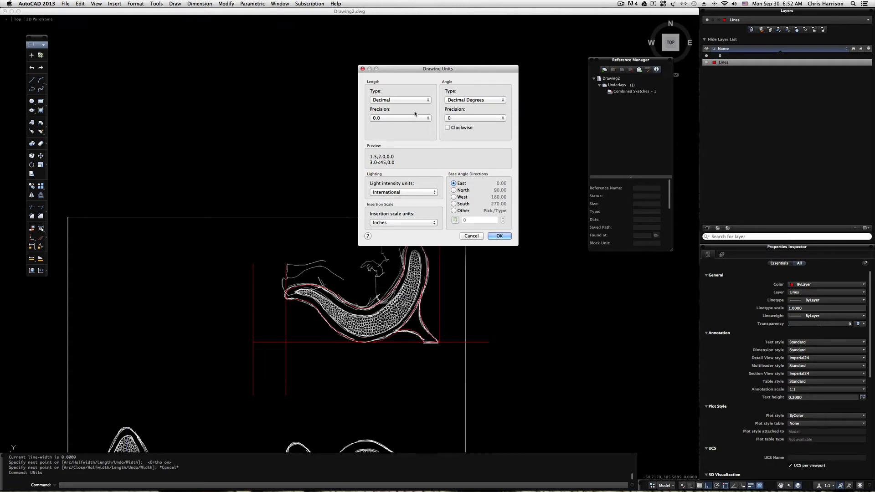
click(505, 237)
Select the whole traced drawing together with the sketch underlay for scaling, using 0 as the base point.
scroll(357, 210, up, 2)
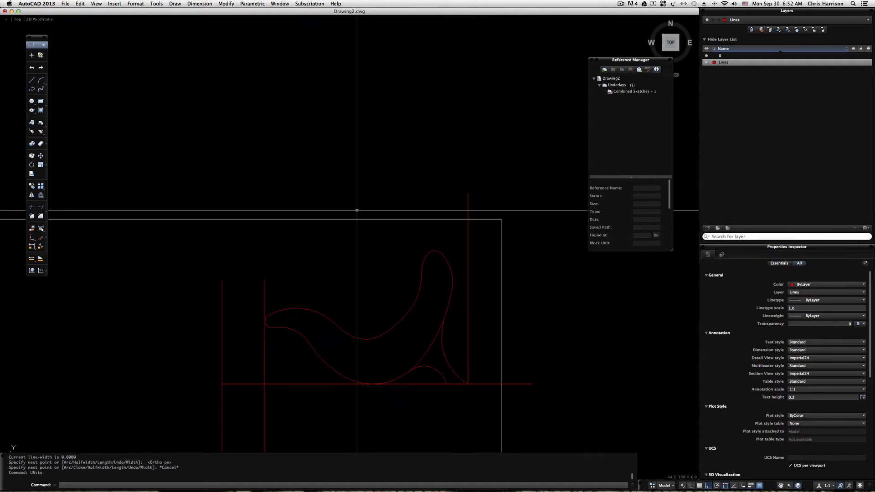
scroll(357, 210, down, 2)
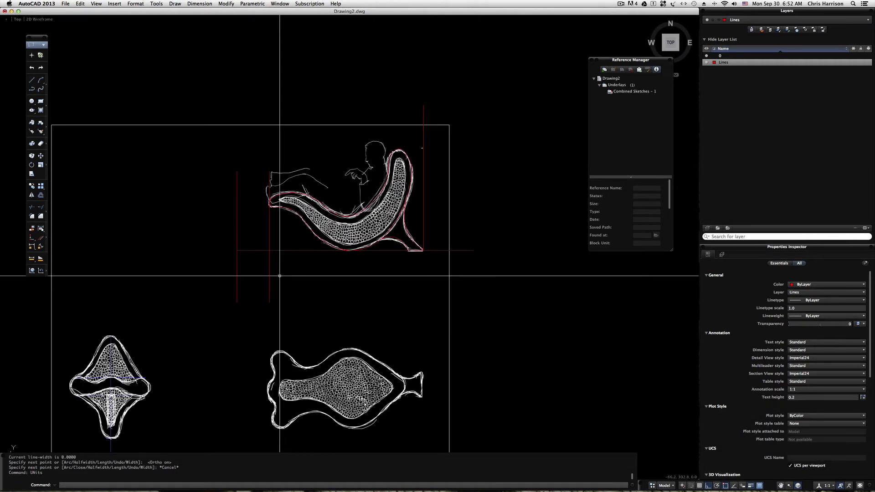
scroll(280, 275, down, 2)
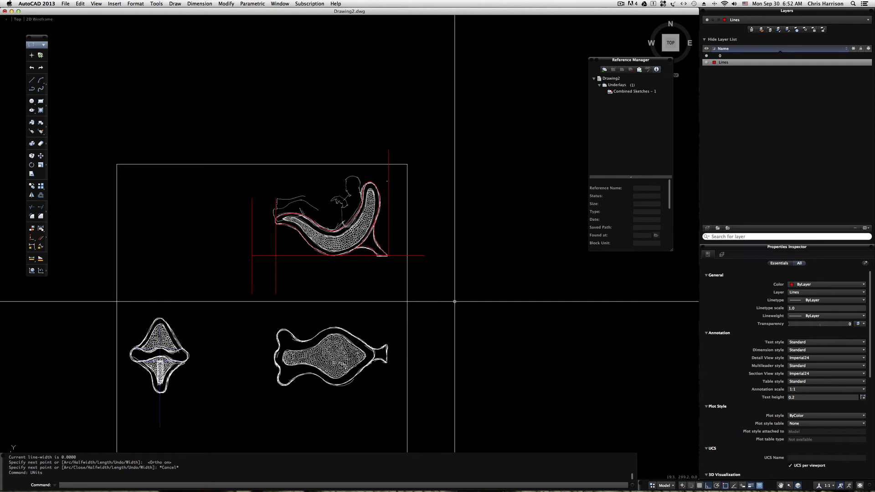
text(sc)
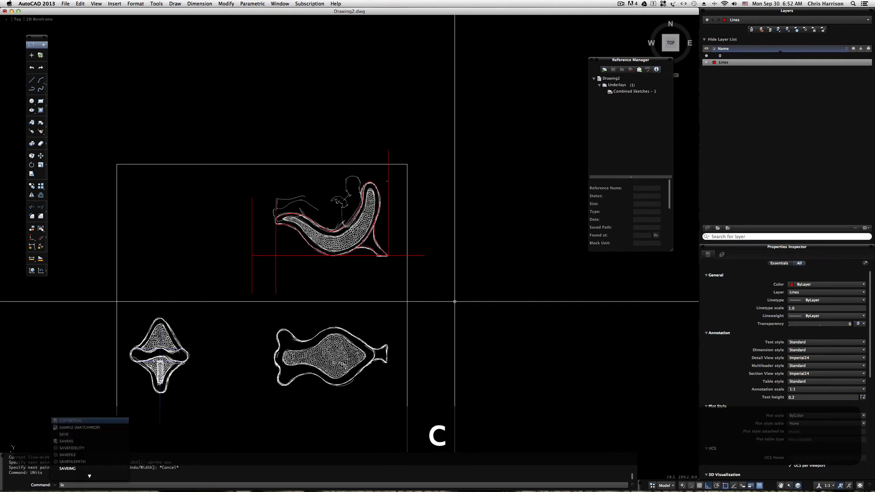
key(space)
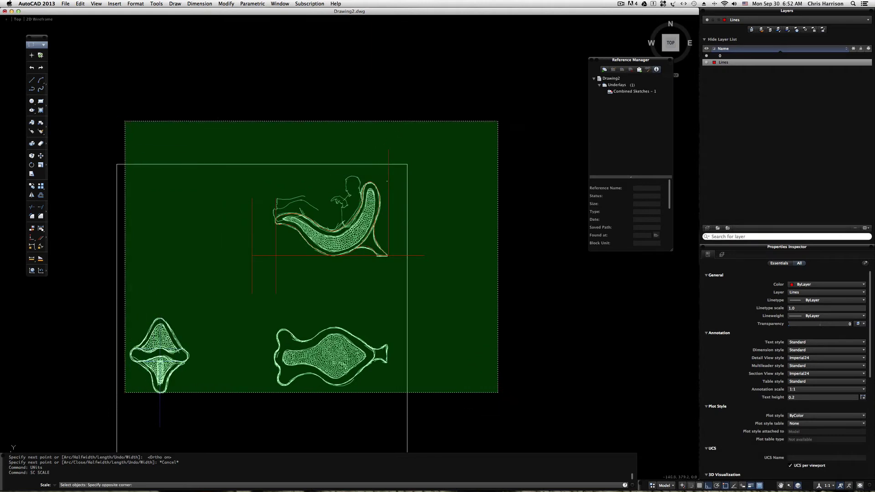
click(107, 113)
key(Return)
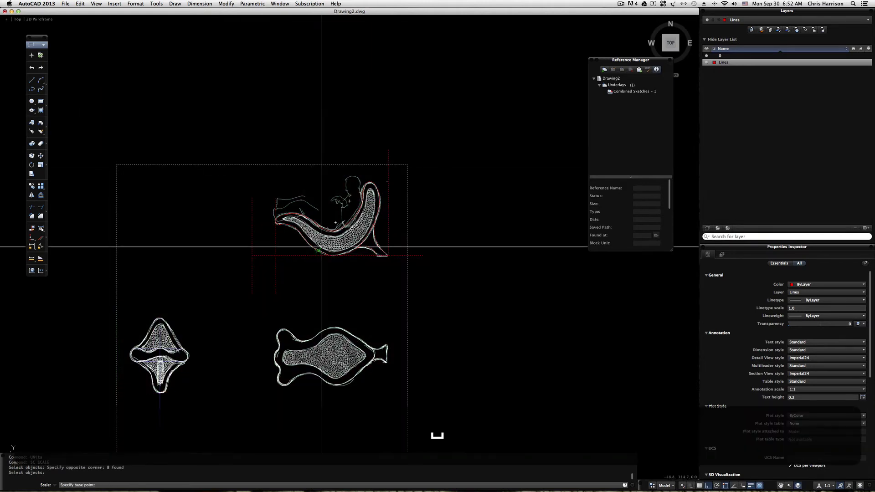
text(0)
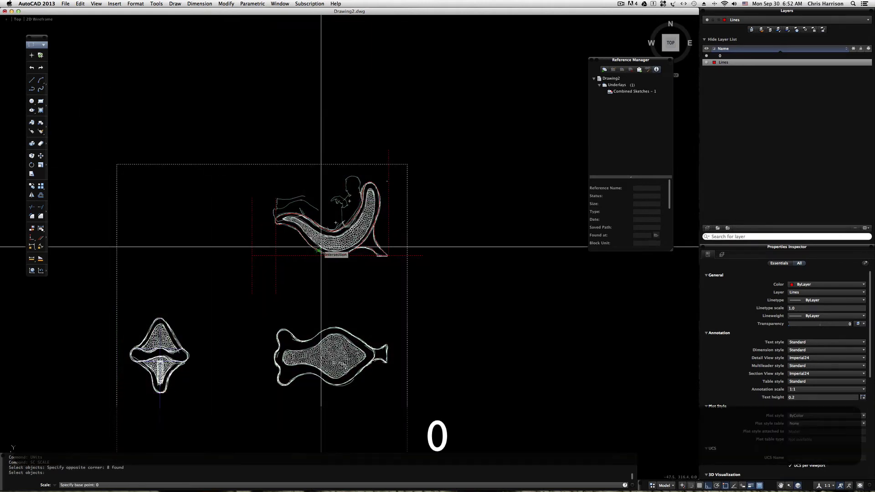
key(Return)
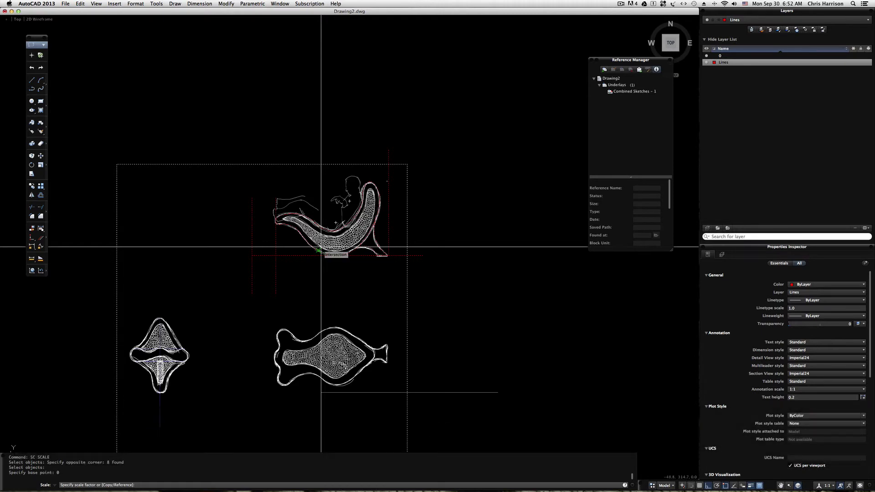
Scale the selection by reference, from the rear leg's outer end along the baseline to the seat-tip guide, with a new length of 7.
text(r)
key(Return)
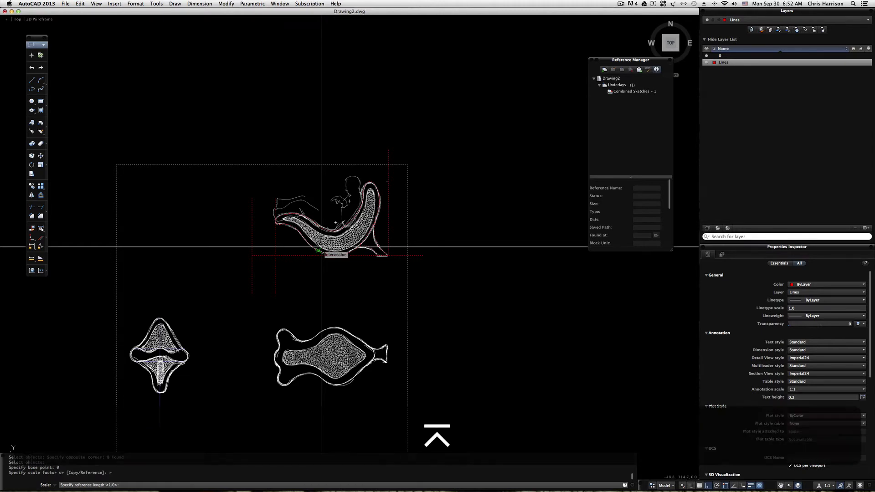
scroll(321, 247, up, 6)
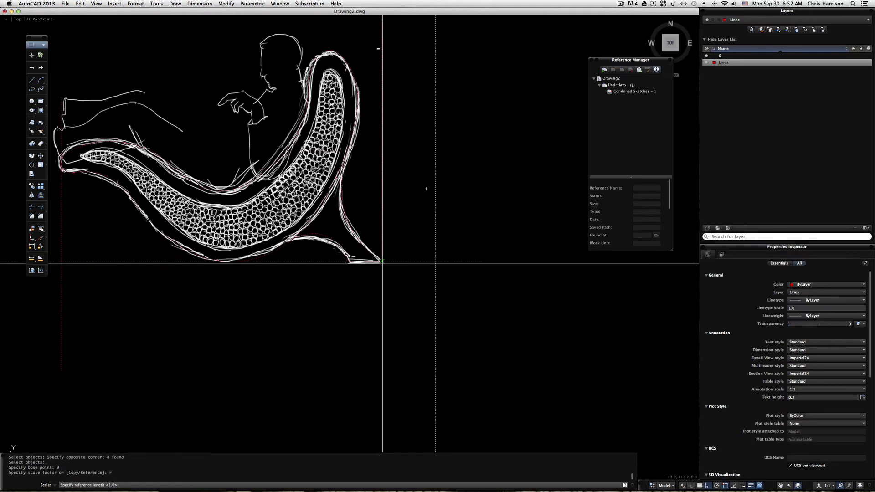
click(382, 263)
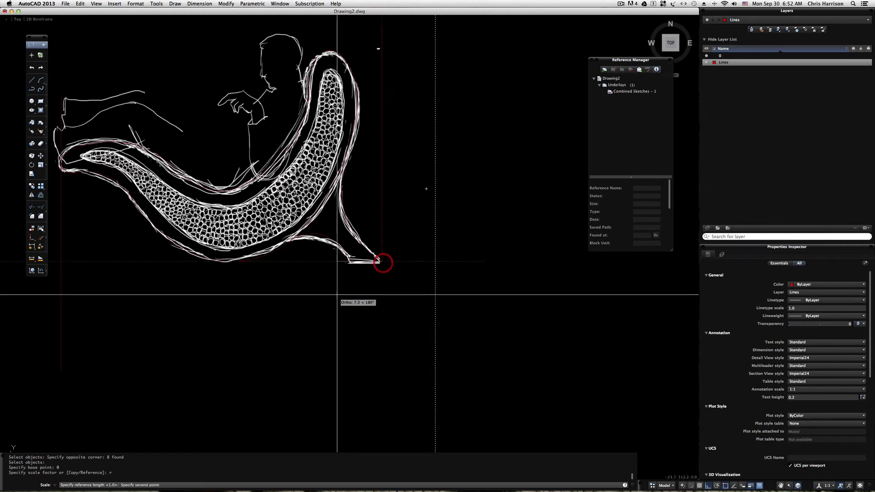
click(61, 261)
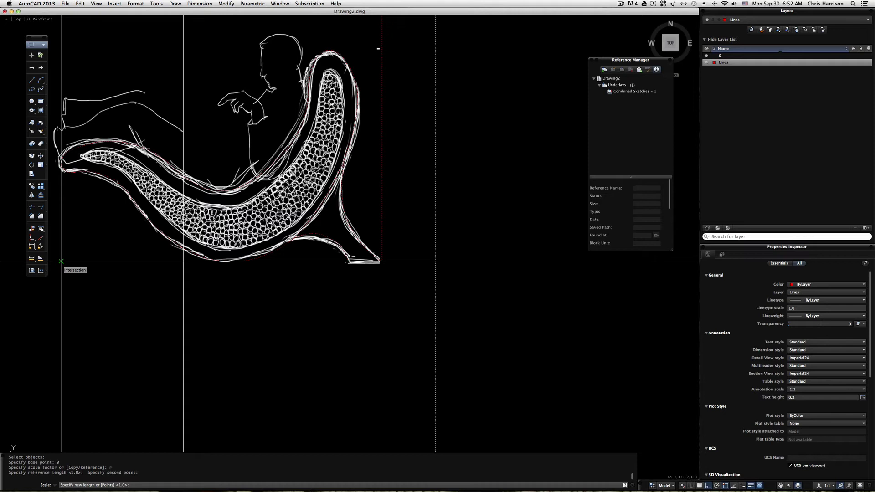
text(7)
key(Return)
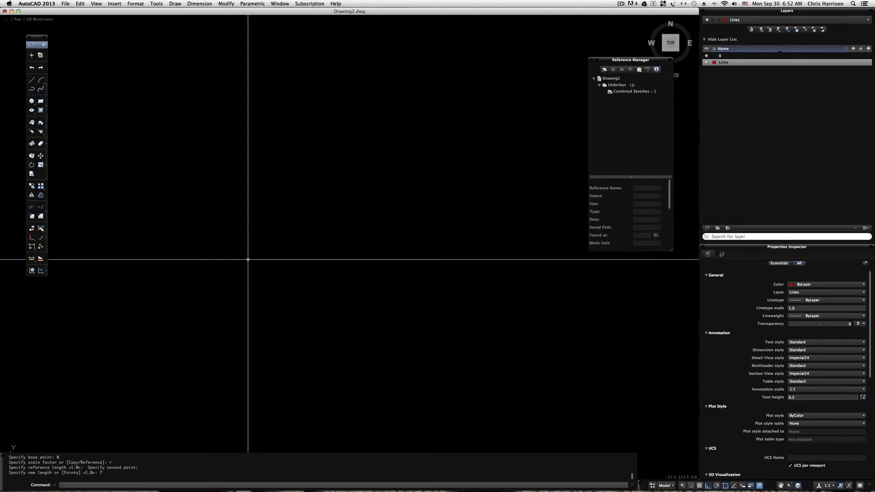
text(z)
key(space)
text(e)
key(space)
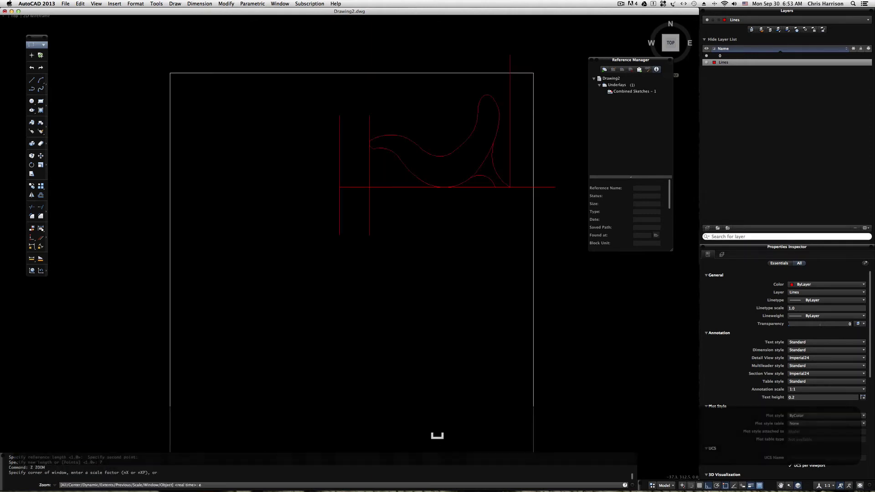
Turn off layer 0 to hide the sketch underlay and leave only the red profile lines.
scroll(248, 260, up, 5)
scroll(248, 259, right, 5)
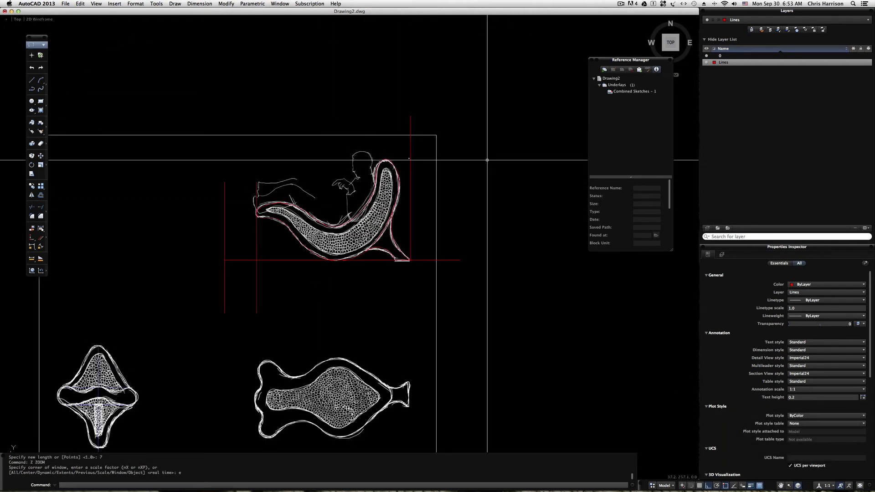
click(708, 56)
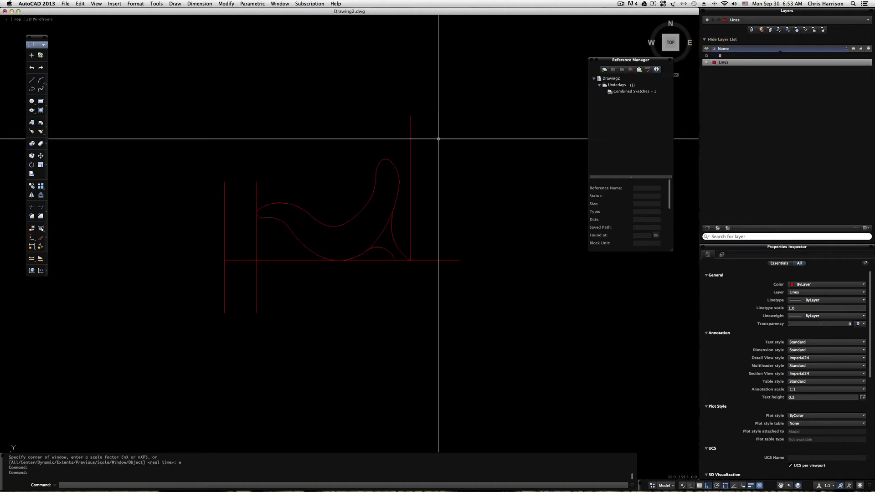
scroll(368, 163, up, 3)
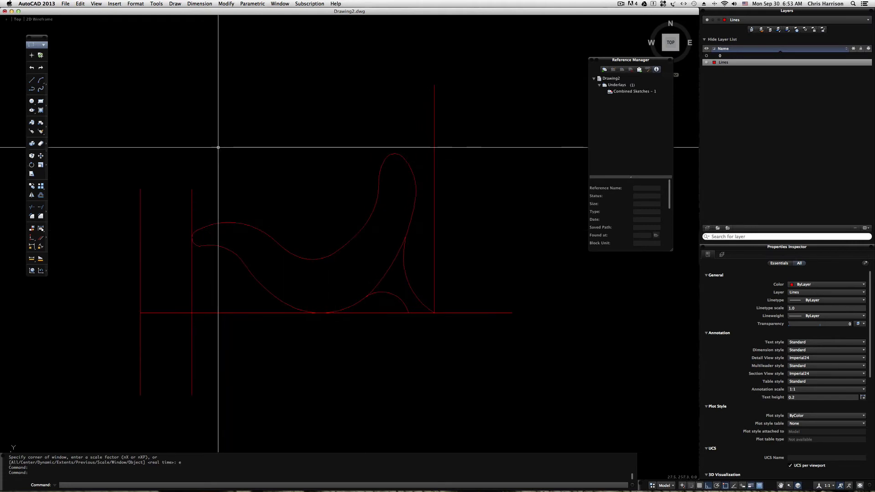
click(198, 4)
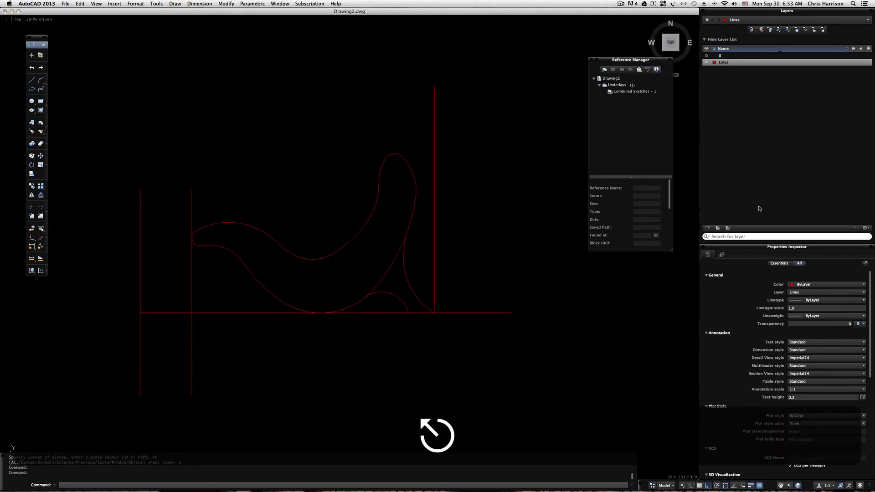
Create a new layer named Dimensions.
click(708, 228)
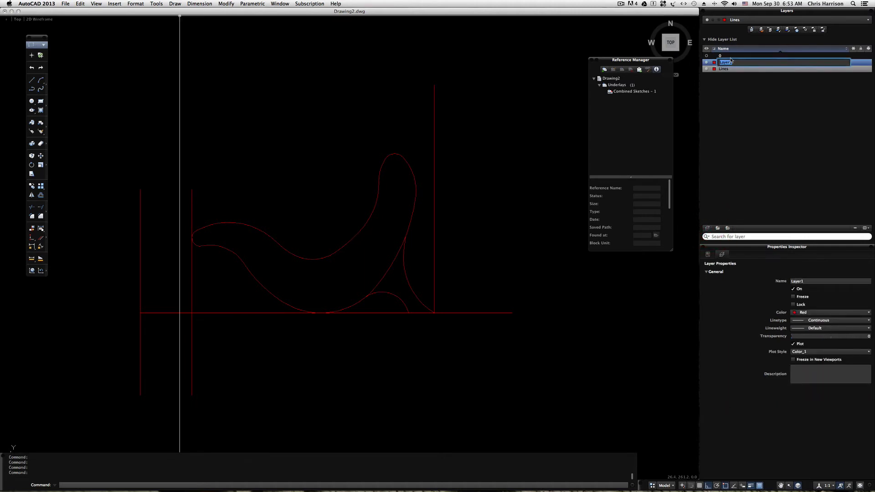
text(Dimensiosn)
key(BackSpace)
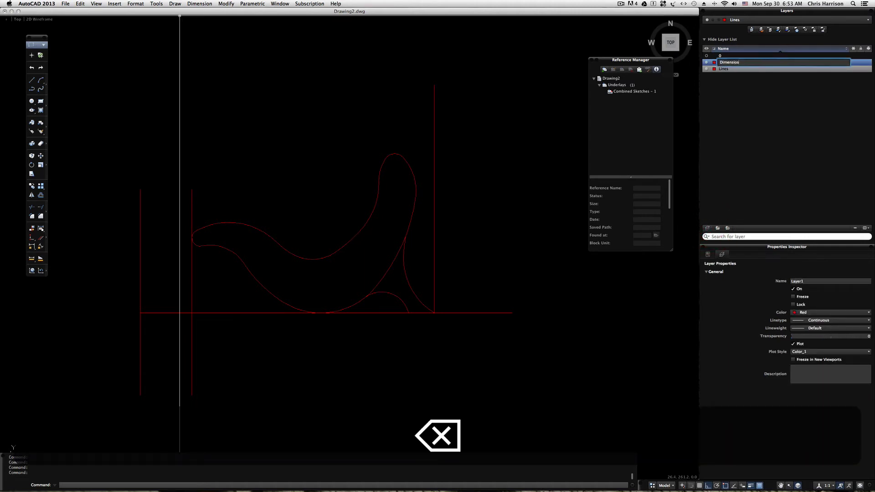
key(BackSpace)
key(BackSpace)
text(ns)
key(Return)
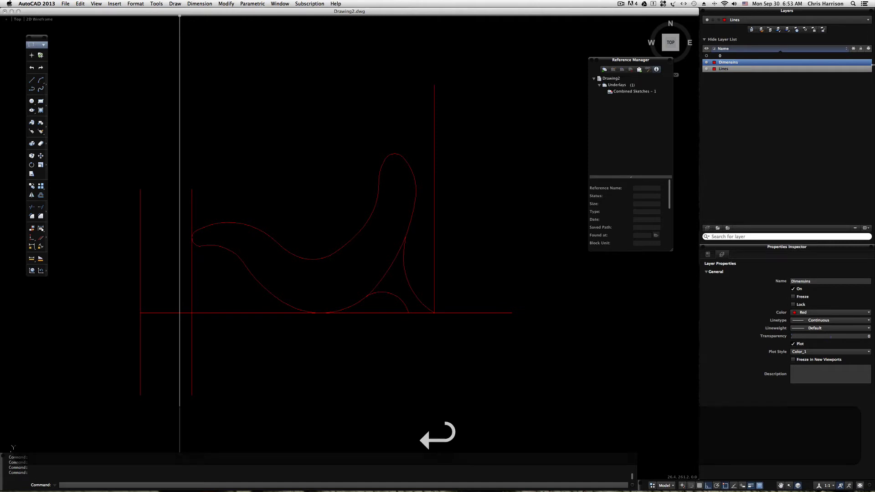
double_click(734, 64)
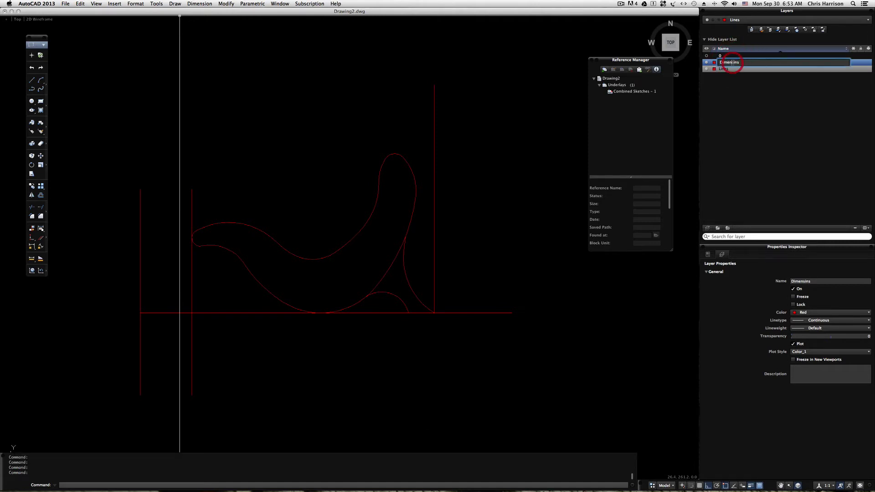
key(super+a)
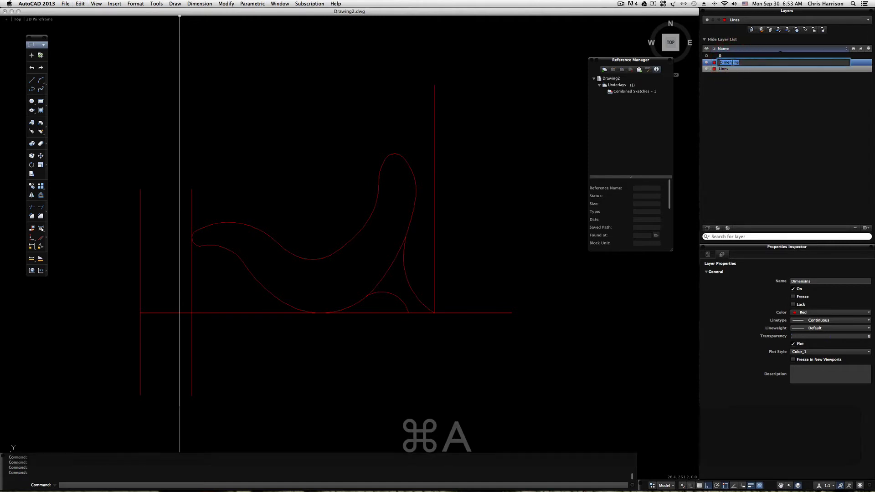
text(Dimensions)
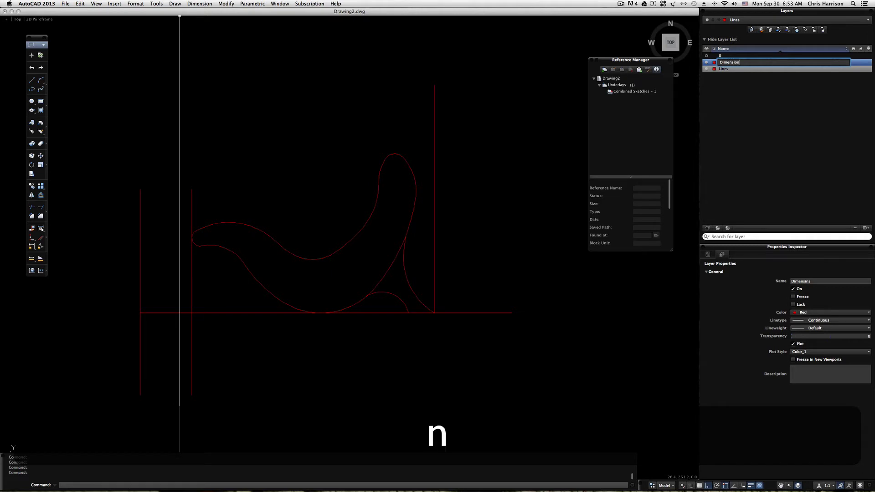
key(Return)
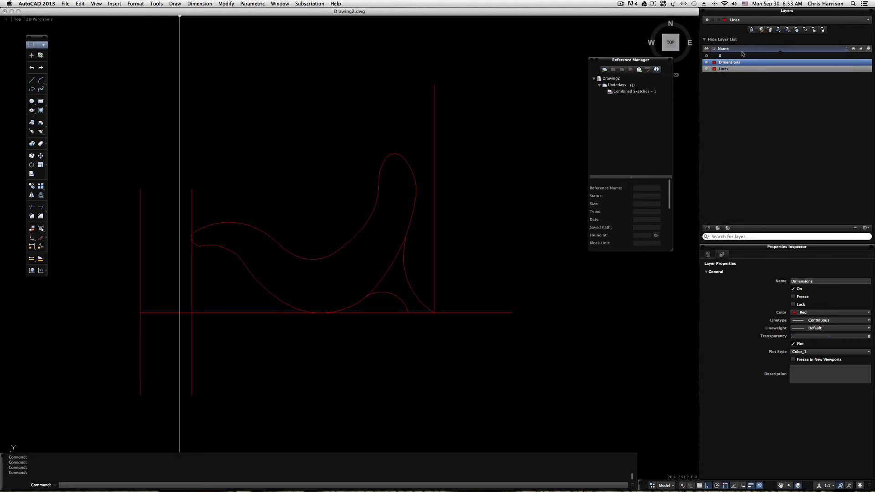
Set the Dimensions layer's color to cyan and make it the current layer.
click(715, 62)
click(719, 90)
double_click(731, 65)
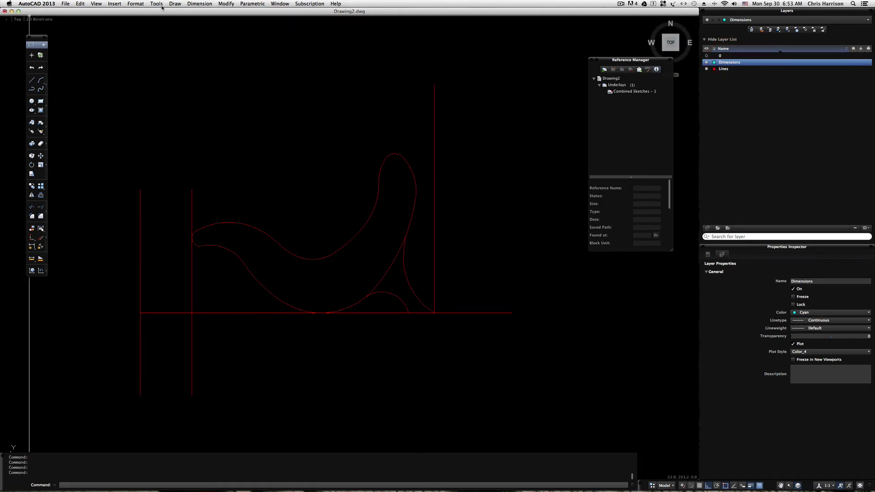
click(199, 3)
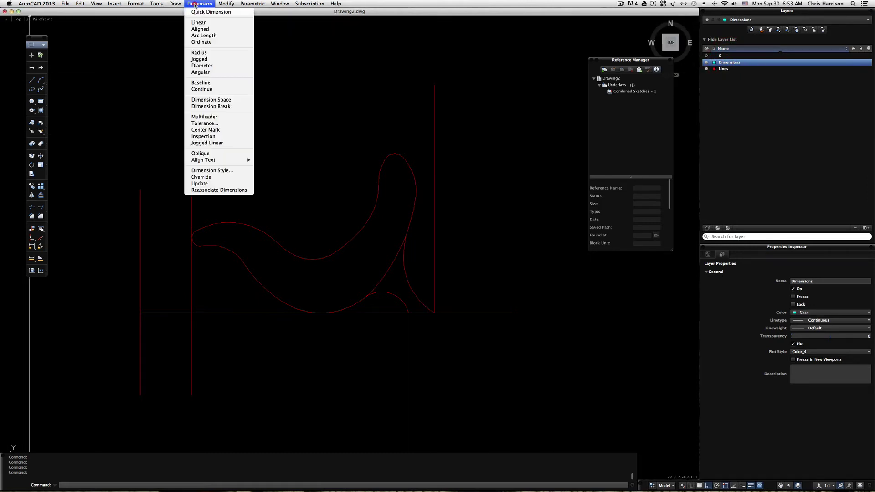
click(200, 29)
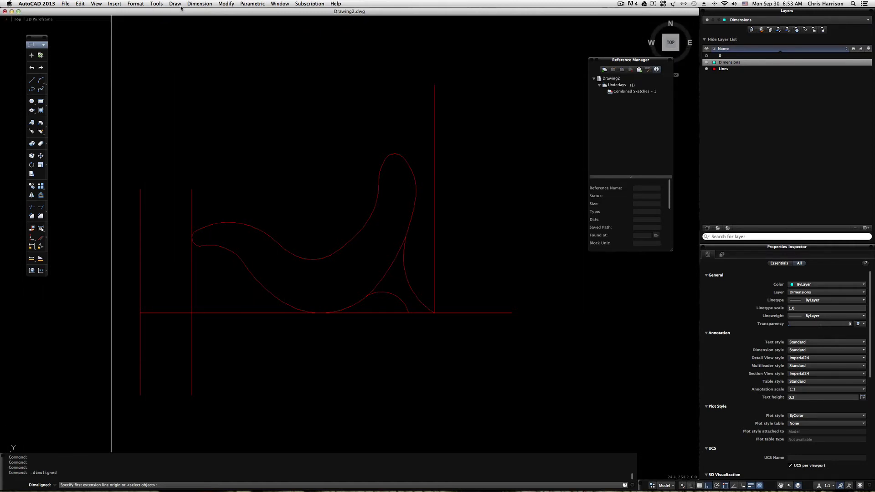
click(65, 4)
click(80, 4)
click(96, 4)
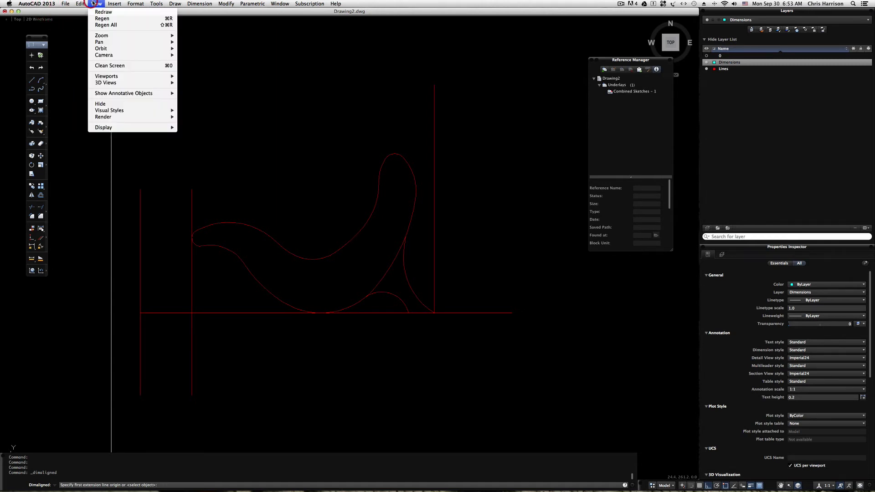
mouse_move(185, 3)
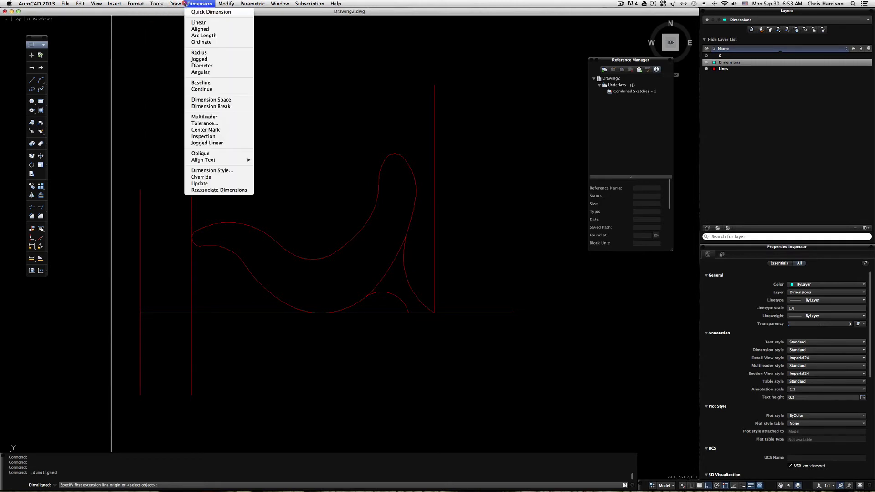
click(230, 3)
click(252, 4)
click(255, 4)
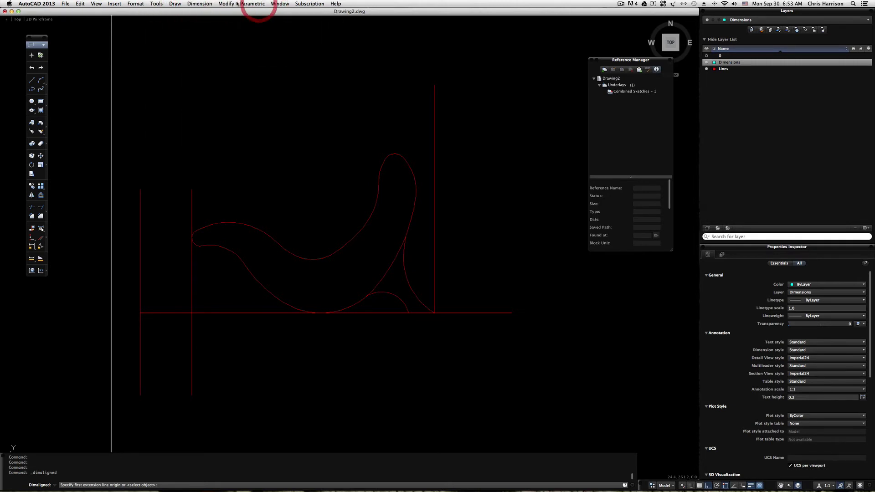
click(228, 4)
mouse_move(301, 4)
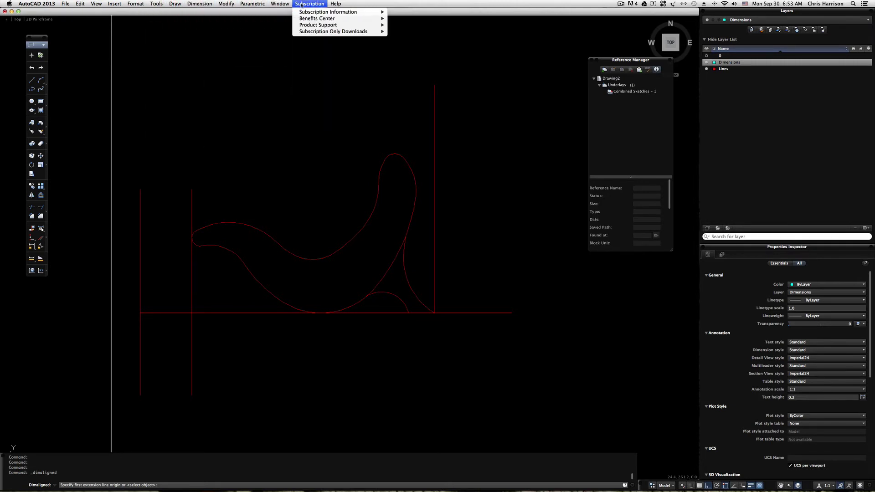
mouse_move(200, 4)
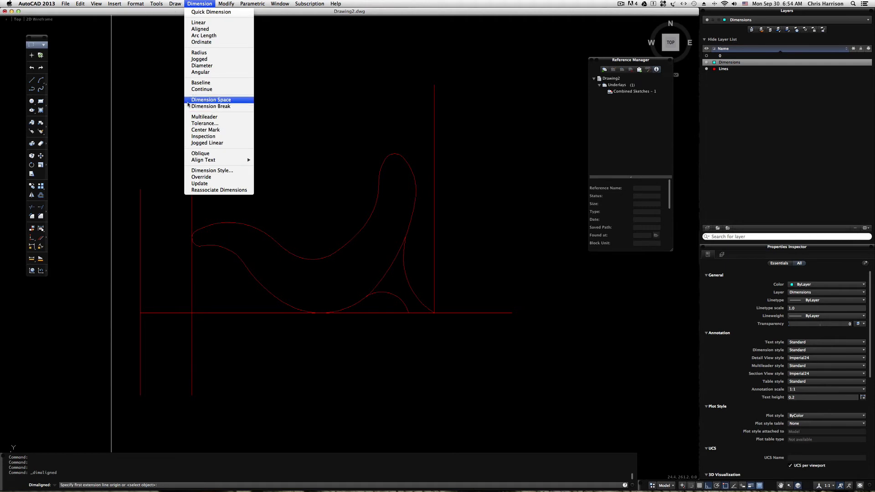
key(Escape)
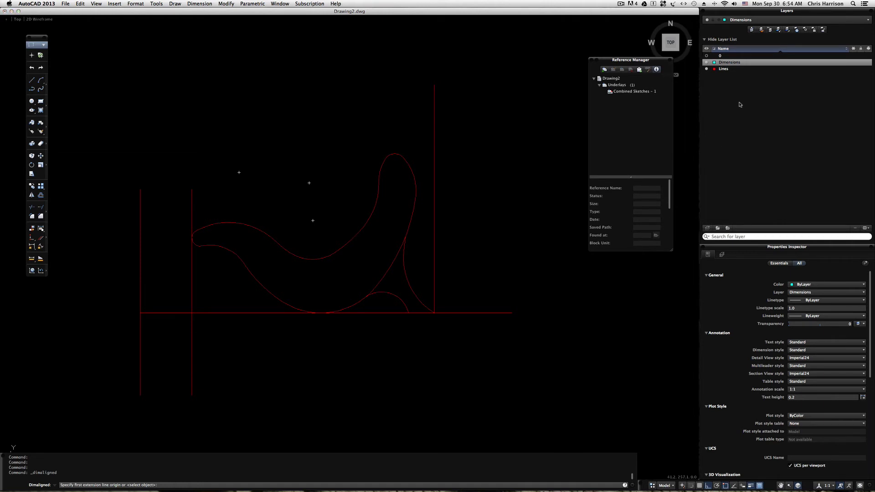
Add an aligned dimension below the baseline, from the vertical line at the profile's front tip to the vertical line at its rear foot.
click(200, 4)
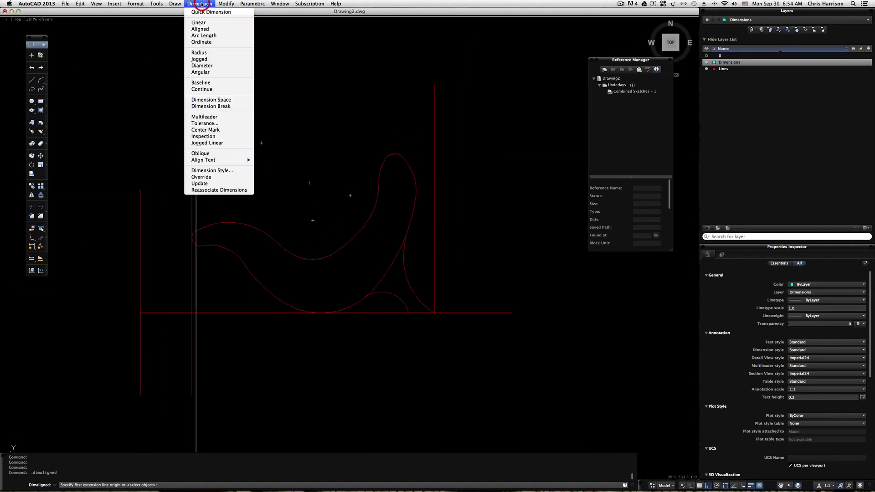
click(199, 30)
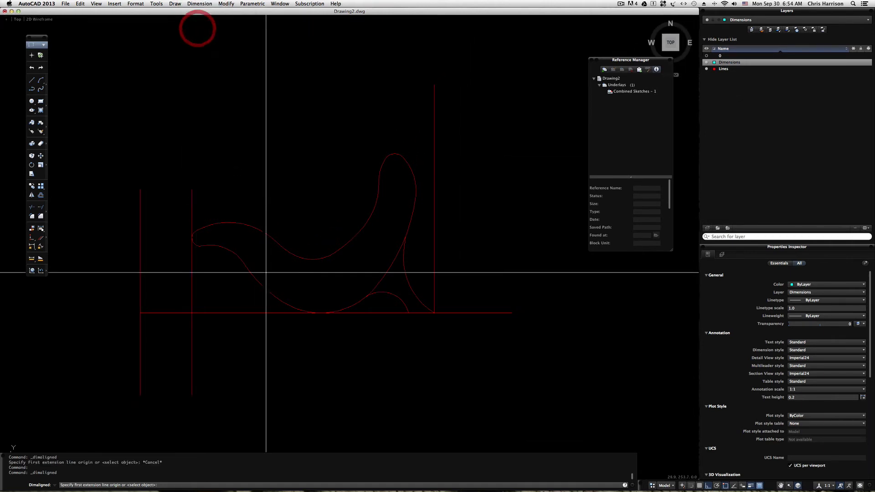
click(192, 313)
click(435, 313)
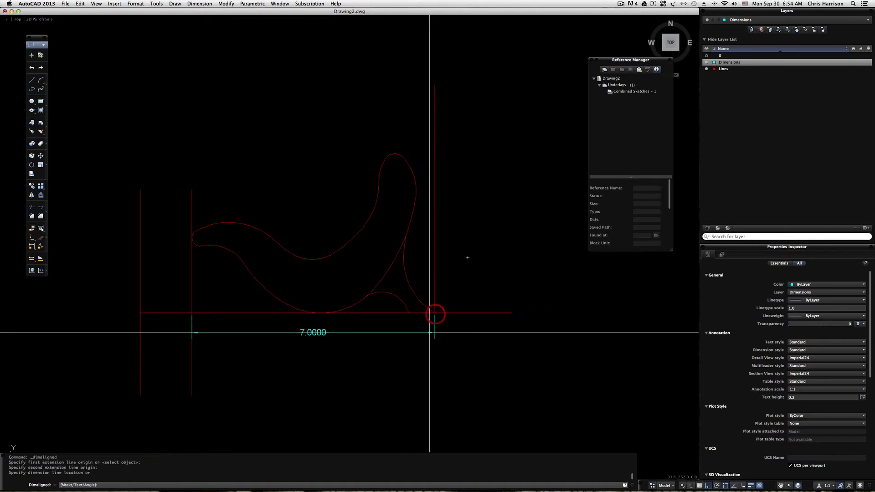
click(429, 348)
click(327, 368)
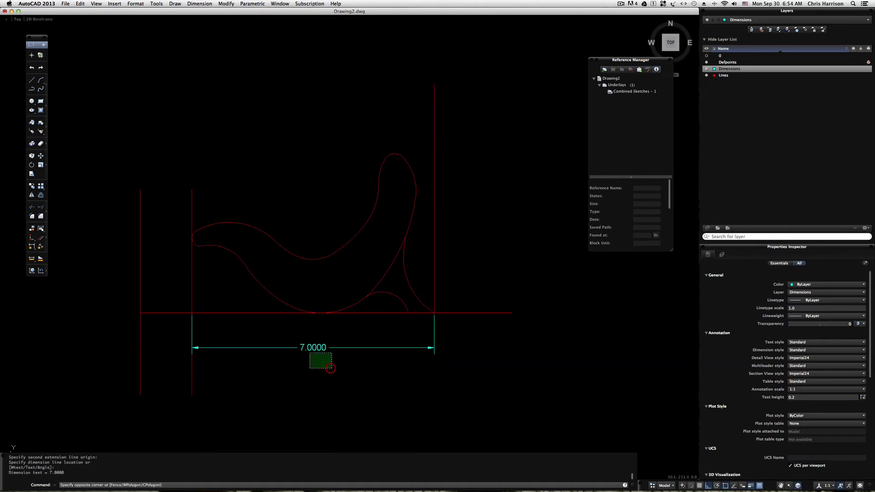
click(291, 339)
key(Escape)
scroll(313, 330, down, 2)
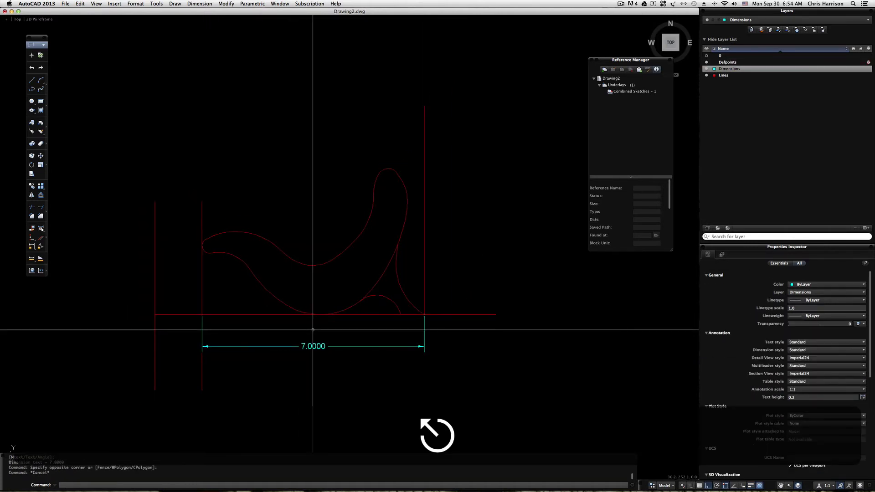
click(420, 357)
click(285, 339)
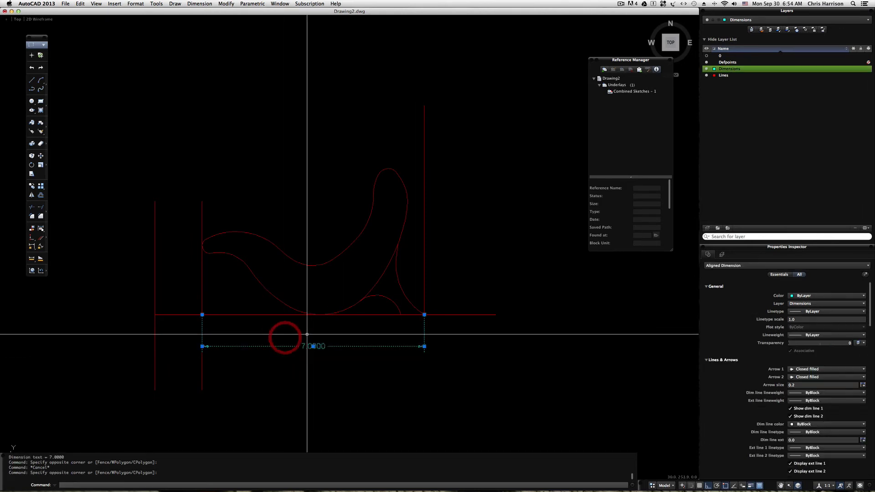
key(super+z)
Check the length type and precision in the drawing units settings, keeping them as they are.
text(uni)
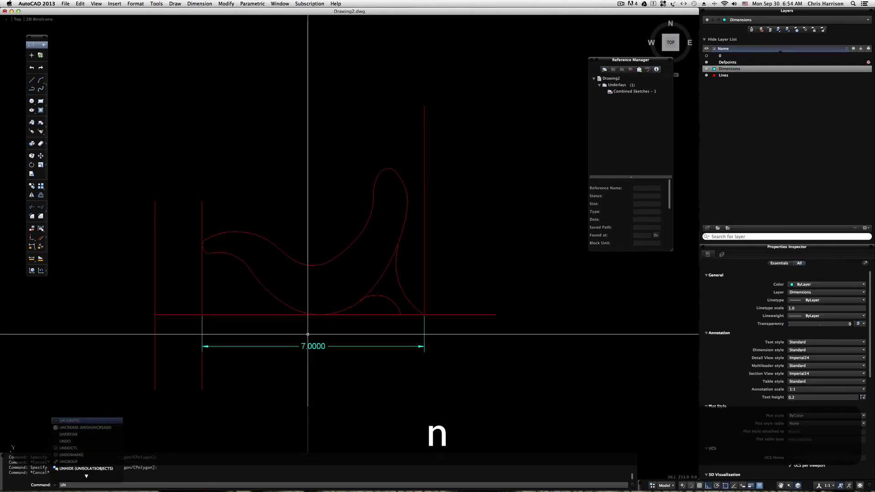
text(ts)
key(Return)
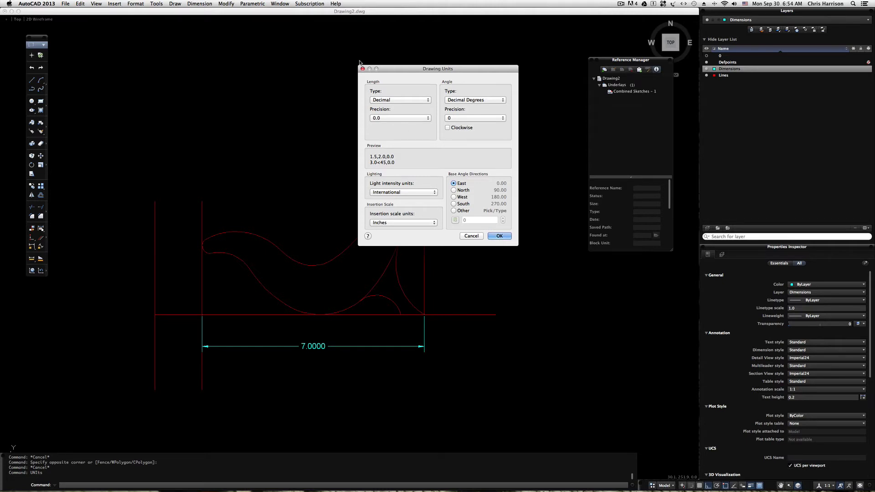
key(Return)
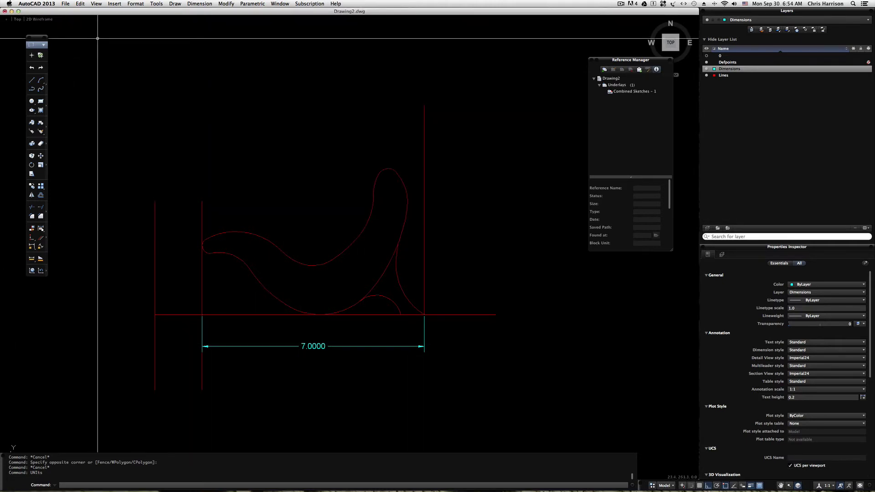
Modify the Standard dimension style to use Architectural tick for the first and second arrowheads.
text(d)
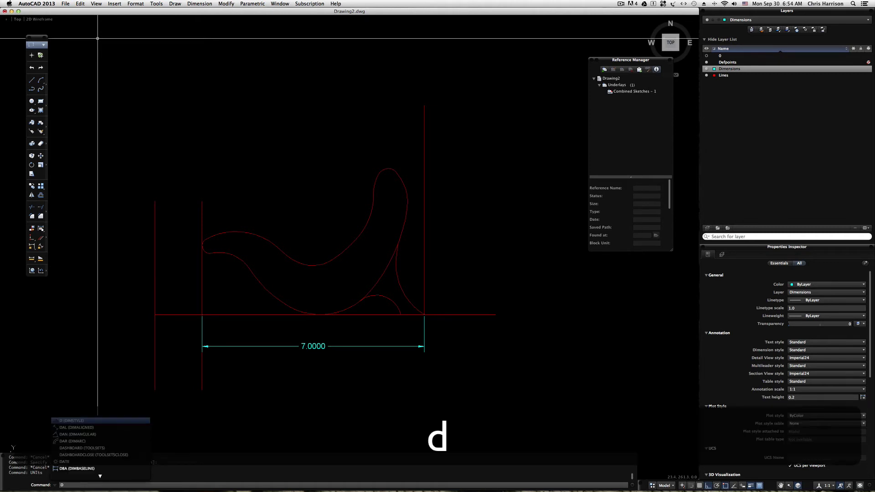
text(imstyle)
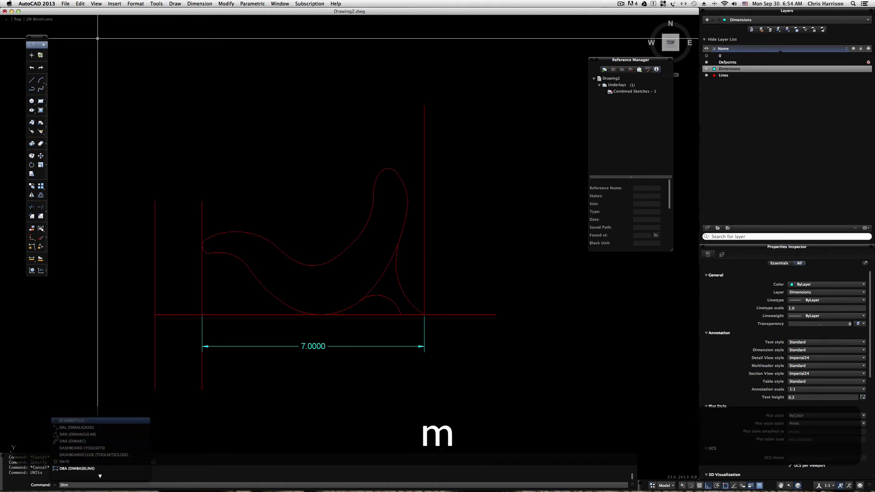
key(Return)
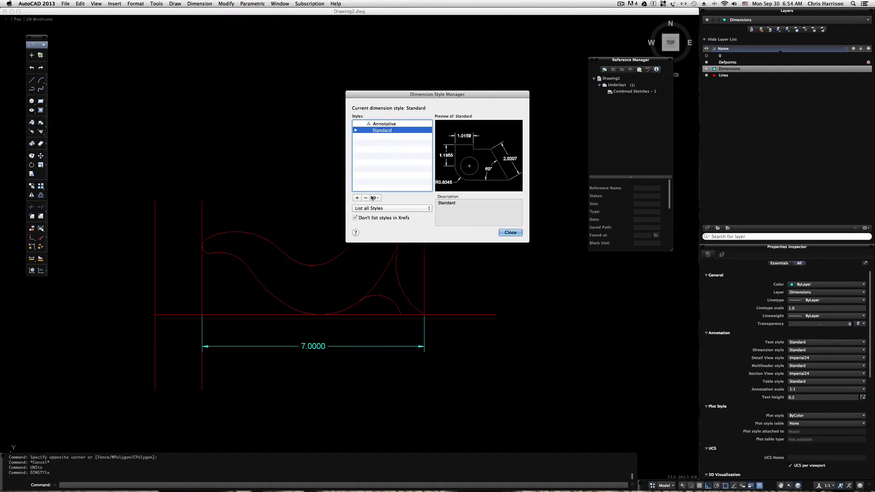
click(373, 197)
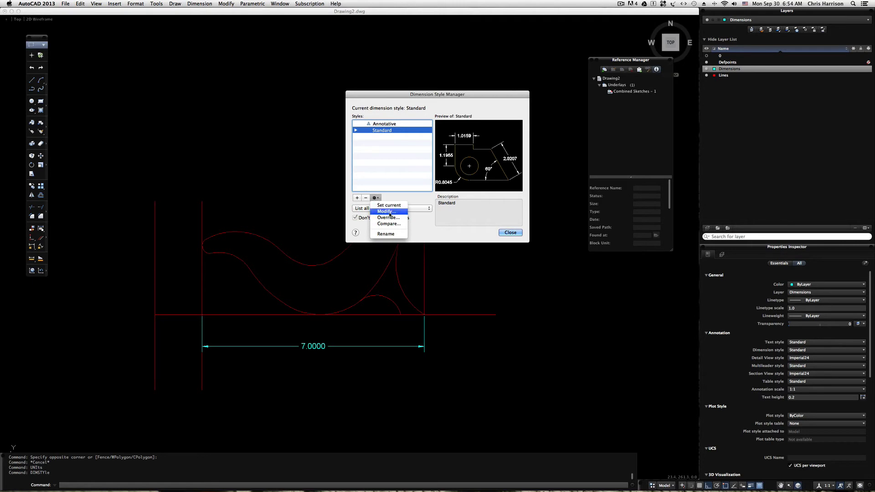
click(390, 213)
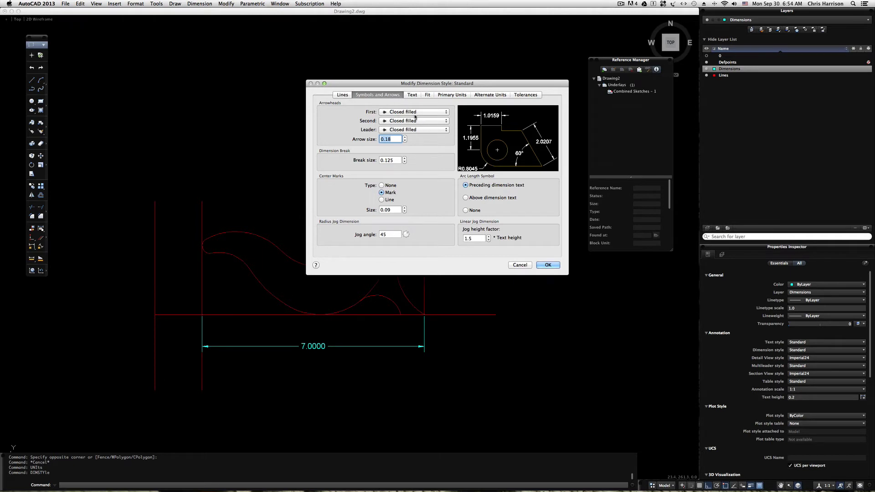
click(446, 112)
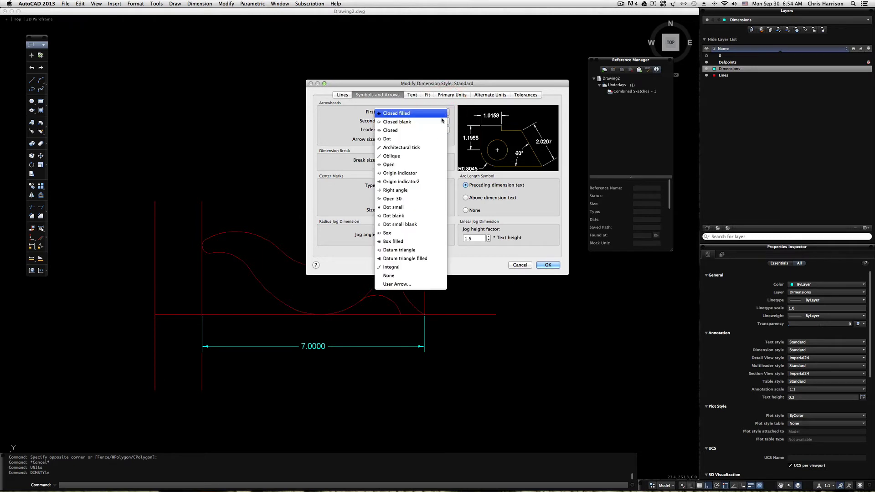
click(437, 148)
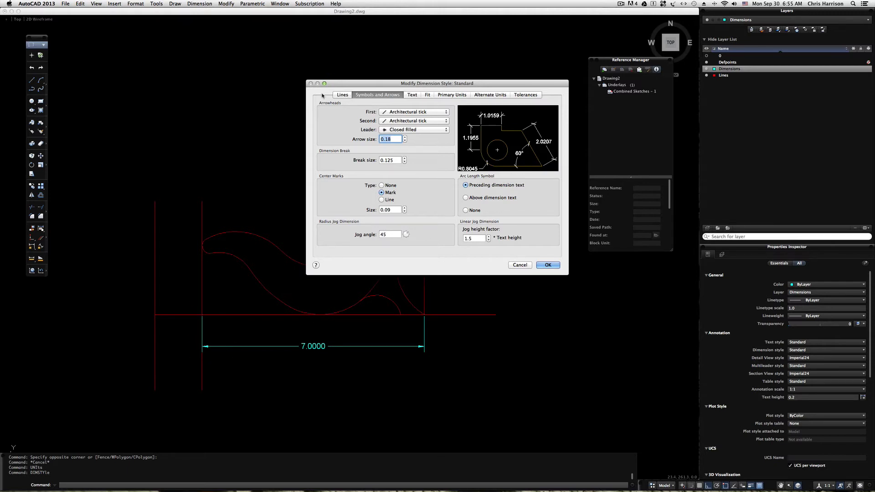
Set the Standard style's primary units to Engineering with 0'-0.0" precision and scale factor 12, and apply the changes.
click(344, 95)
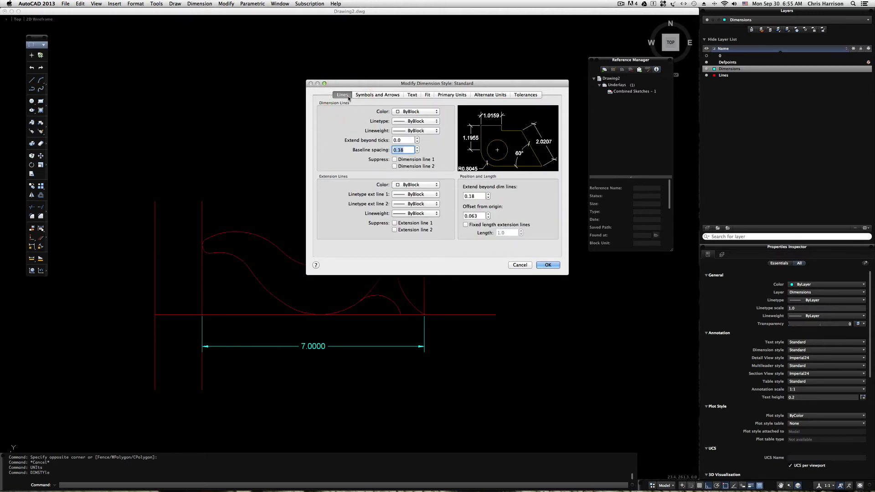
click(414, 96)
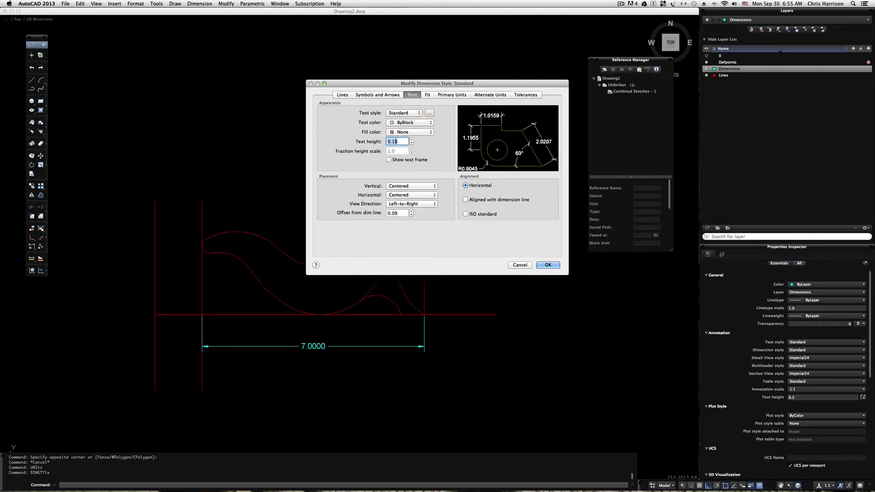
click(450, 95)
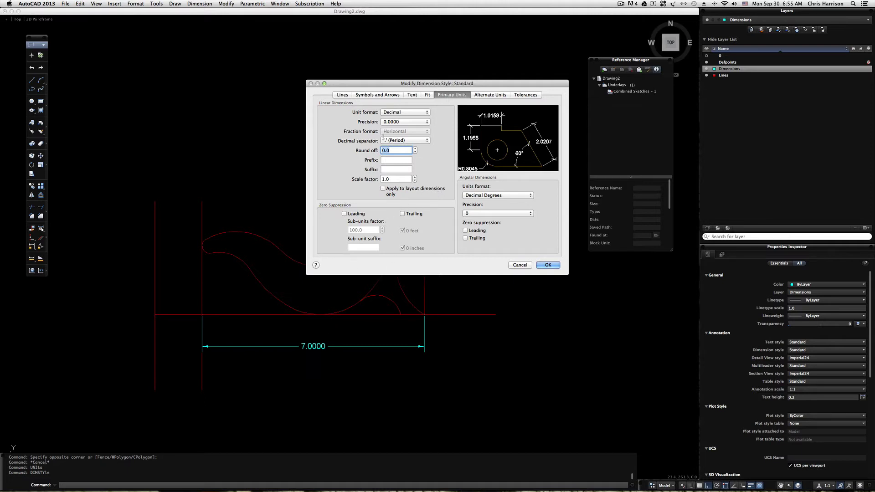
click(422, 112)
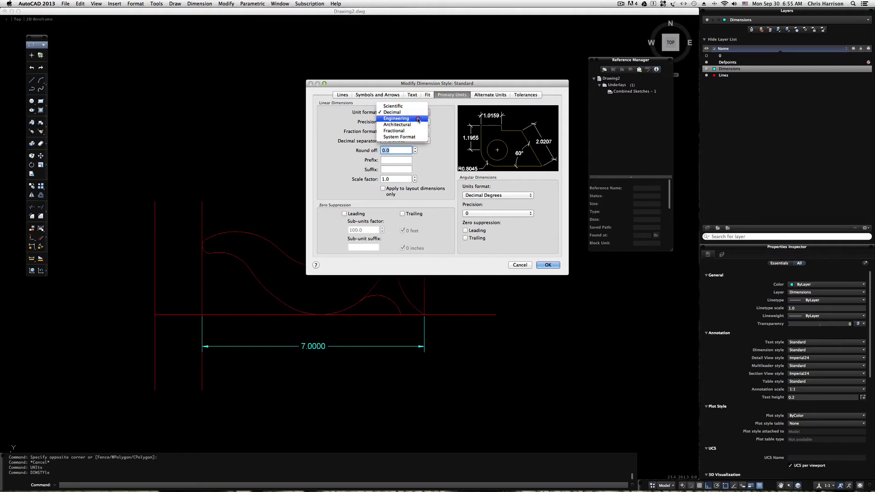
click(418, 120)
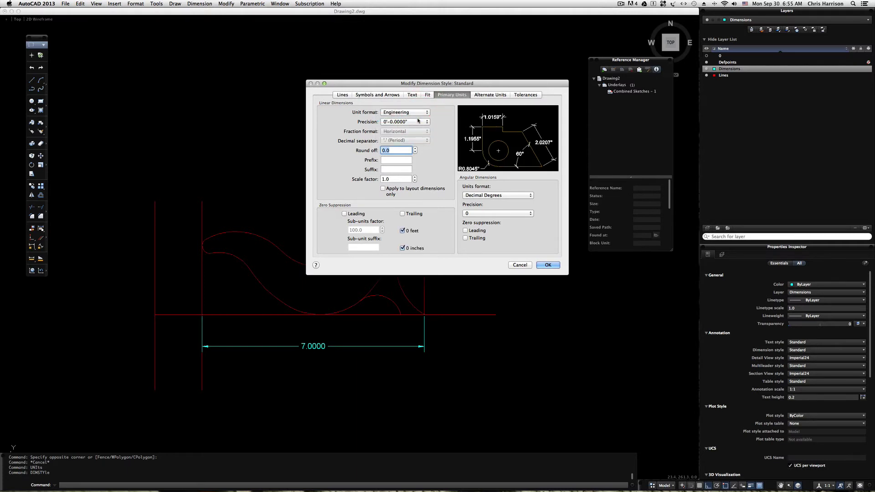
click(398, 180)
text(12)
click(425, 122)
click(409, 104)
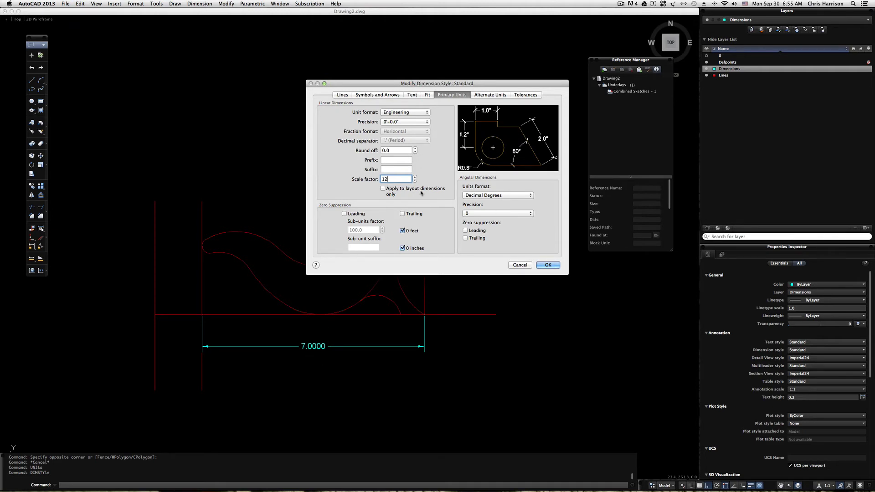
click(548, 265)
click(511, 234)
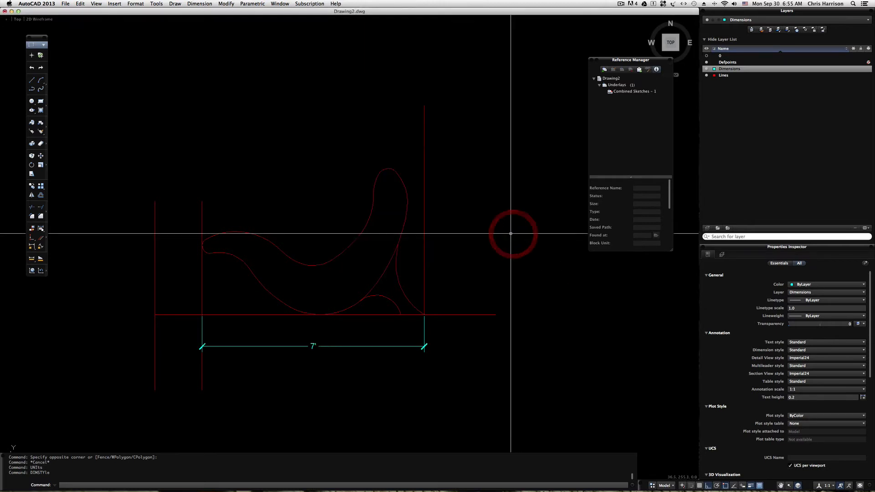
scroll(345, 355, down, 1)
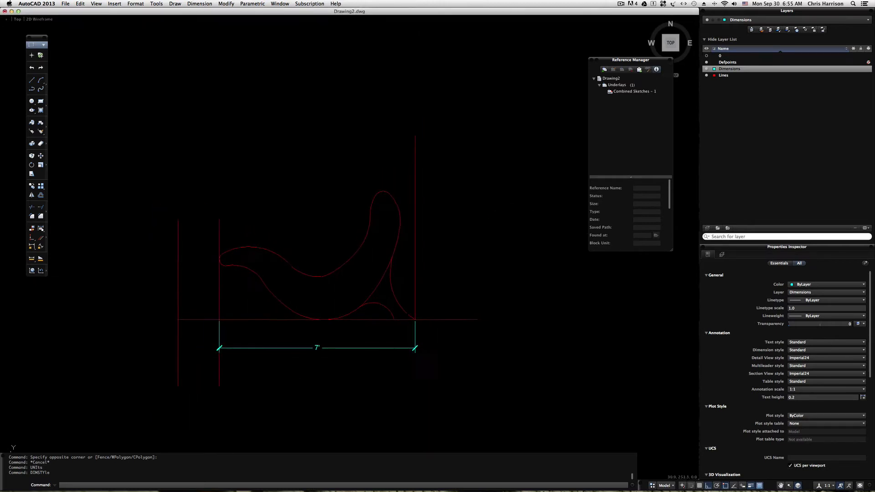
scroll(342, 245, down, 2)
scroll(347, 247, up, 1)
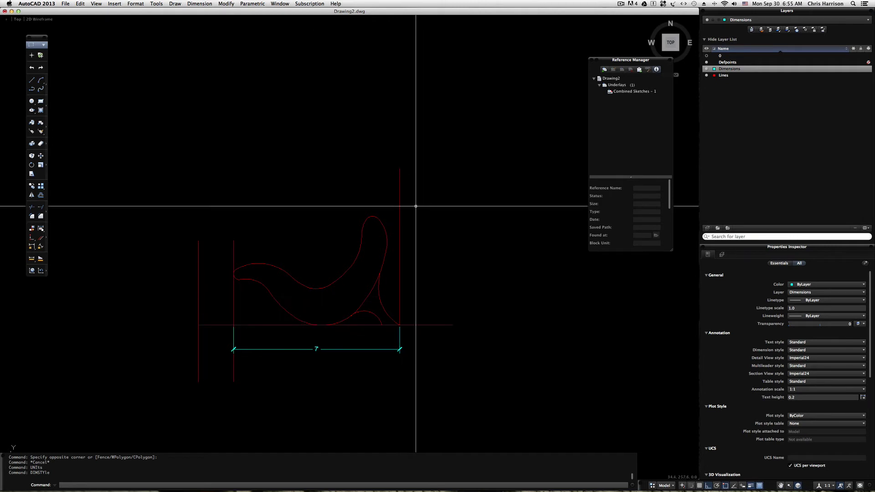
scroll(328, 252, down, 3)
scroll(319, 254, up, 5)
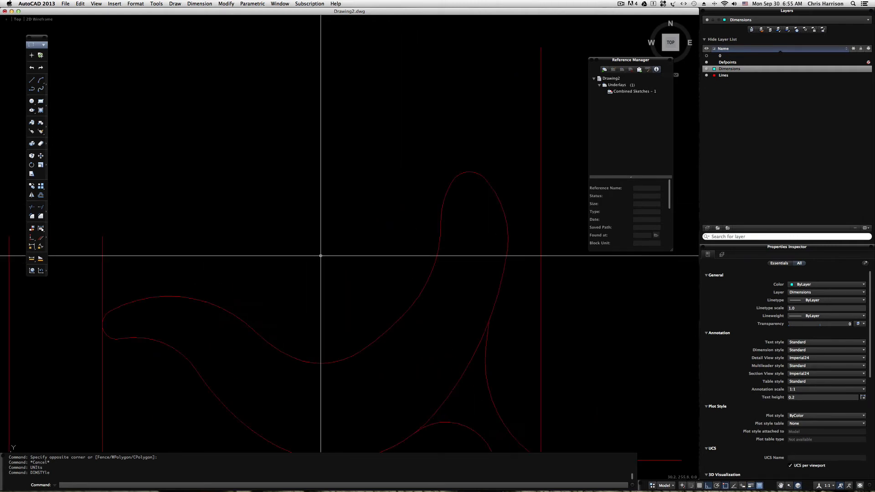
scroll(319, 260, down, 2)
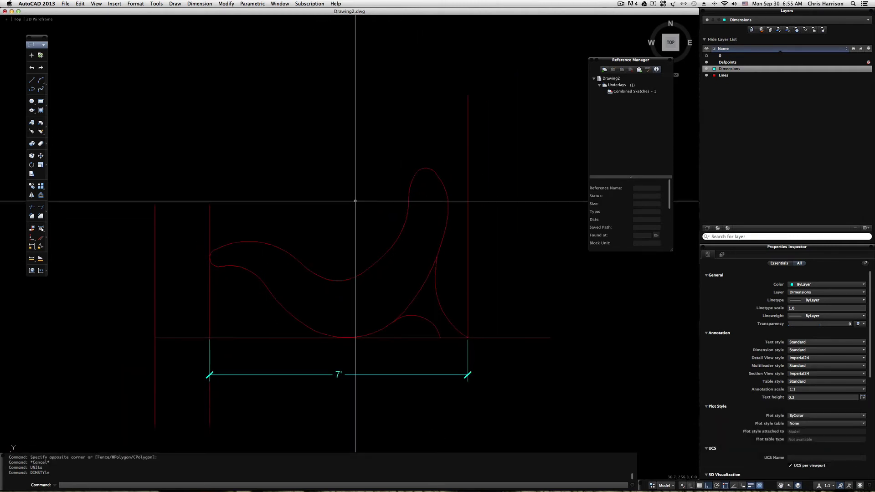
scroll(358, 199, down, 4)
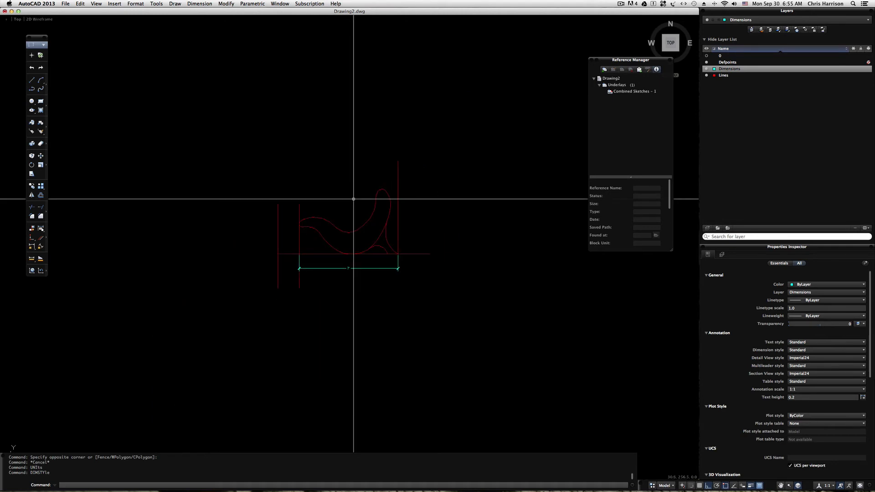
Offset the closed lounge chair outline inward by .2.
scroll(355, 219, up, 2)
click(358, 245)
scroll(358, 242, up, 1)
key(Escape)
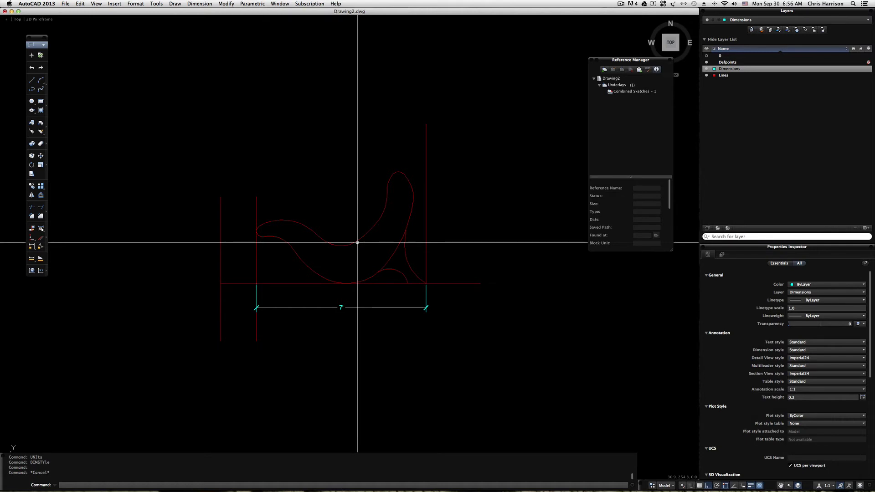
text(o)
key(Return)
text(.2)
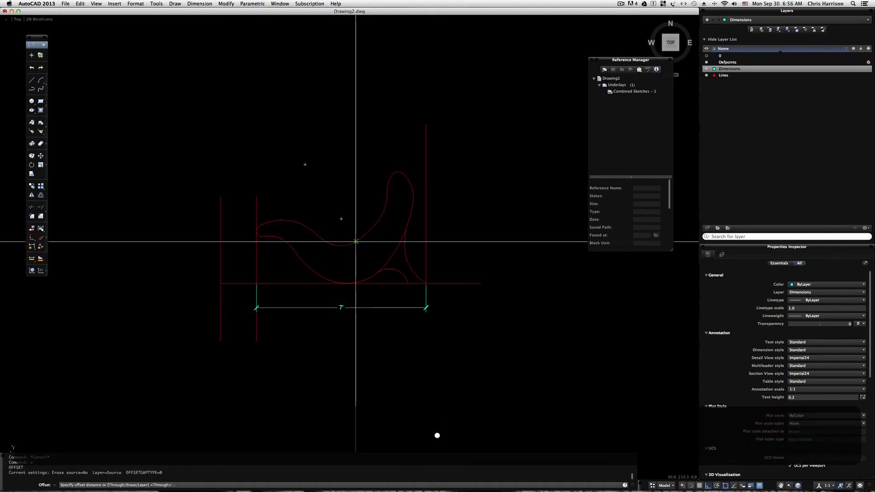
key(Return)
click(357, 242)
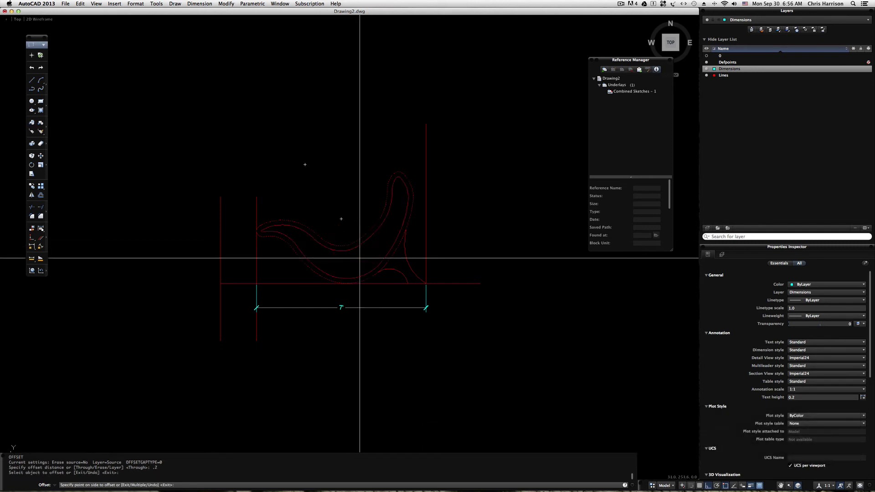
click(361, 259)
key(Escape)
Turn on layer 0 to show the sketch underlay behind the traced profile.
scroll(275, 232, up, 4)
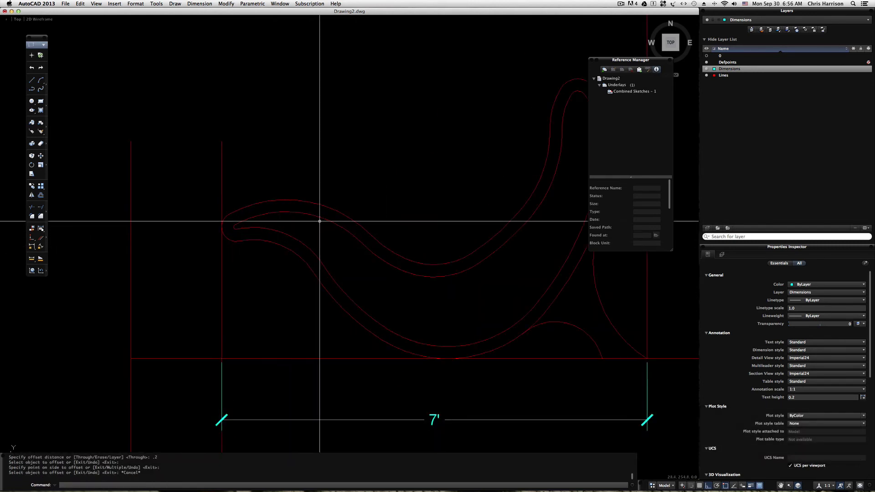
scroll(316, 221, down, 2)
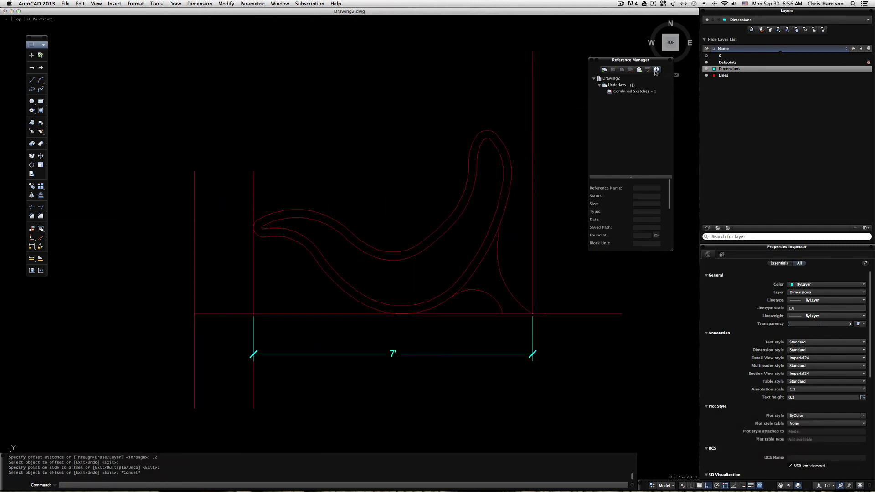
click(706, 55)
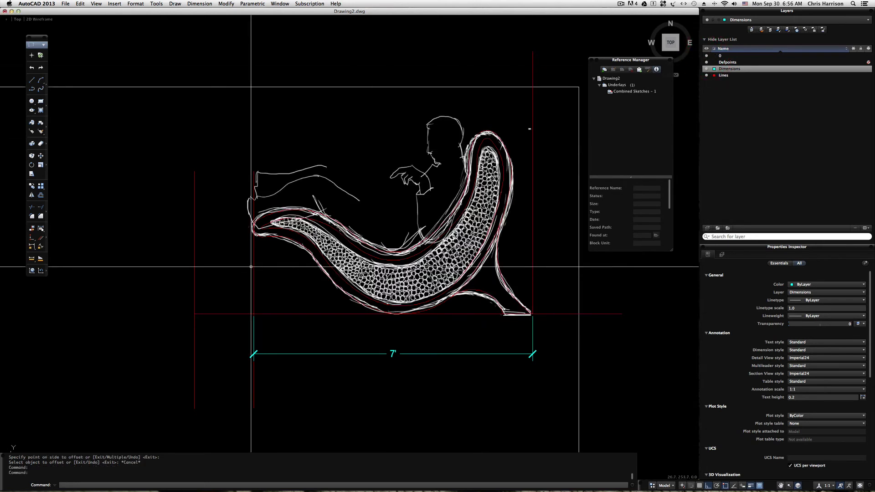
click(707, 56)
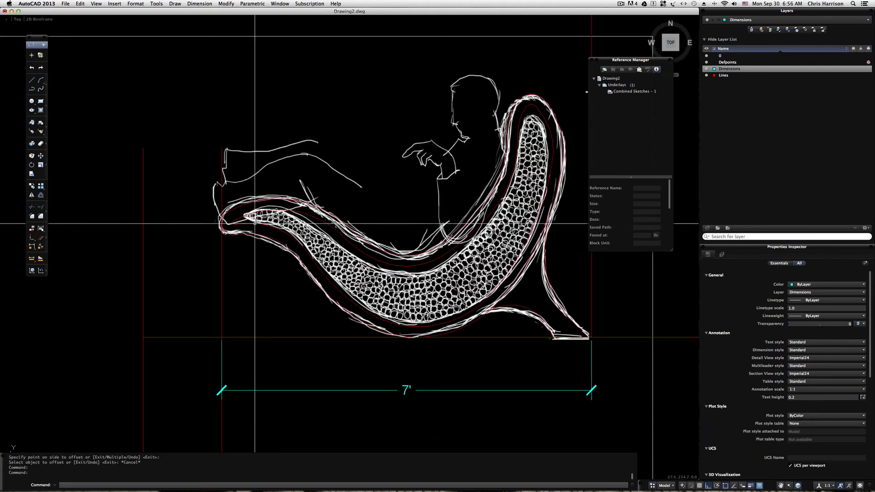
With ortho off, draw a polyline arc across the inner outline near its front tip, from its lower curve to its upper curve.
scroll(254, 211, up, 5)
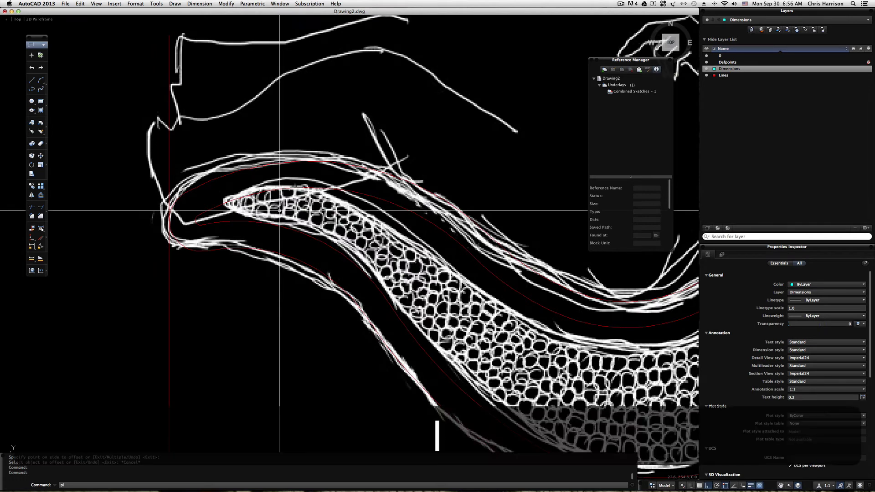
text(pl)
key(Return)
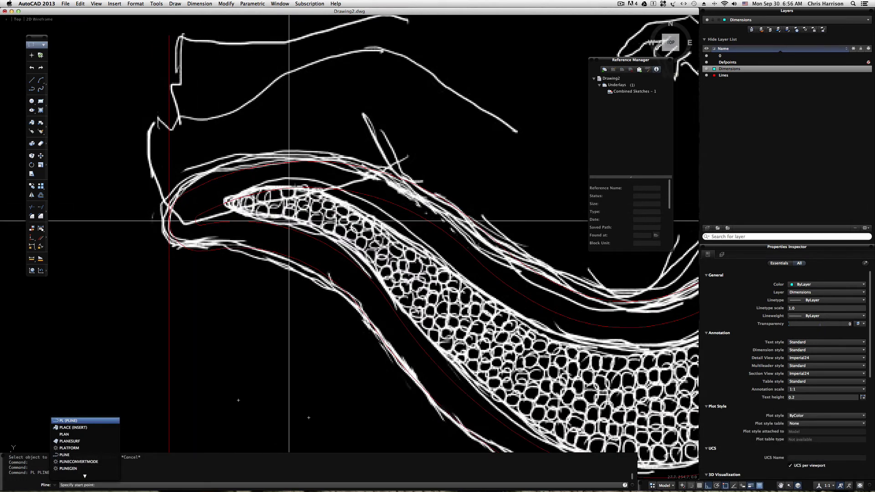
click(278, 228)
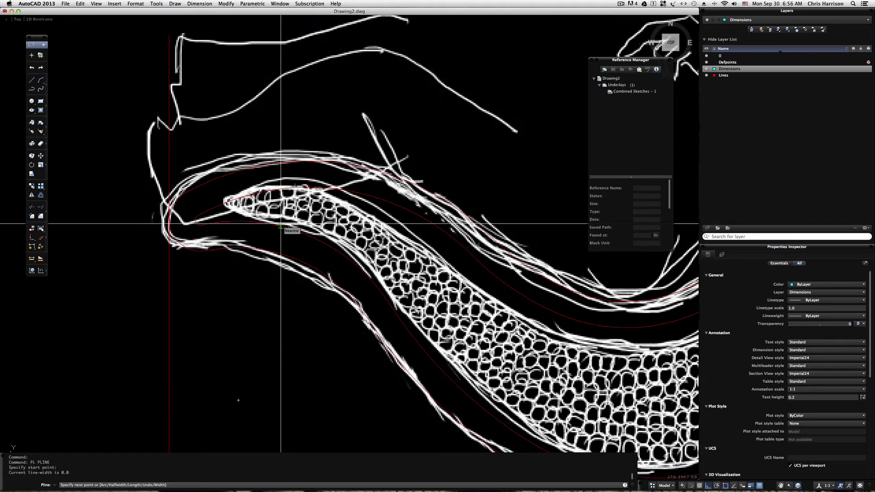
key(F8)
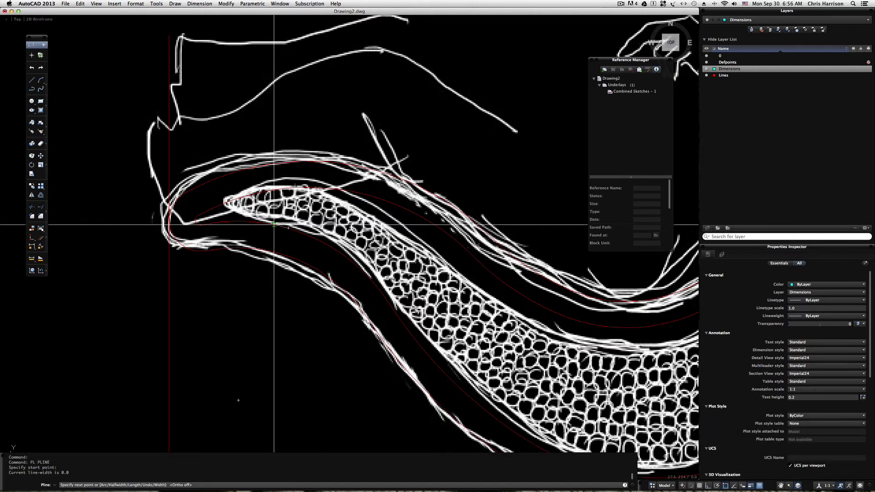
text(a)
key(Return)
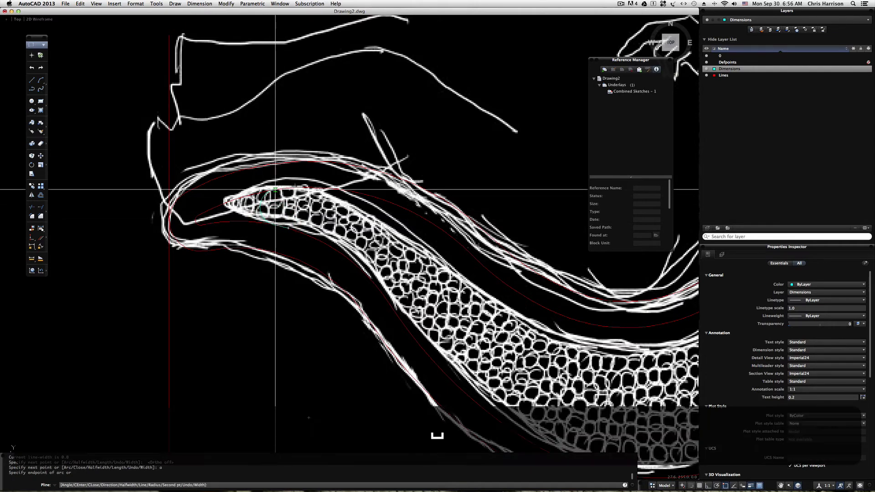
key(Escape)
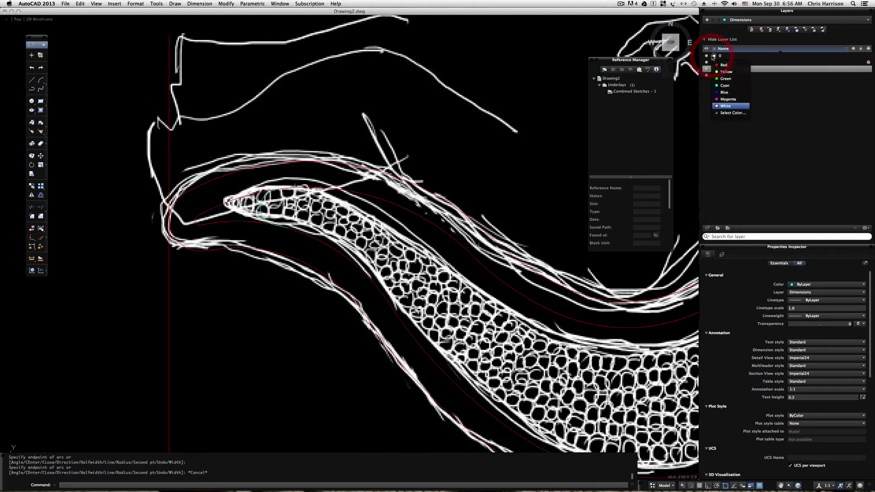
Turn off layer 0 to hide the sketch underlay.
key(Escape)
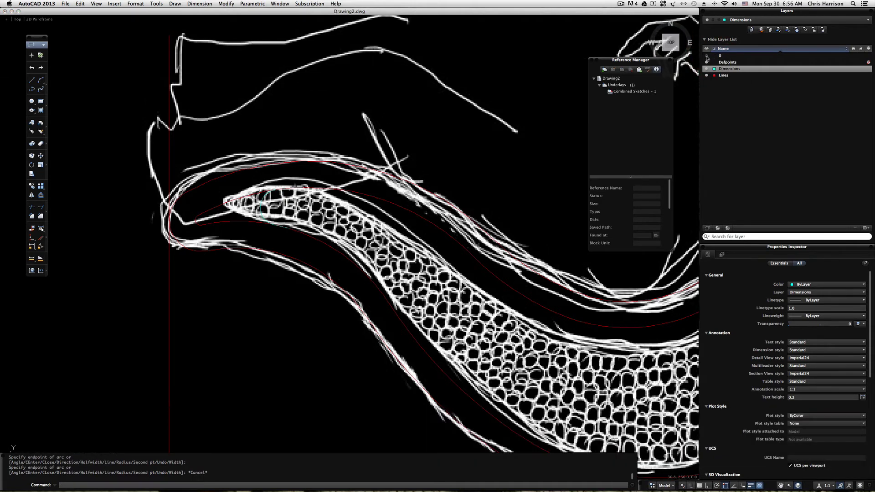
click(707, 56)
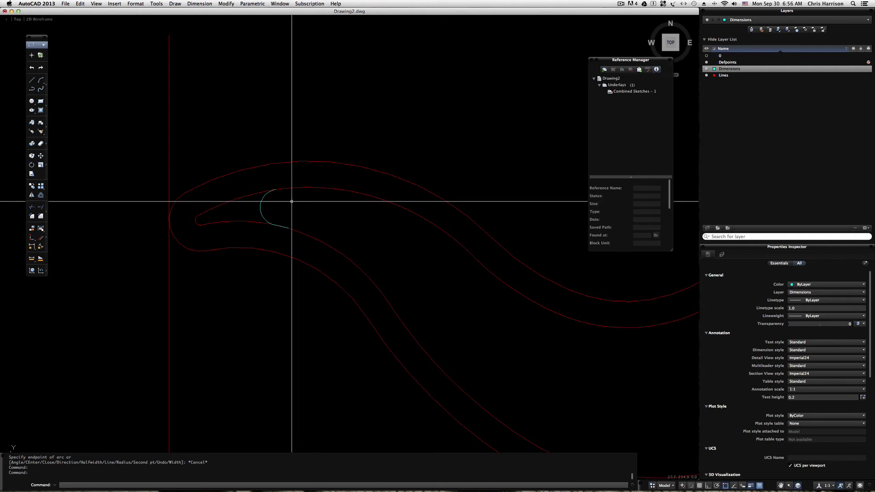
key(Escape)
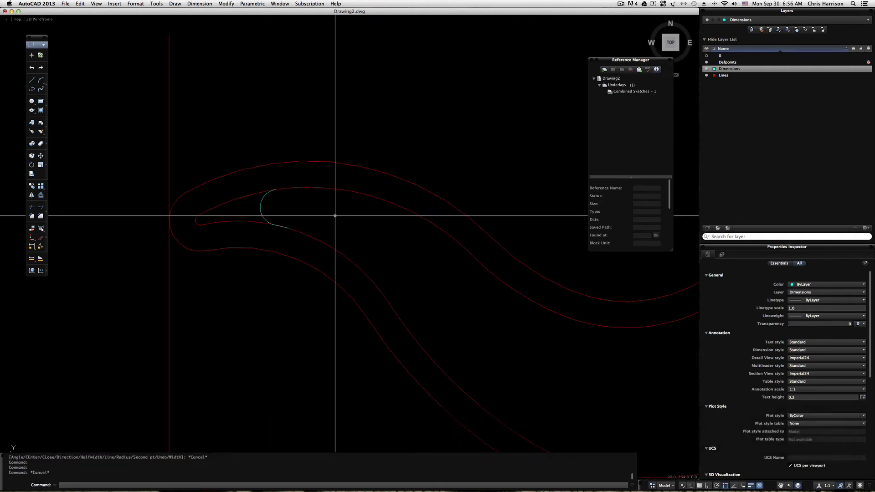
Make the Lines layer current and match the front tip arc's properties to the red inner outline.
double_click(734, 76)
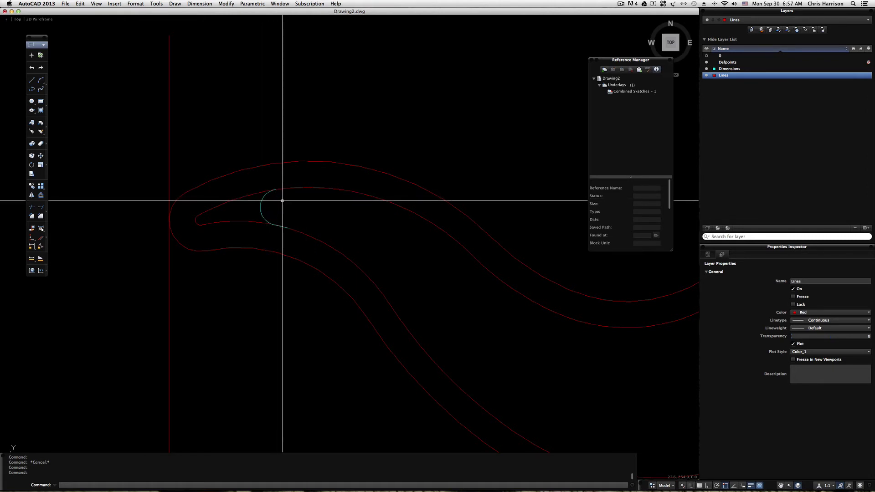
text(m)
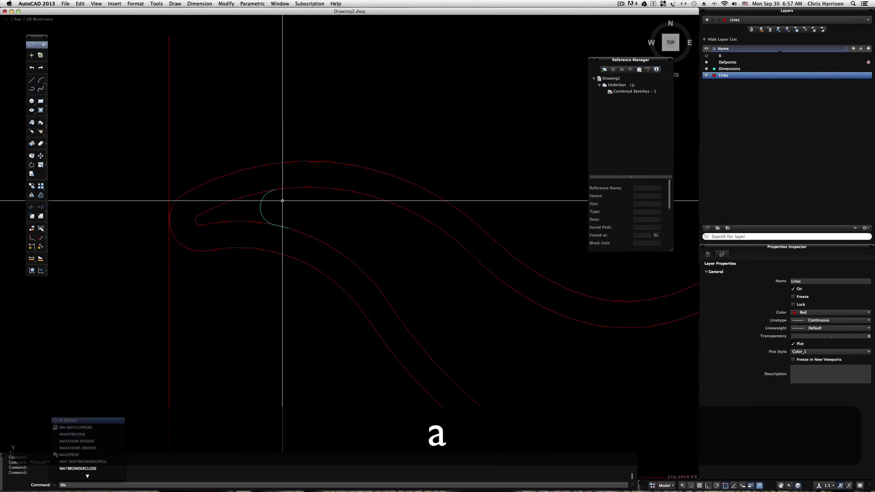
text(a)
key(space)
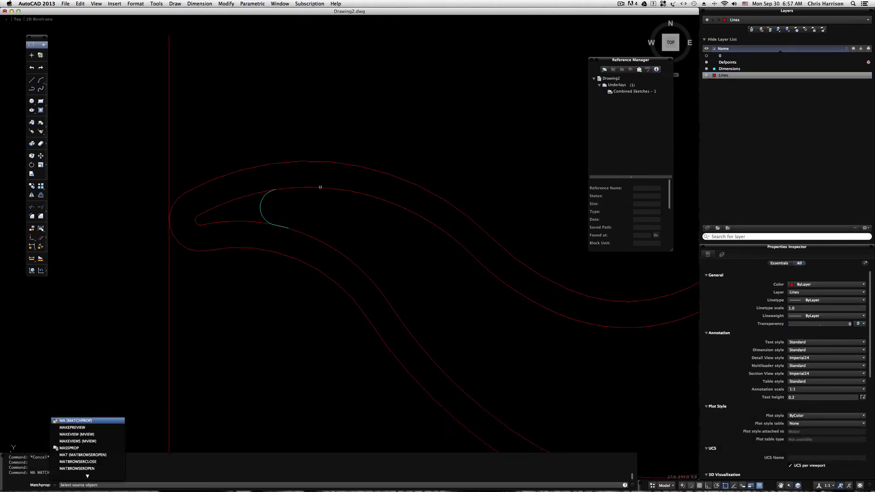
click(321, 187)
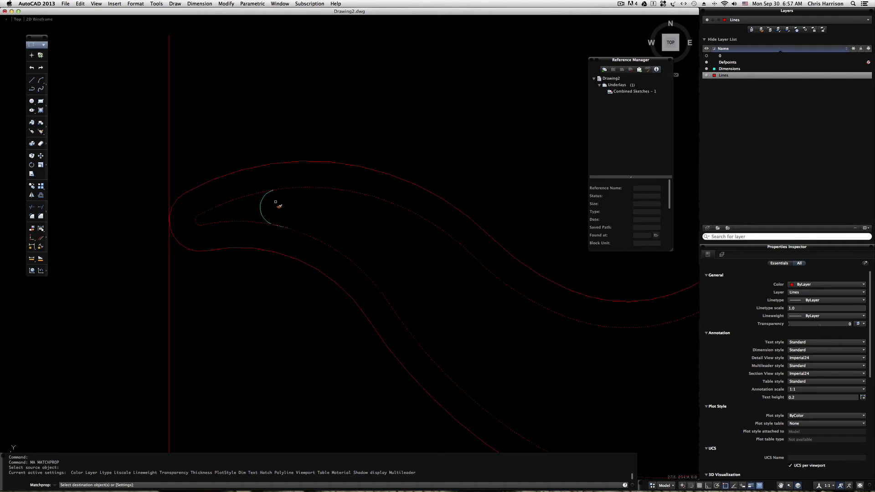
click(262, 203)
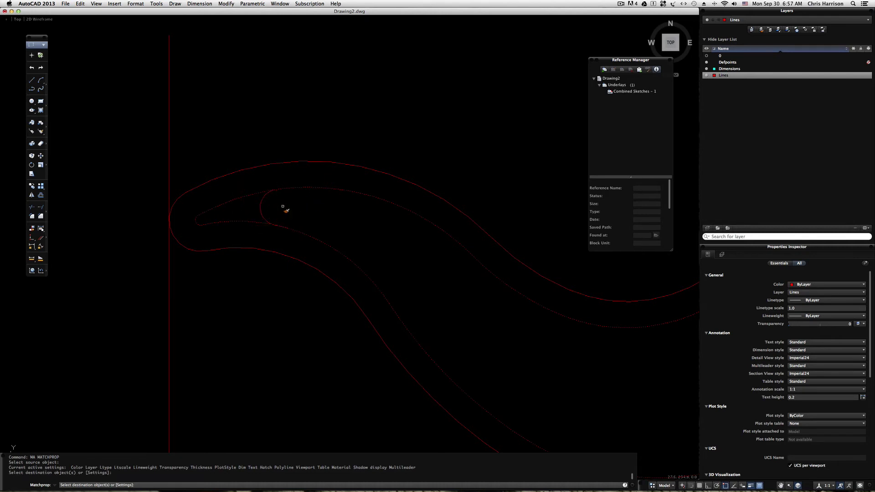
key(Escape)
Trim the inner outline's pointed front end beyond the arc and delete the leftover tip piece.
click(262, 206)
click(292, 186)
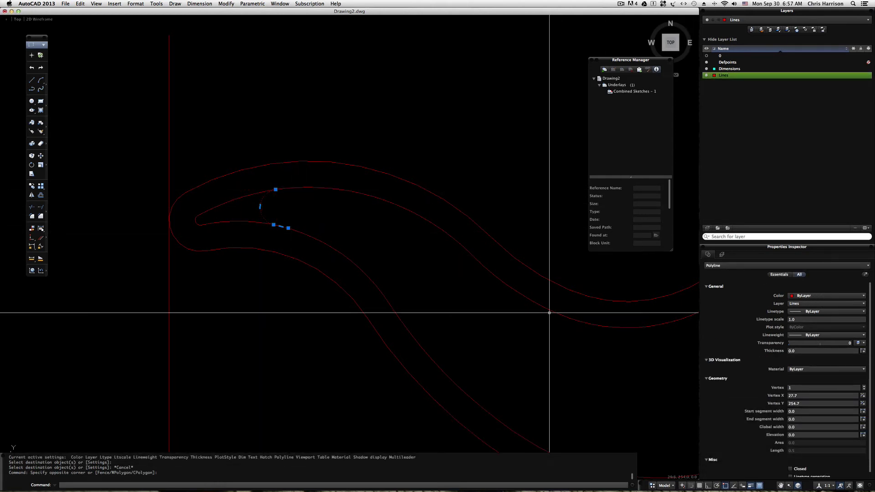
key(Escape)
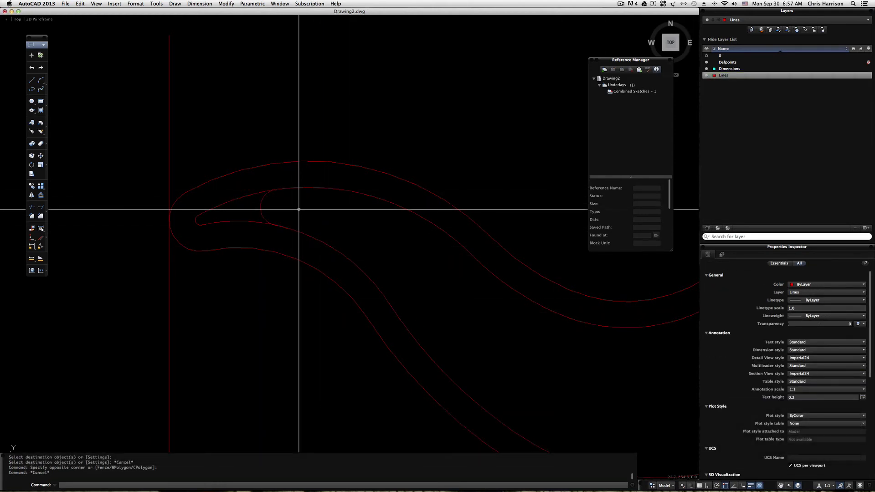
text(tr)
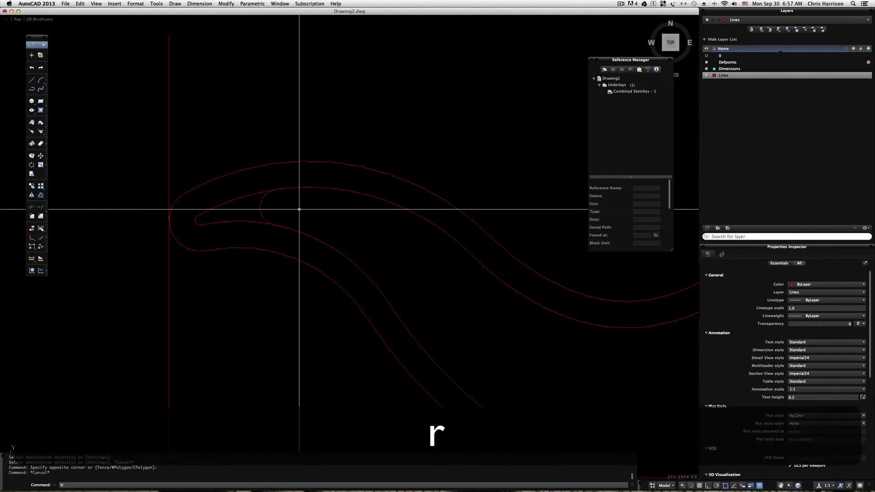
key(Return)
click(294, 238)
click(267, 203)
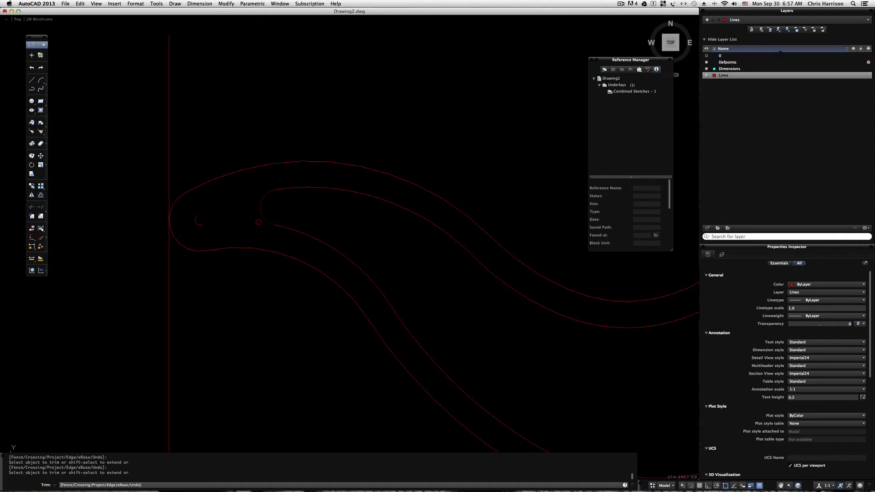
key(super+z)
click(210, 229)
click(195, 211)
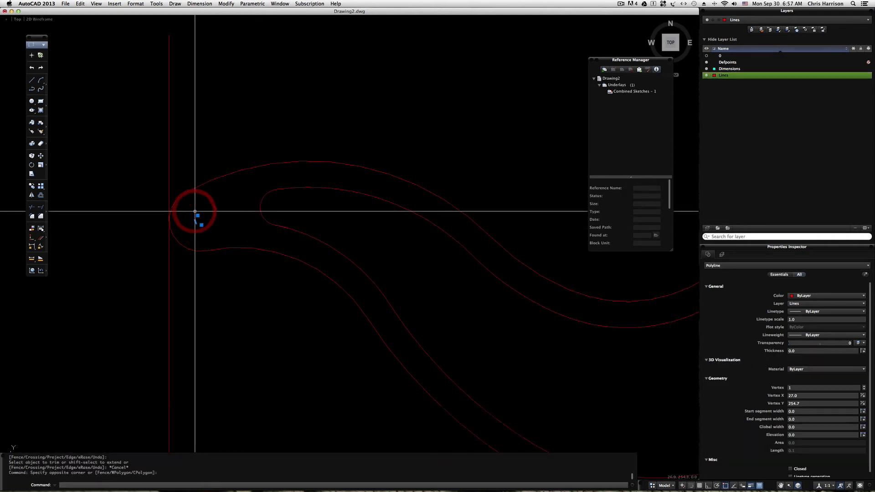
key(BackSpace)
Stretch the inner outline's lower front endpoint to the far end of the tip polyline's straight segment, removing the overlap.
click(263, 219)
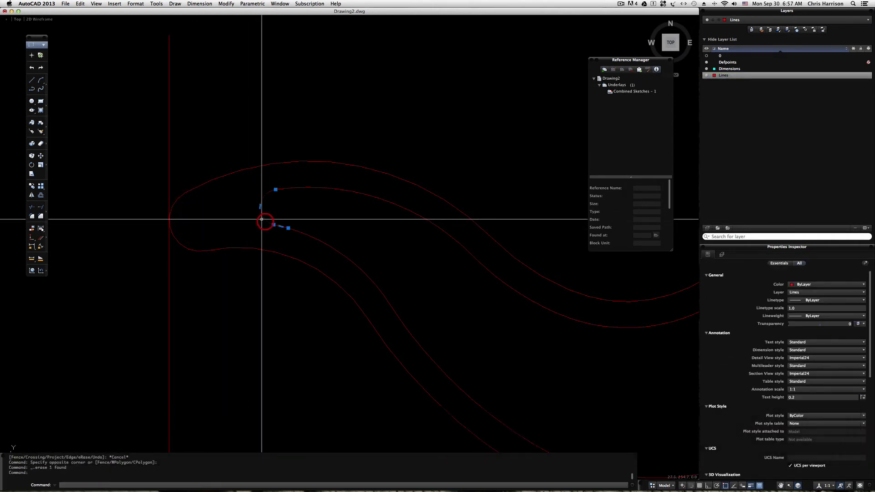
scroll(292, 231, up, 5)
key(Escape)
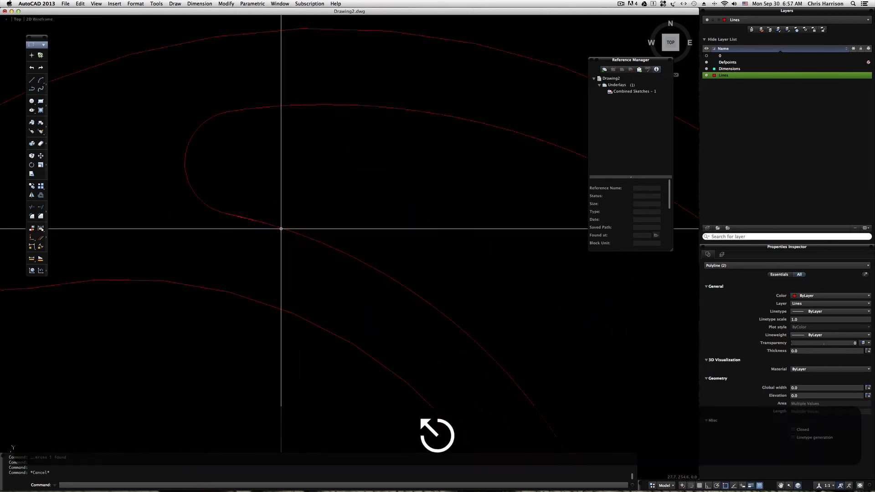
scroll(243, 219, up, 5)
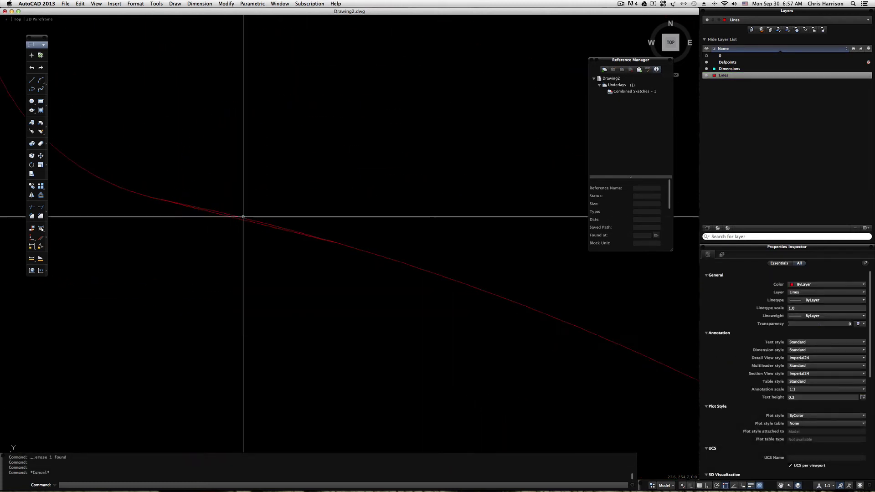
click(242, 217)
key(Escape)
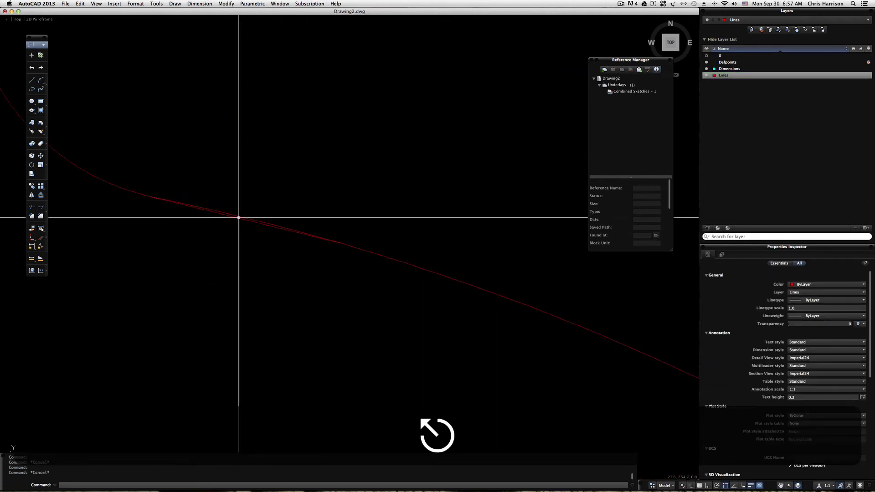
click(239, 217)
key(Escape)
click(236, 215)
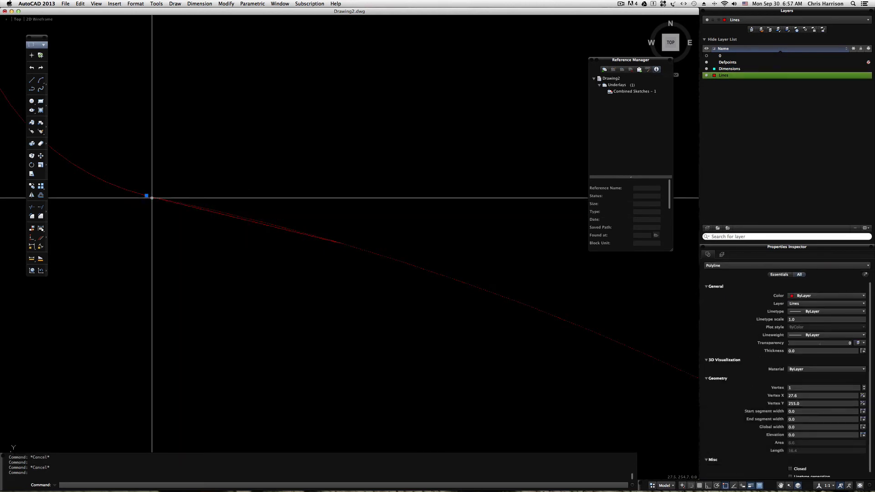
click(146, 196)
click(342, 244)
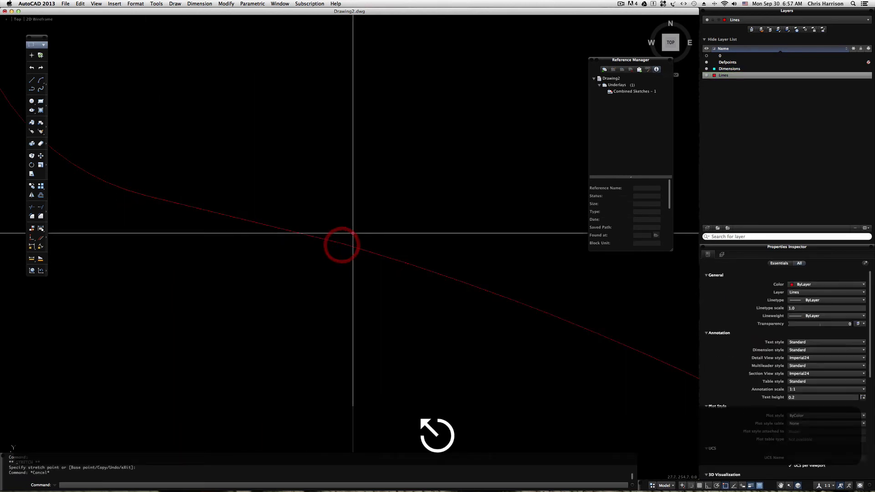
Examine the upper junction between the front tip arc and the inner outline.
scroll(342, 244, down, 10)
key(space)
scroll(348, 196, up, 5)
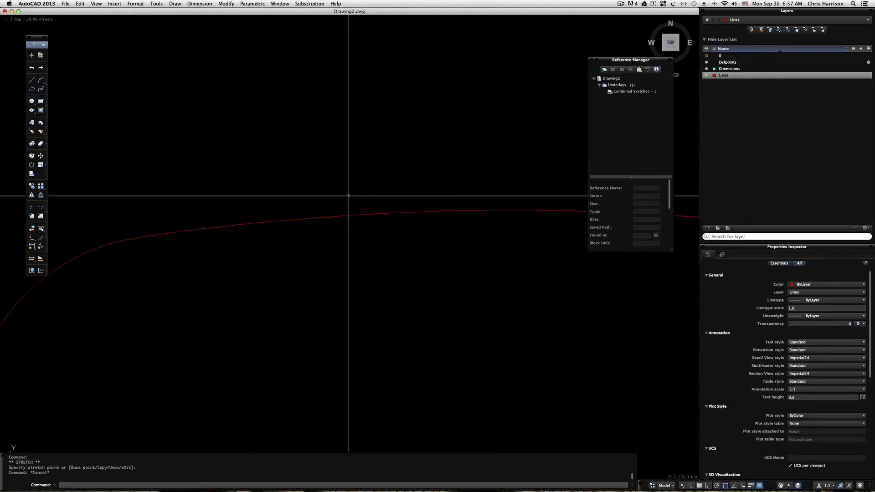
click(375, 214)
key(Escape)
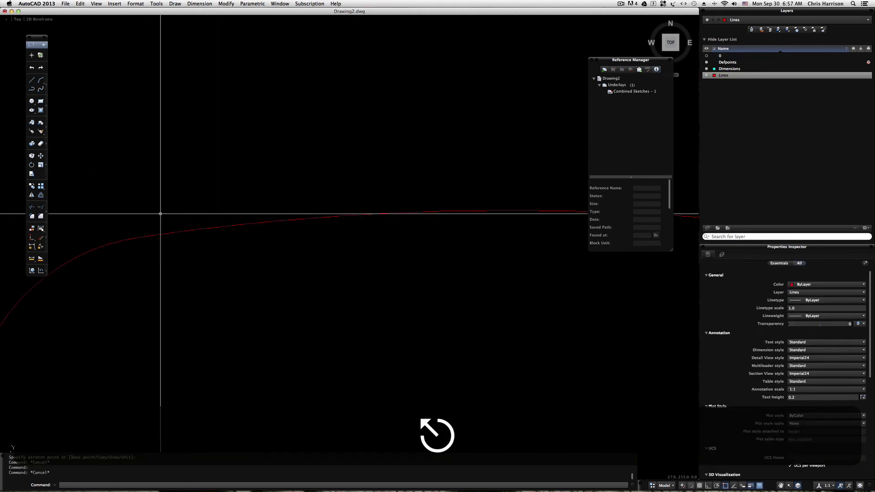
click(127, 238)
scroll(137, 237, up, 2)
scroll(139, 235, down, 10)
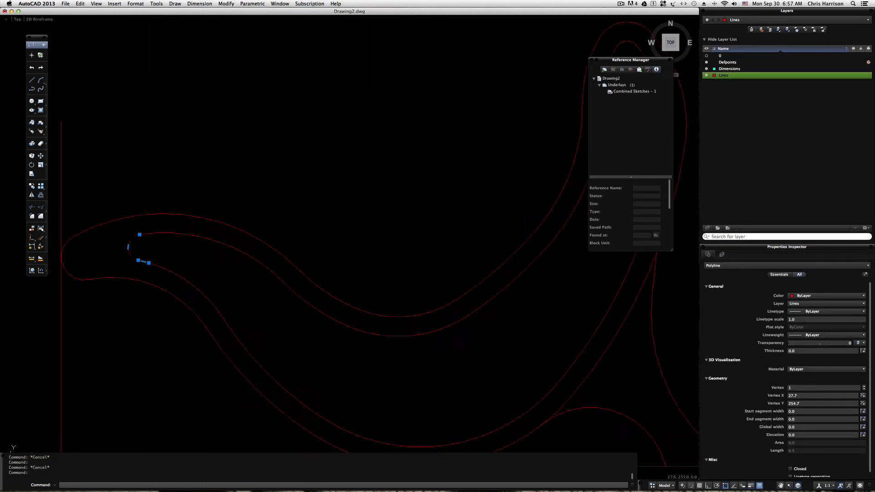
scroll(144, 223, up, 10)
scroll(117, 309, up, 2)
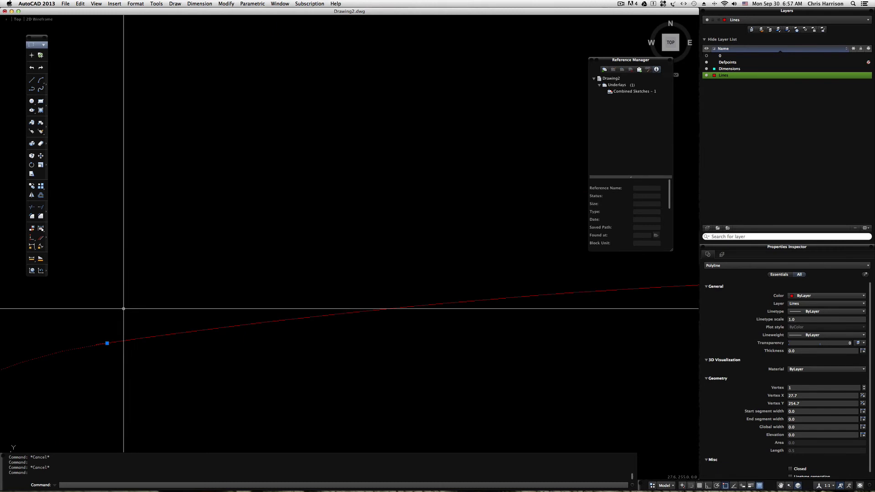
click(110, 344)
key(Escape)
scroll(94, 344, down, 5)
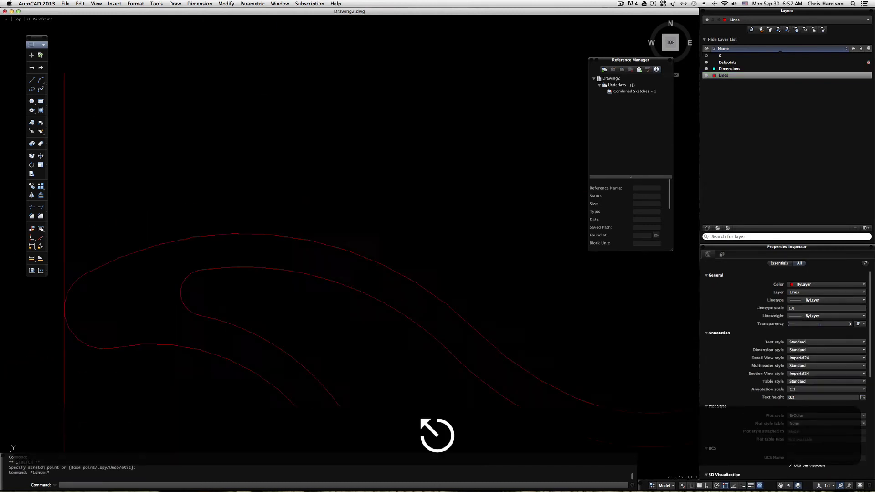
Turn on layer 0 to show the sketch underlay with the side, front and plan views.
scroll(293, 271, down, 5)
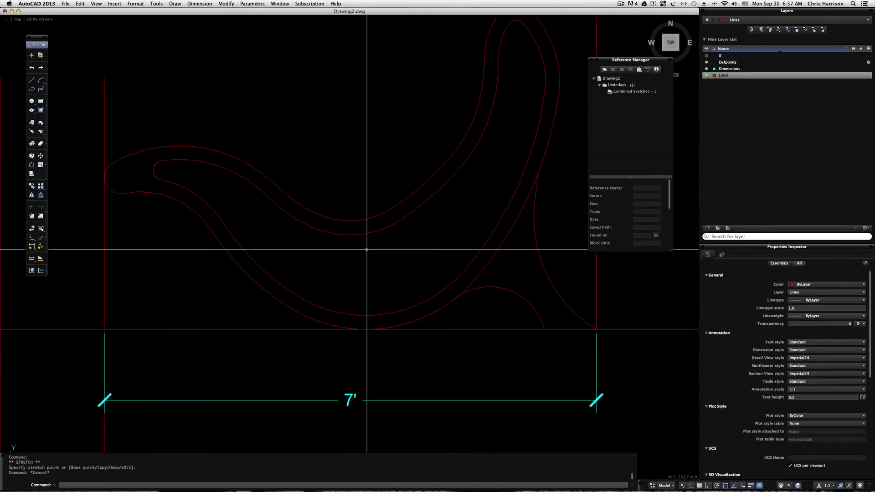
scroll(355, 251, down, 3)
scroll(316, 279, right, 3)
scroll(277, 308, down, 6)
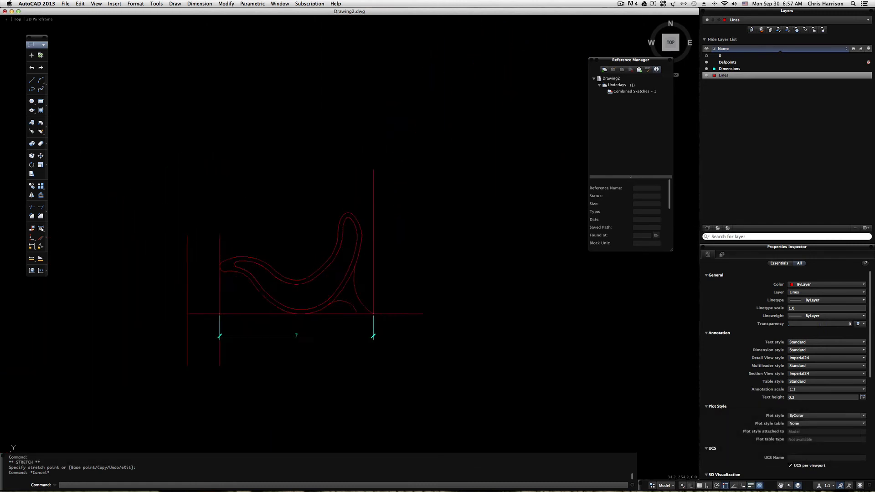
drag(302, 305, 346, 264)
scroll(348, 256, down, 1)
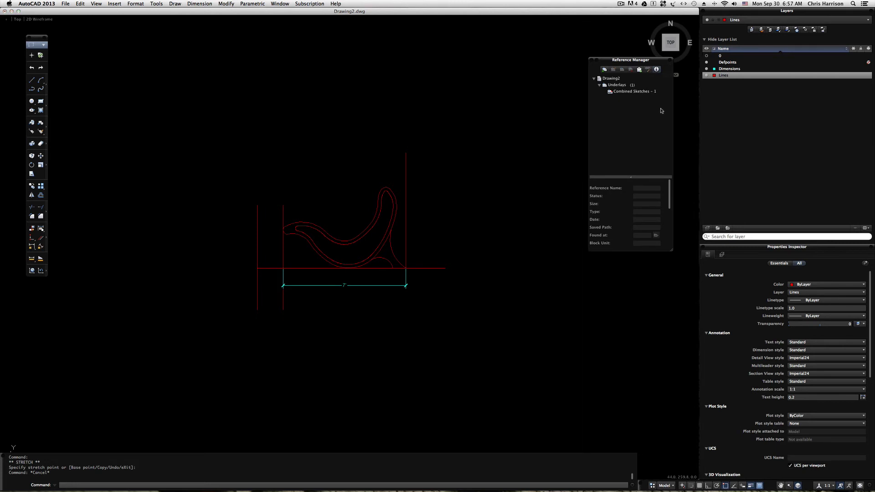
click(708, 57)
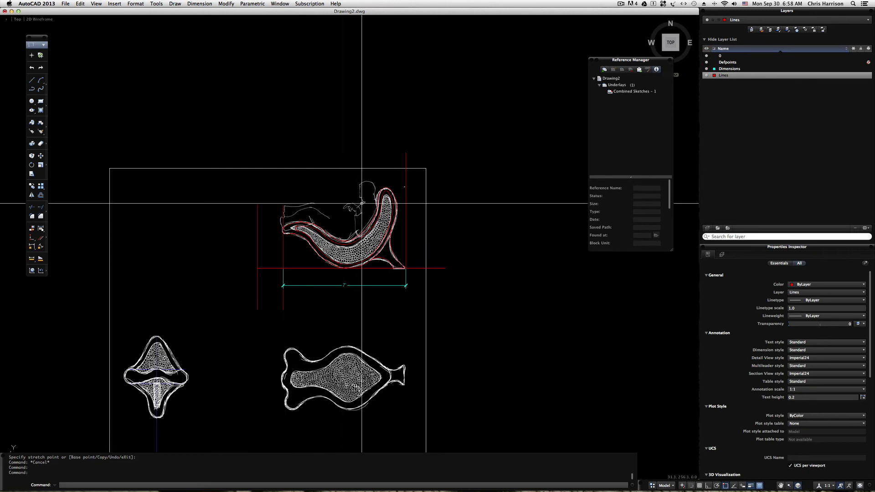
scroll(356, 208, down, 5)
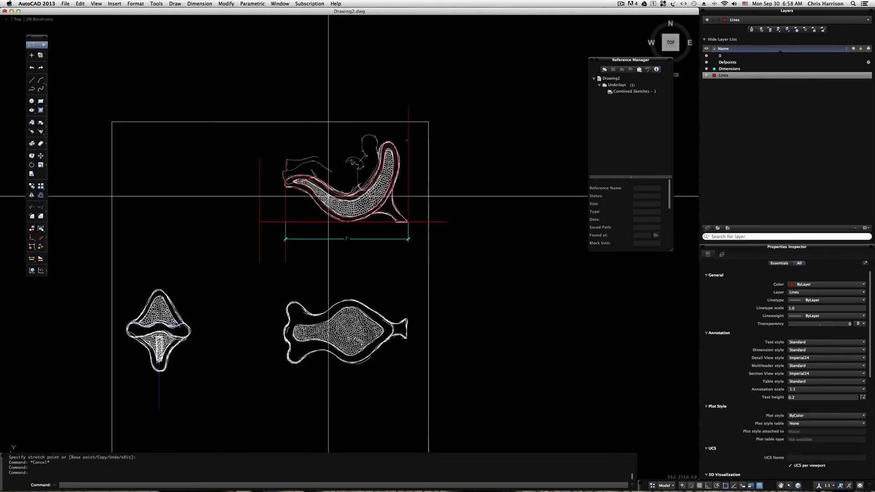
With ortho on, draw a horizontal polyline below the plan view sketch, reaching past both ends of the chair.
click(295, 256)
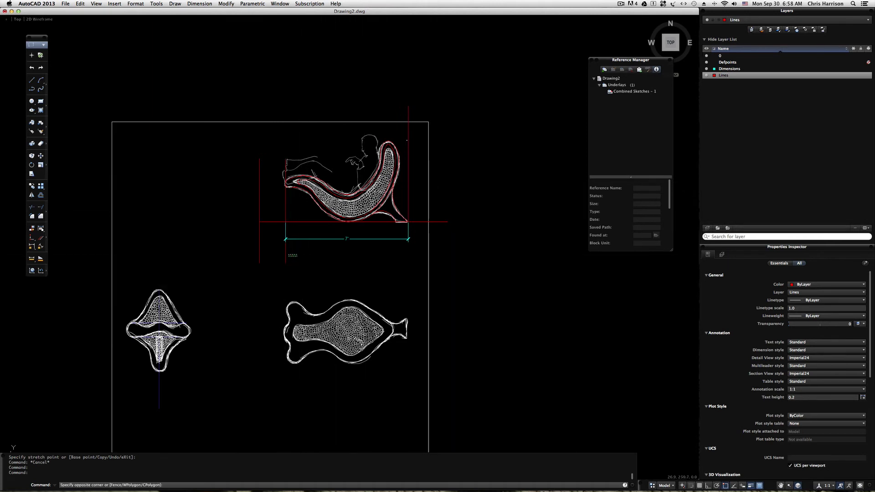
click(274, 252)
key(Escape)
text(p)
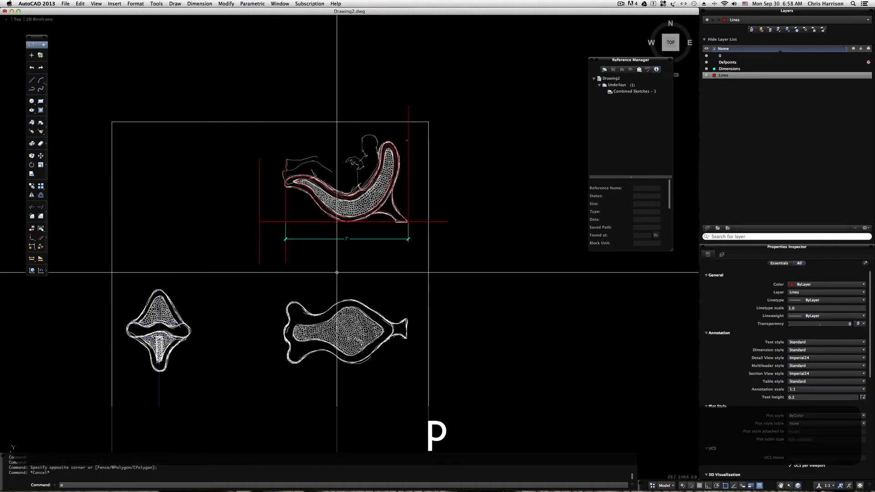
text(l)
key(Return)
click(244, 406)
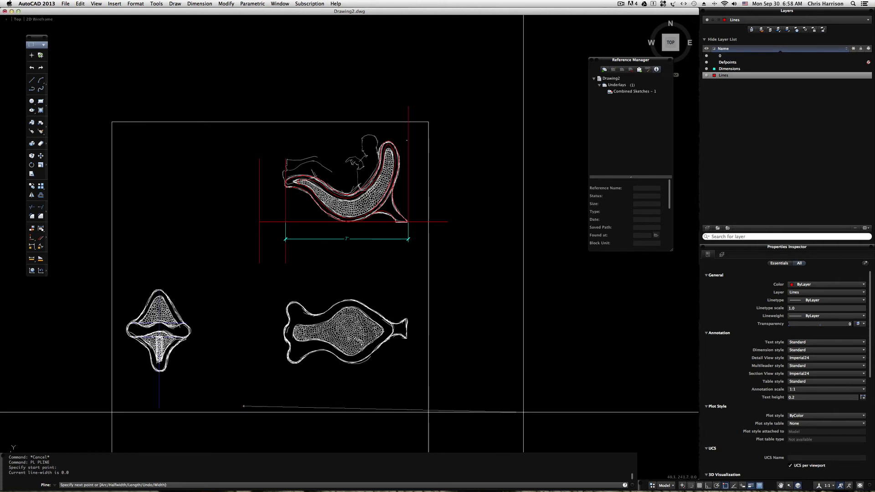
key(F8)
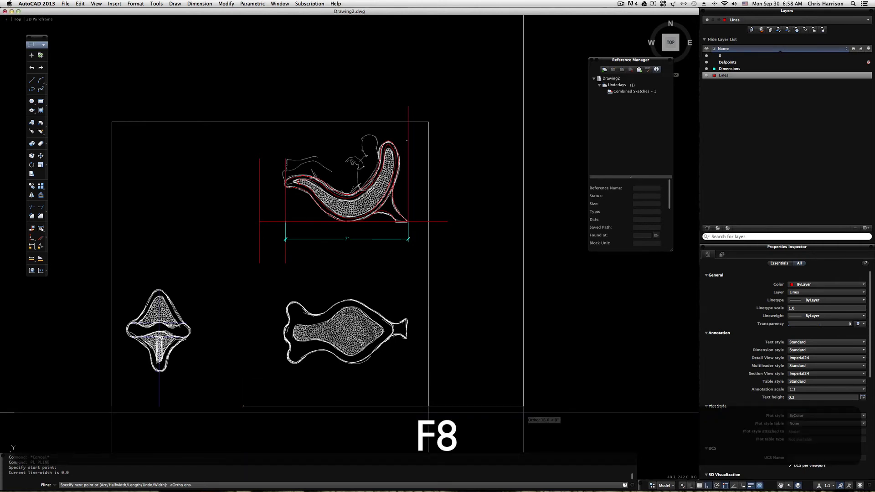
click(524, 412)
key(Escape)
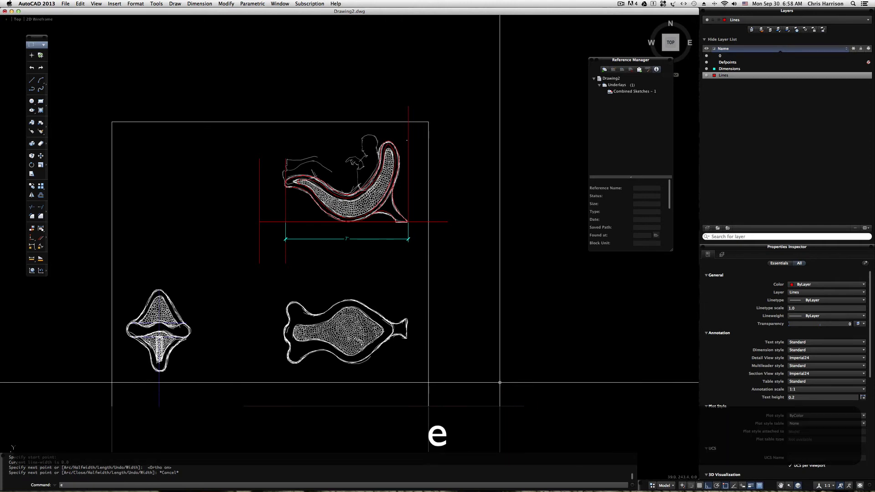
Extend the vertical guides at both ends of the chair profile down to the horizontal line below the plan view.
text(ex)
key(Return)
click(500, 416)
right_click(508, 351)
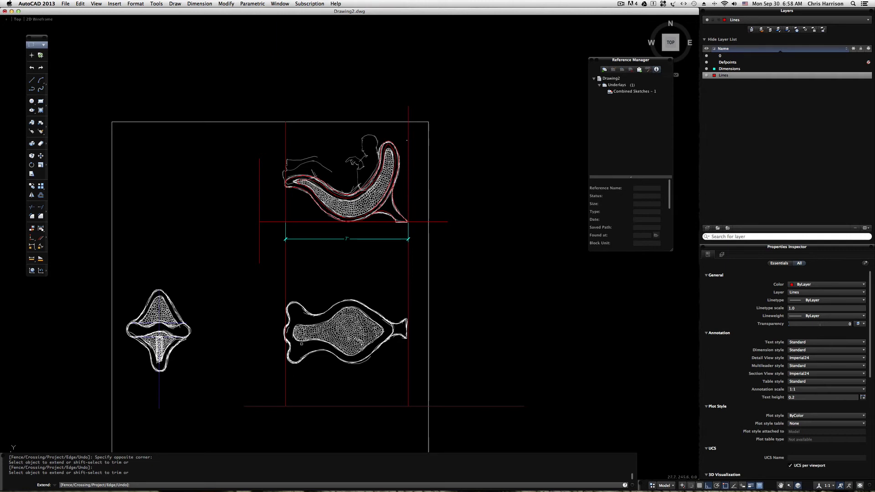
key(Escape)
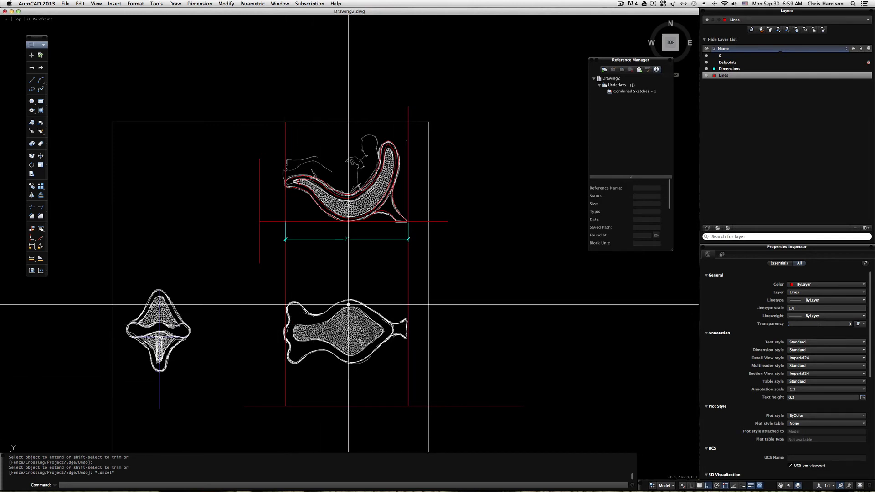
Draw a horizontal polyline centerline through the plan view sketch, reaching past both of its ends.
text(pl)
key(Return)
click(271, 333)
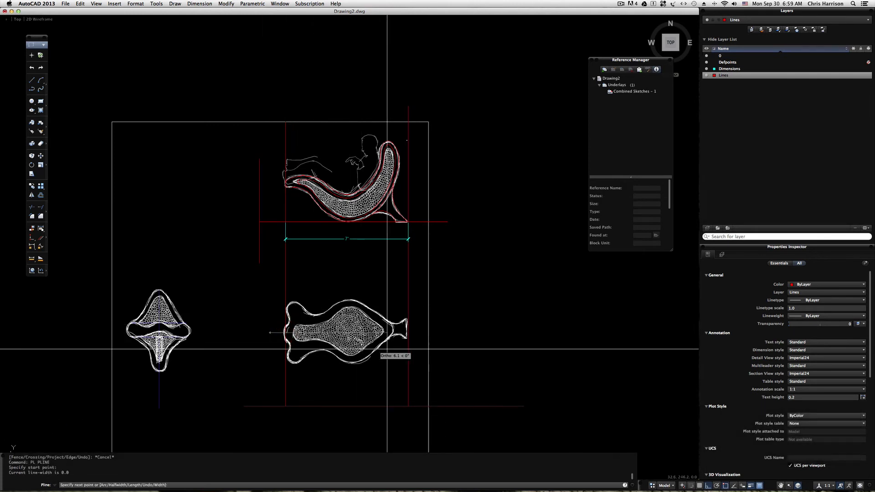
click(500, 333)
key(Escape)
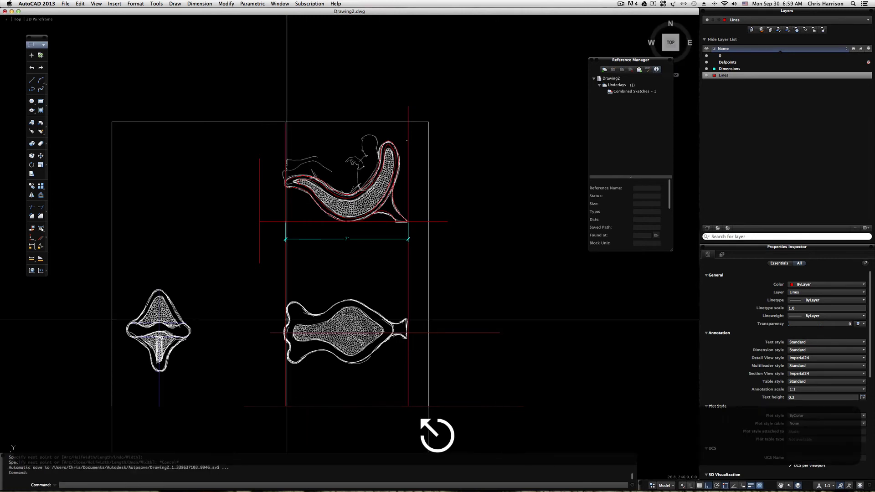
Start a polyline where the foot-end vertical guide meets the plan view centerline, with ortho and object snap turned off.
scroll(287, 320, up, 3)
key(space)
drag(333, 356, 306, 310)
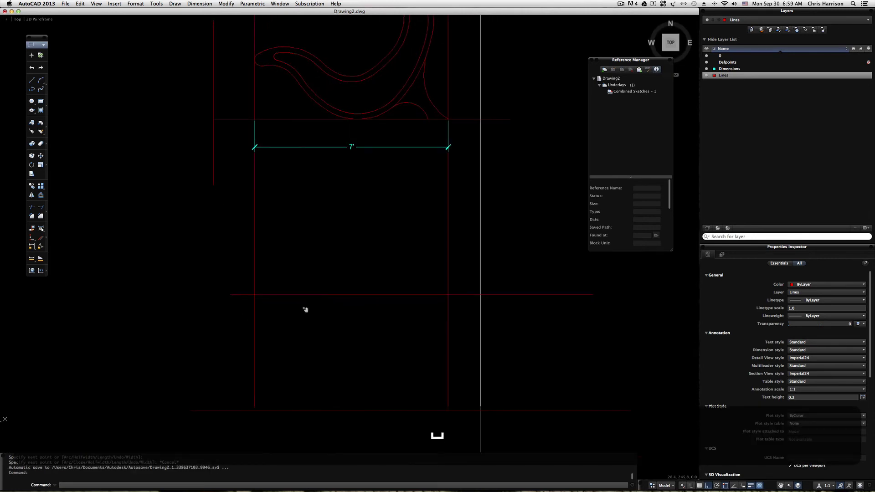
scroll(274, 283, up, 3)
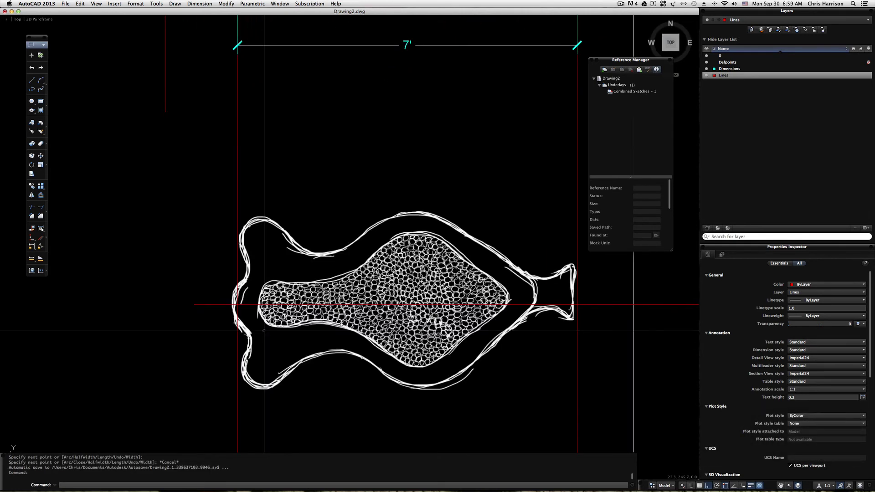
text(pl)
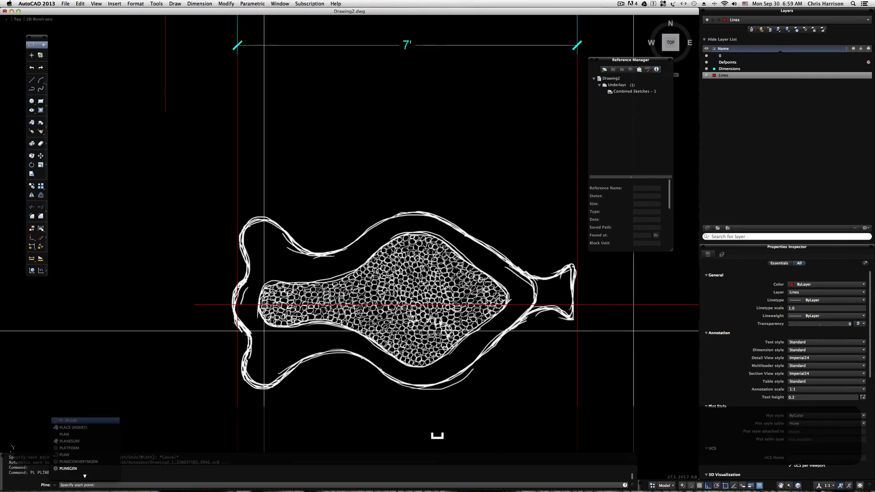
key(Return)
click(237, 304)
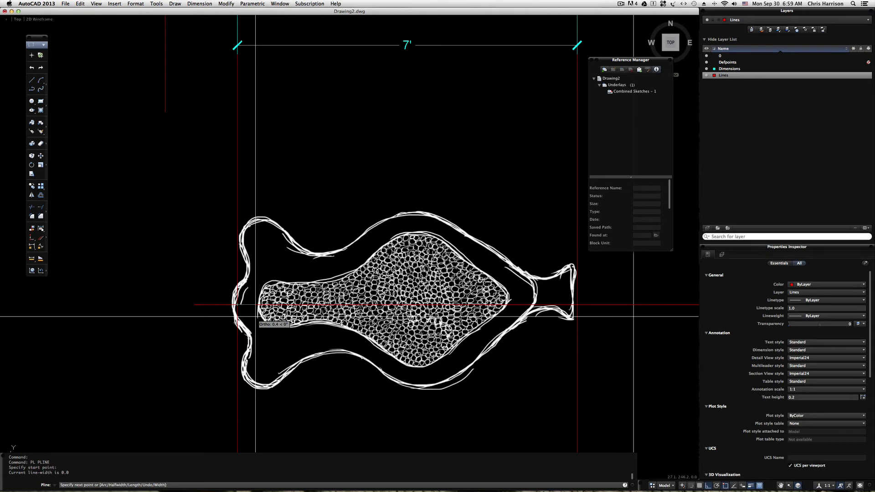
key(F8)
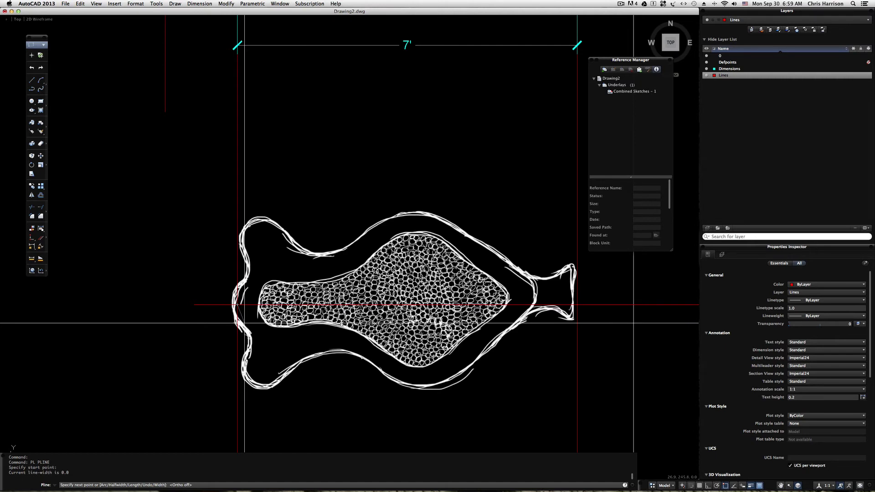
key(F3)
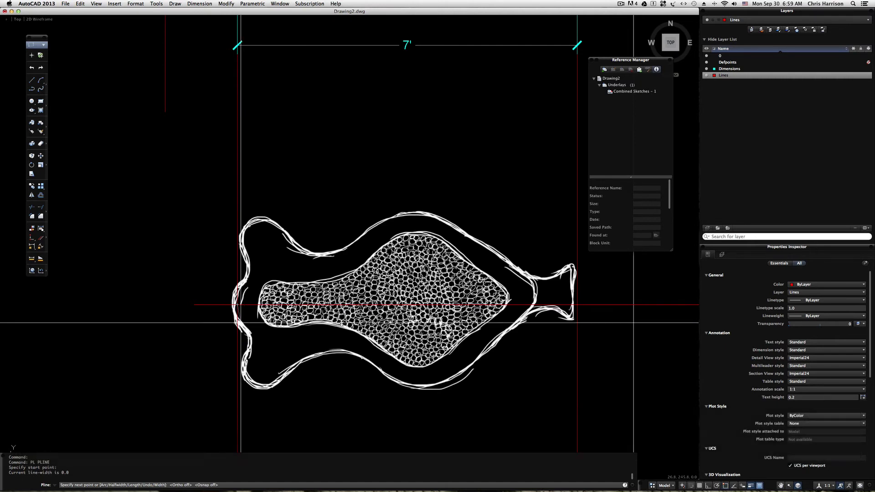
scroll(234, 314, up, 5)
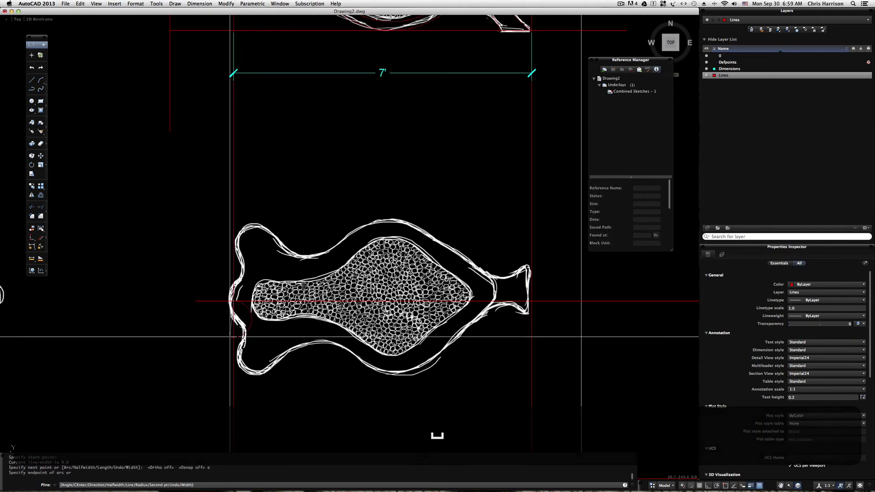
key(Return)
key(super+z)
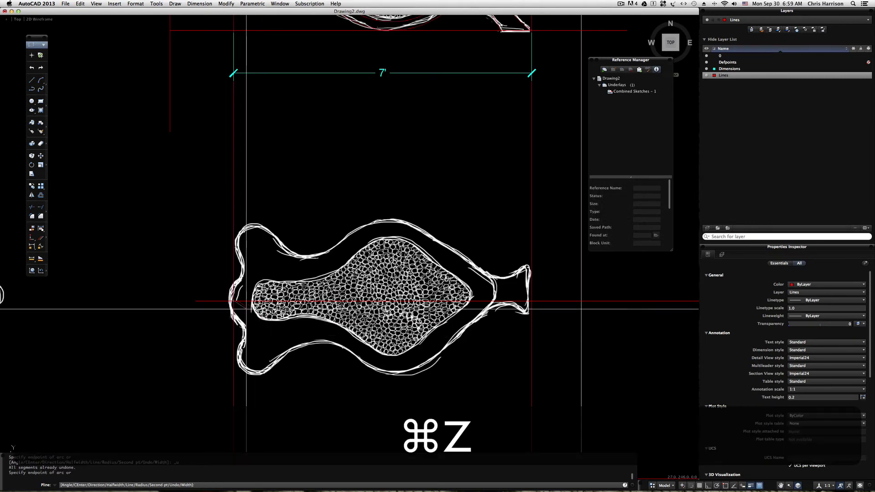
text(l)
key(Return)
Draw a short straight first segment, then trace the foot-end lobe below the centerline with polyline arcs.
scroll(246, 309, up, 4)
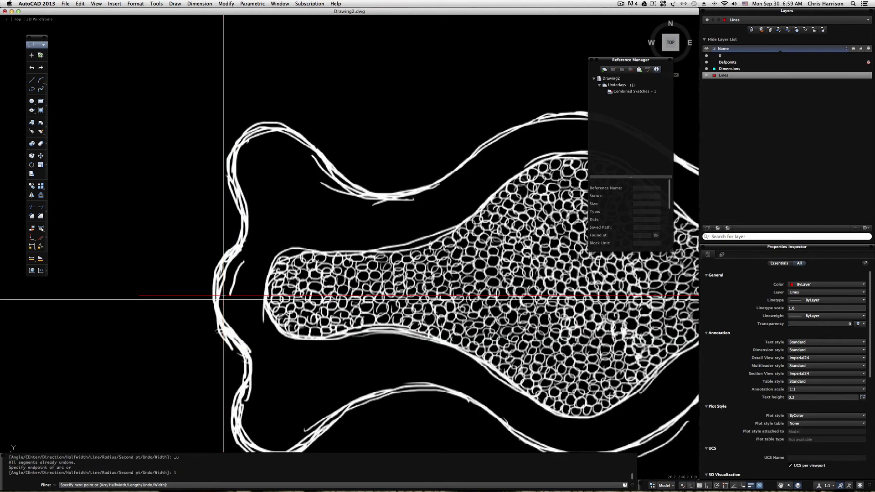
click(223, 300)
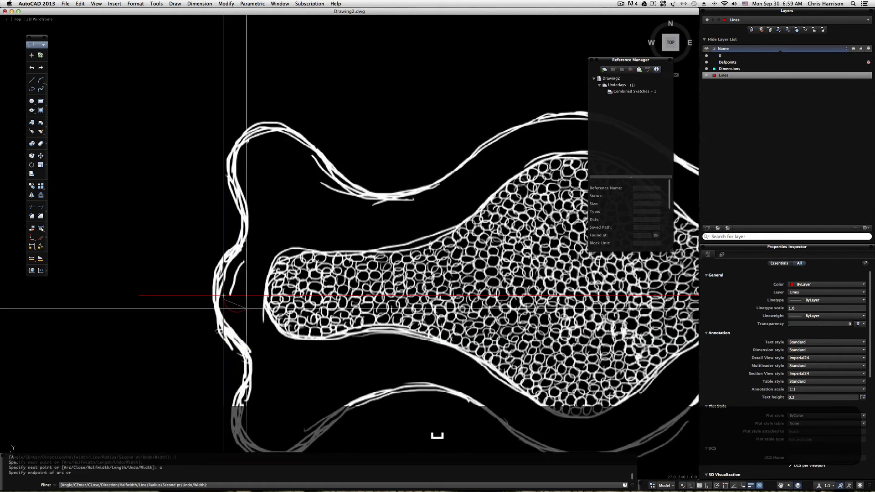
text(a)
key(Return)
scroll(224, 296, down, 6)
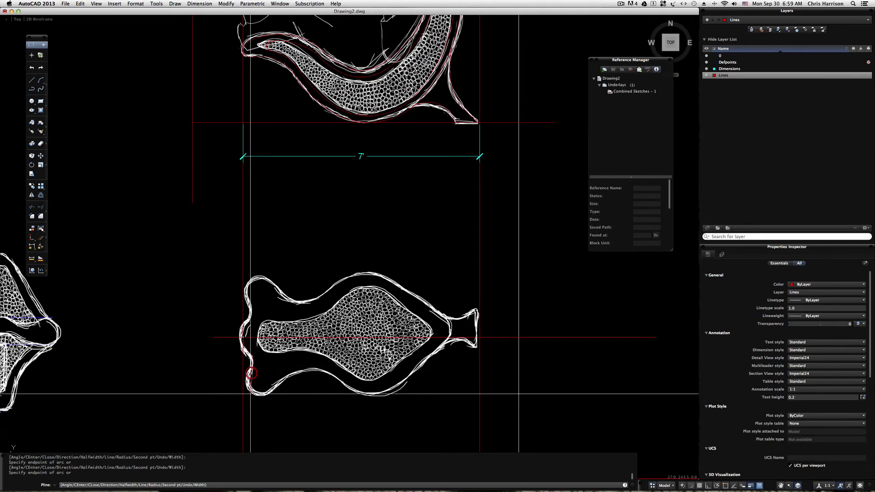
click(269, 385)
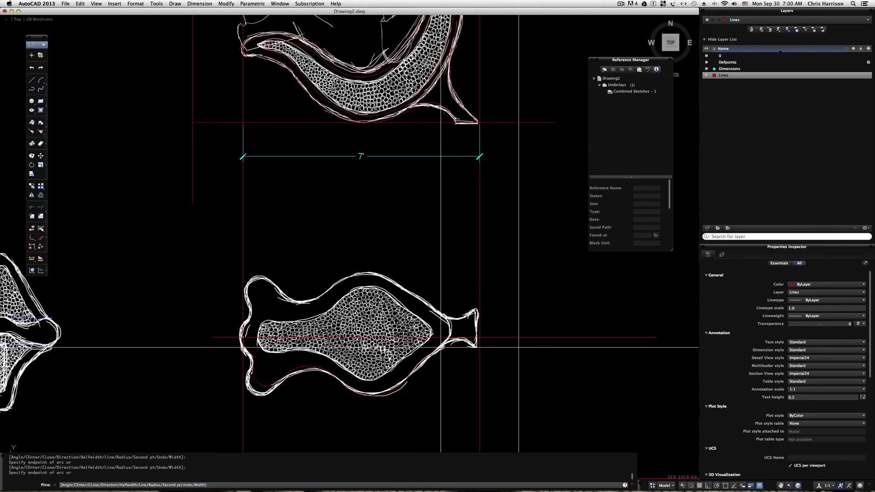
Continue the arcs along the lower body outline and end the polyline on the centerline at the neck, with object snap on.
scroll(520, 348, up, 2)
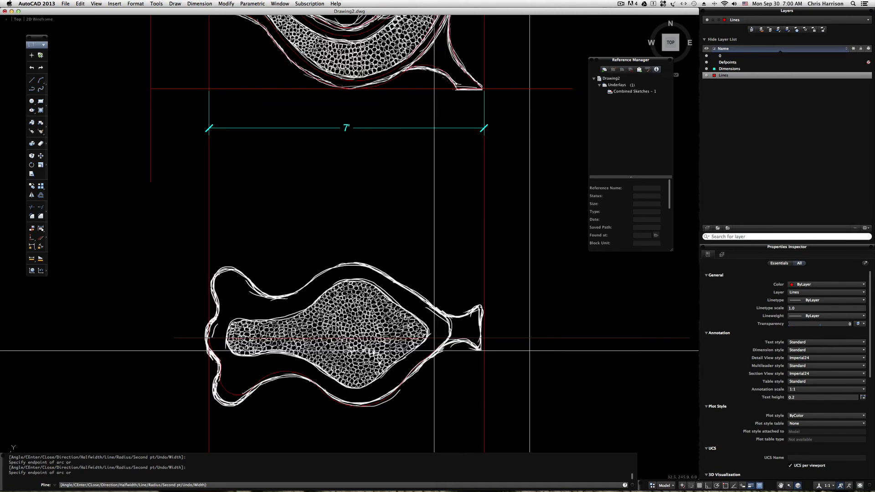
click(434, 351)
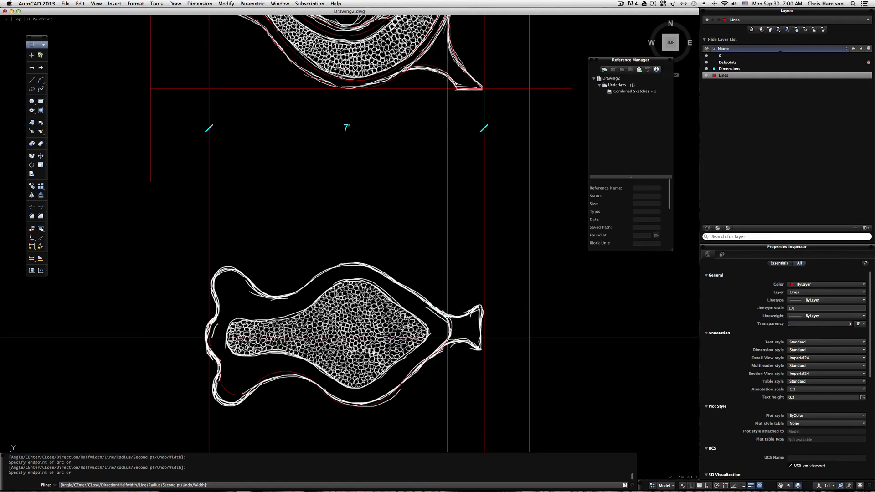
key(ctrl+Up)
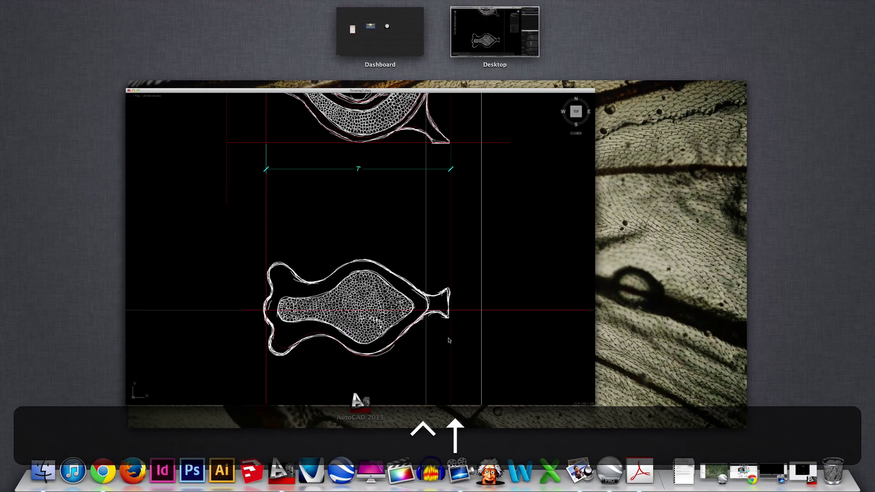
click(480, 379)
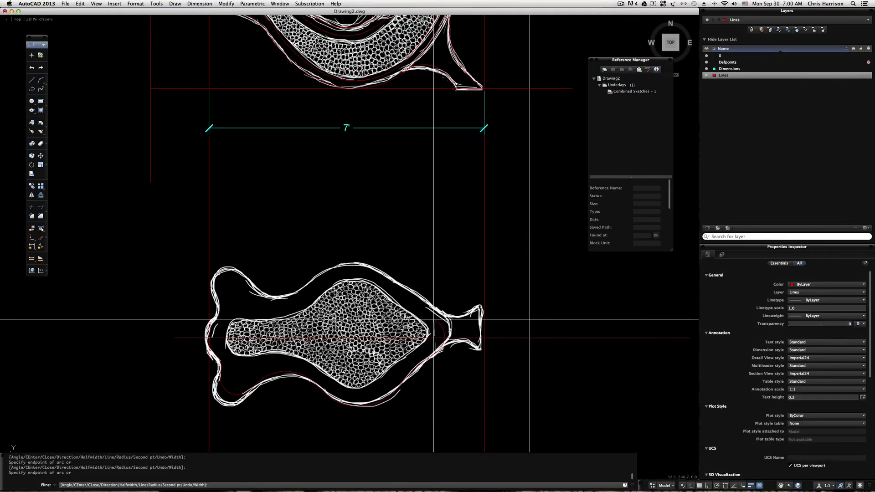
key(F3)
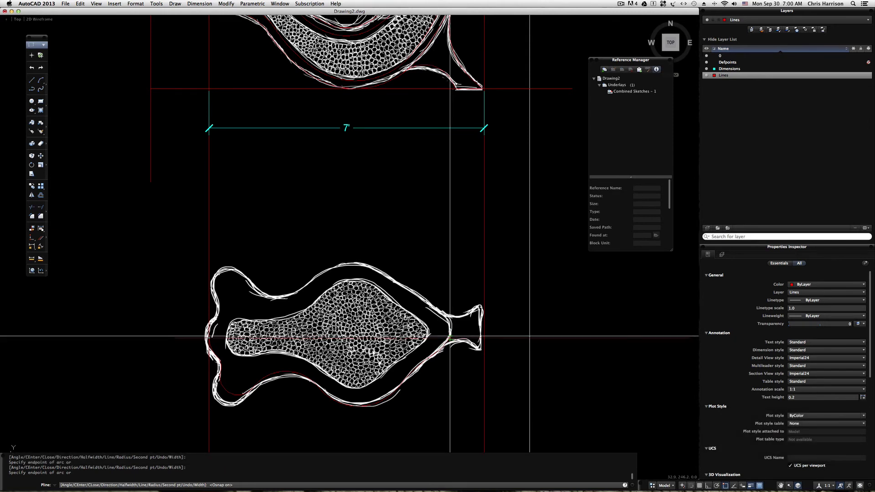
key(Escape)
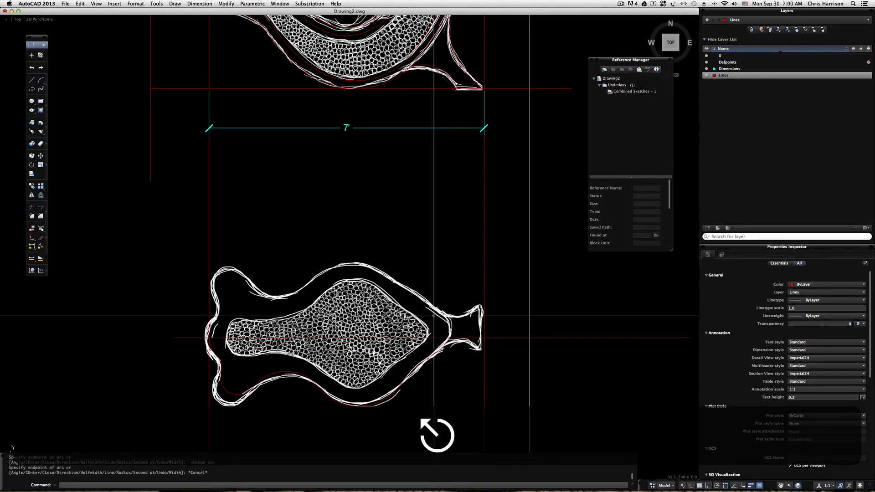
Turn off layer 0 to hide the sketch underlay and check that the traced half outline is one object.
click(706, 55)
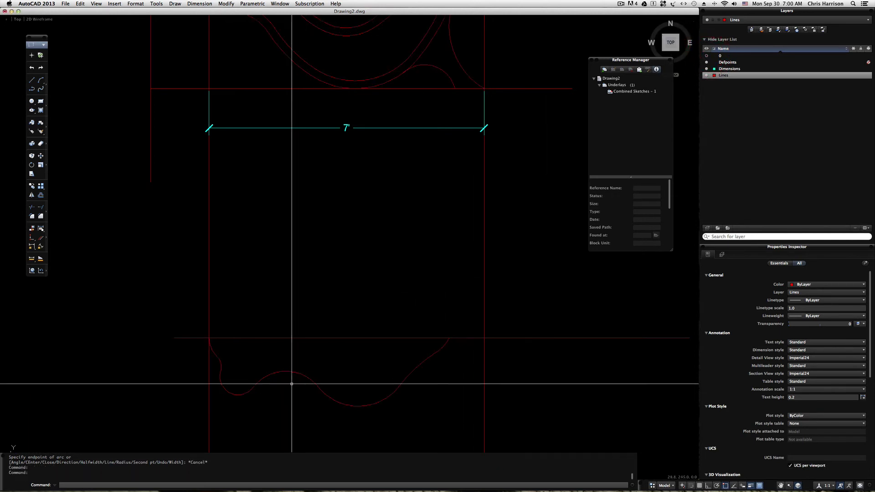
scroll(377, 382, down, 2)
click(385, 368)
click(327, 346)
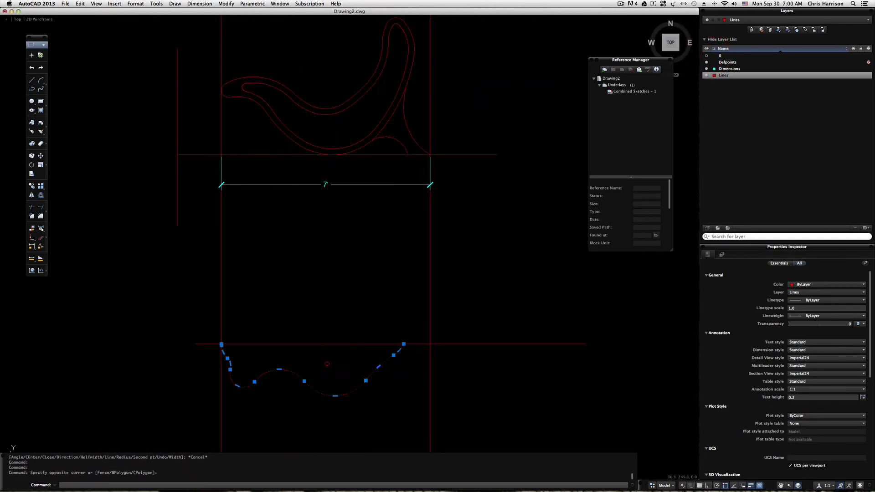
key(Escape)
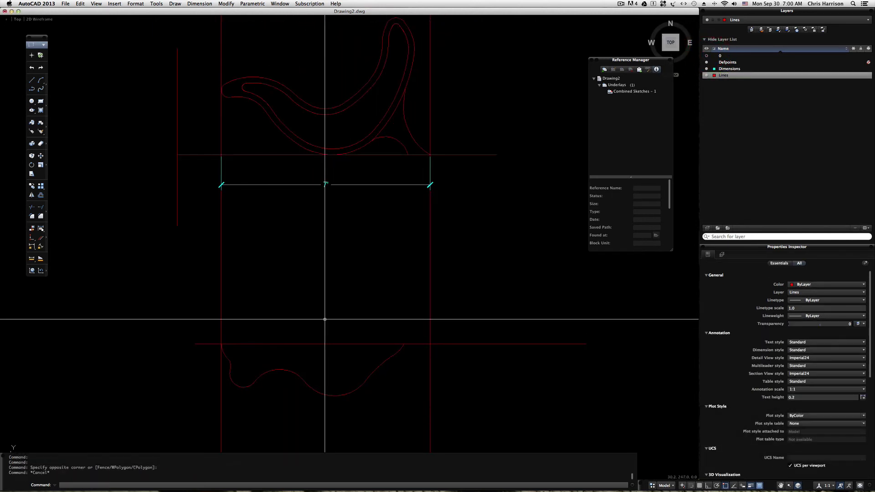
Mirror the traced half outline across the plan view centerline, keeping the source object.
text(mirror)
key(Return)
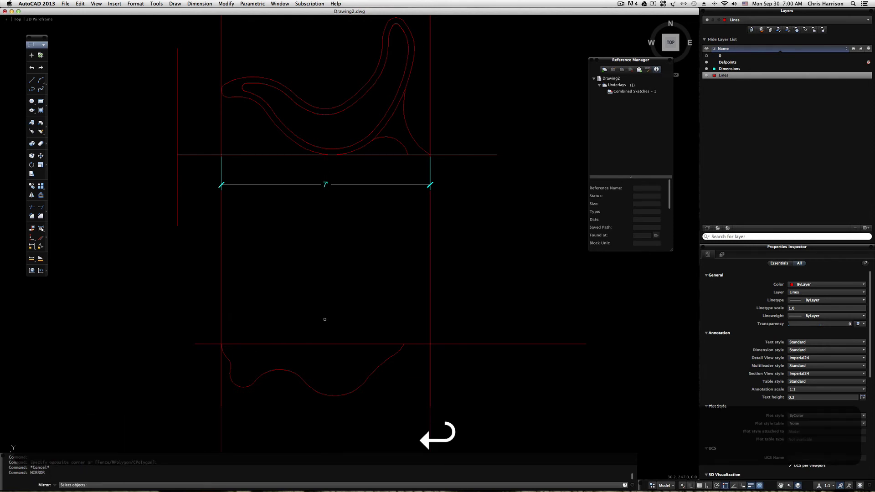
click(310, 402)
click(287, 371)
key(Return)
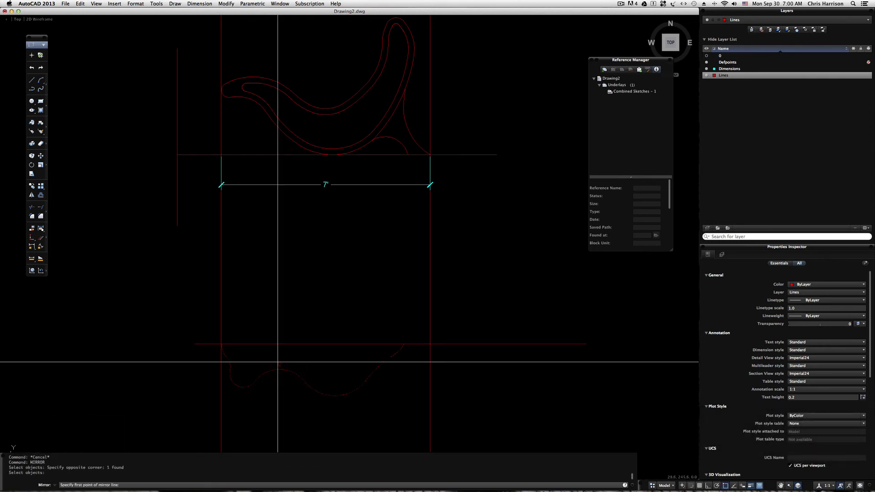
click(194, 344)
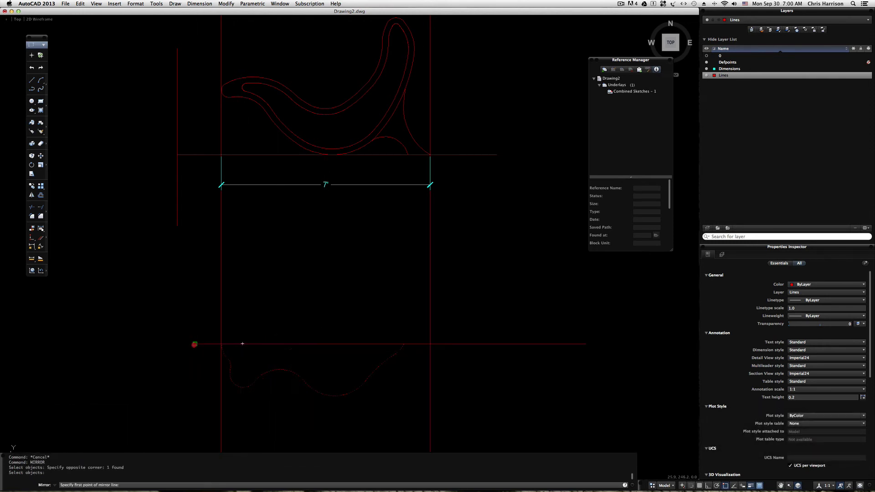
click(586, 344)
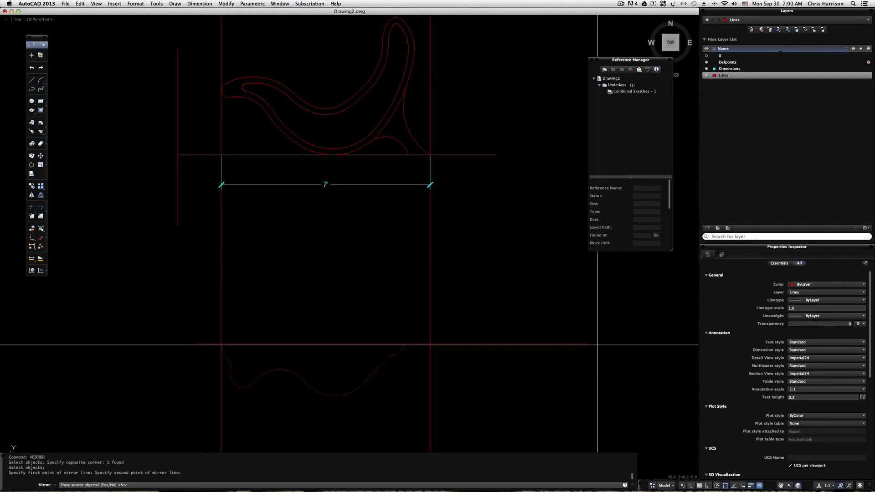
key(Return)
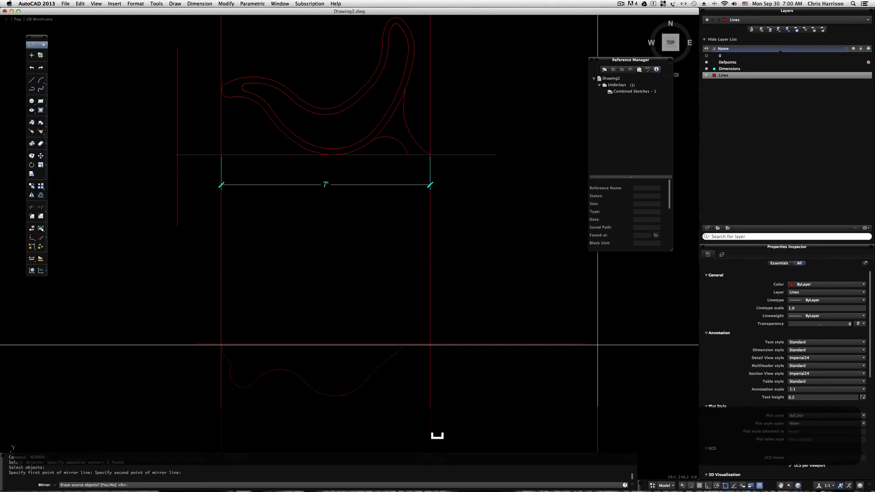
scroll(305, 296, down, 1)
scroll(322, 313, down, 1)
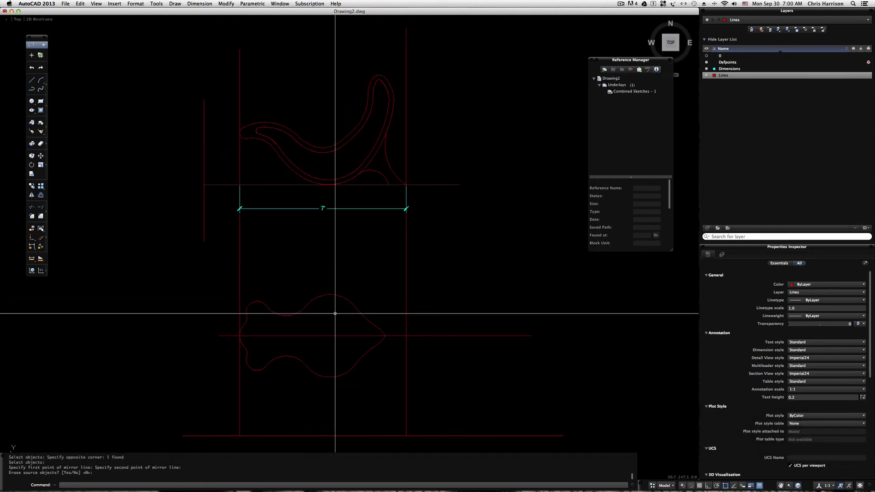
drag(234, 304, 387, 336)
key(Escape)
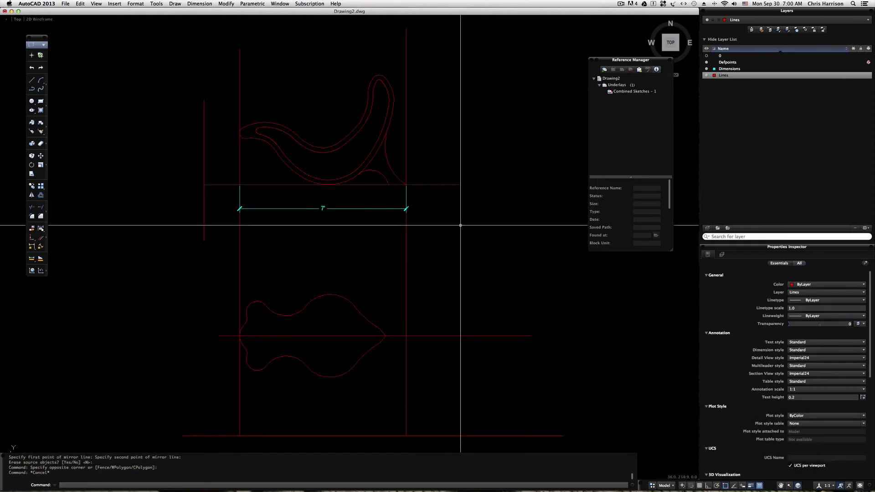
Turn layer 0 back on to show the sketch underlay behind the mirrored plan outline.
click(708, 56)
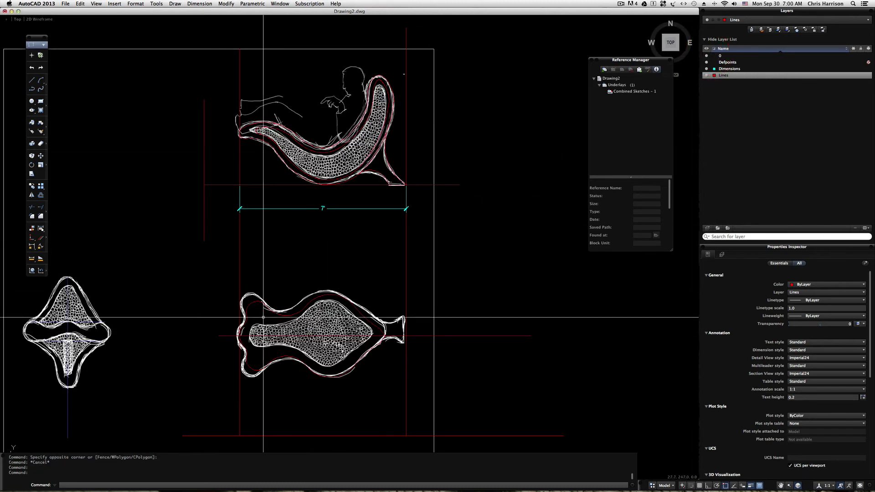
scroll(289, 314, up, 1)
scroll(322, 293, up, 1)
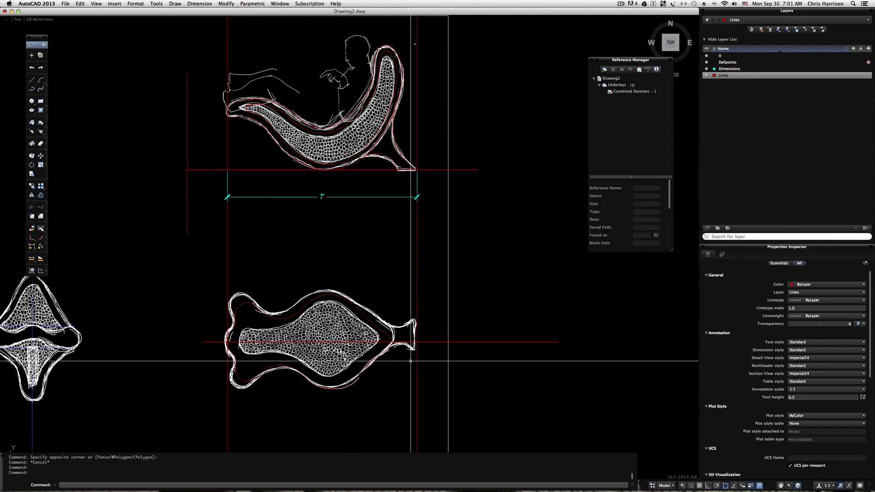
Draw a polyline arc for the rear base from the lower body outline near the neck to the rear vertical guide.
text(pl)
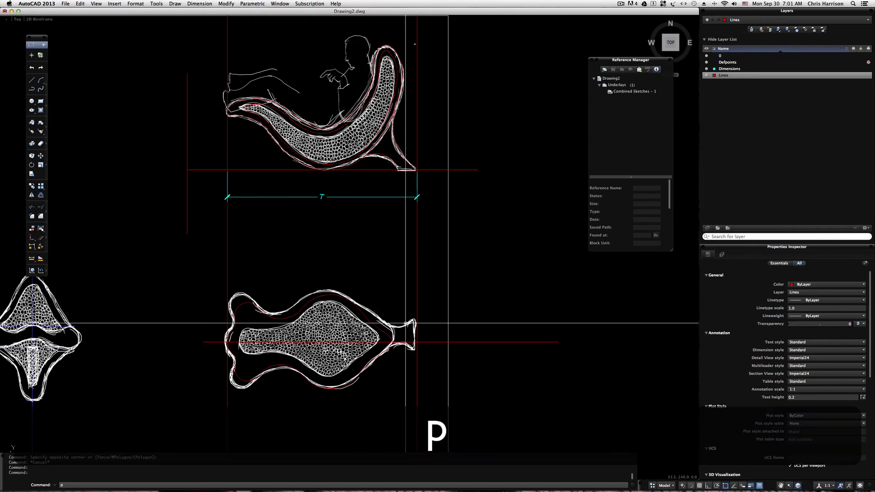
key(Return)
scroll(378, 359, up, 5)
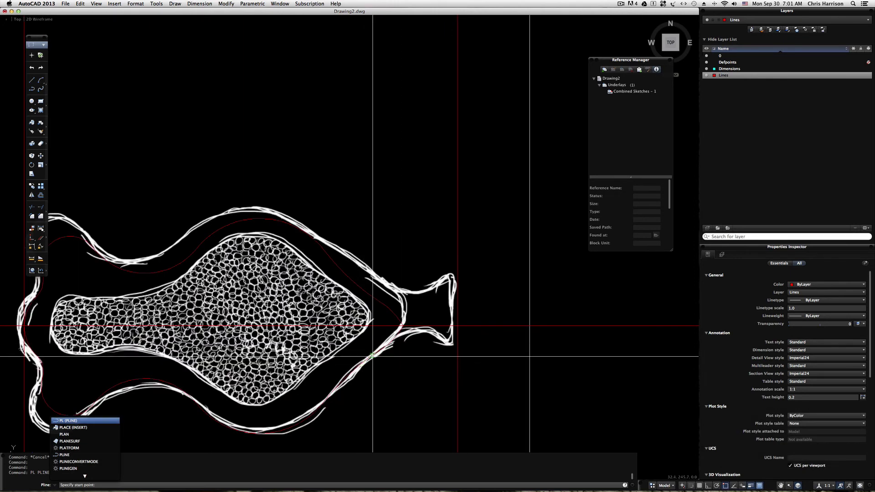
click(384, 348)
click(385, 348)
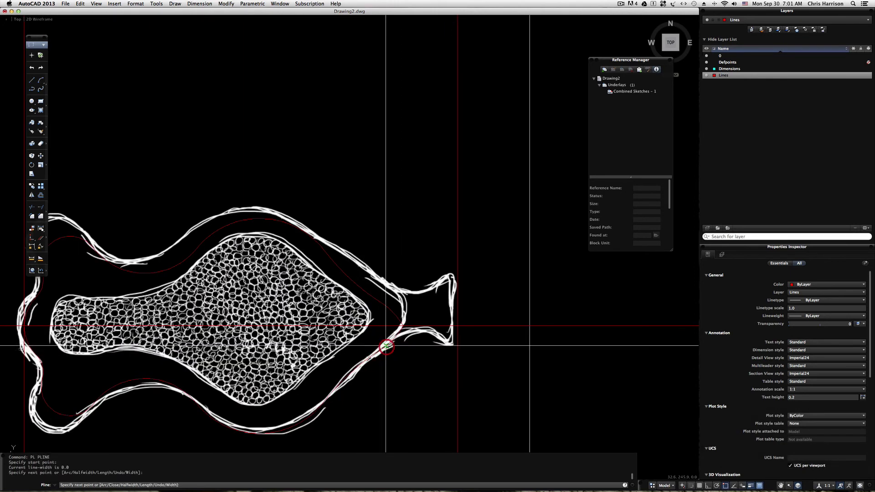
text(a)
key(space)
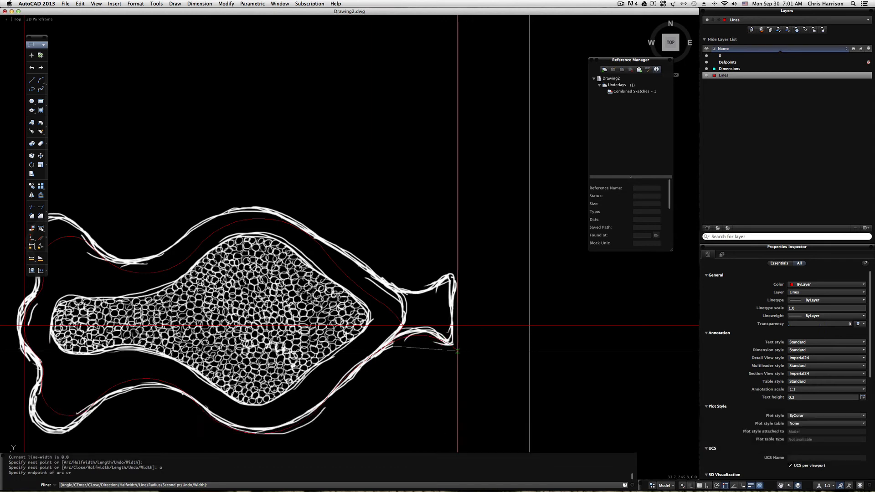
click(457, 351)
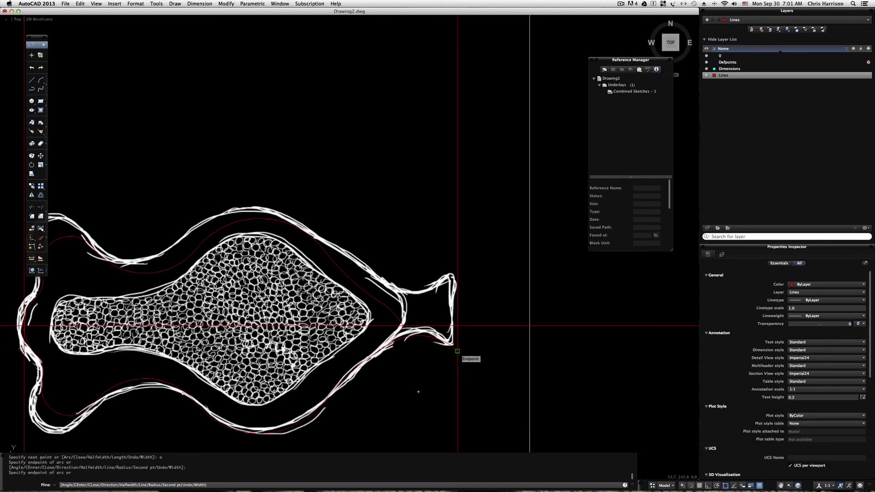
key(Return)
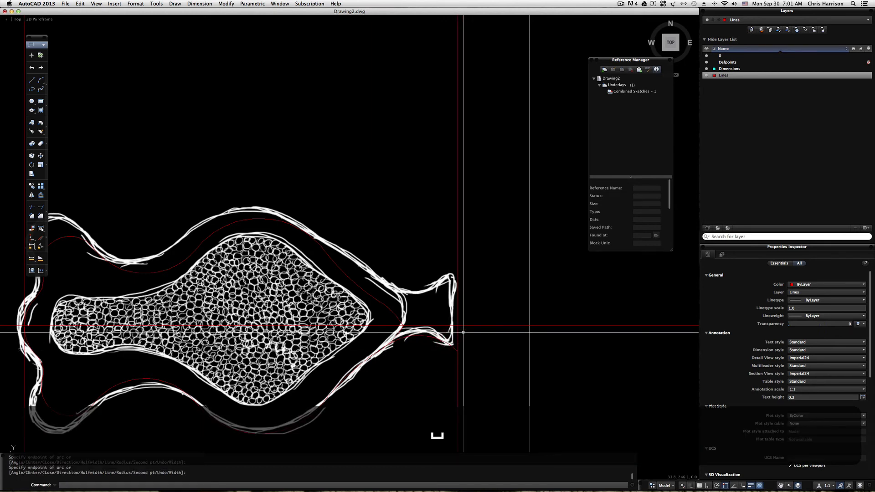
Draw a short straight polyline along the rear guide from the base arc's end to the centerline, and check it by selecting it.
text(pl)
key(Return)
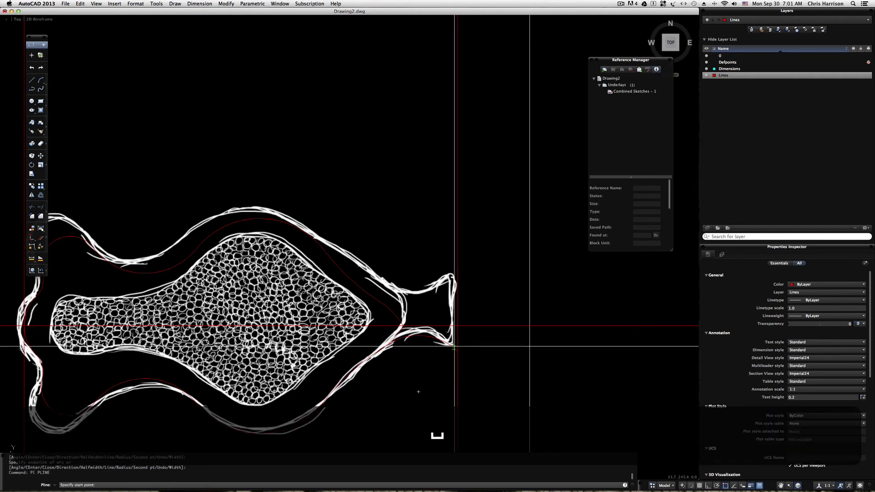
click(458, 350)
key(Escape)
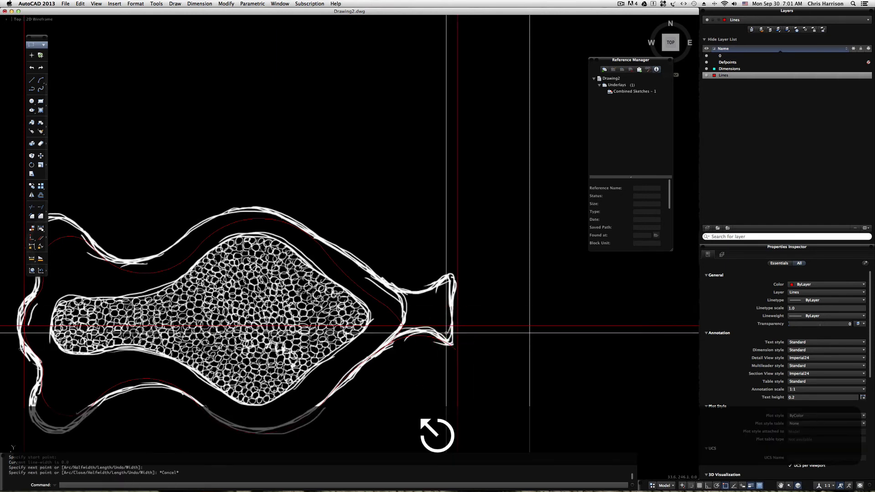
click(436, 348)
key(Escape)
click(457, 336)
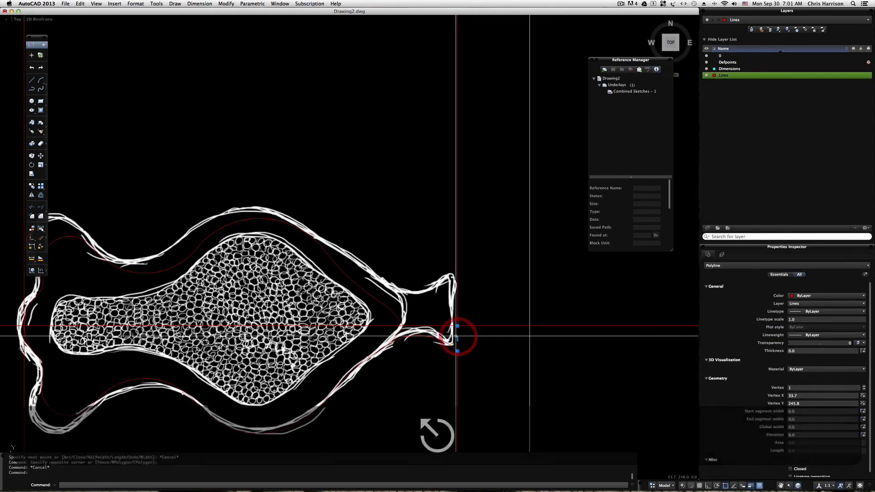
key(Escape)
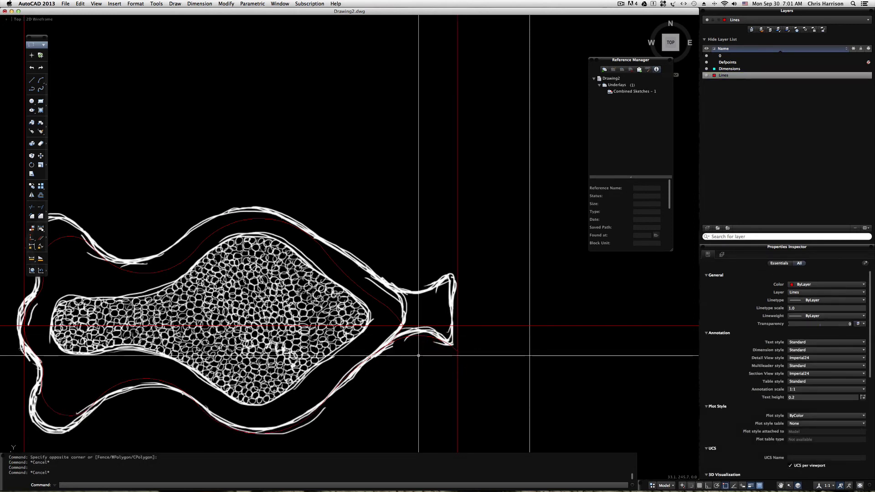
Join the base arc and the short vertical line into one polyline with a fuzz distance of 1, and check the selection.
text(p)
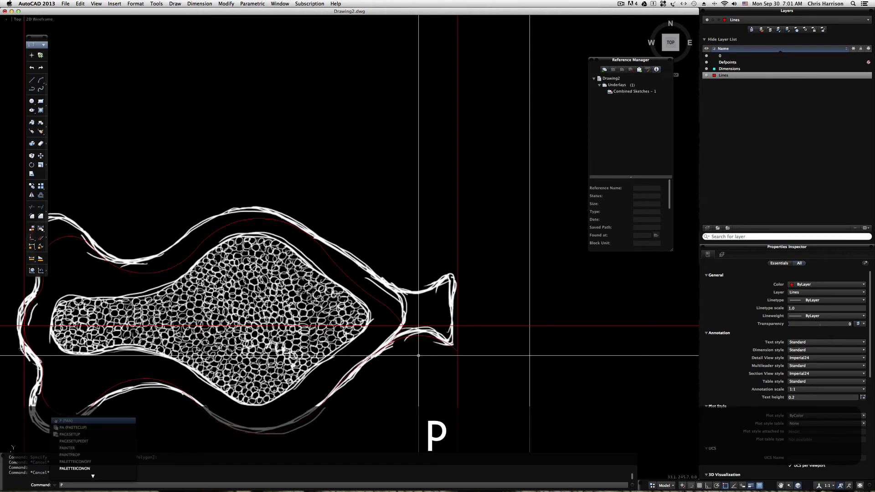
text(e)
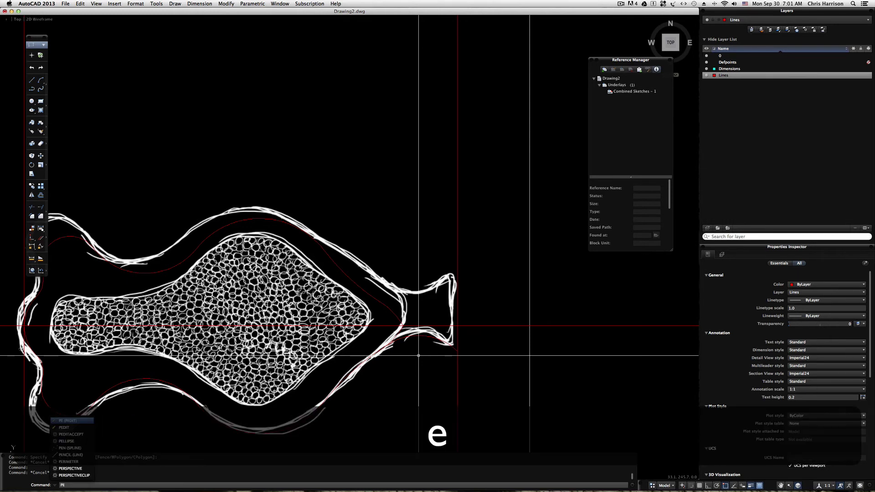
key(space)
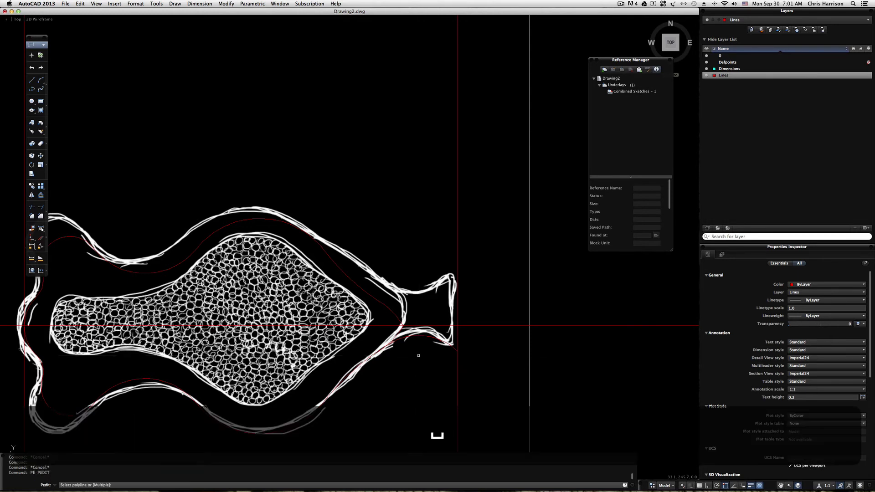
text(m)
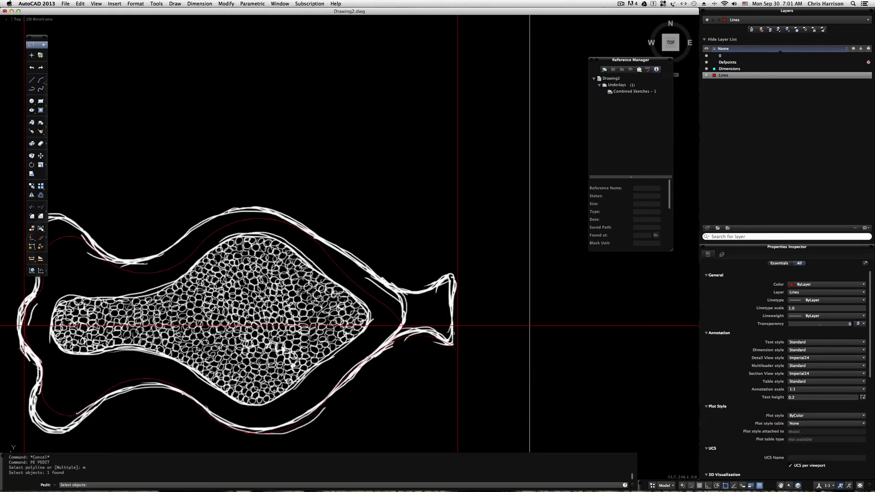
key(Return)
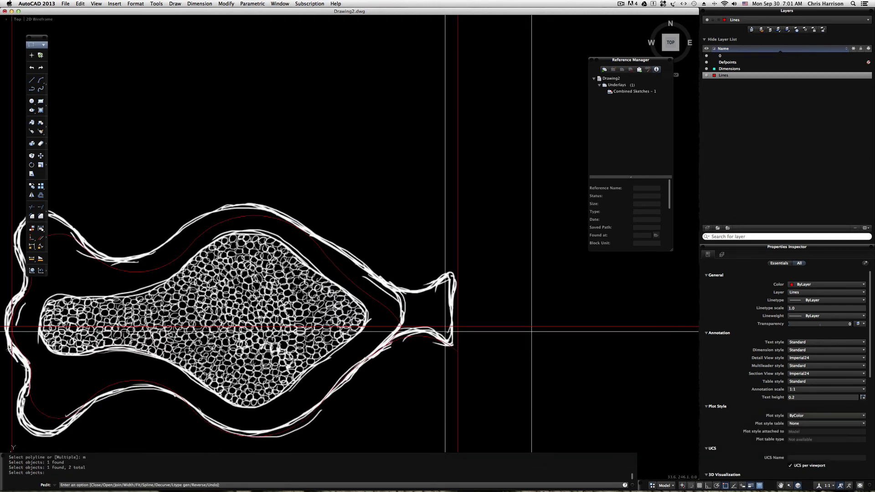
text(j)
key(Return)
key(Return)
key(Escape)
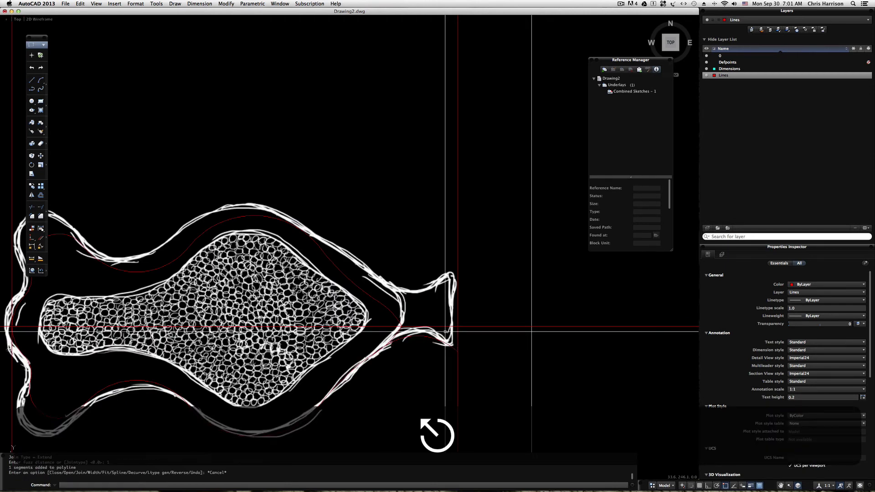
click(427, 349)
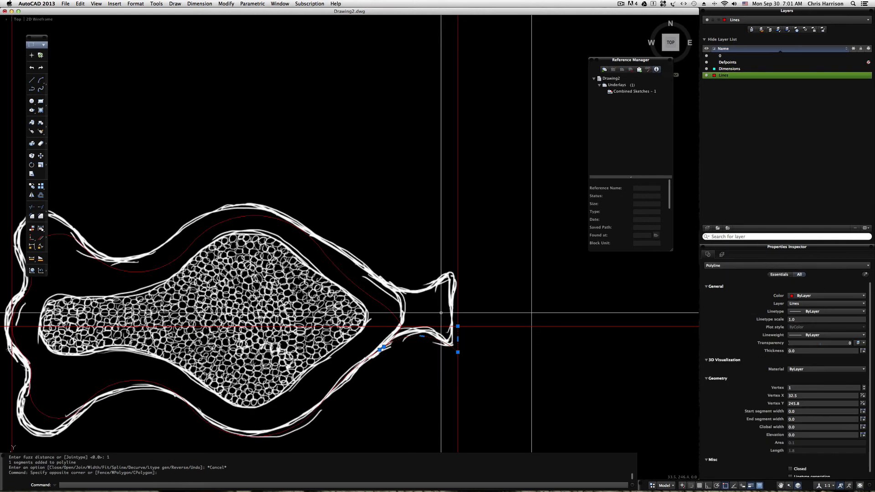
key(Escape)
Mirror the joined rear base polyline across the plan view centerline, keeping the source object.
text(mirror)
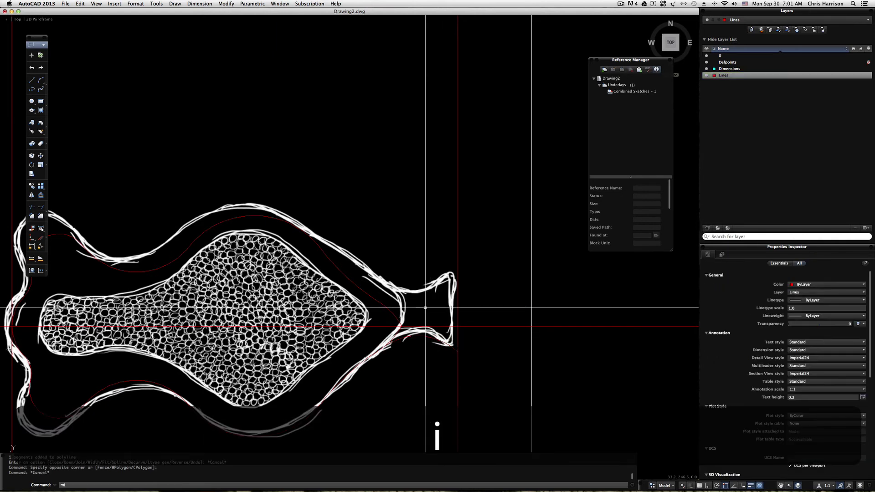
key(Return)
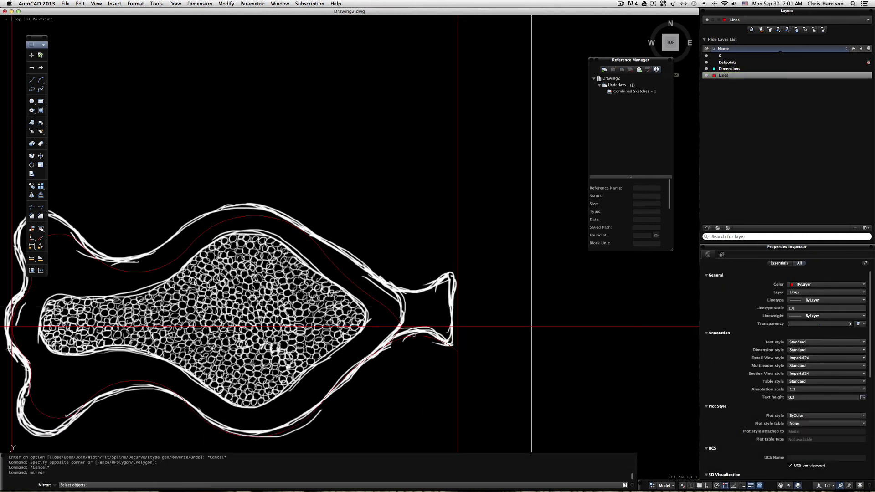
right_click(414, 337)
click(402, 326)
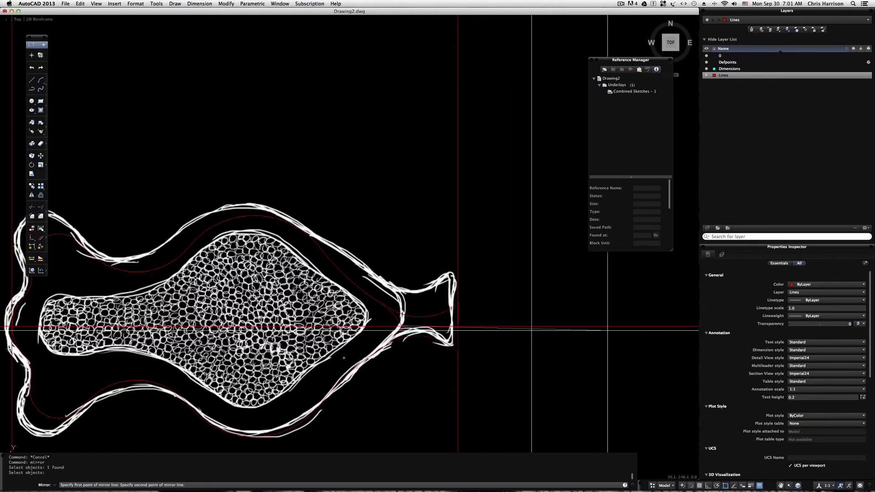
key(Return)
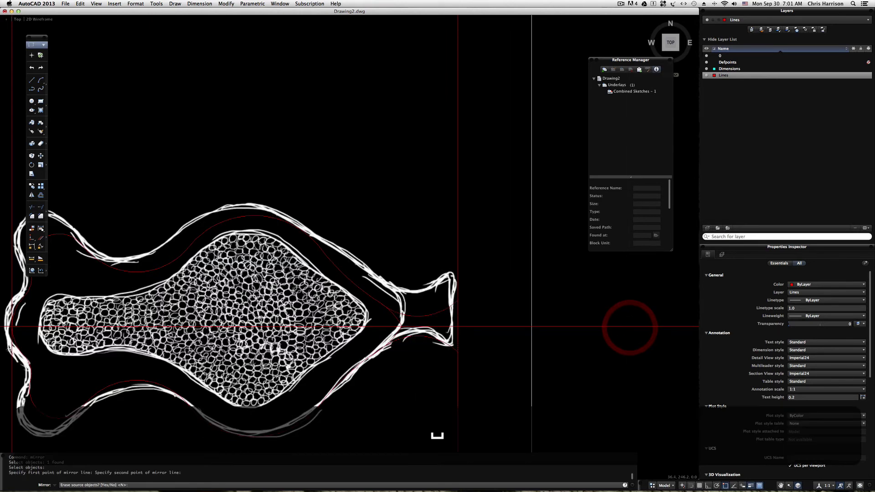
key(Return)
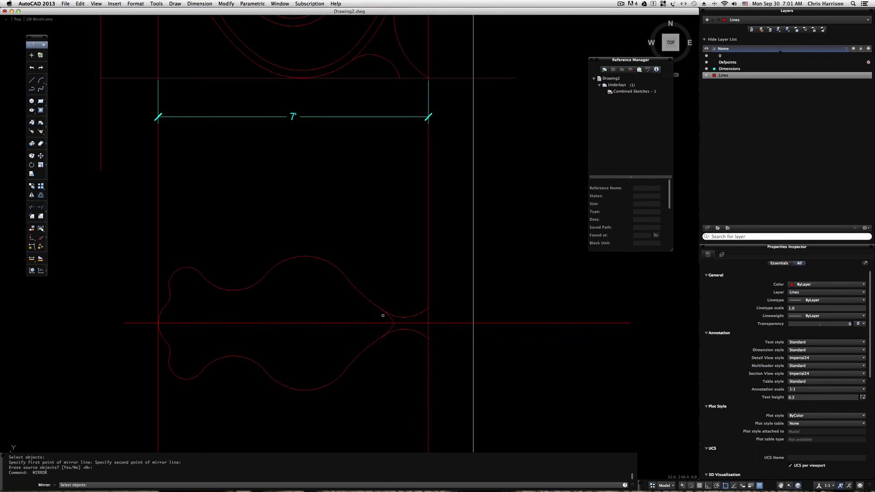
key(Escape)
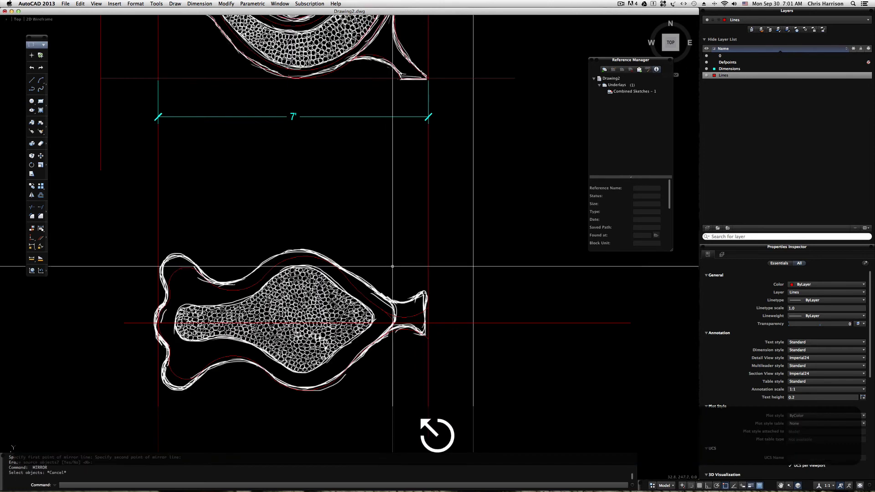
Turn off layer 0 to hide the sketch underlay and review the traced side and plan outlines.
scroll(386, 255, down, 3)
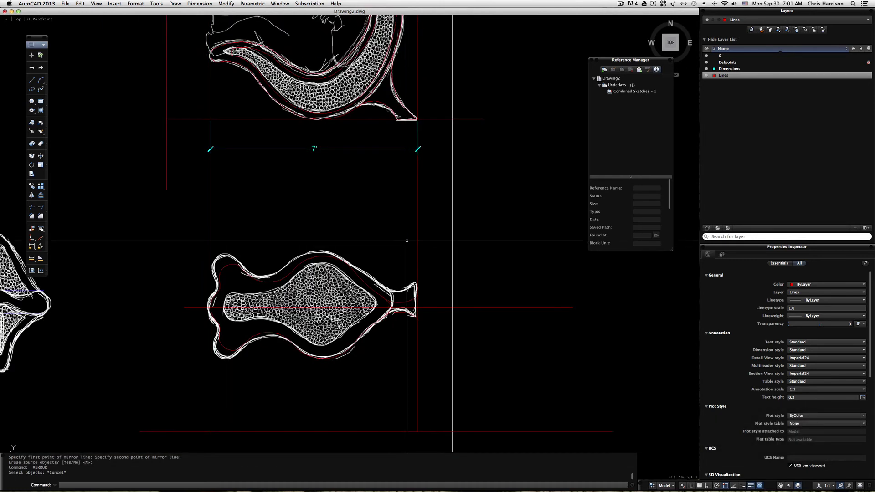
click(707, 56)
scroll(335, 192, down, 5)
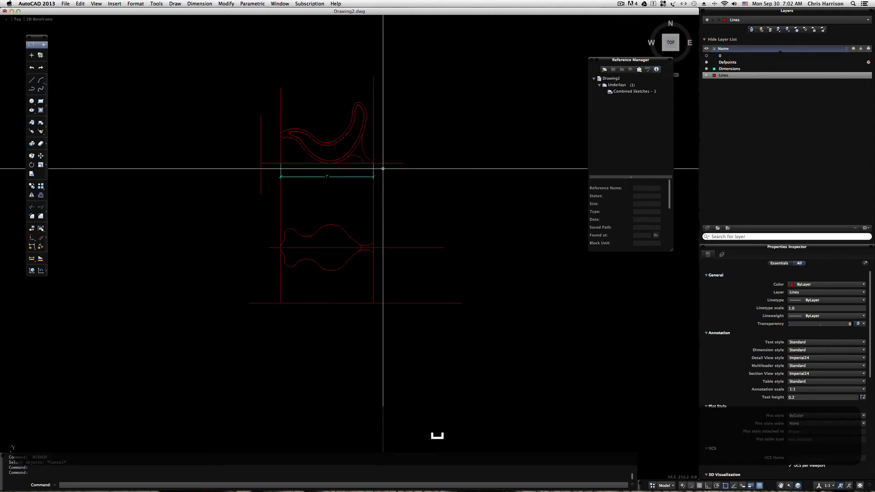
scroll(410, 231, down, 3)
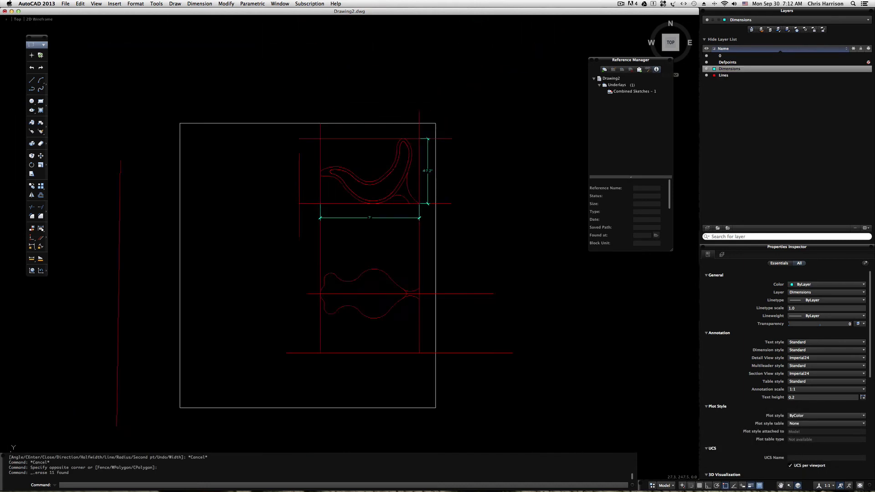
scroll(336, 274, down, 1)
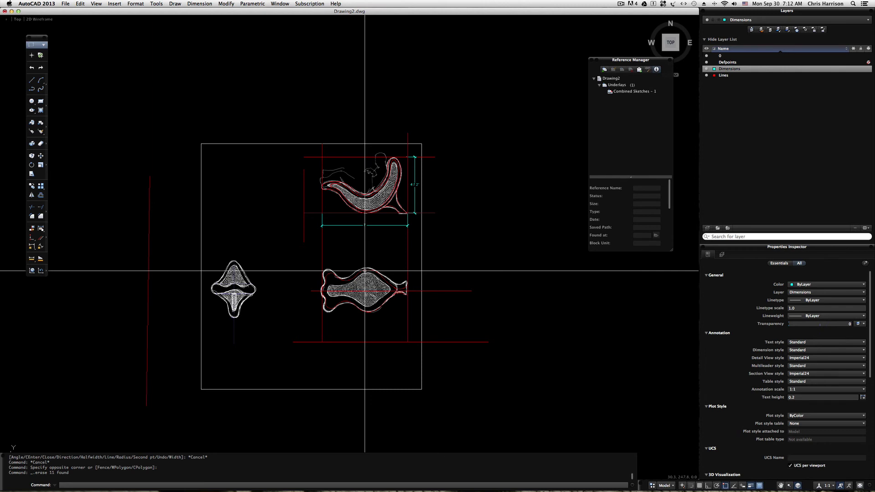
text(o)
key(Return)
text(t)
key(Return)
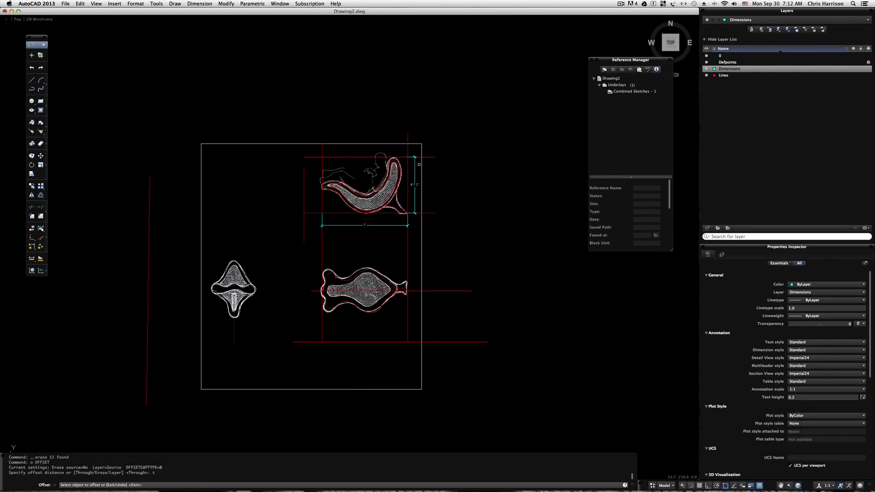
key(Escape)
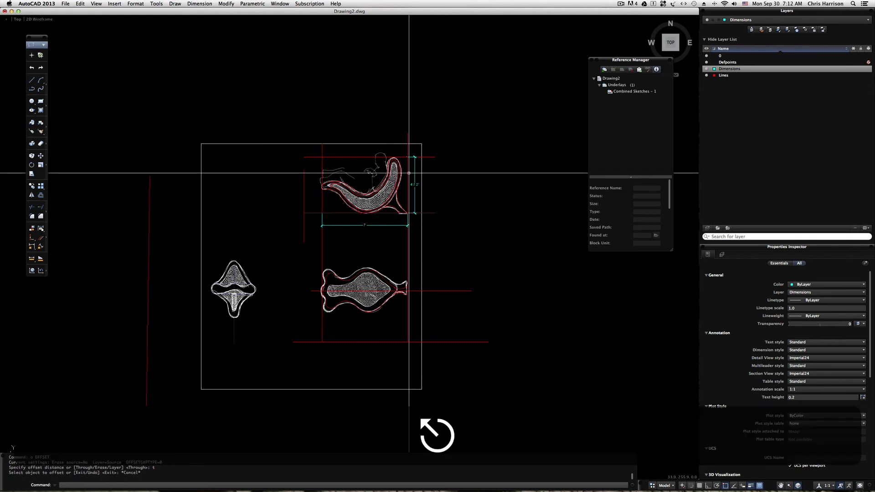
Draw a vertical polyline along the side view's rear guide, from the upper height line down to the ground line.
text(pl)
key(Return)
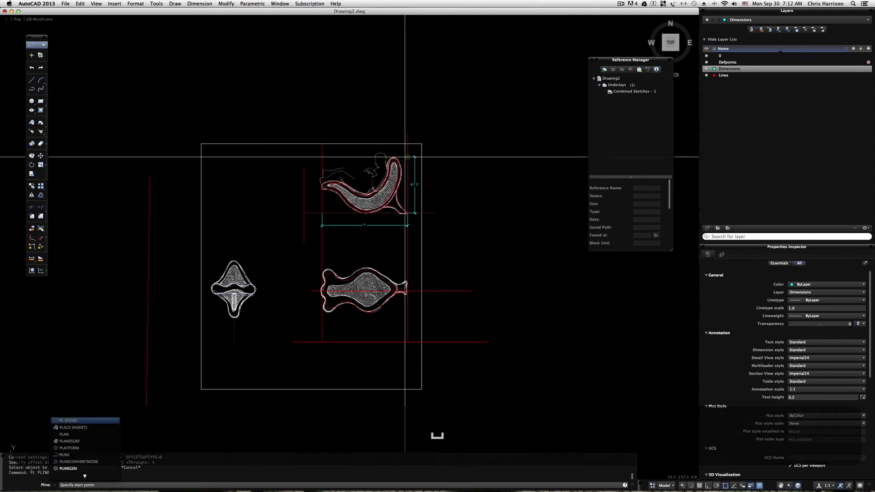
scroll(407, 160, up, 5)
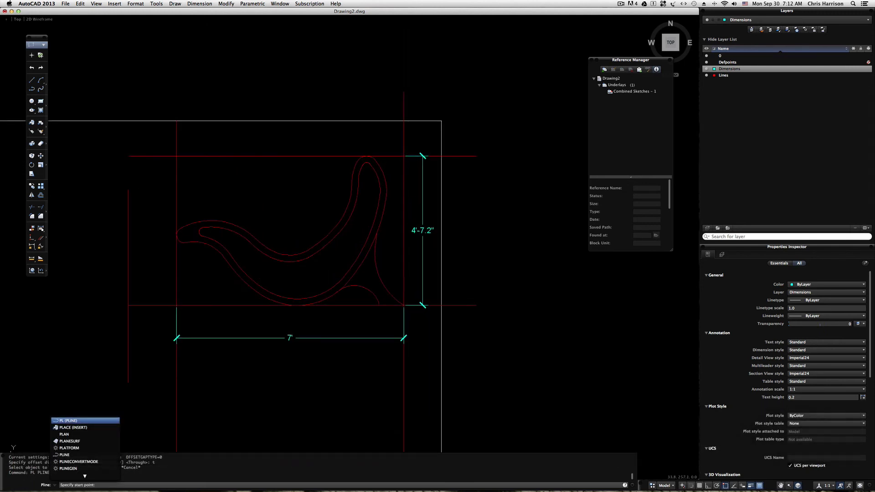
click(403, 305)
key(Escape)
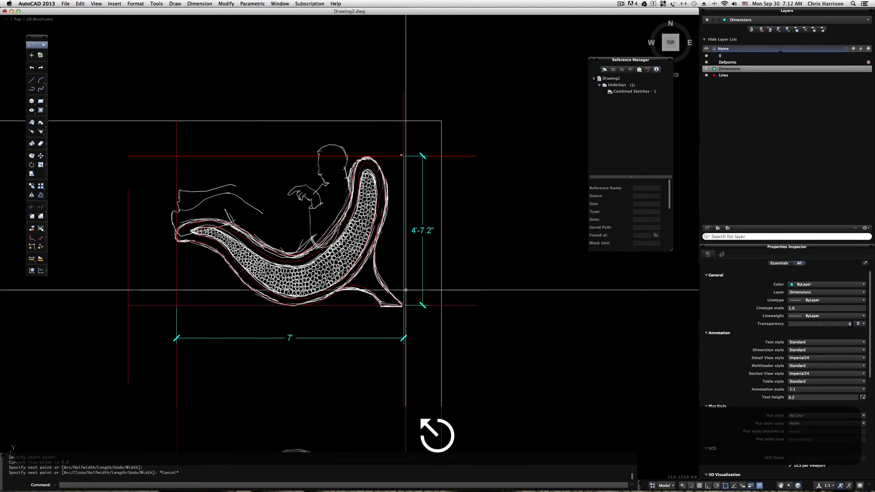
Copy the side view's vertical height line from its midpoint onto the centerline of the front view sketch.
text(copy)
key(Return)
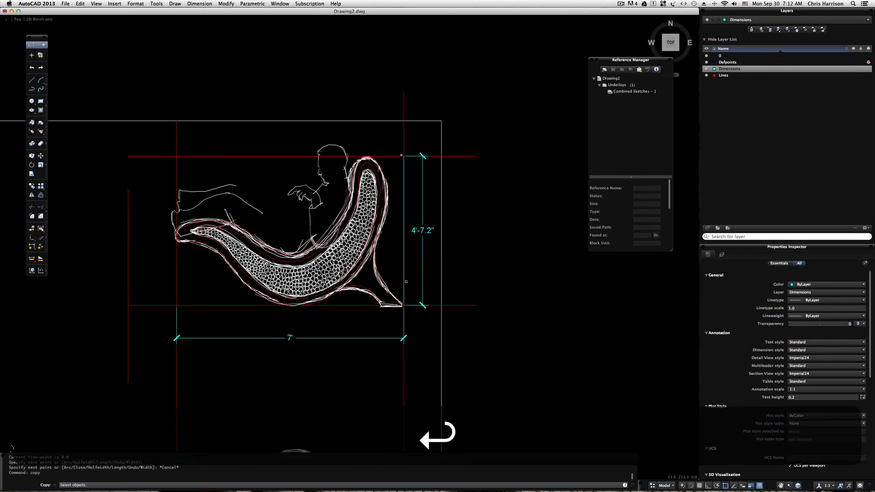
right_click(410, 263)
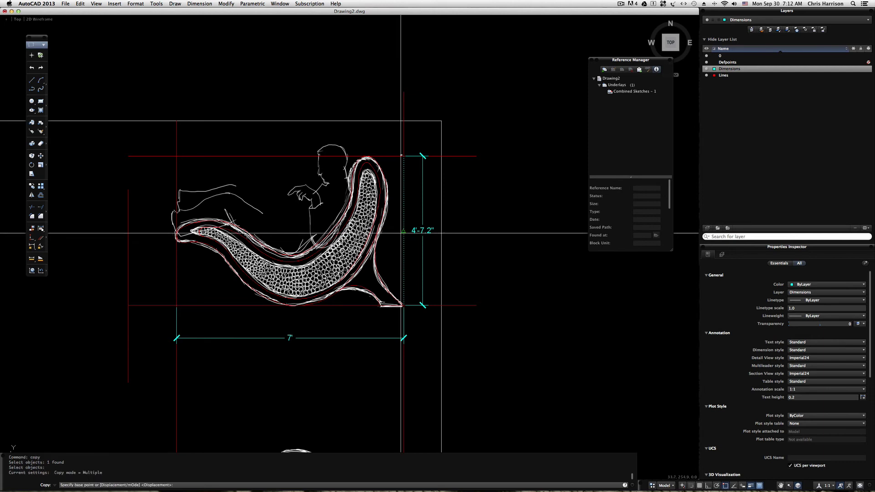
click(404, 231)
scroll(257, 329, down, 6)
key(space)
drag(269, 324, 306, 289)
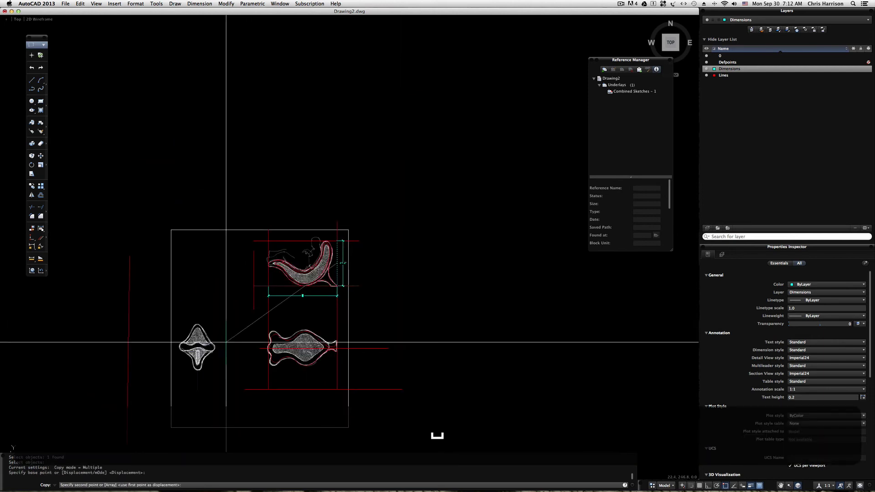
scroll(200, 354, up, 5)
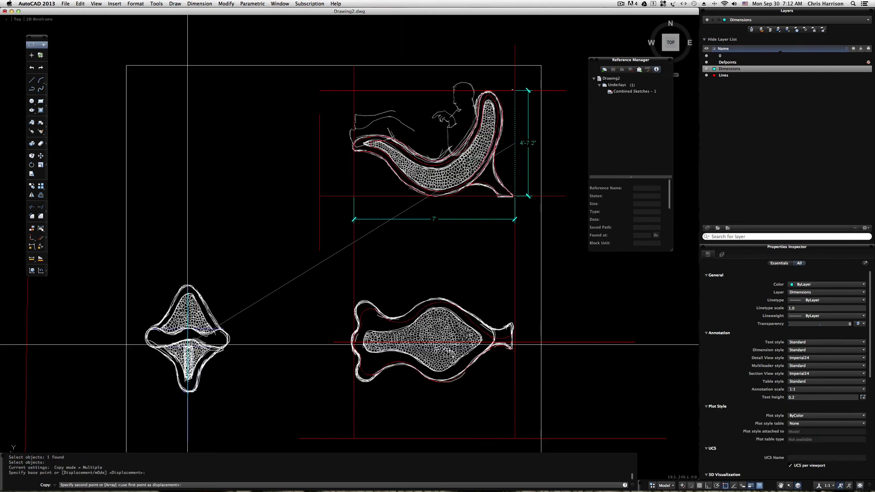
click(188, 346)
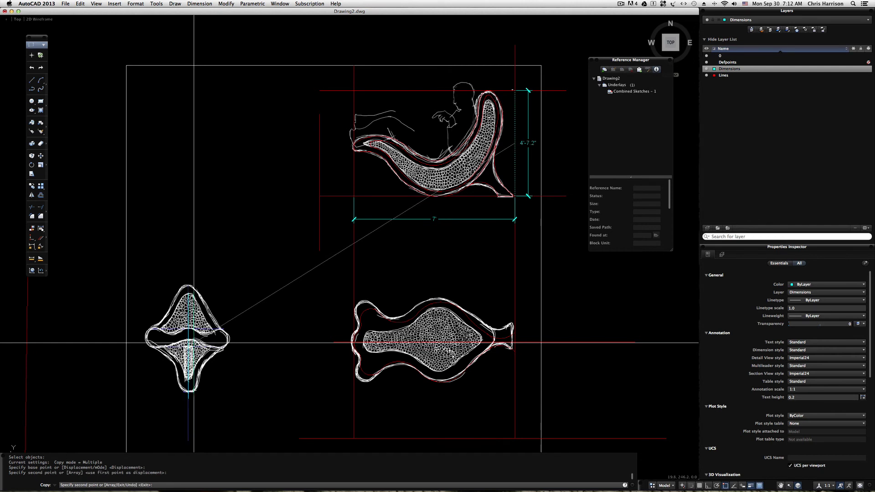
key(Escape)
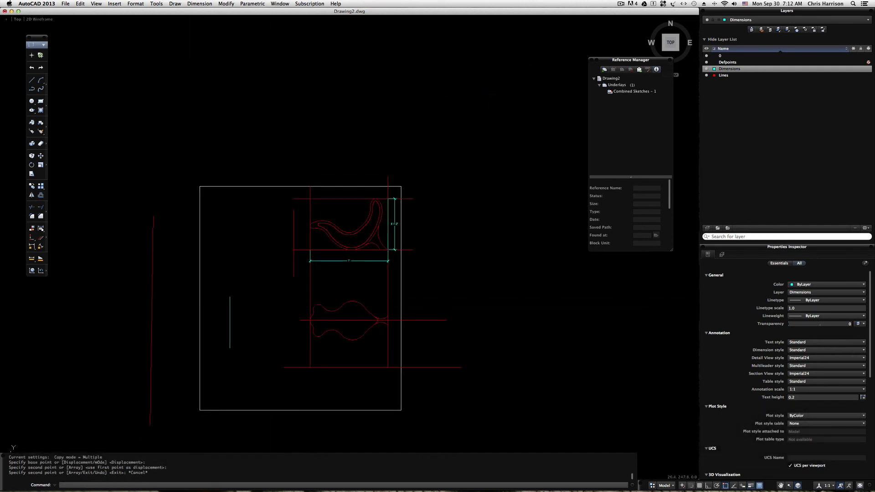
Offset the horizontal guide below the plan view with the Through option to the outline's lower and upper widest points.
text(offse)
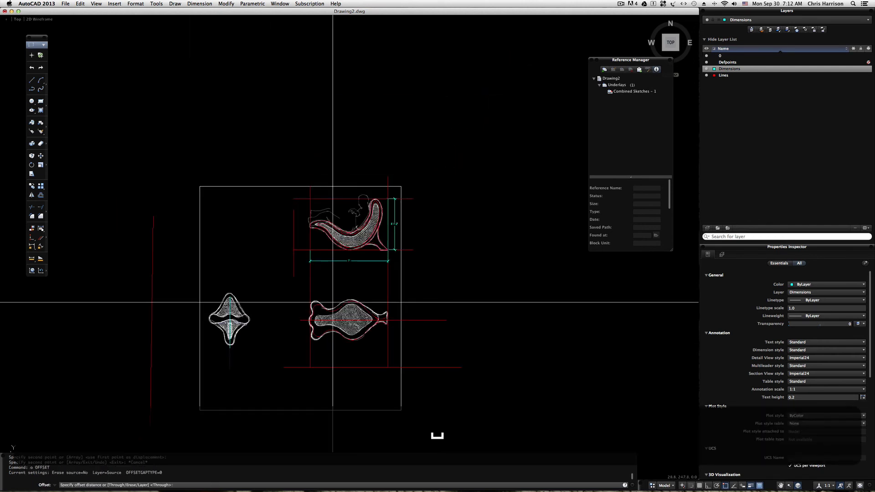
text(t)
key(Return)
click(354, 320)
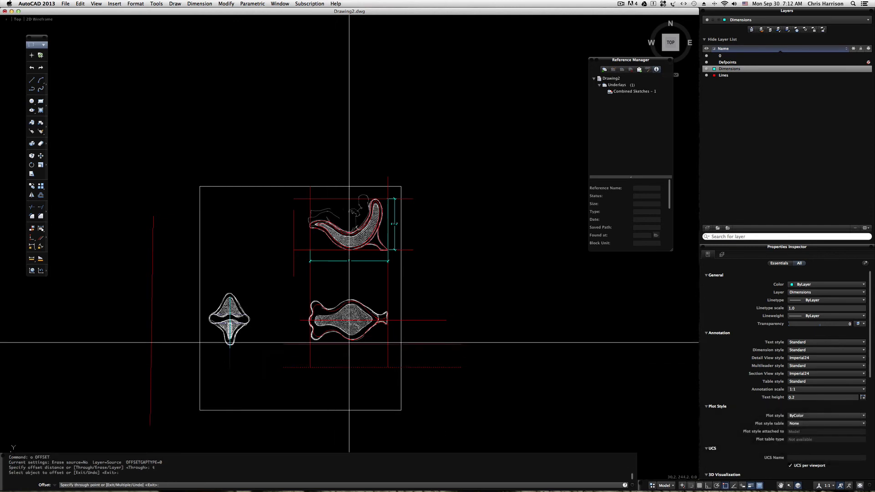
scroll(354, 335, up, 1)
click(356, 341)
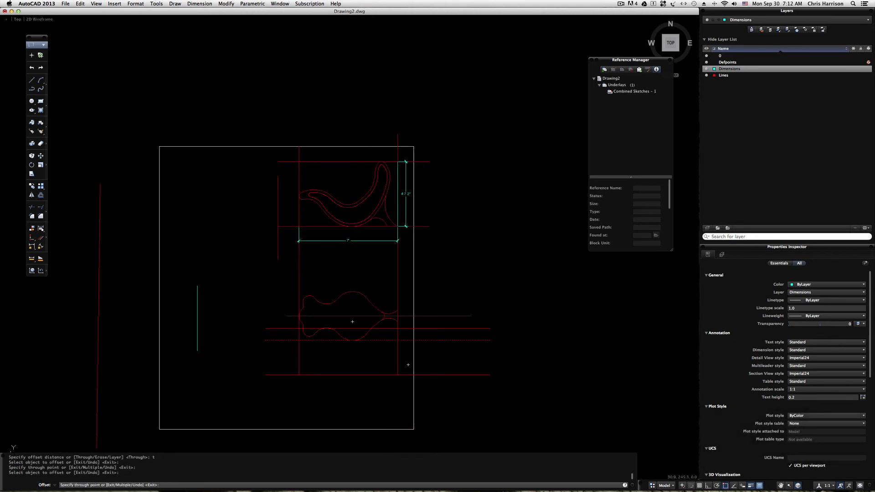
scroll(352, 291, up, 8)
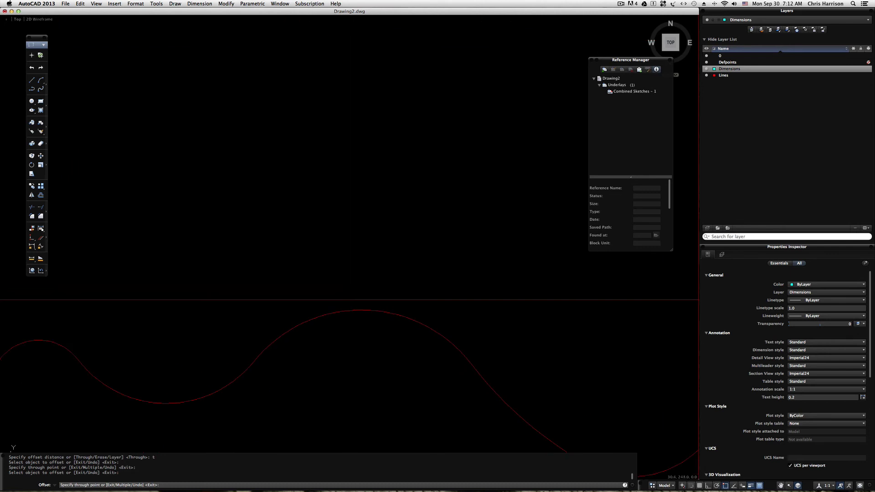
scroll(368, 290, down, 8)
key(Escape)
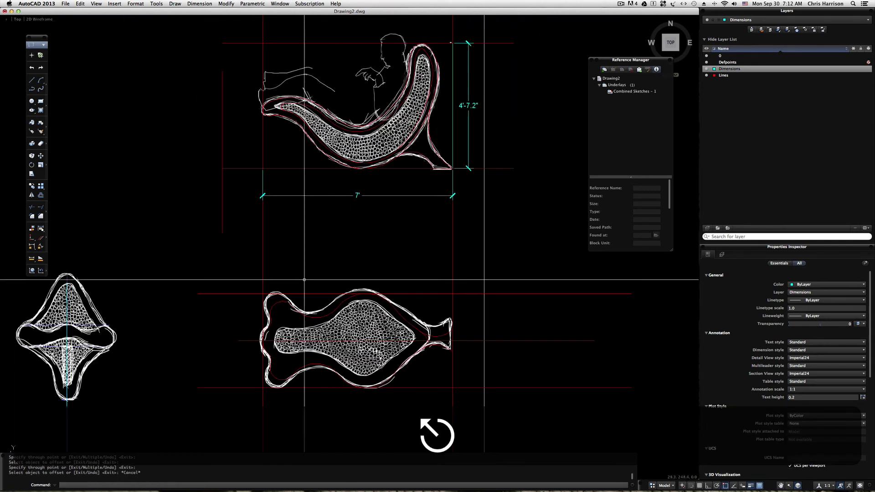
Draw a vertical polyline joining the front-side ends of the plan view's upper and lower width guides.
scroll(255, 323, down, 3)
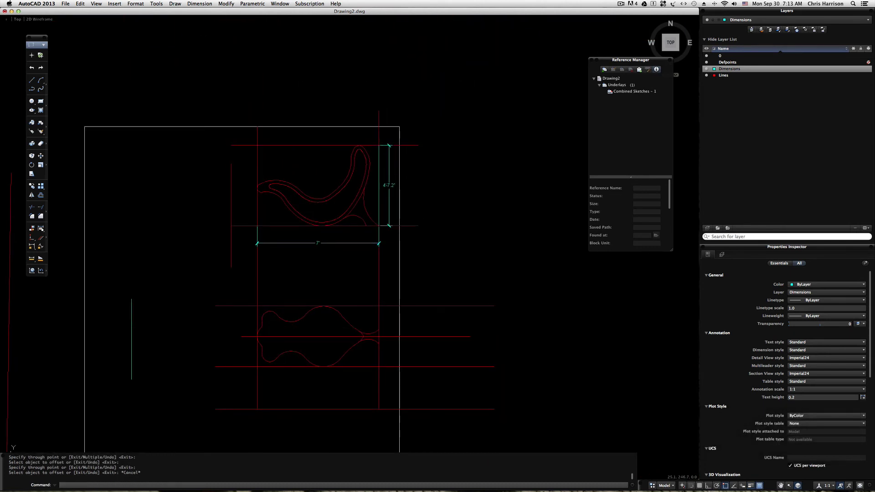
text(pl)
key(space)
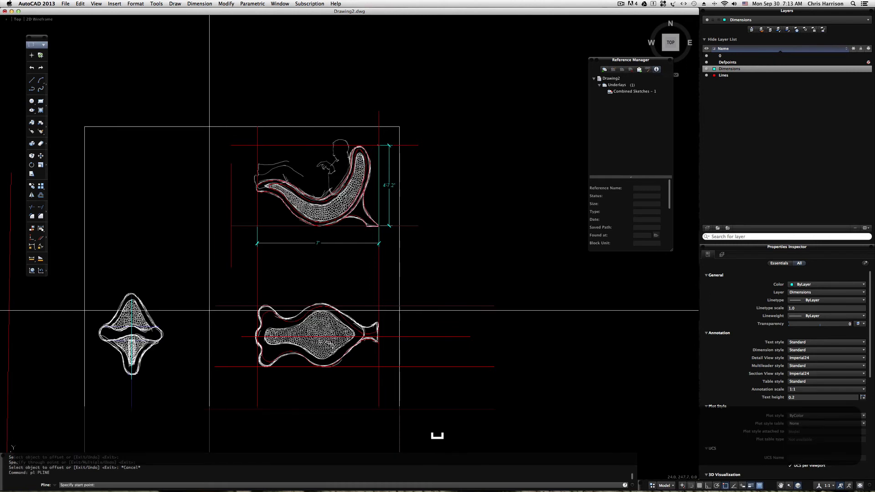
click(215, 306)
click(215, 368)
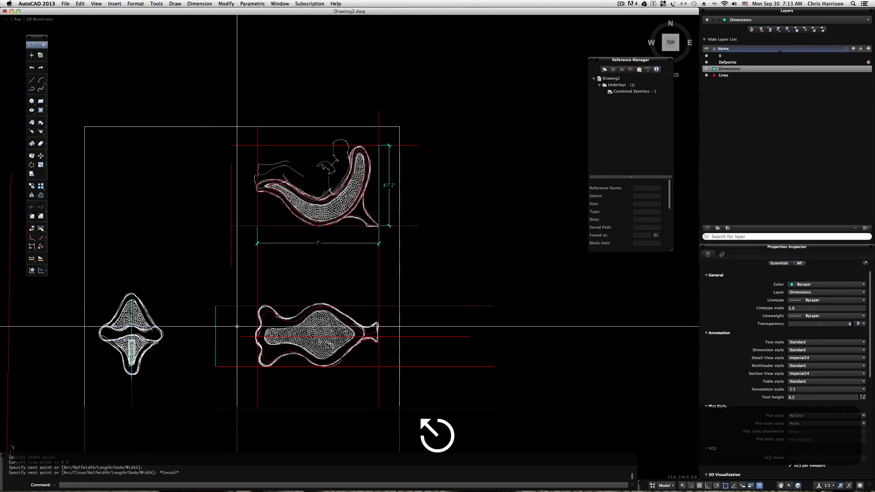
key(Escape)
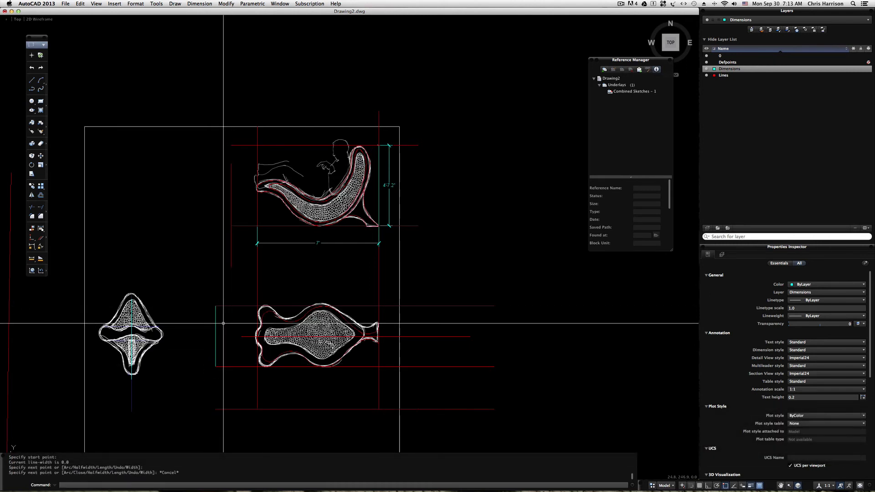
Copy the plan width line from its midpoint to the empty space beside the front view.
text(copy)
key(Return)
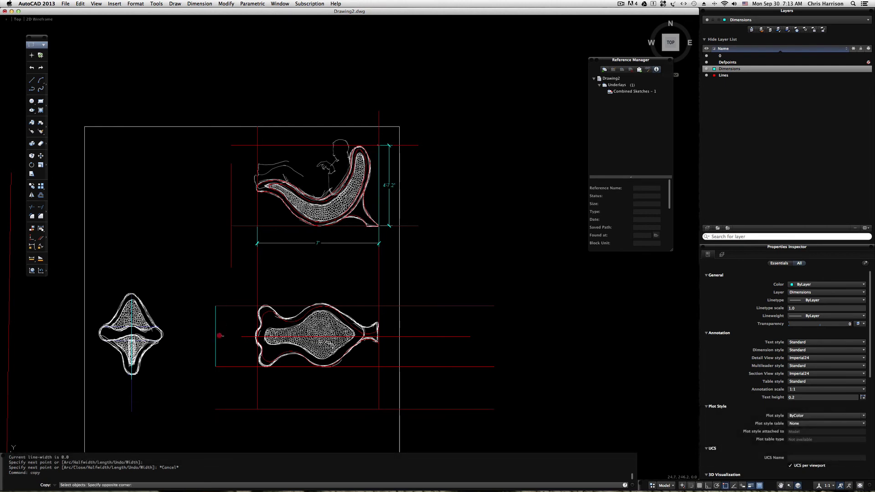
key(Return)
click(215, 336)
click(178, 338)
key(Escape)
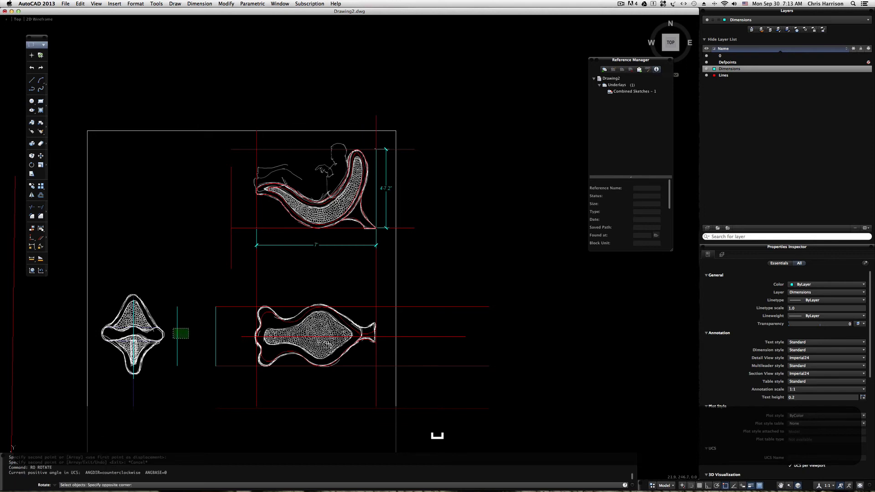
Rotate the copied width line to horizontal about its midpoint with Ortho on.
click(173, 329)
key(Return)
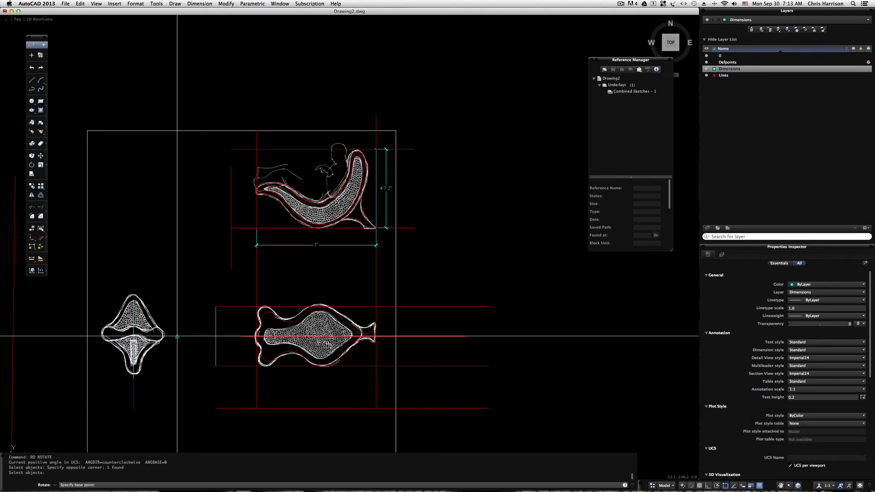
scroll(177, 336, up, 3)
click(173, 337)
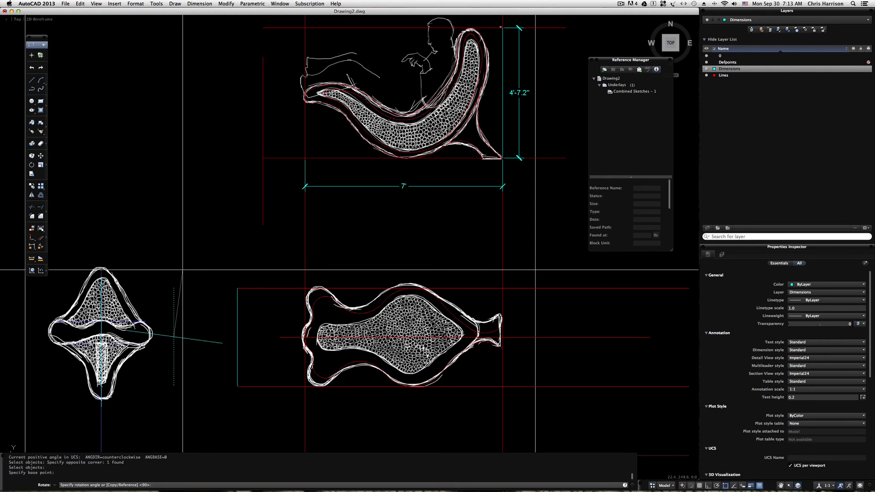
key(F8)
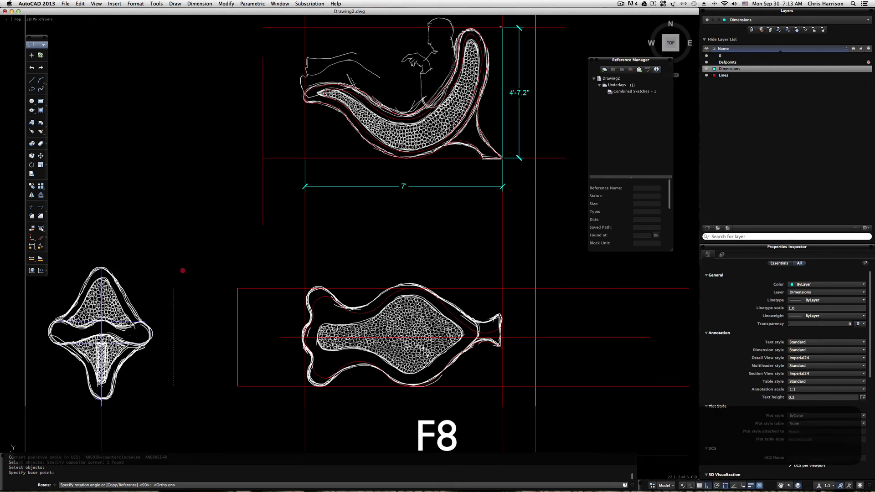
click(183, 271)
Move the horizontal width line by its midpoint onto the midpoint of the front view's height line.
text(m)
key(space)
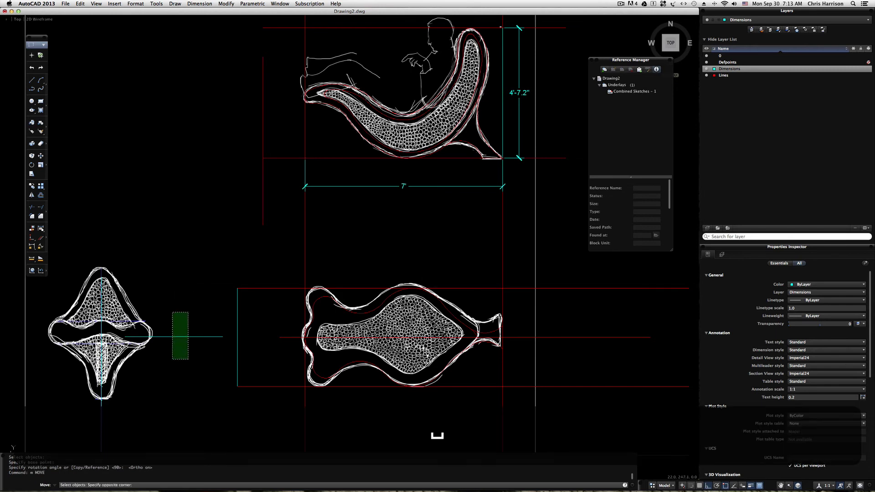
click(172, 313)
right_click(170, 330)
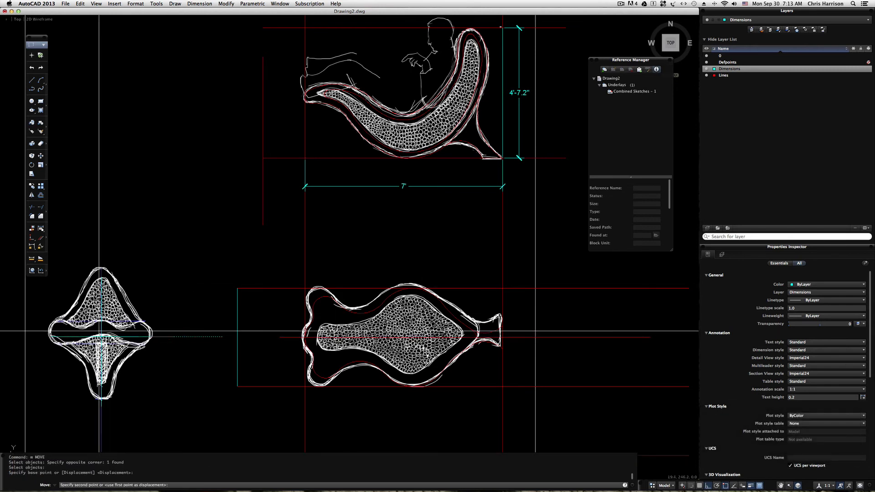
click(101, 337)
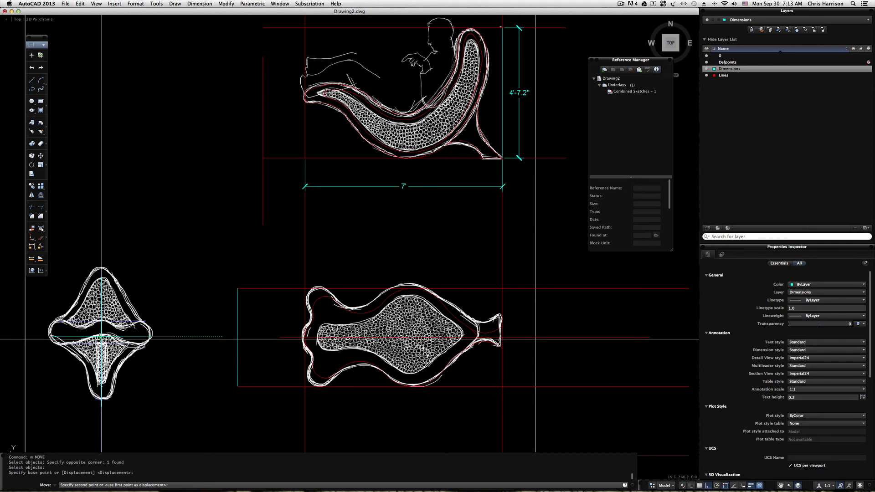
scroll(102, 331, up, 5)
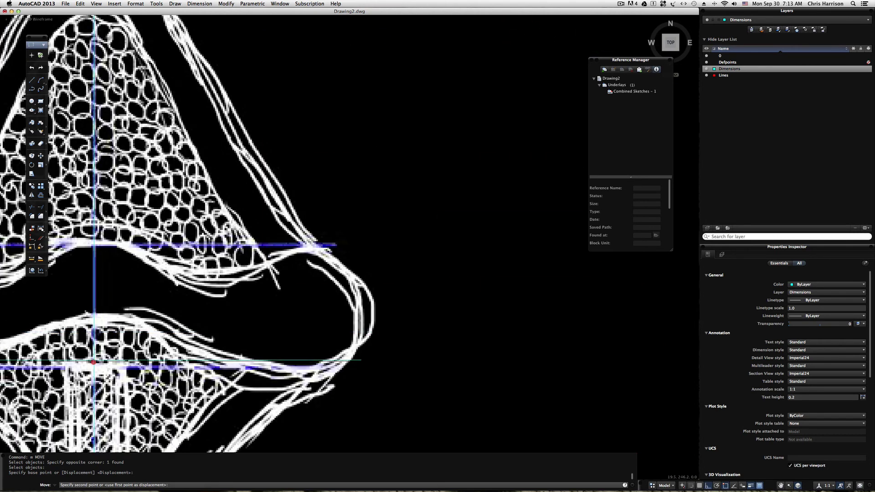
click(94, 360)
scroll(132, 326, down, 5)
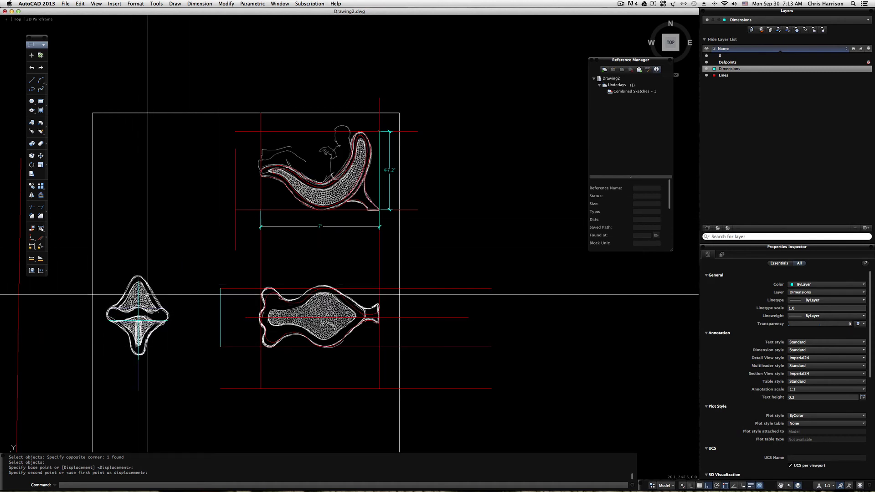
scroll(362, 238, down, 2)
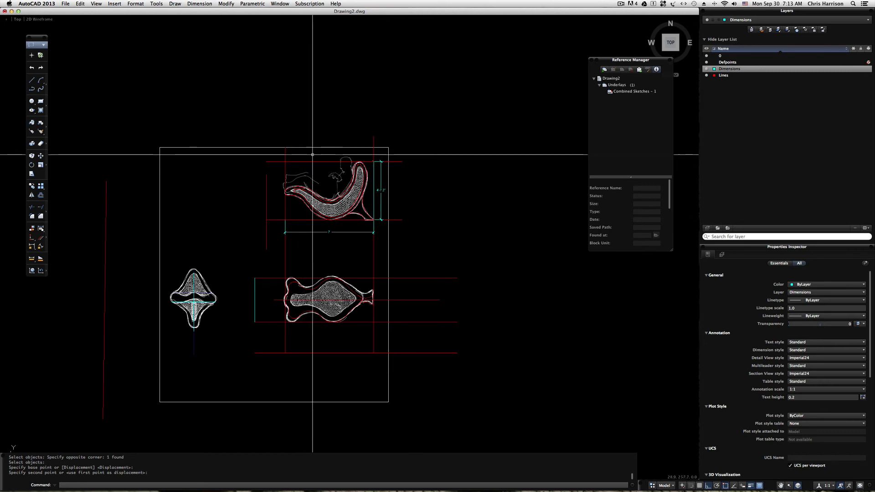
Bring up the Biomemetic Bench.dwg drawing, enlarge its window and switch it from Layout1 to model space.
click(11, 10)
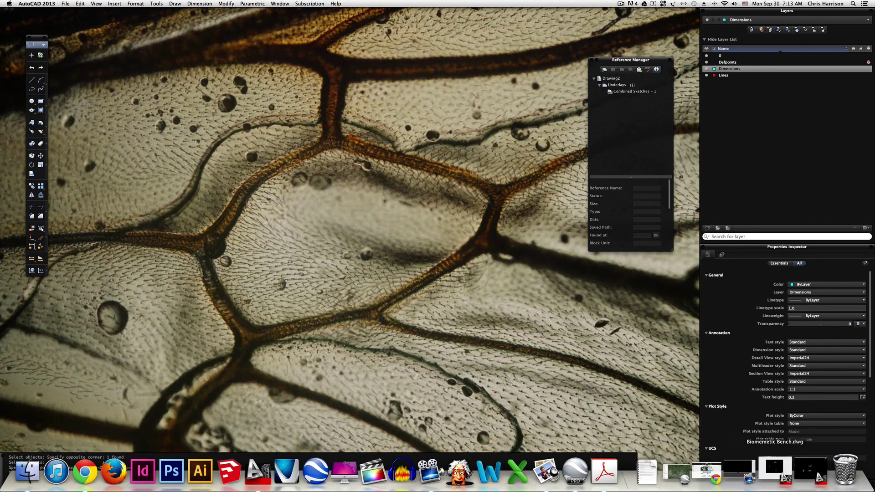
click(795, 473)
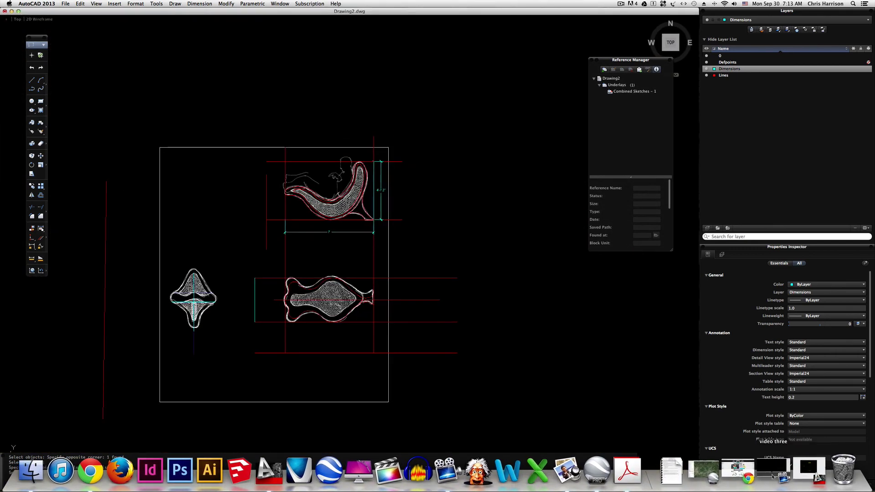
click(803, 470)
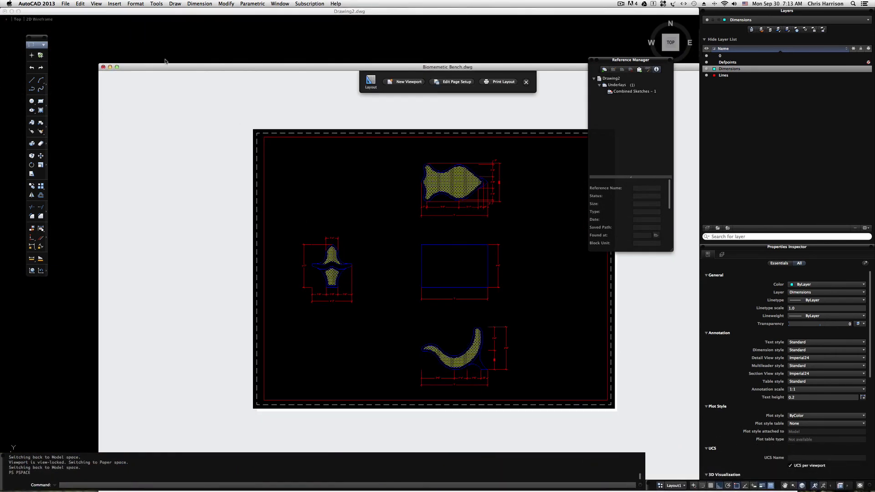
click(117, 66)
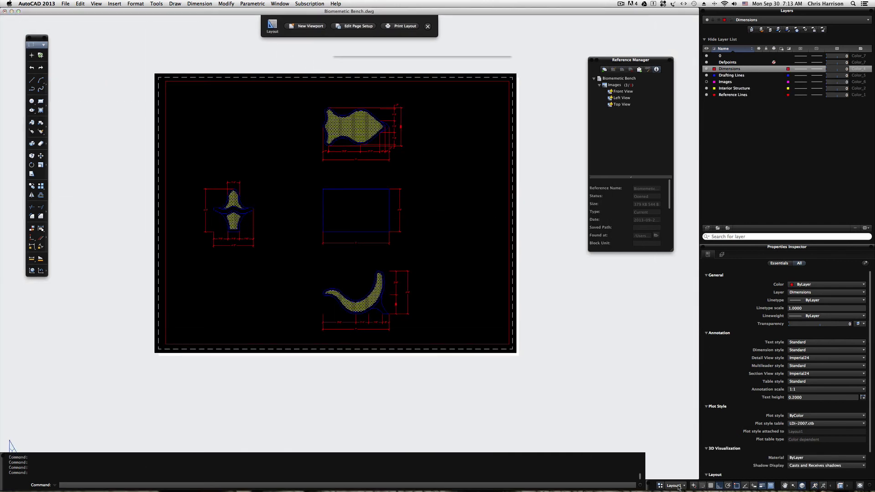
click(686, 446)
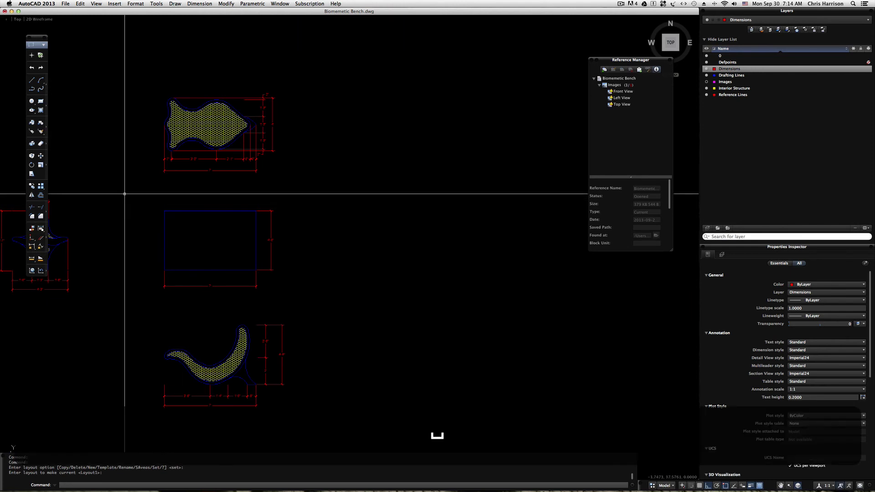
Examine the bench drawing's plan, side and front views, focusing on the front view's dimensions.
middle_drag(127, 192, 334, 201)
scroll(298, 227, up, 1)
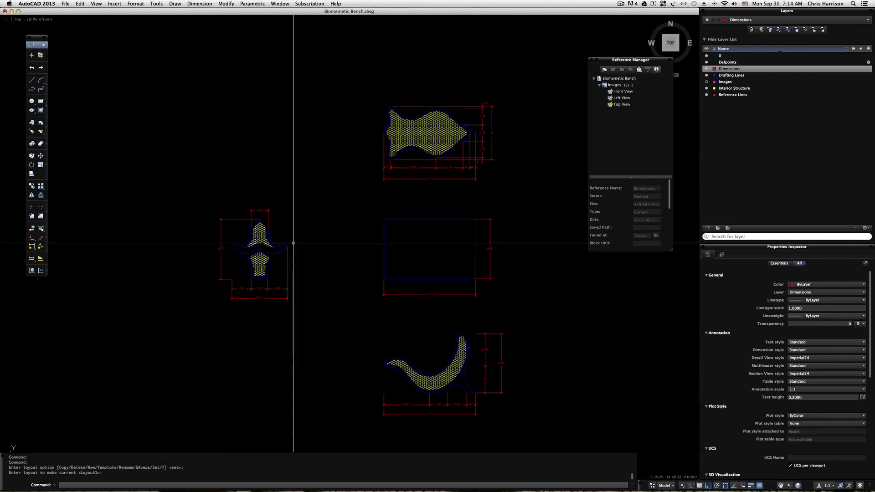
scroll(293, 281, up, 3)
scroll(293, 281, right, 3)
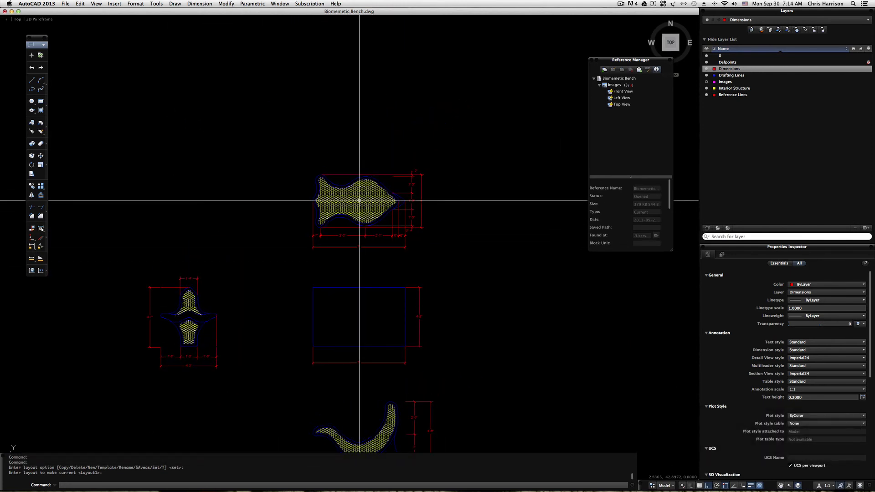
scroll(360, 201, up, 1)
scroll(346, 238, down, 3)
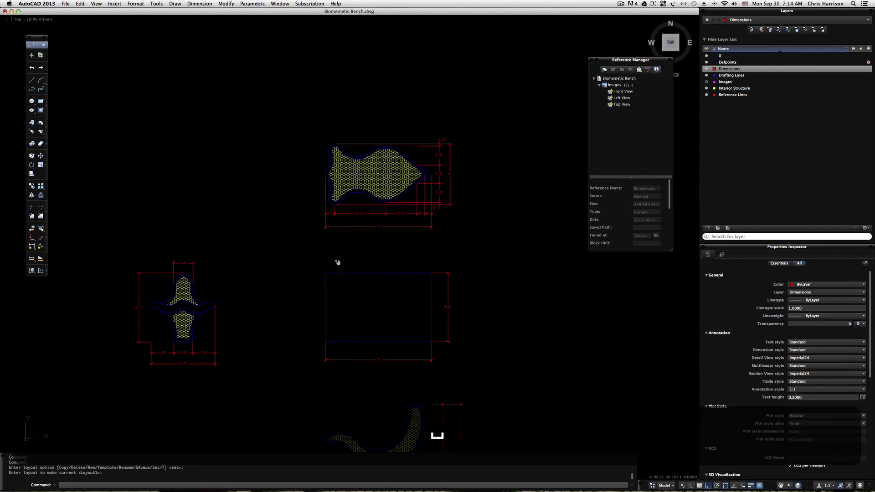
scroll(337, 262, down, 2)
scroll(213, 254, up, 3)
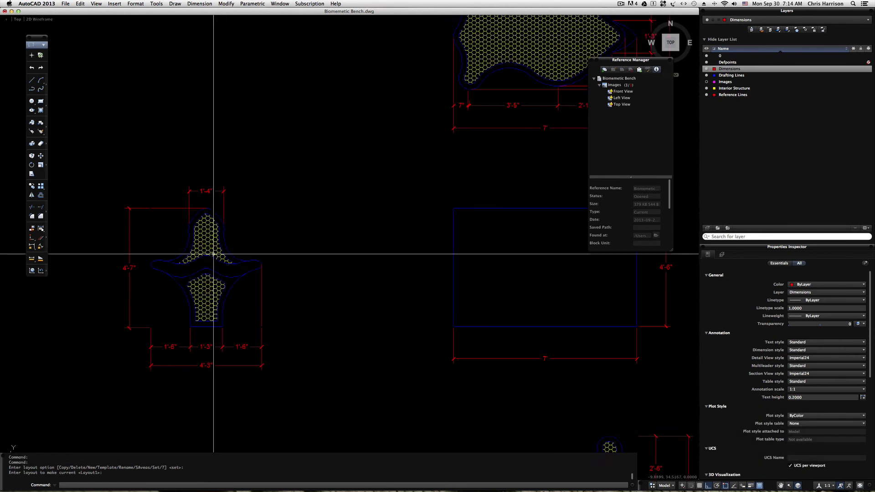
Inspect the honeycomb-hatched interiors and the empty rectangle among the bench drawing's dimensioned views.
click(214, 254)
key(super+z)
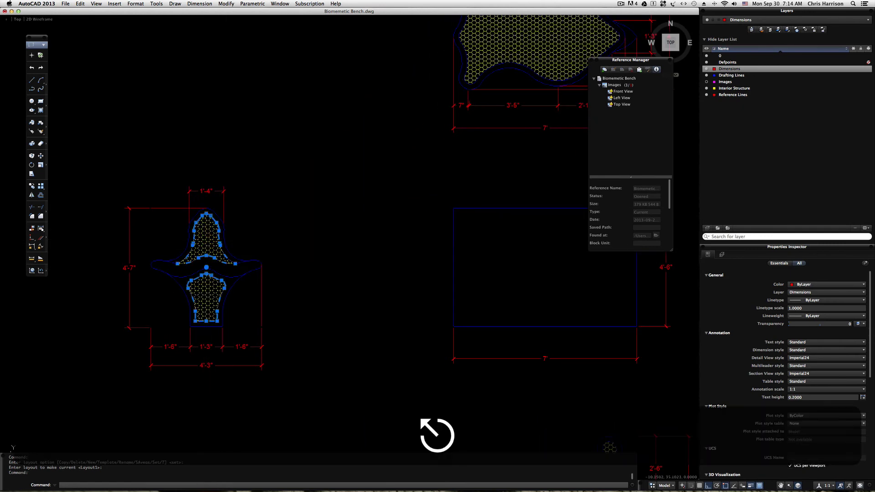
key(Escape)
key(Escape)
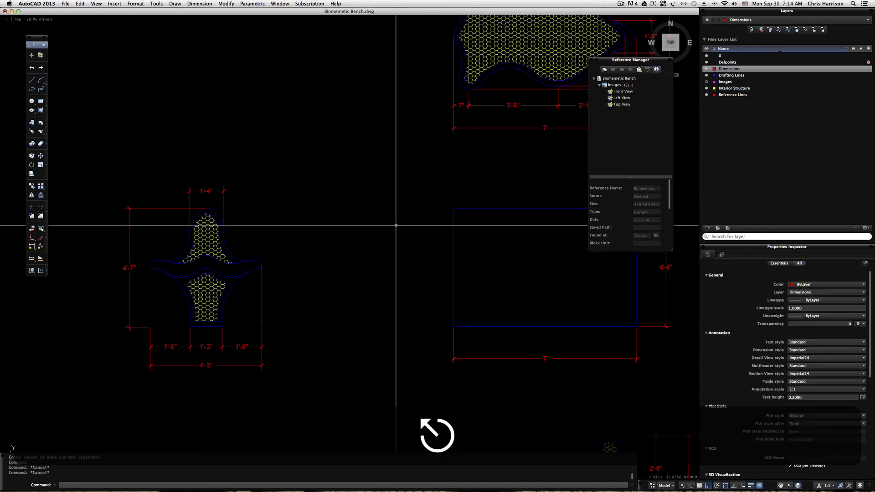
mouse_move(396, 226)
middle_down()
mouse_move(383, 230)
mouse_move(381, 205)
mouse_move(357, 264)
mouse_move(305, 282)
middle_up()
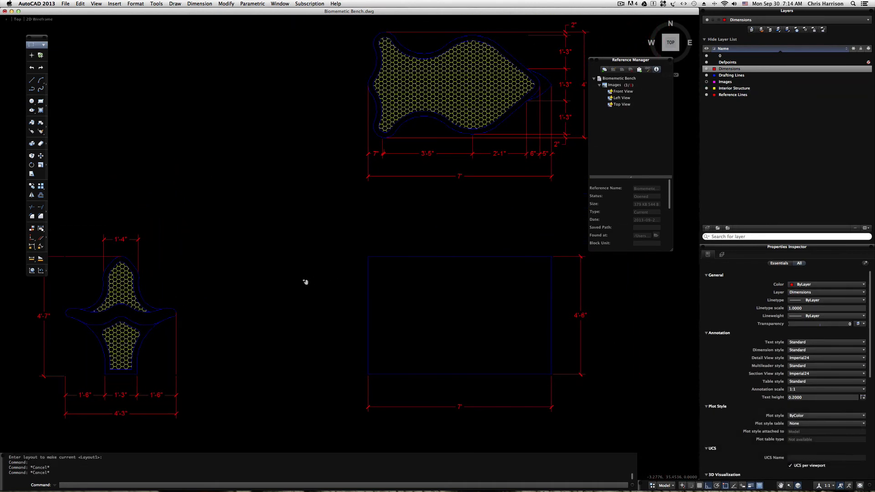
scroll(308, 250, down, 2)
middle_drag(308, 251, 363, 248)
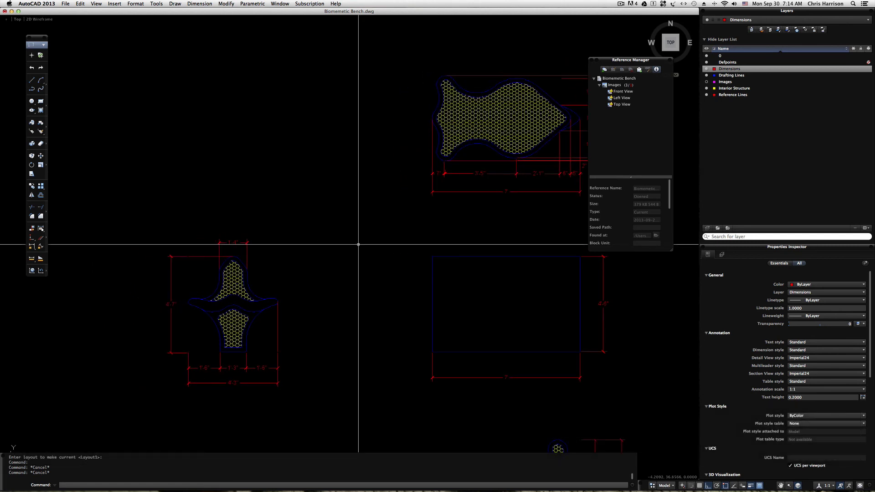
mouse_move(450, 230)
middle_down()
mouse_move(285, 289)
mouse_move(261, 309)
middle_up()
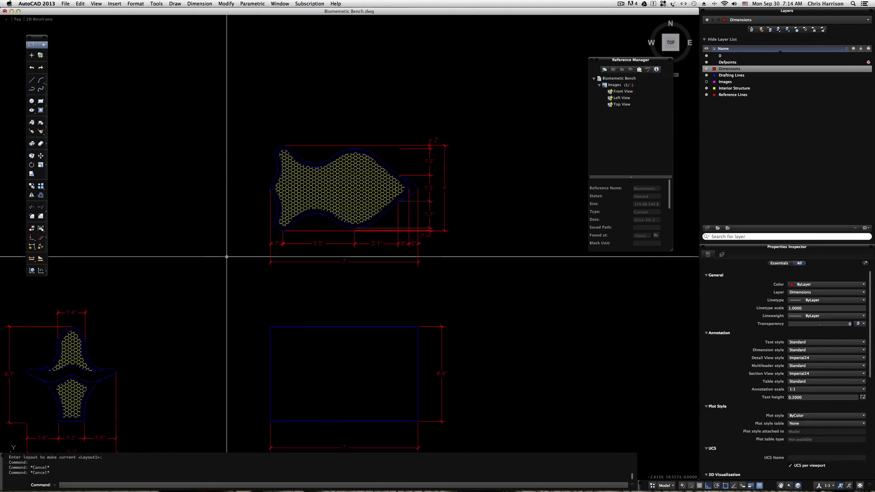
middle_drag(230, 251, 256, 236)
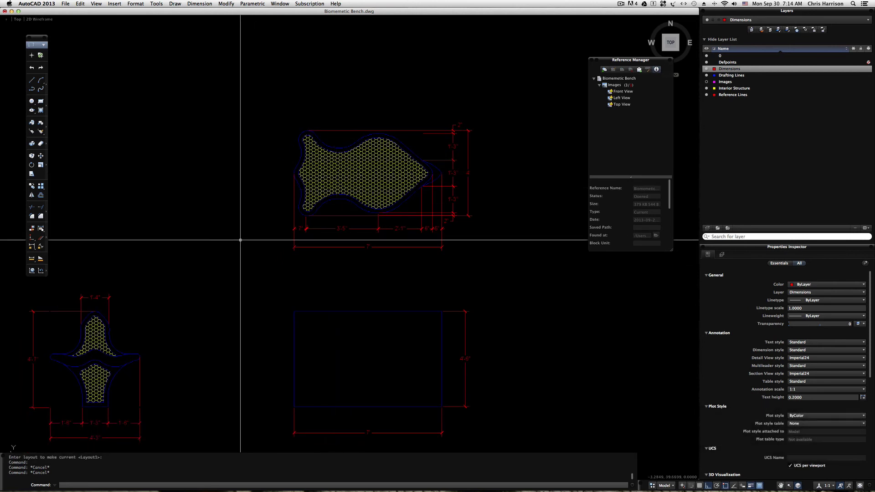
key(space)
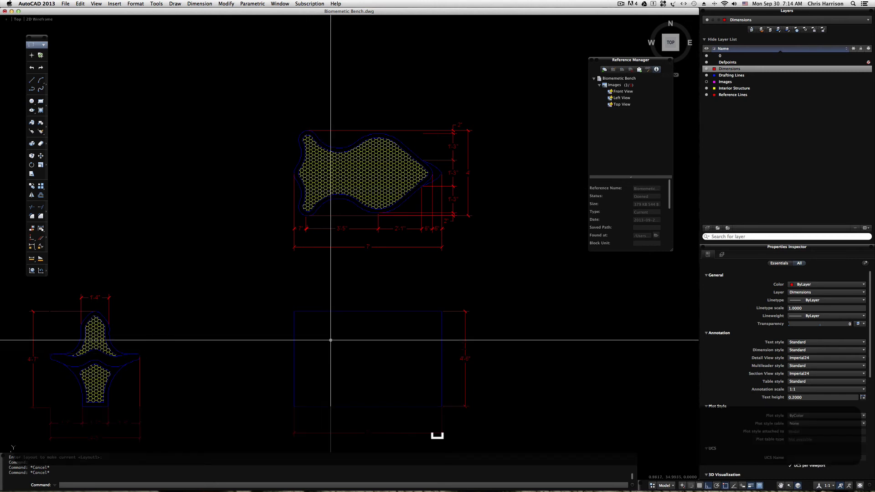
drag(331, 324, 328, 276)
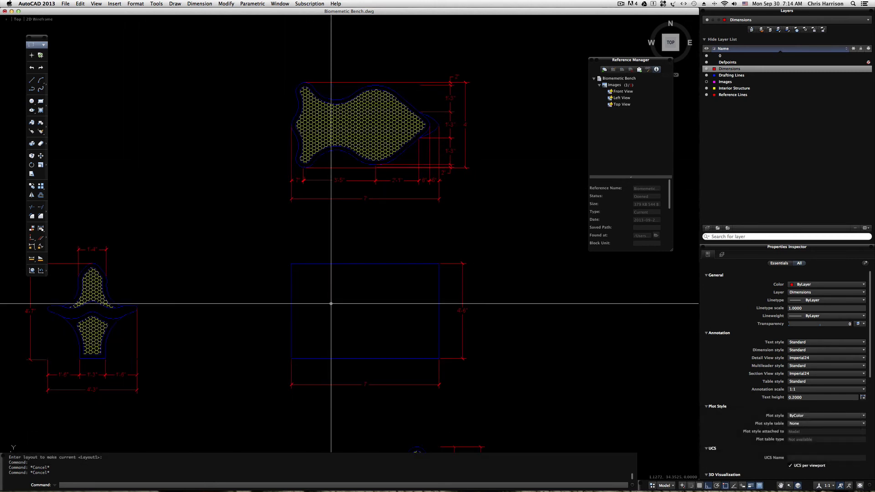
Hatch the empty rectangle below the plan view with the AR-BRSTD brick pattern.
text(h)
key(Return)
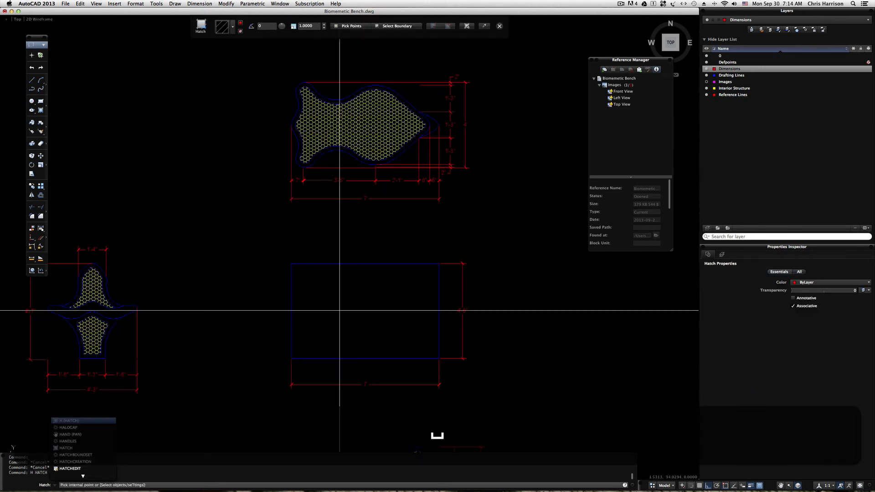
click(233, 28)
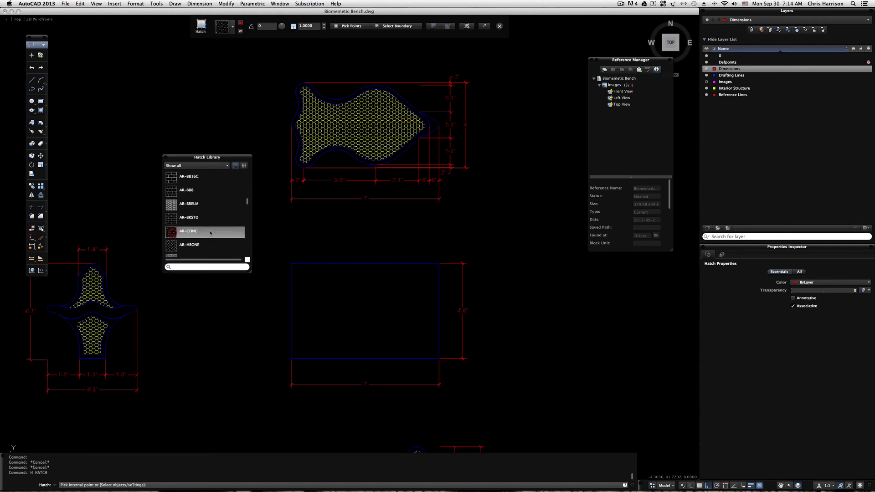
click(170, 223)
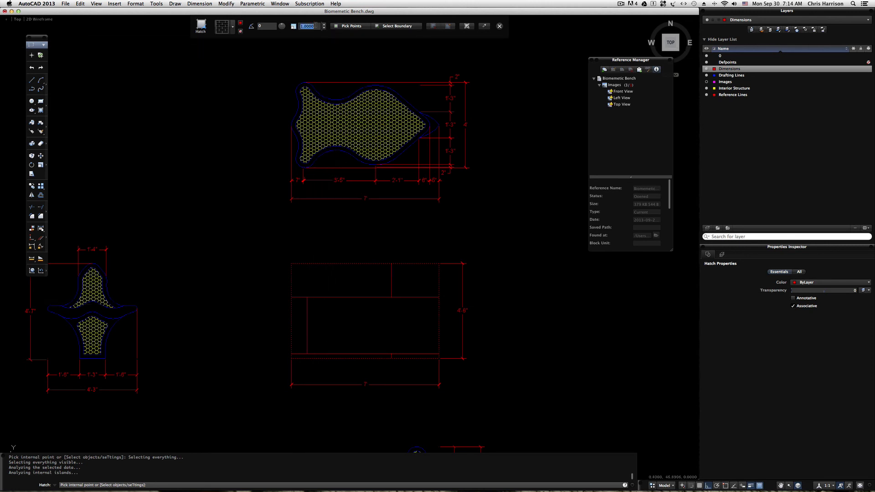
Reduce the brick hatch's scale to 0.3 and finally 0.1, and finish the hatch.
text(.)
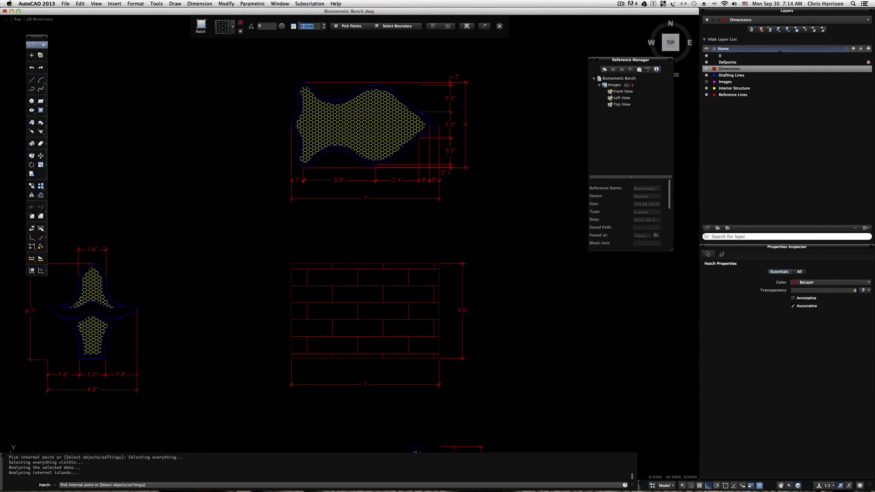
text(.1)
key(Return)
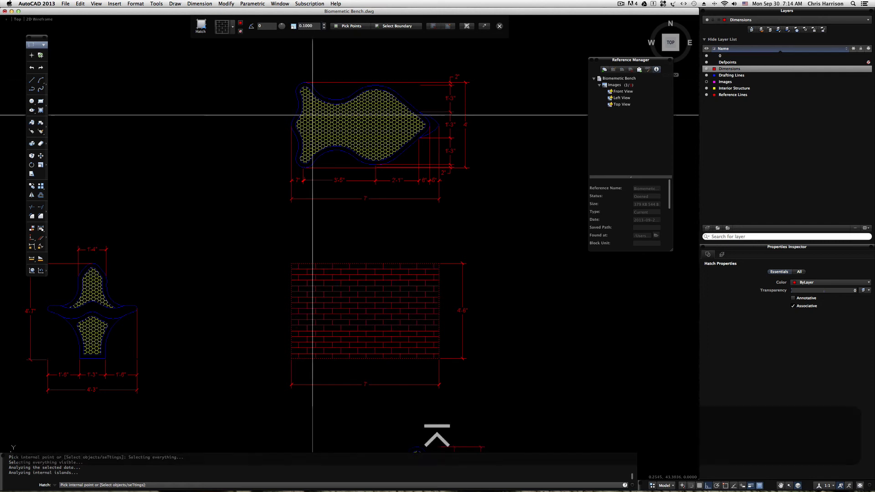
scroll(243, 253, up, 2)
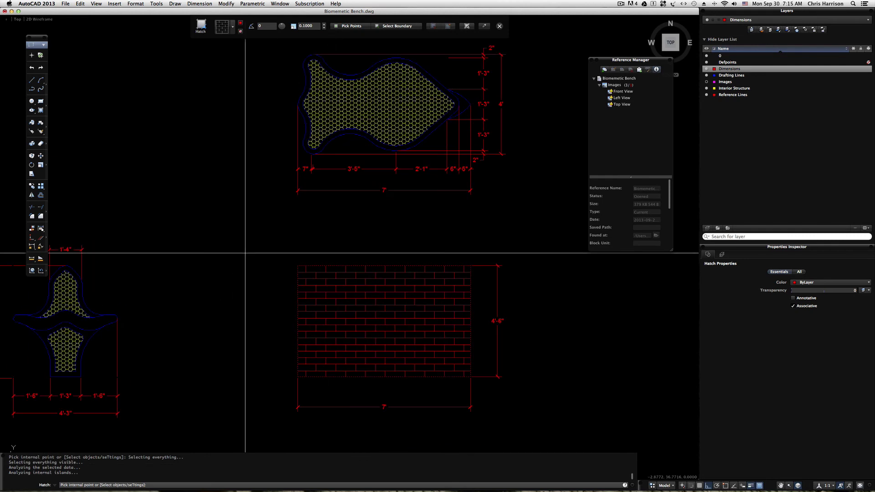
key(Return)
scroll(302, 251, down, 3)
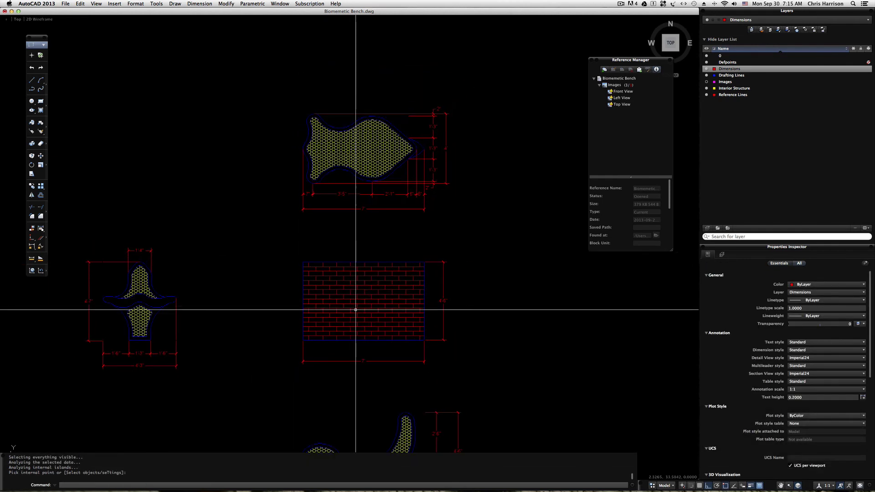
Delete the brick hatch from the rectangle.
key(space)
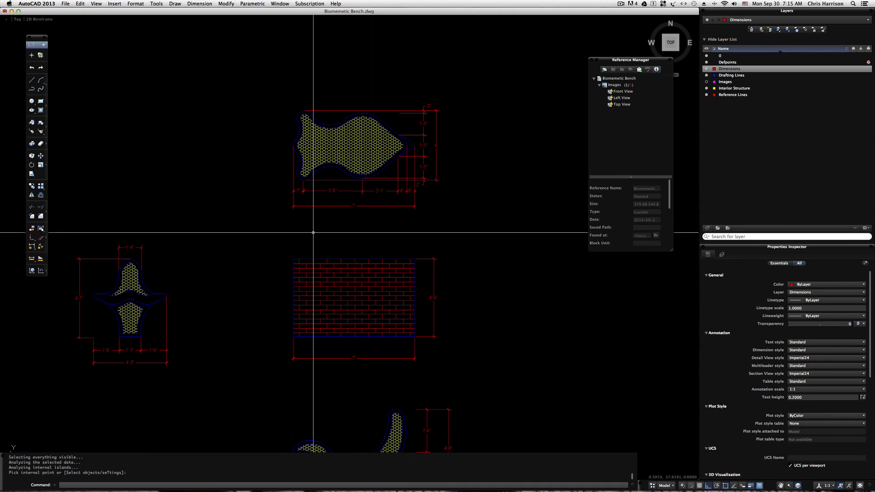
key(space)
middle_drag(352, 315, 356, 292)
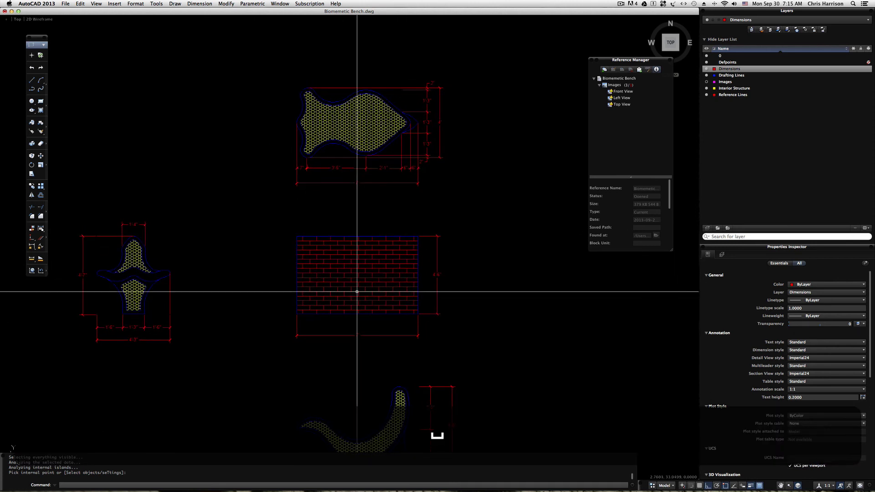
click(357, 282)
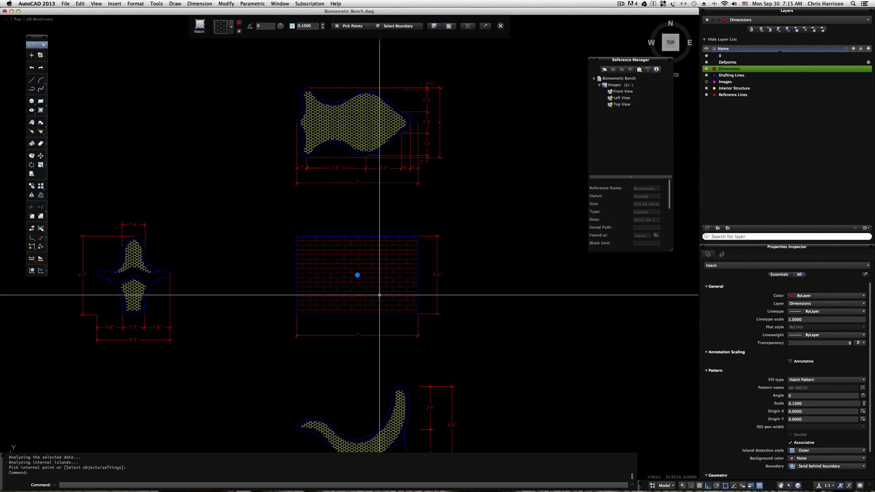
key(Delete)
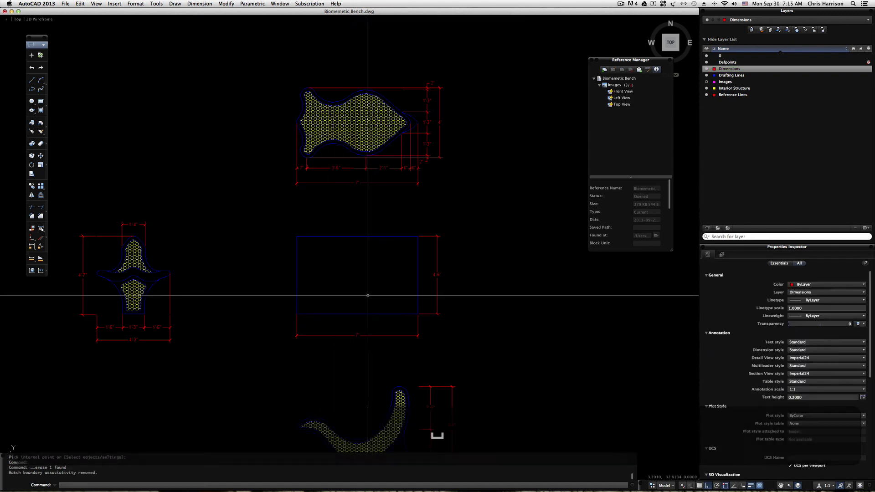
Look over the bench's views in model space and switch the drawing to Layout1.
mouse_move(381, 293)
middle_down()
mouse_move(387, 214)
mouse_move(371, 289)
mouse_move(347, 245)
middle_up()
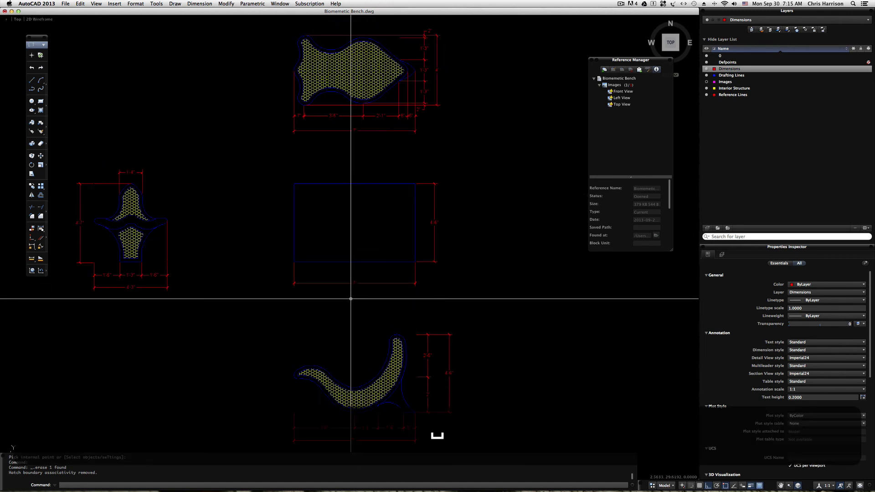
middle_drag(348, 299, 322, 272)
middle_drag(320, 239, 421, 283)
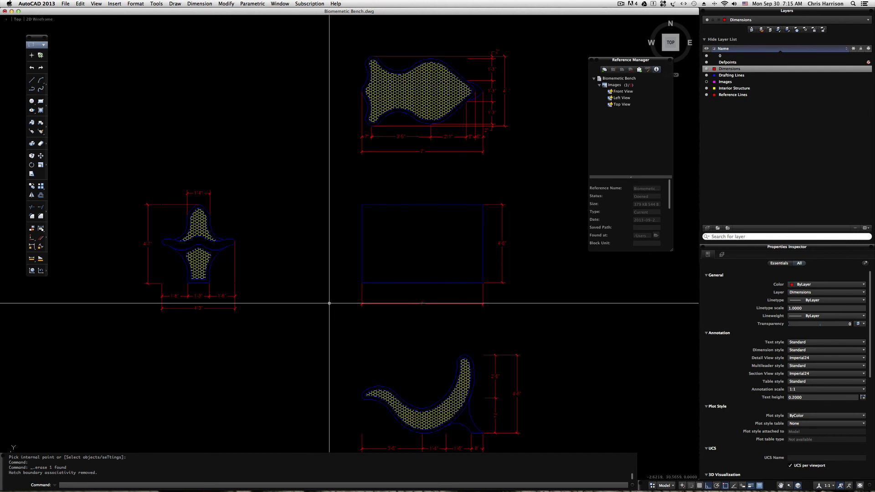
mouse_move(377, 330)
middle_down()
mouse_move(340, 312)
mouse_move(338, 297)
middle_up()
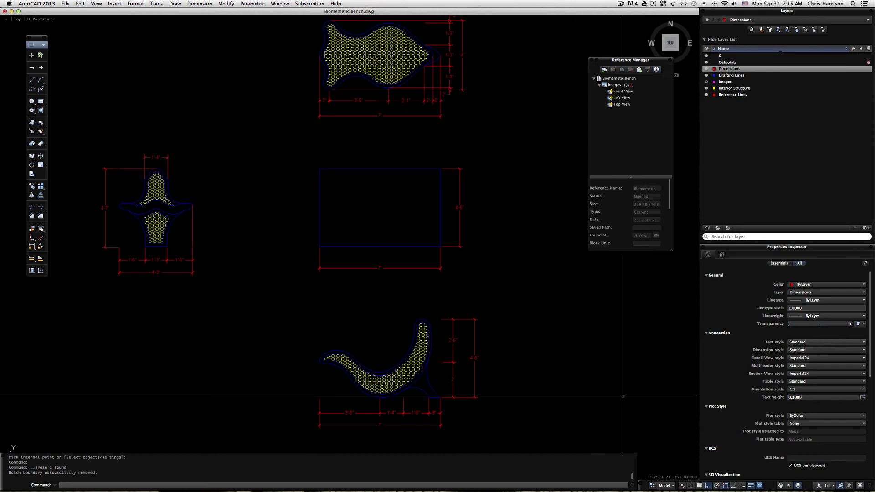
click(673, 485)
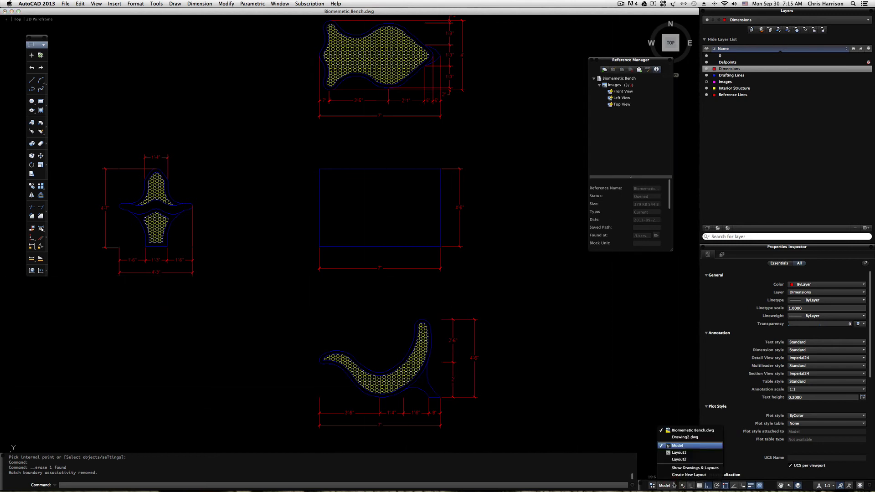
click(686, 452)
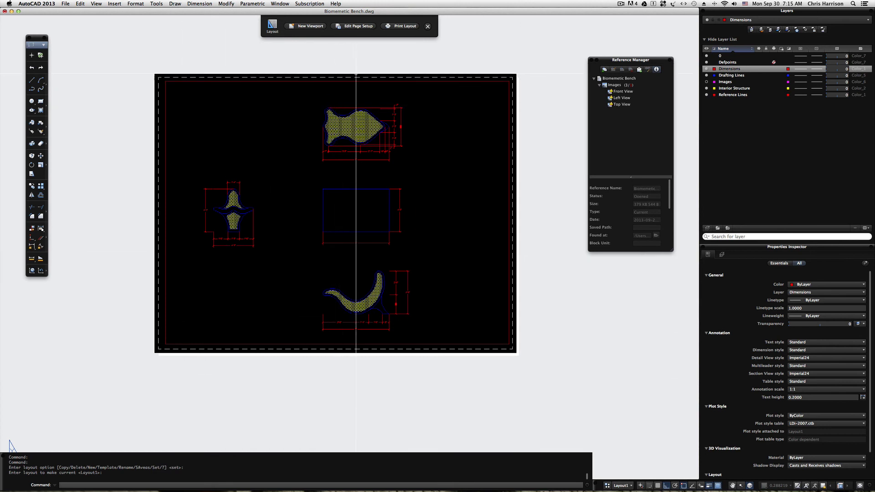
Check the available plot style tables in Layout1's page setup and close it without changes.
click(358, 27)
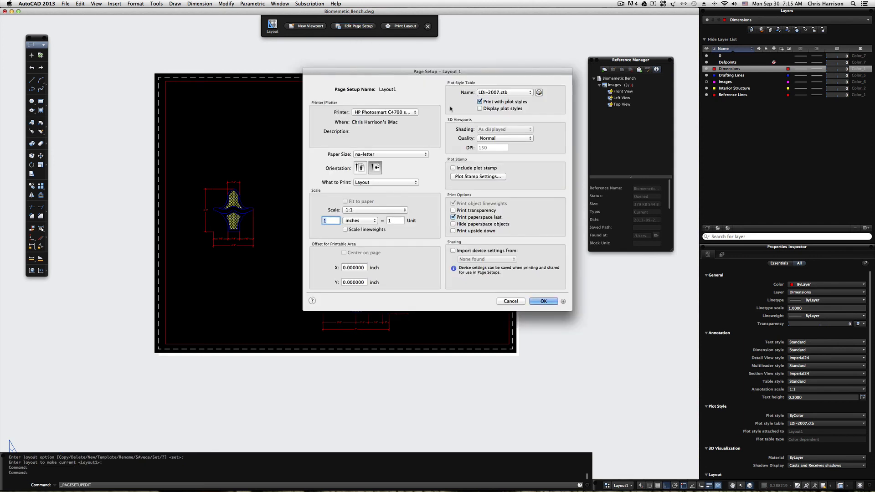
click(529, 92)
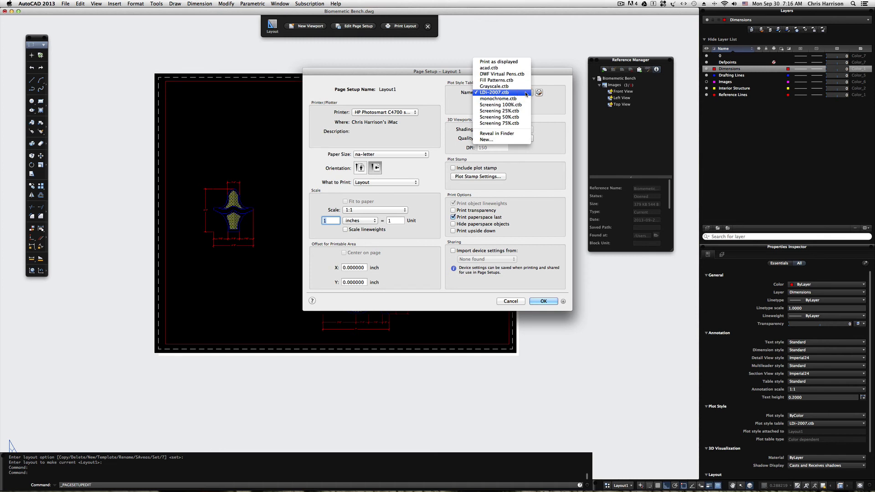
click(526, 93)
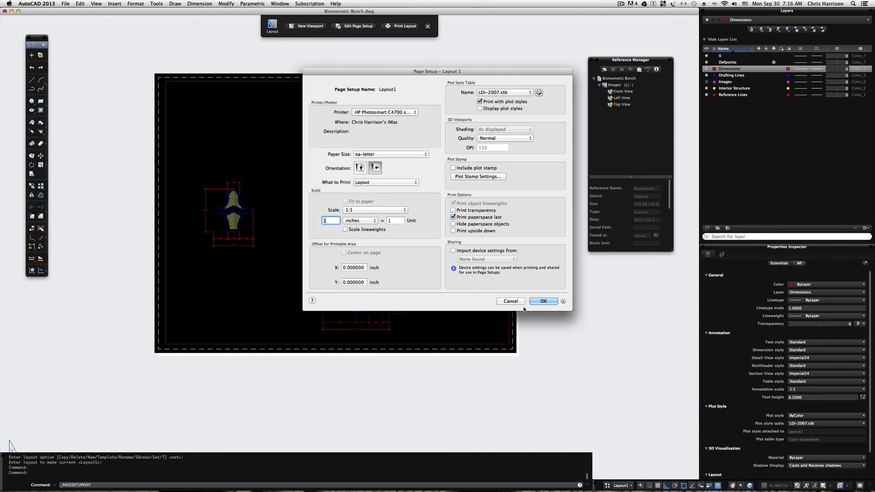
click(511, 302)
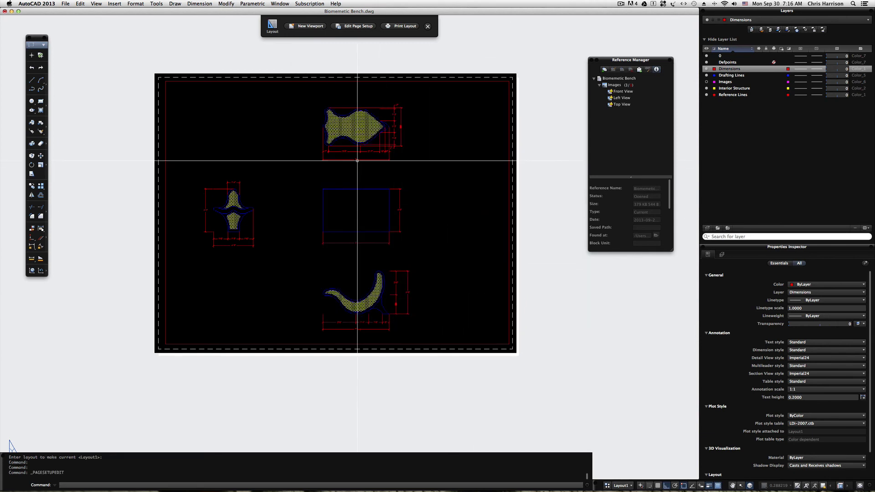
Examine the views on the Layout1 sheet and the colour choices for the Dimensions layer, leaving the layer's colour as it is.
scroll(394, 203, up, 2)
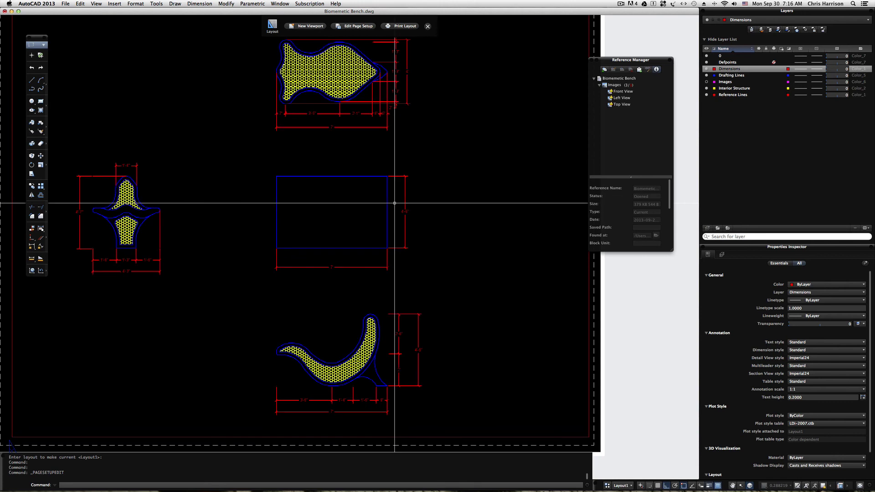
scroll(395, 203, down, 2)
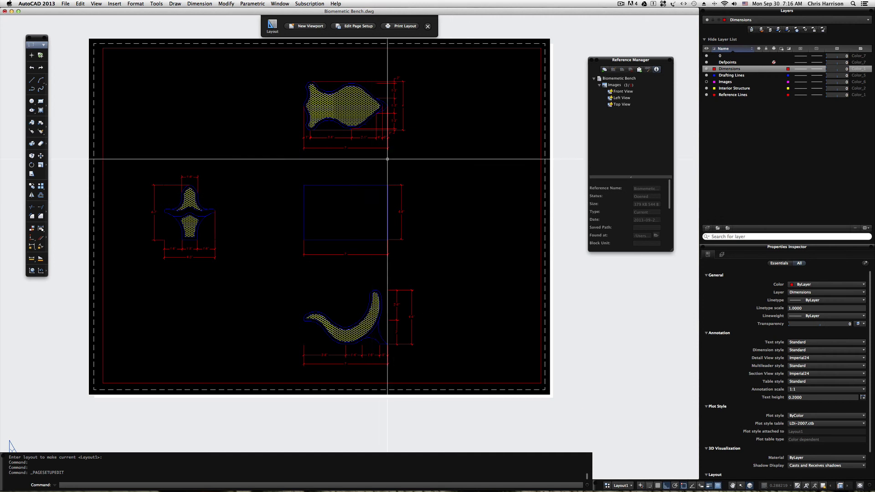
scroll(374, 124, up, 2)
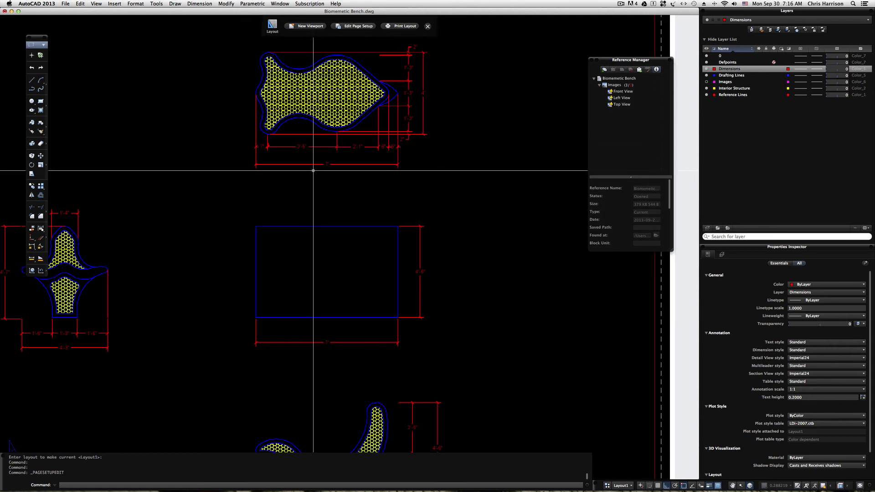
click(715, 69)
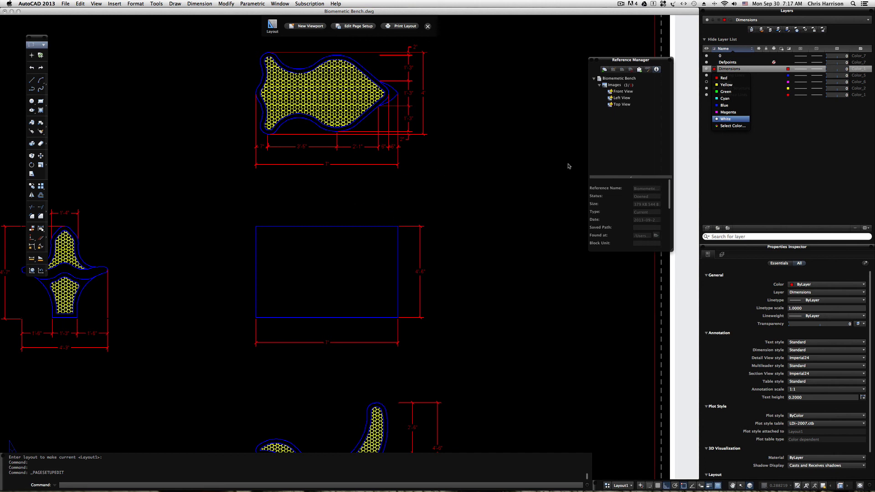
click(297, 208)
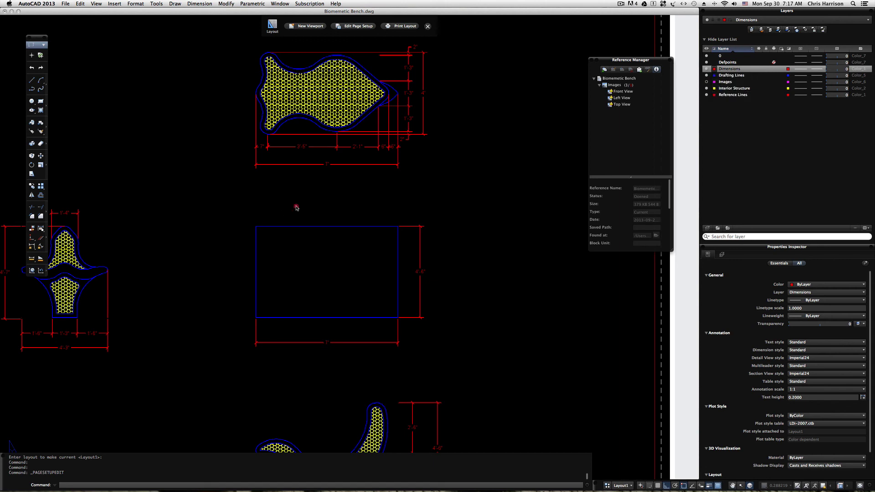
click(260, 198)
scroll(347, 199, down, 1)
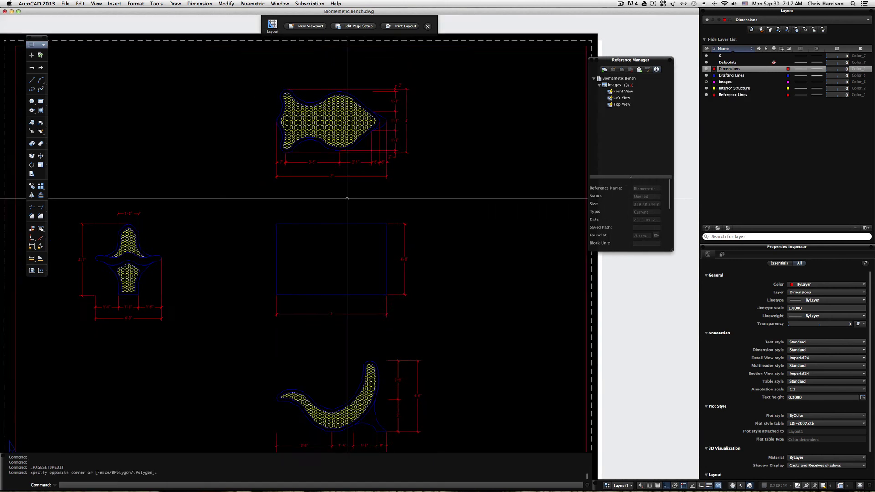
Review the plot style tables and printers available in Layout1's page setup, keeping LDI-2007.ctb and the HP Photosmart C4700 printer.
click(354, 27)
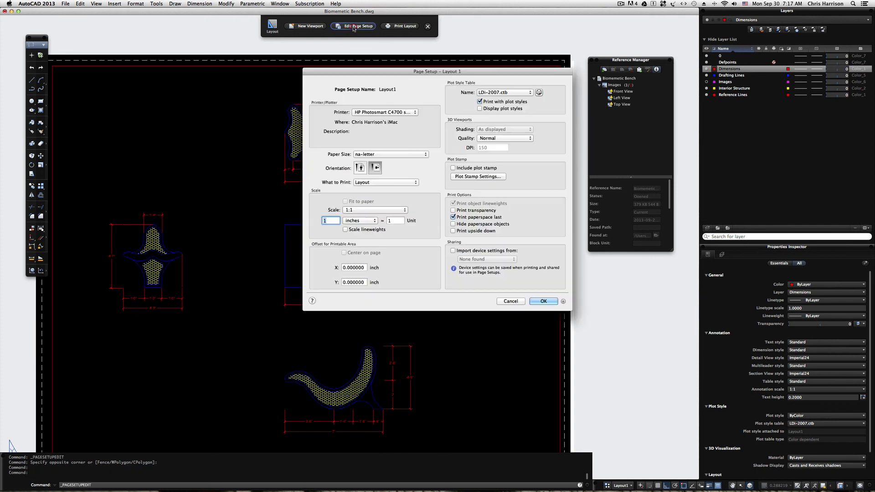
click(524, 93)
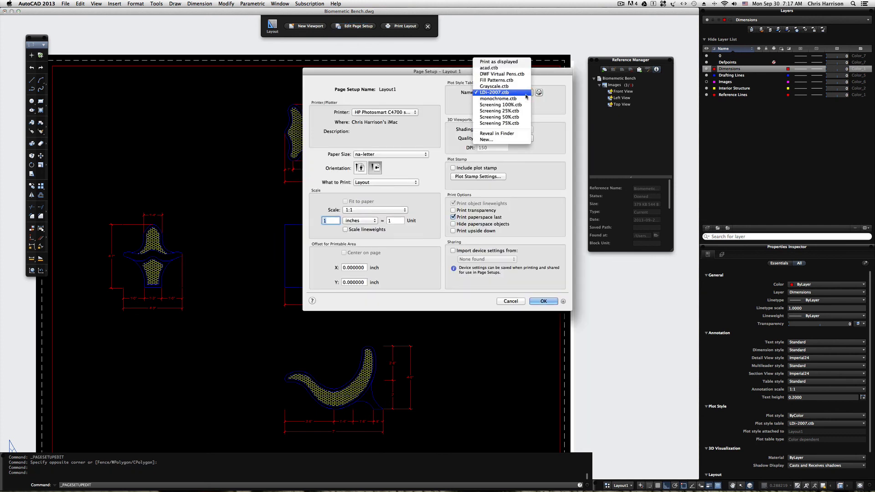
click(442, 93)
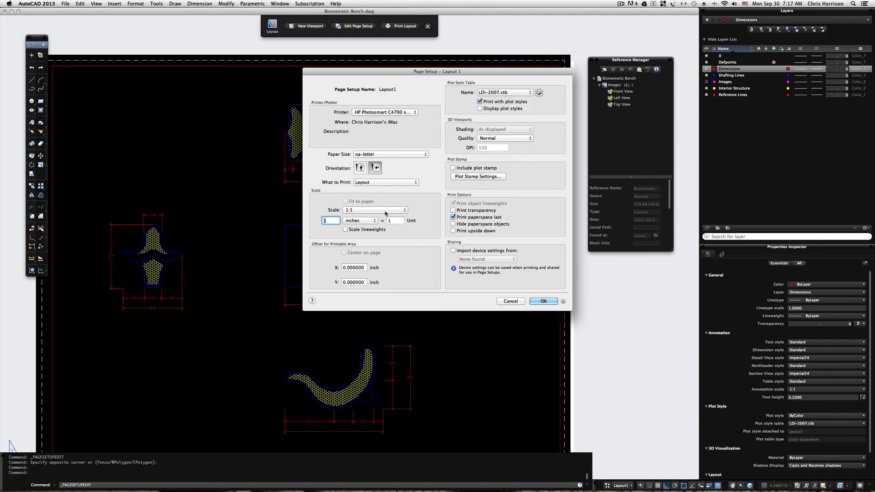
click(416, 113)
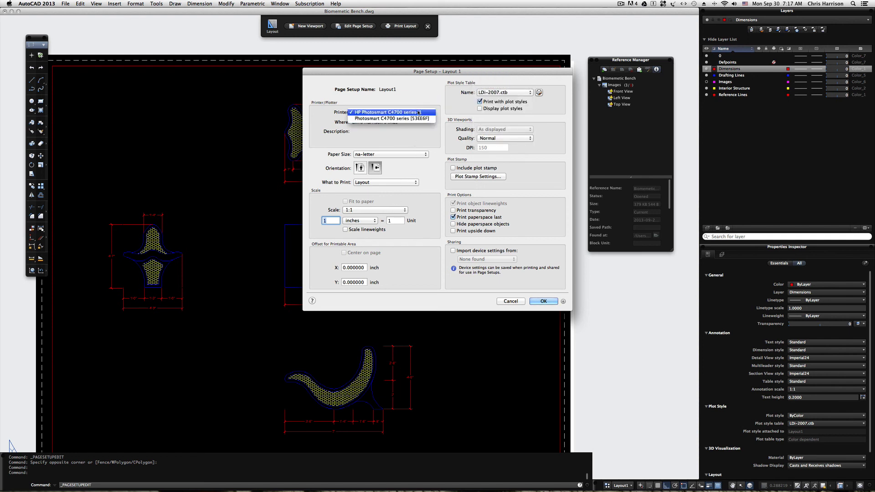
click(409, 132)
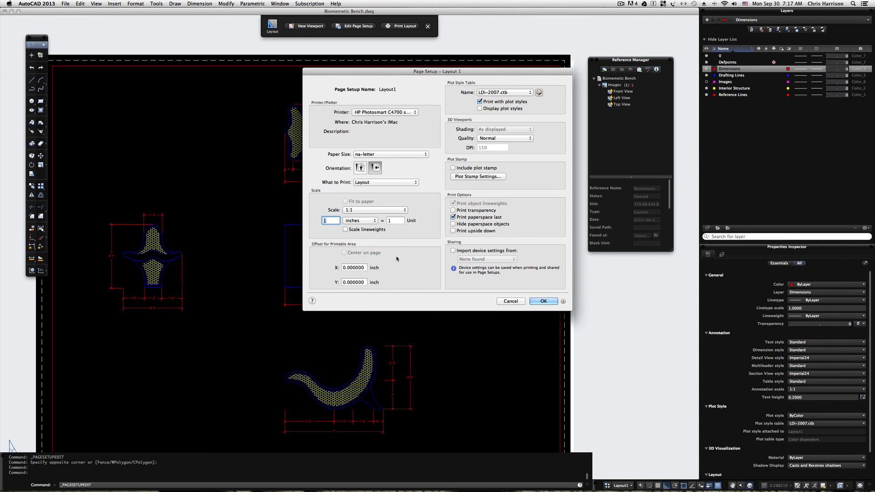
Look through the paper sizes in Layout1's page setup, keep na-letter in landscape orientation, and accept the setup.
click(407, 154)
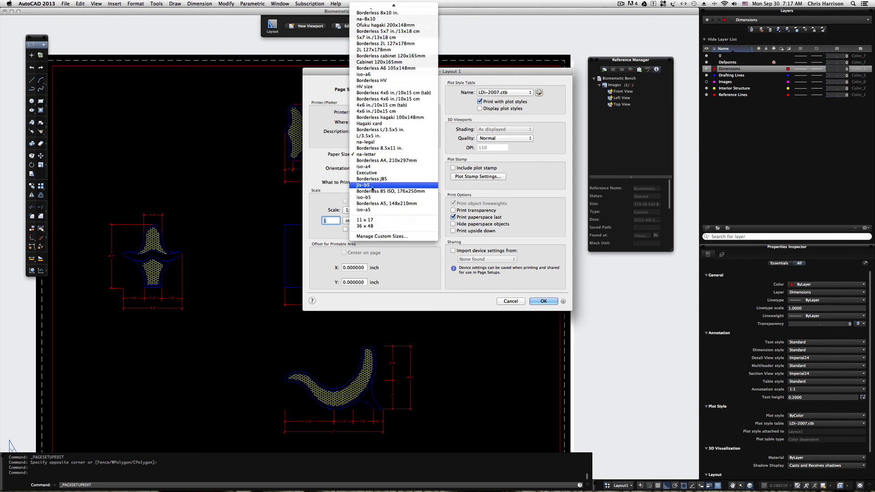
click(424, 254)
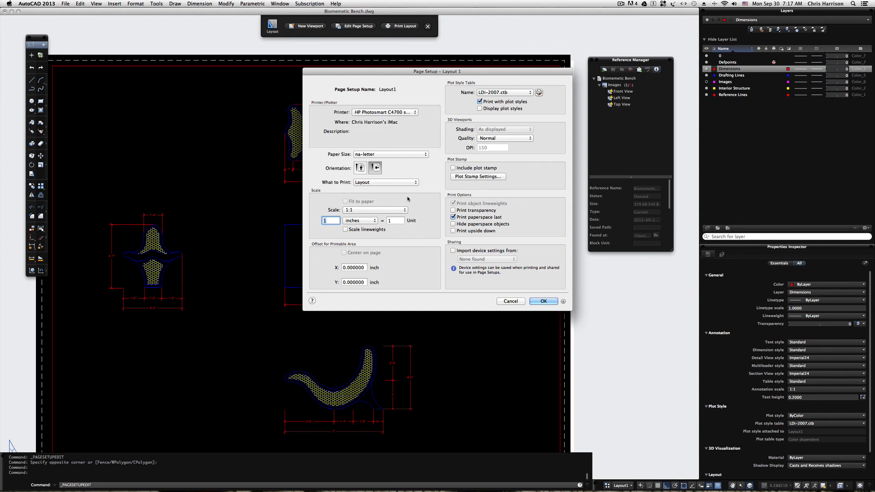
click(364, 171)
click(376, 168)
drag(464, 67, 452, 56)
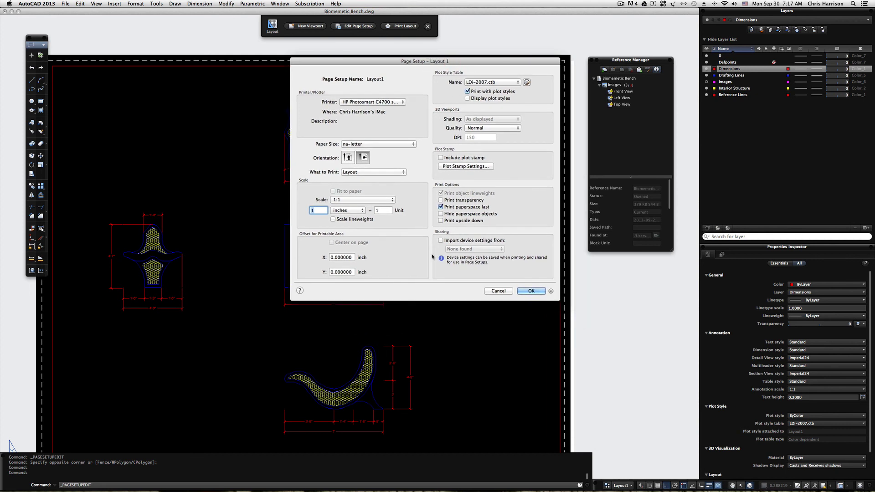
click(532, 292)
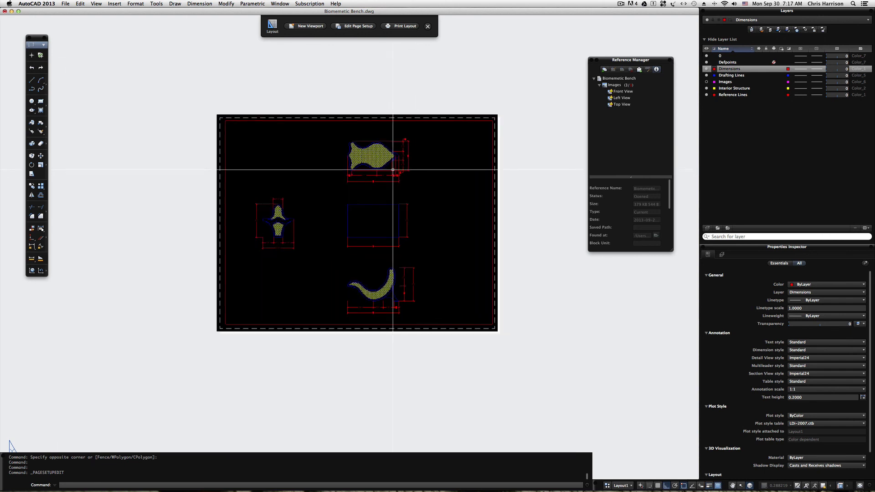
Try several smaller sizes for the Layout1 viewport by stretching its upper-left corner inward.
click(226, 120)
click(226, 120)
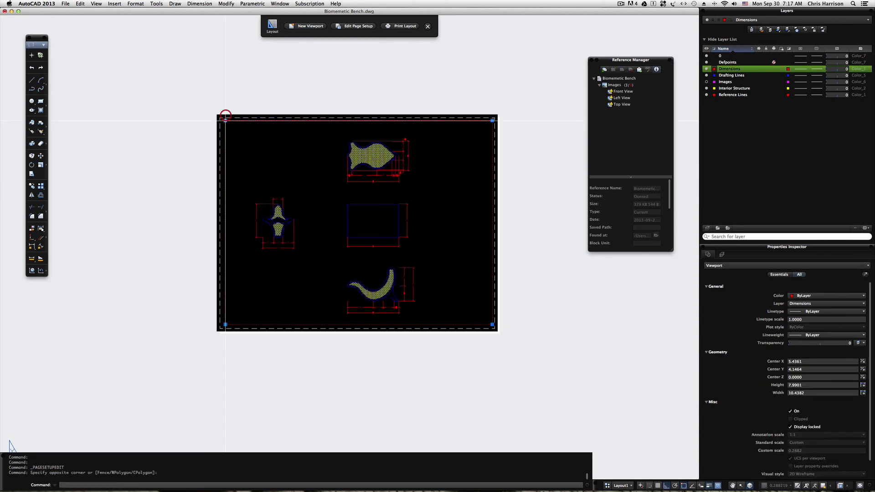
click(461, 149)
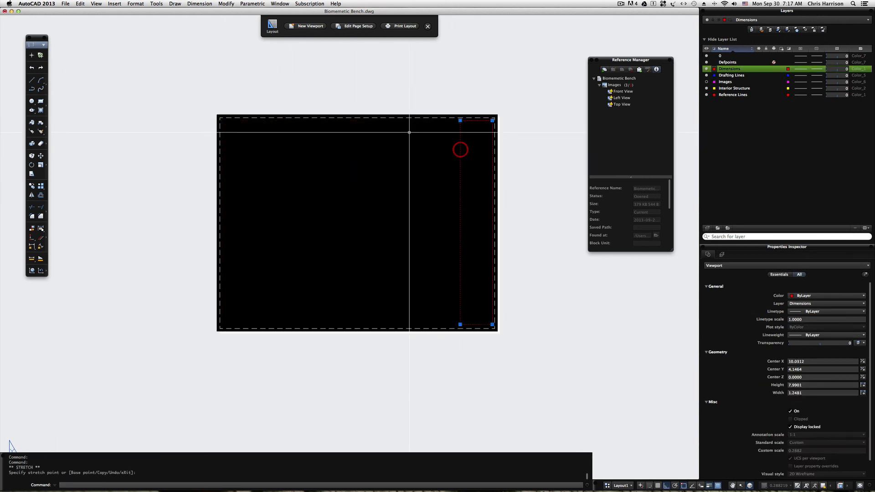
click(460, 120)
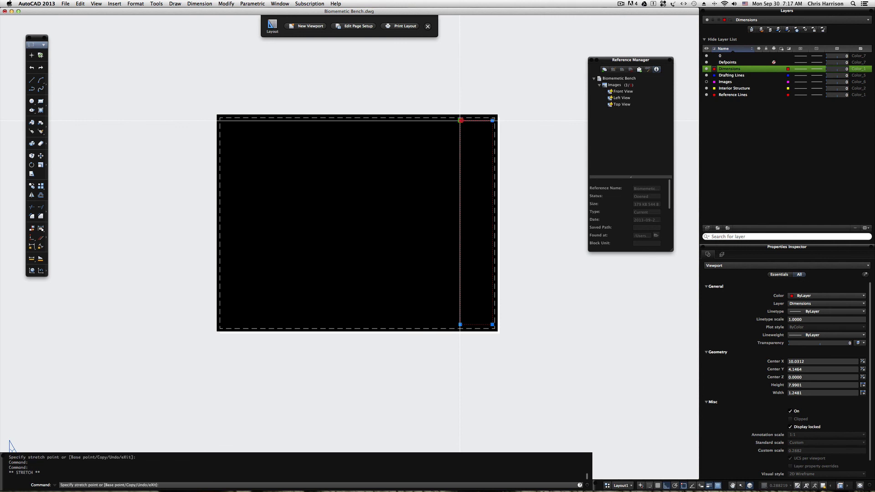
click(343, 167)
click(343, 120)
click(348, 165)
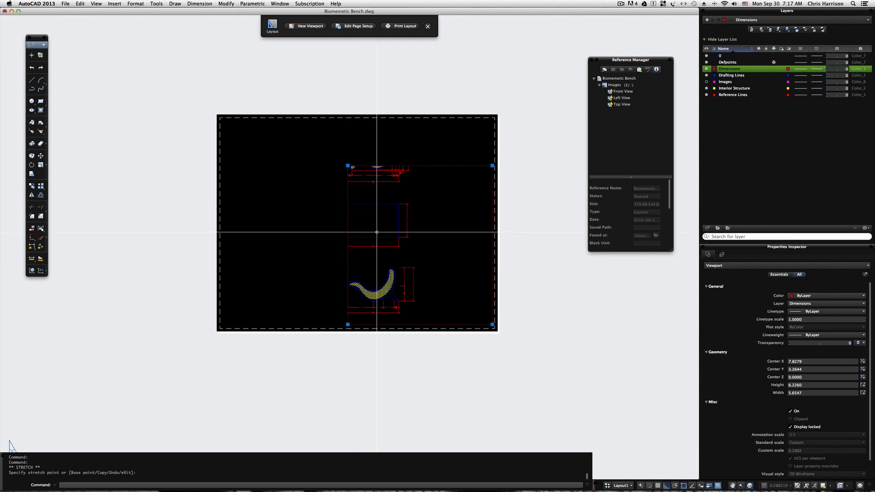
click(347, 166)
click(354, 135)
click(348, 135)
click(380, 135)
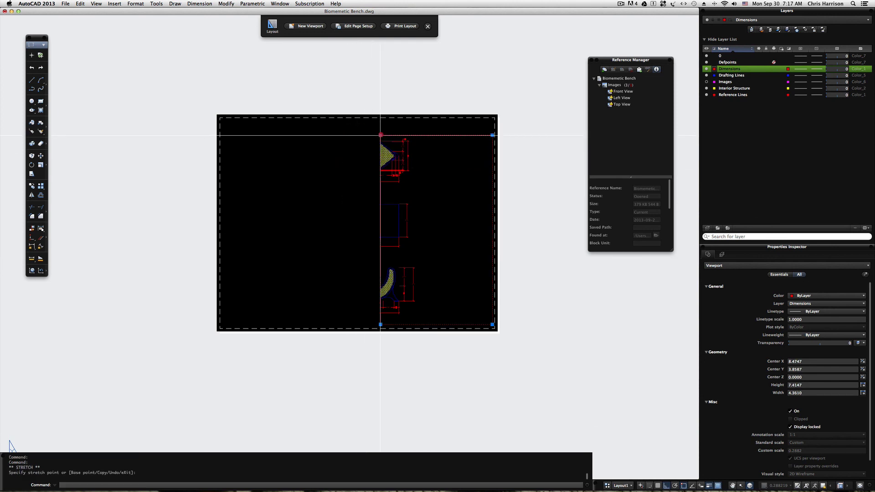
Stretch the viewport's upper-left corner out to the sheet margin, making it about 10.48 wide and 7.95 high, and deselect it.
click(224, 135)
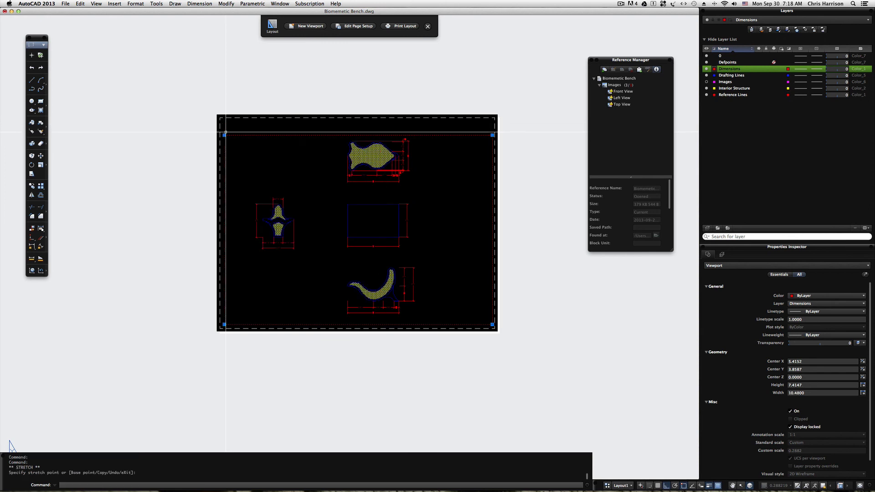
click(224, 135)
scroll(230, 126, up, 2)
click(224, 121)
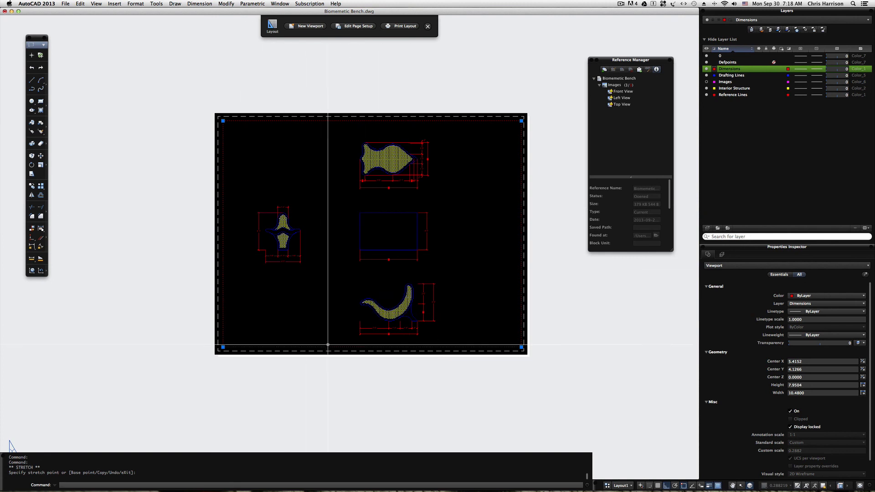
click(284, 295)
key(Escape)
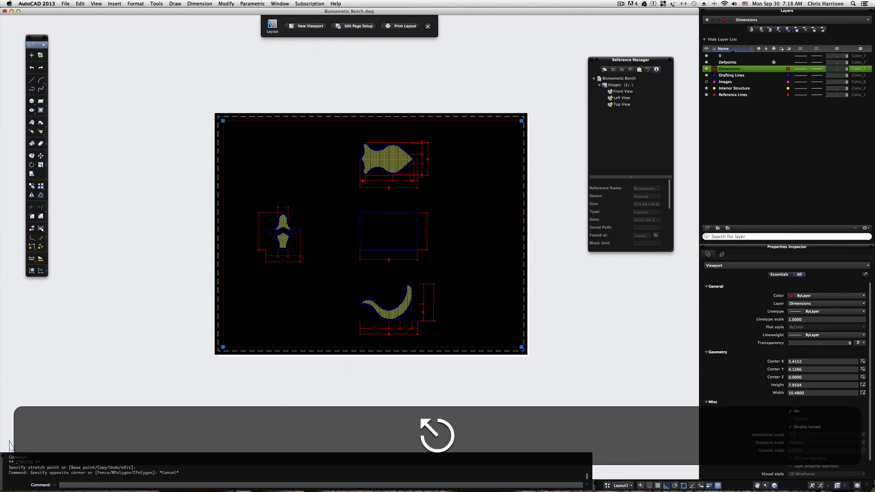
key(Escape)
Enter the display-locked viewport, test how zooming behaves inside it, and return to paper space.
key(space)
drag(397, 280, 351, 313)
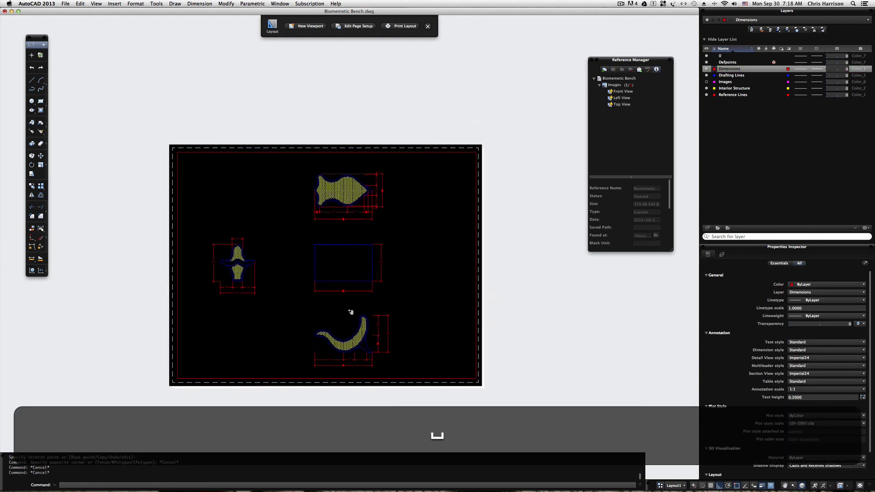
double_click(283, 305)
scroll(289, 301, down, 1)
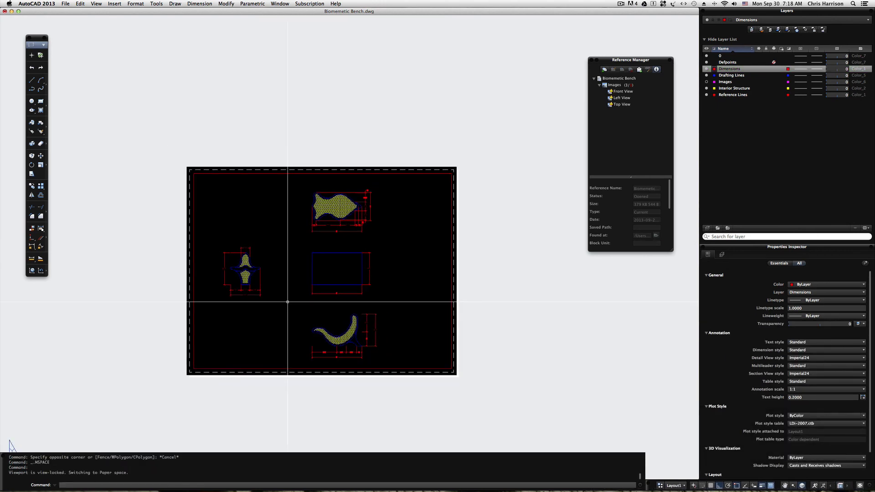
scroll(289, 299, up, 3)
click(240, 185)
key(Escape)
key(Escape)
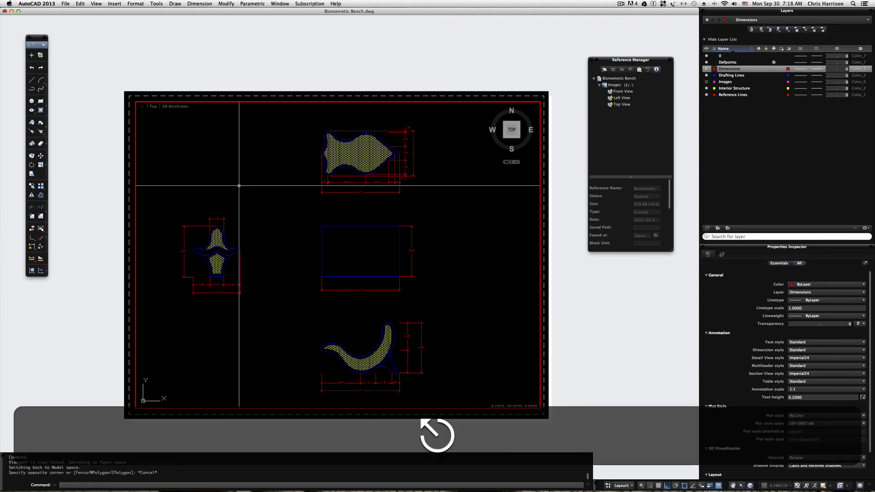
text(ps)
key(Return)
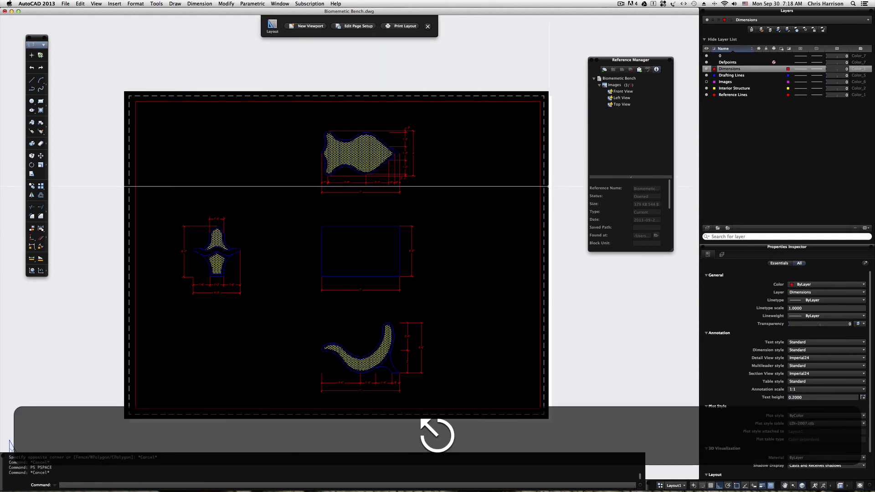
Turn off the display lock on the Layout1 viewport.
click(527, 174)
right_click(505, 174)
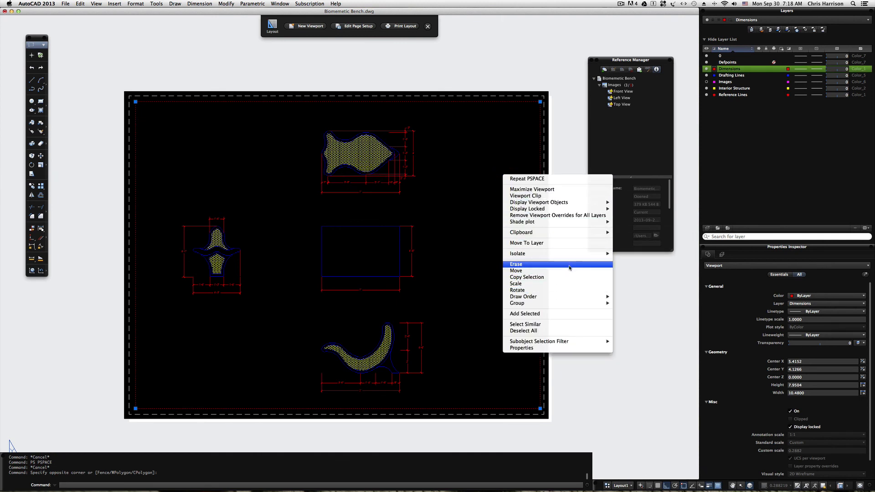
mouse_move(593, 208)
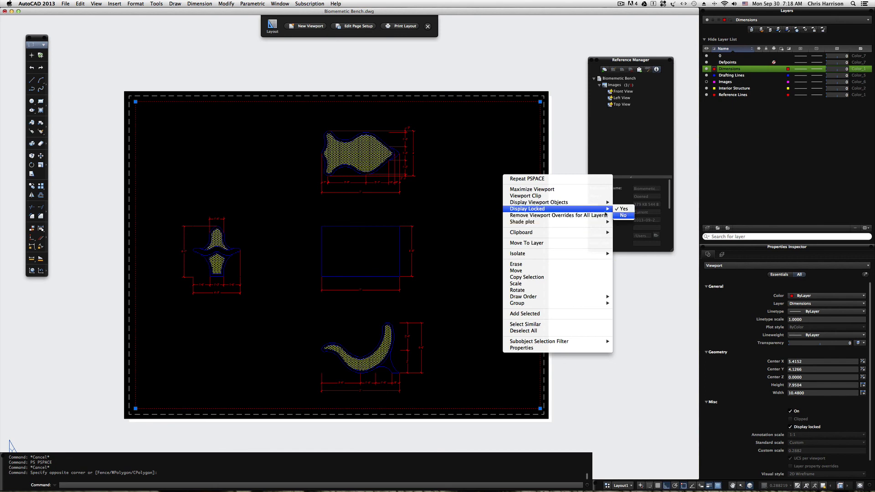
click(623, 215)
Activate the unlocked viewport and try different zoom scales for the bench views inside it.
double_click(264, 200)
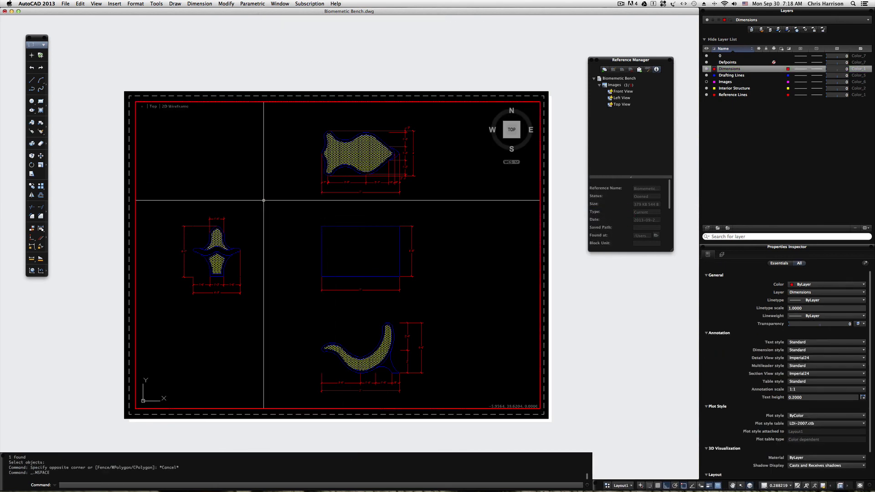
scroll(230, 210, down, 3)
scroll(230, 210, up, 7)
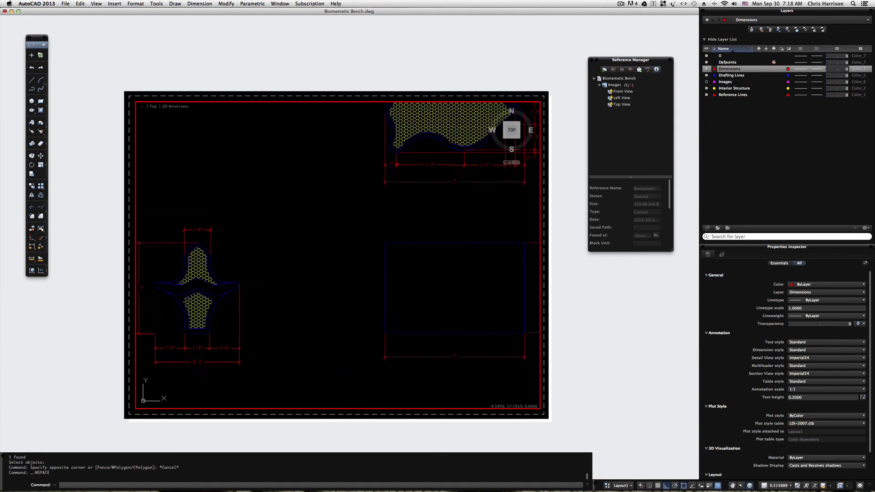
scroll(230, 210, down, 3)
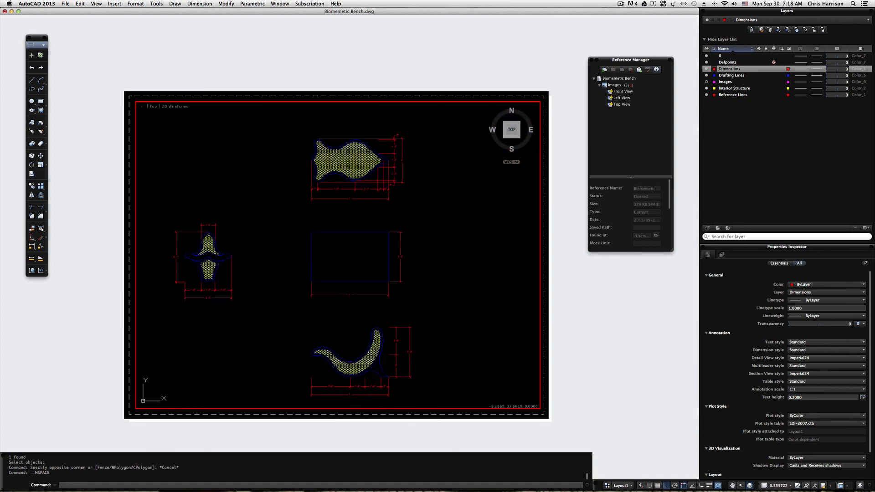
scroll(233, 215, down, 4)
scroll(233, 215, up, 7)
scroll(232, 214, down, 7)
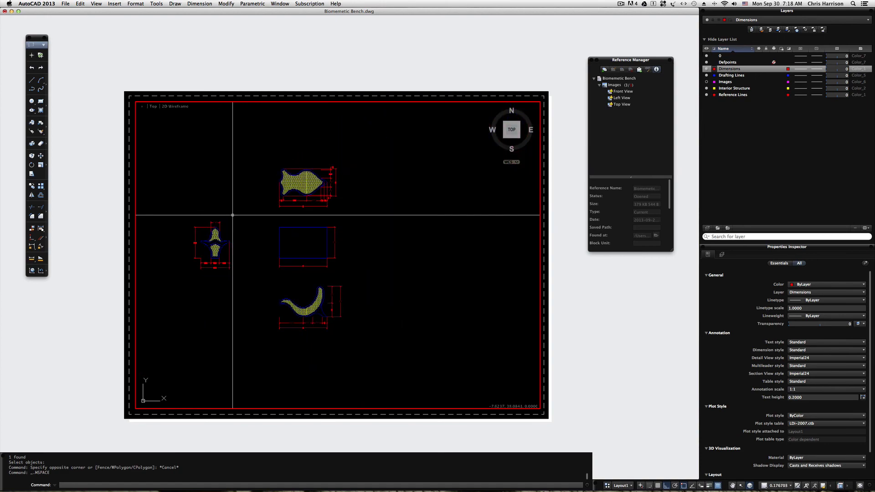
scroll(232, 215, up, 5)
scroll(232, 215, down, 5)
scroll(237, 220, up, 4)
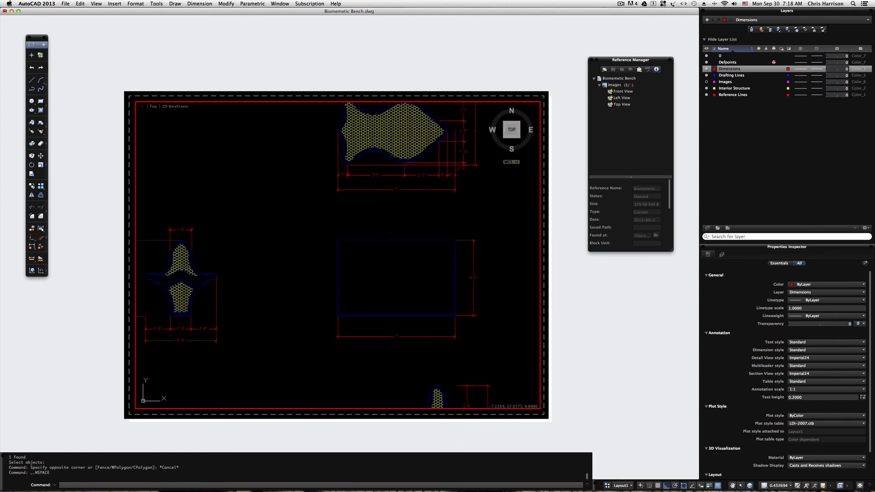
scroll(233, 216, down, 4)
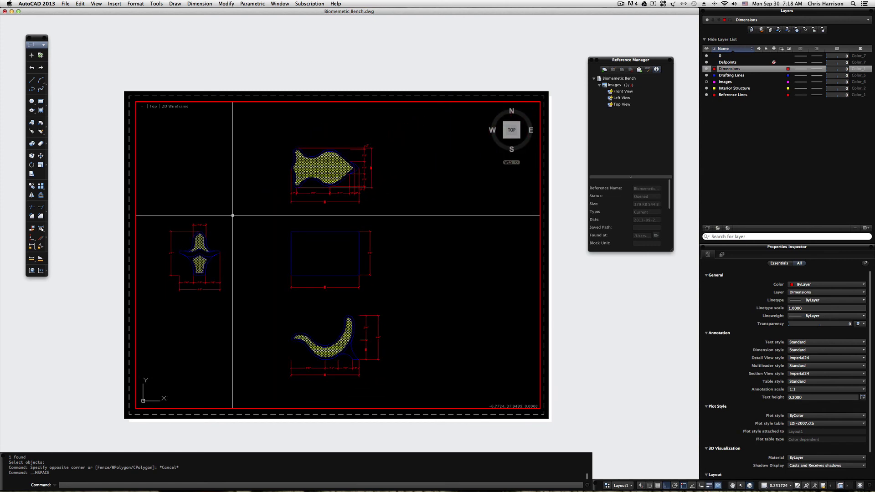
Center the bench views within the viewport frame at a scale of about 0.289.
middle_drag(232, 215, 296, 215)
scroll(296, 215, up, 2)
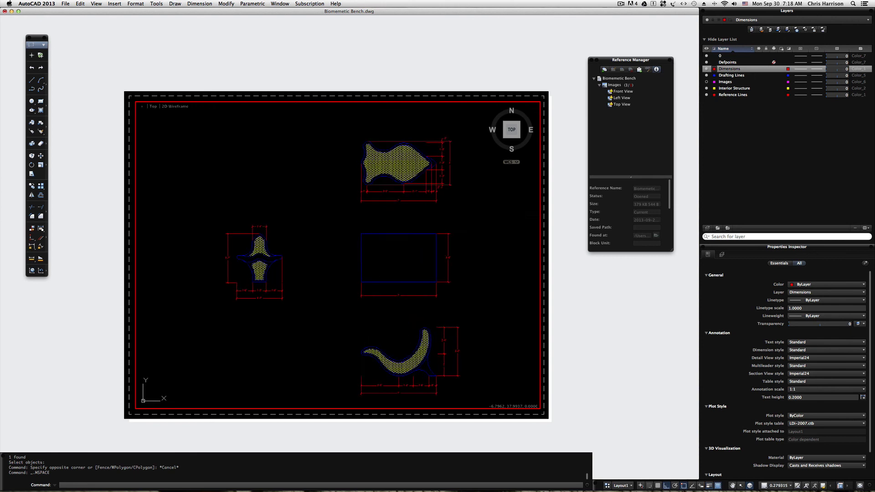
click(295, 214)
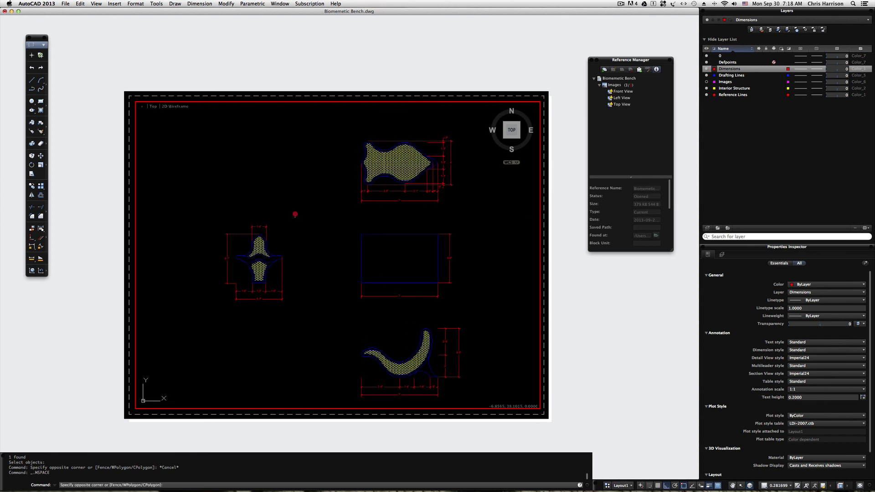
key(Escape)
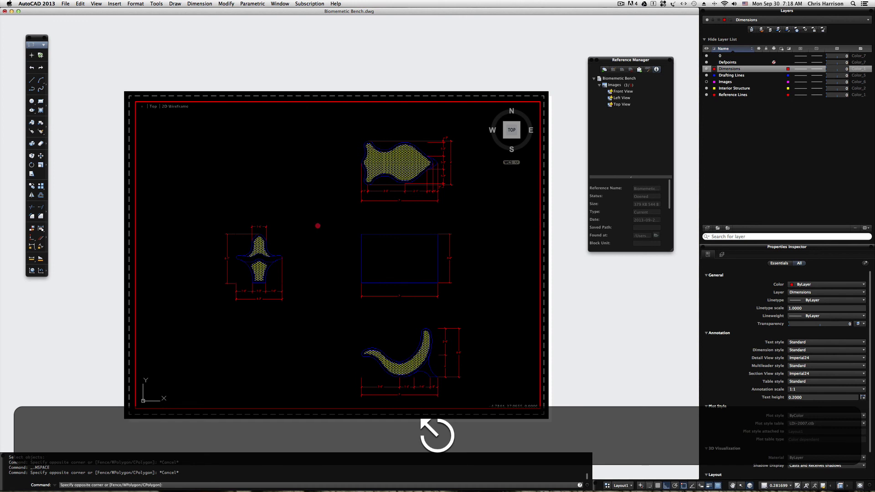
key(Escape)
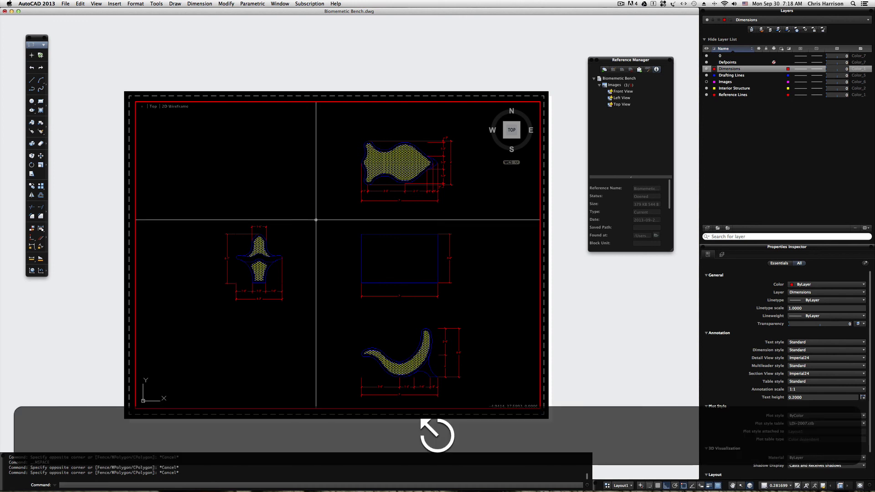
mouse_move(314, 220)
middle_down()
mouse_move(302, 195)
mouse_move(309, 209)
middle_up()
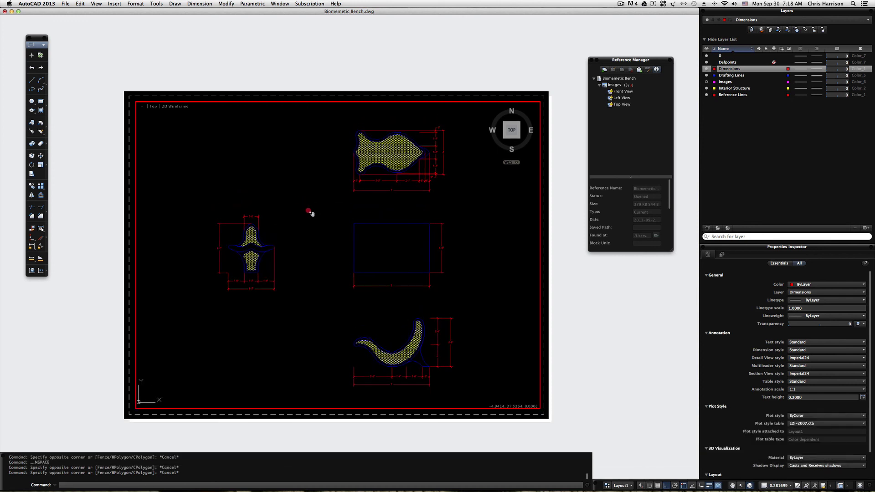
scroll(309, 211, up, 2)
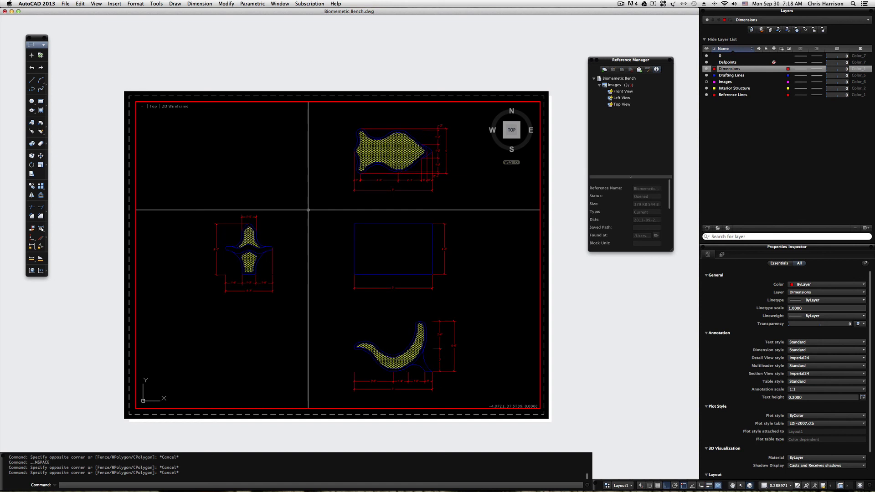
Enlarge the bench views inside the active viewport to a scale of about 0.312.
scroll(308, 210, up, 2)
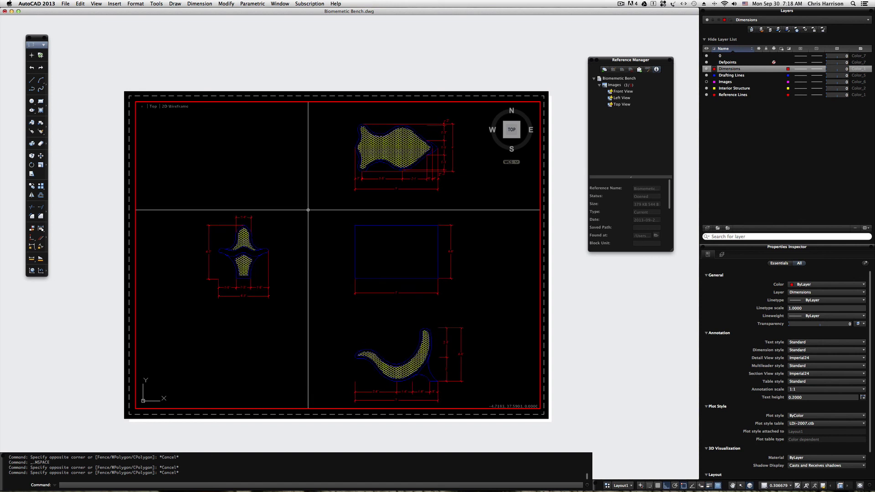
scroll(309, 210, up, 1)
scroll(308, 210, up, 1)
click(308, 210)
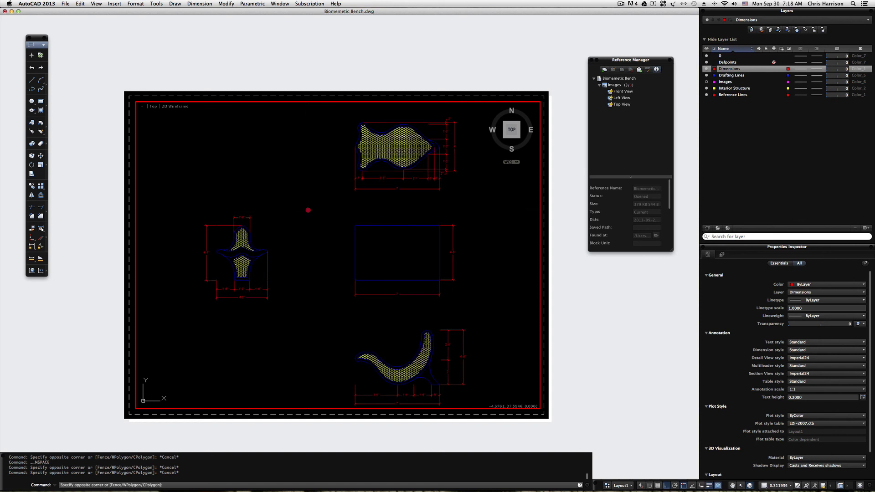
click(309, 200)
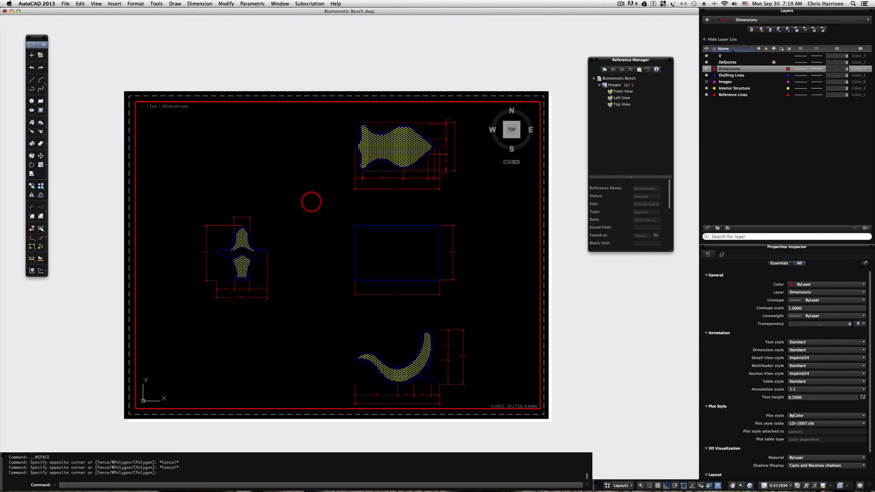
right_click(320, 200)
key(Escape)
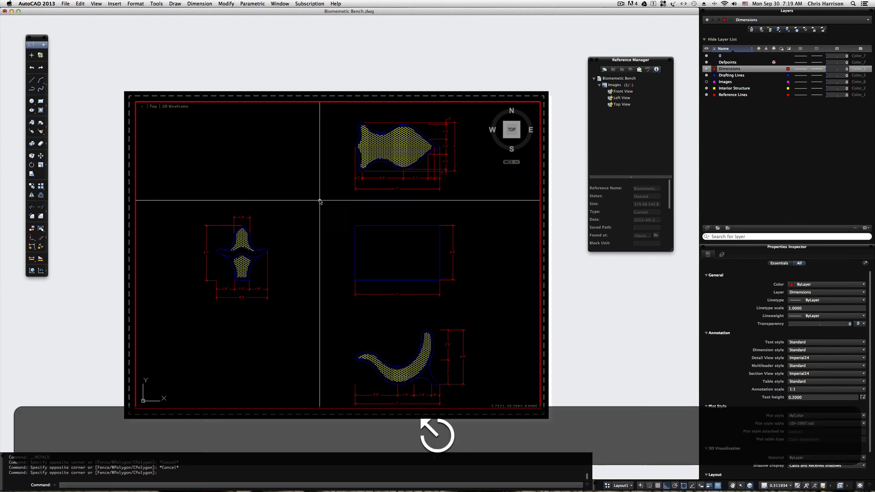
Shift the bench views slightly upward within the viewport frame and return to paper space.
middle_drag(320, 200, 316, 190)
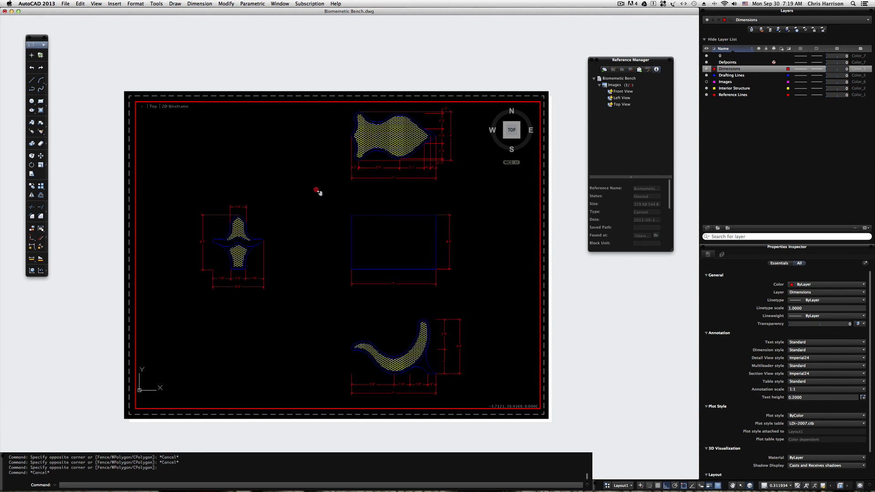
text(ps)
key(Return)
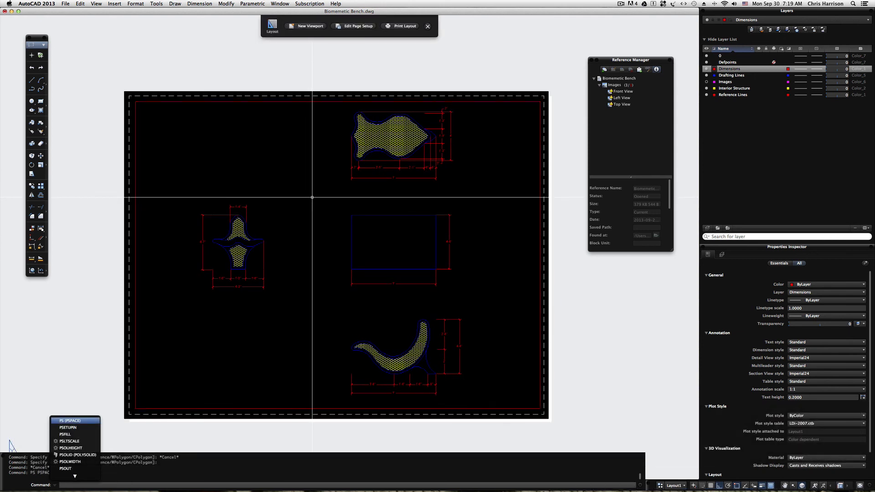
Print Layout1 to a PDF named Untitled, saved on the Desktop, keeping US Letter landscape at 1:1.
key(super+p)
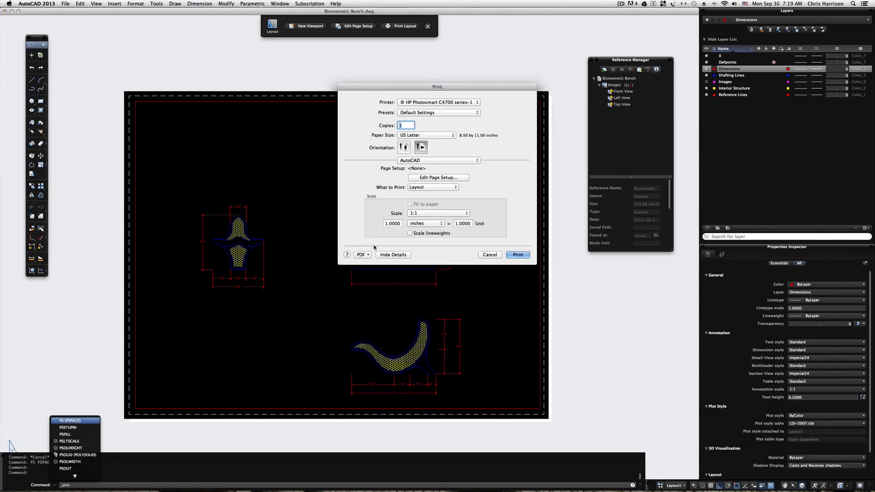
click(364, 255)
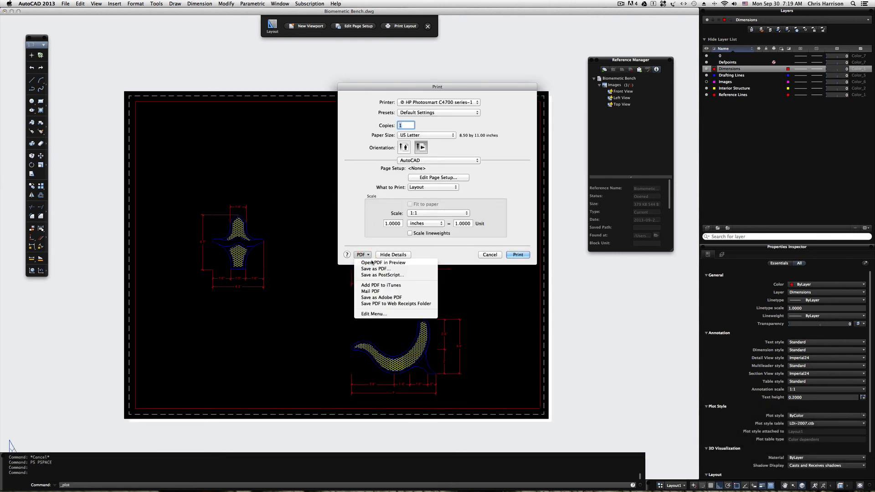
click(375, 269)
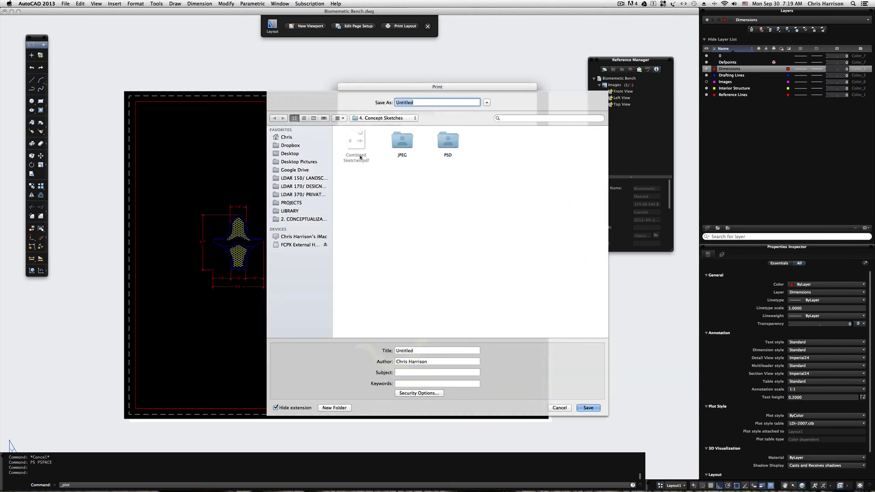
click(292, 162)
click(288, 154)
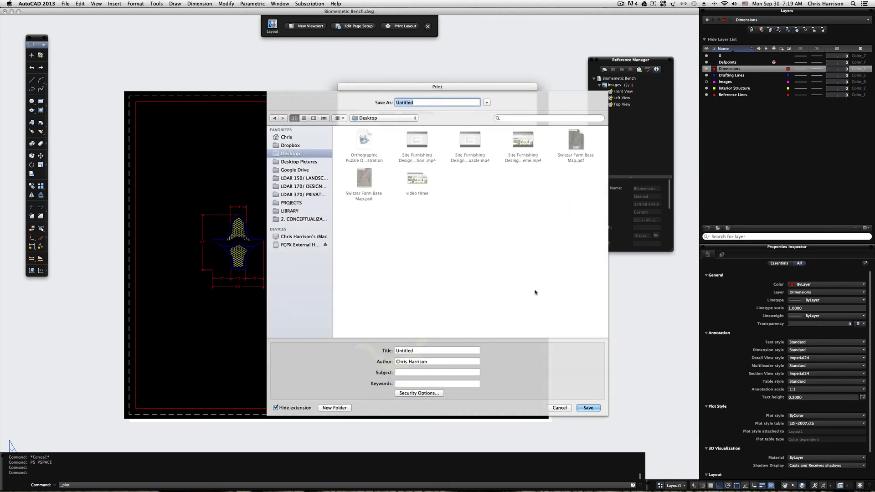
click(590, 408)
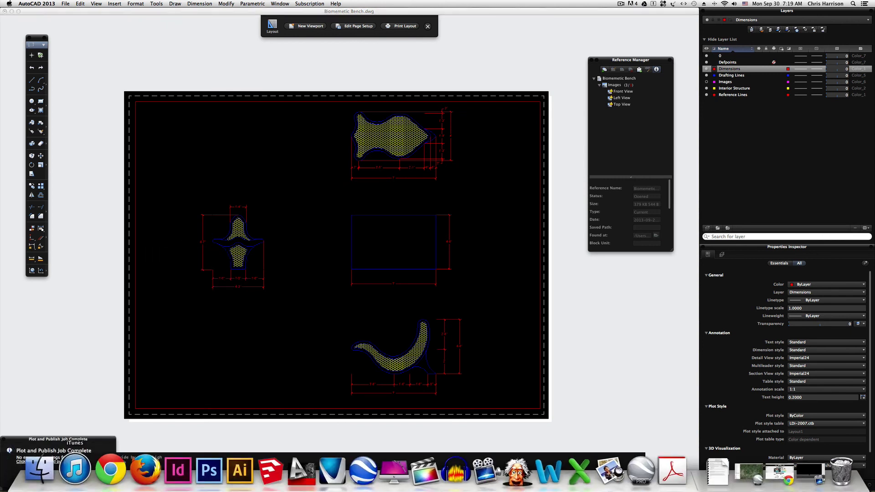
Open Untitled.pdf from the desktop in Acrobat and make its window fill the screen.
click(661, 470)
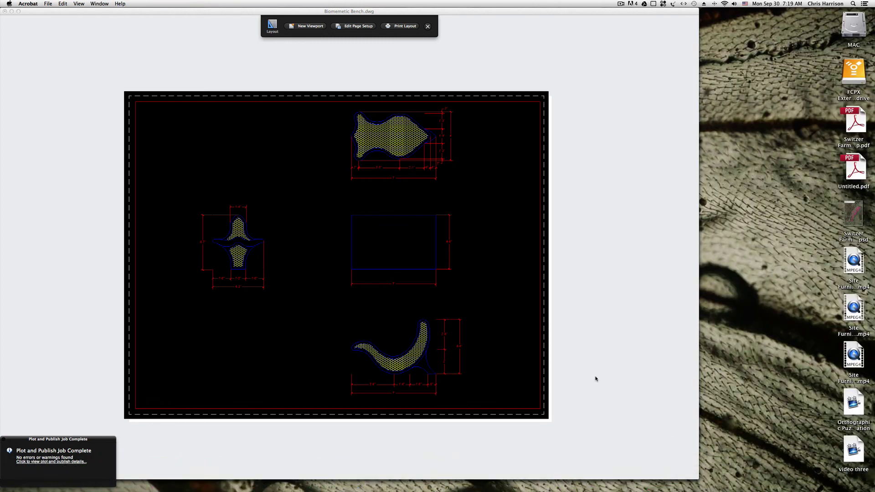
double_click(851, 176)
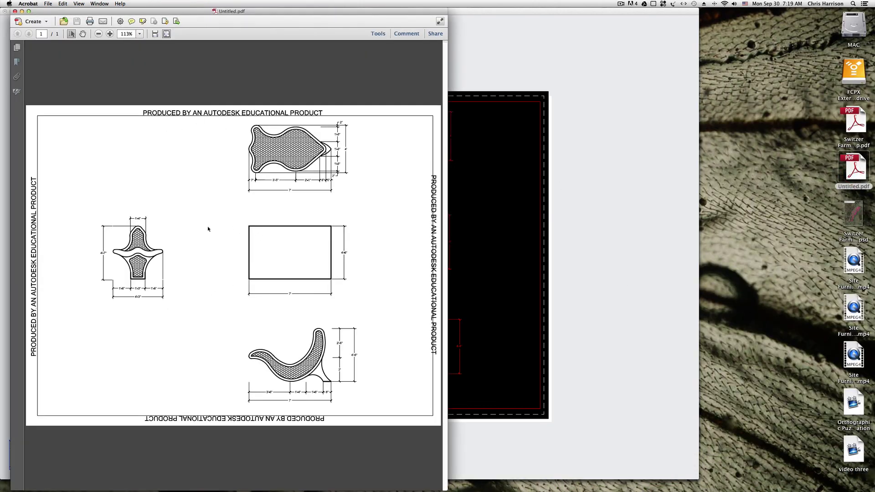
drag(245, 19, 89, 34)
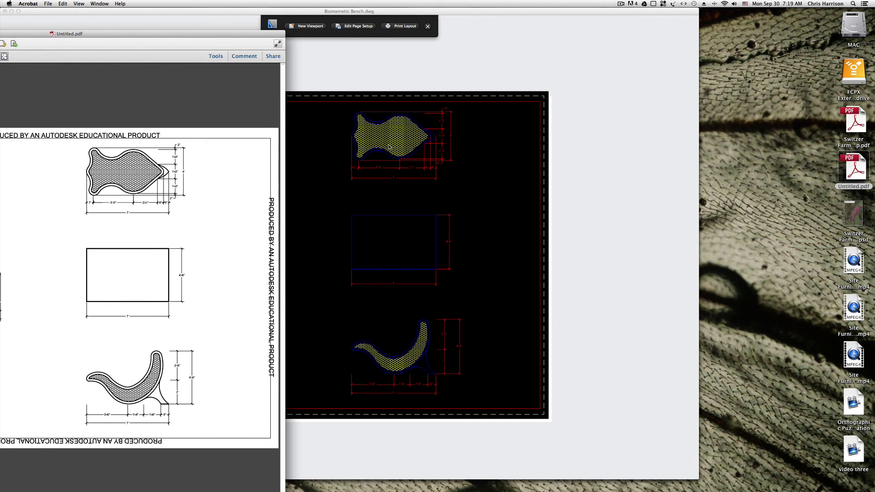
double_click(192, 33)
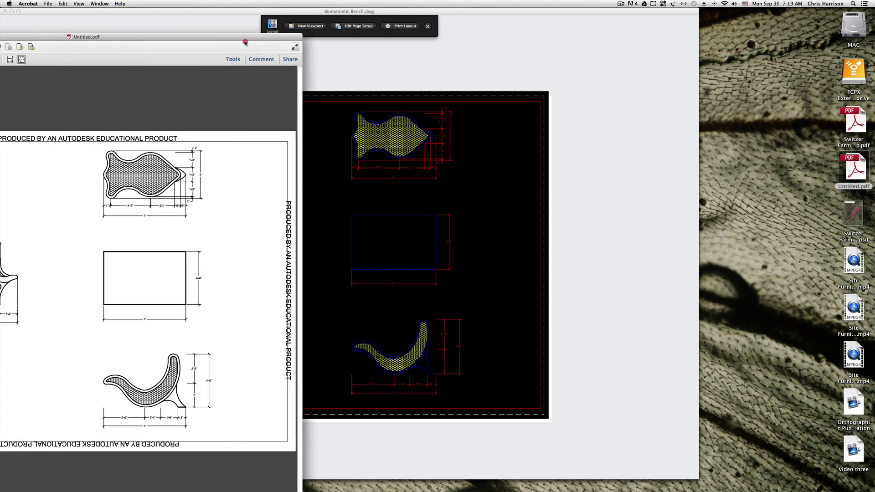
Examine the plotted line weights, hatching and dimensions of the bench views in the PDF, and close it.
key(super+equal)
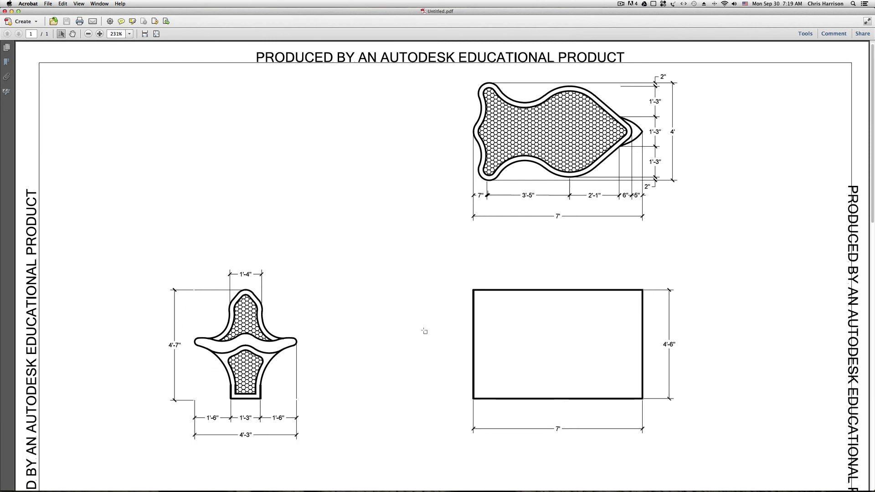
key(super+minus)
key(super+minus)
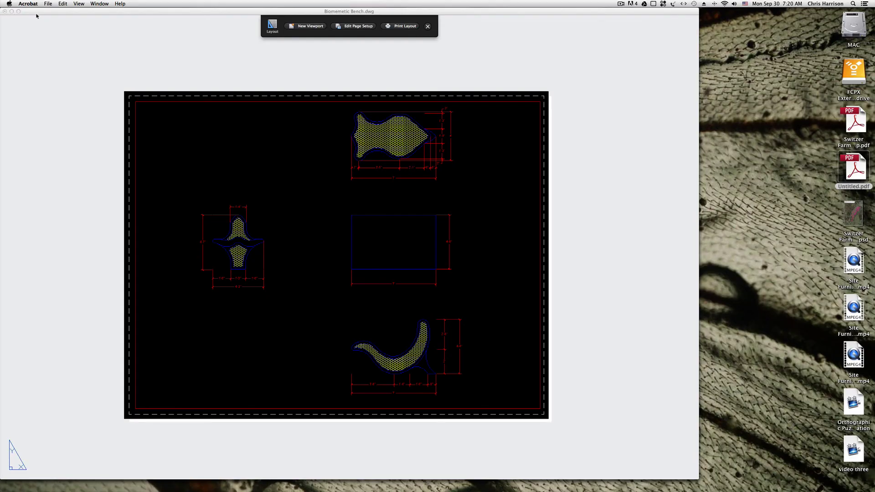
click(5, 11)
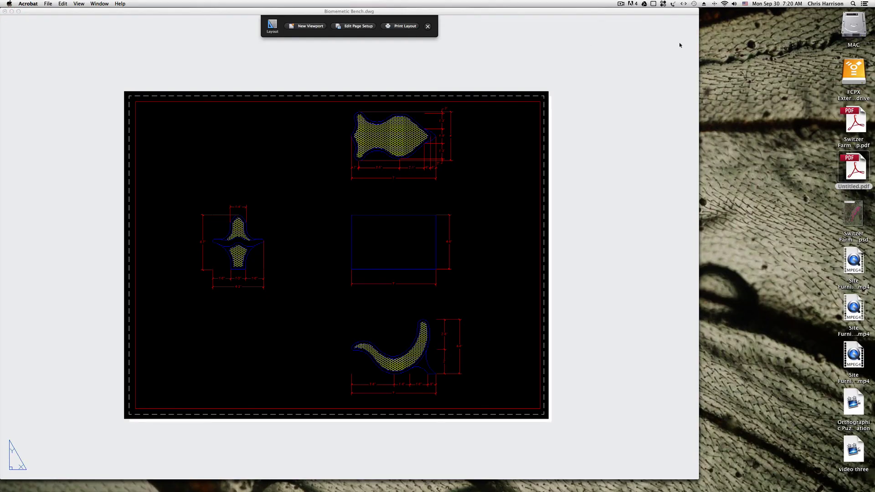